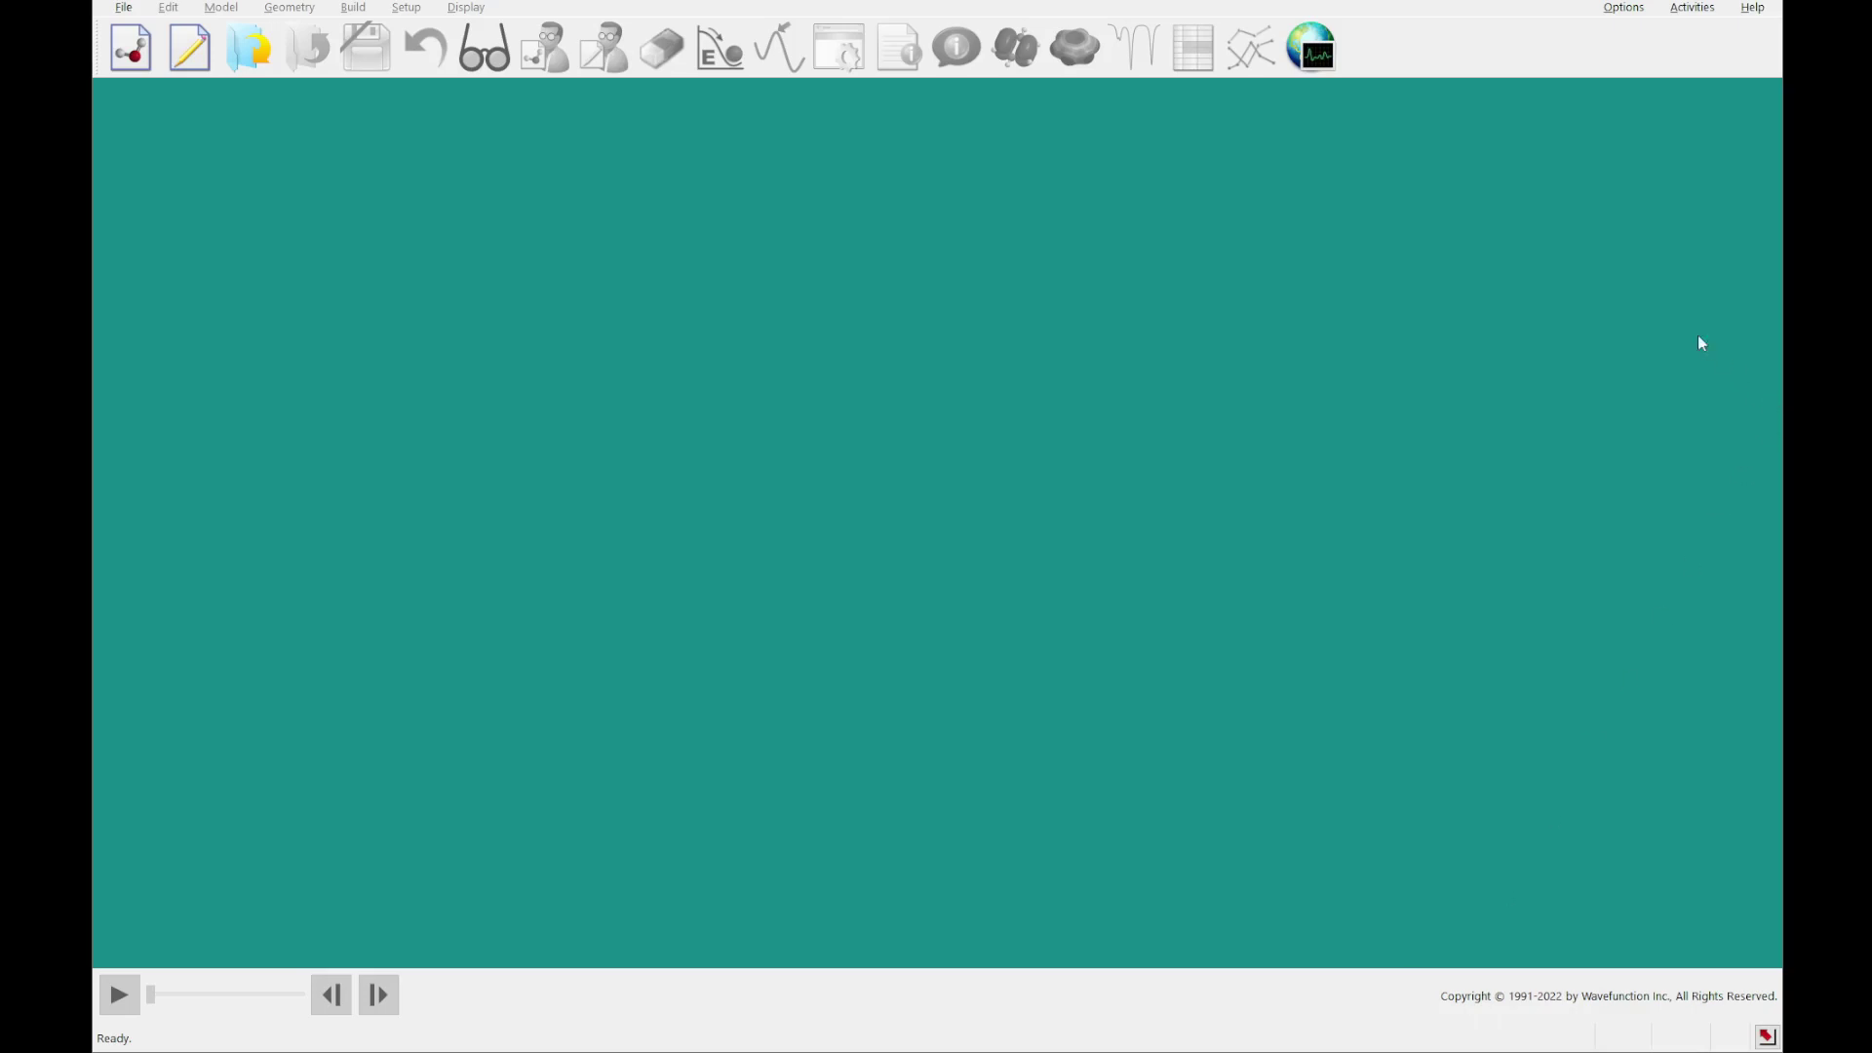
Browse the learning activities' tutorials collection, then close the tutorials window.
left_click(1683, 17)
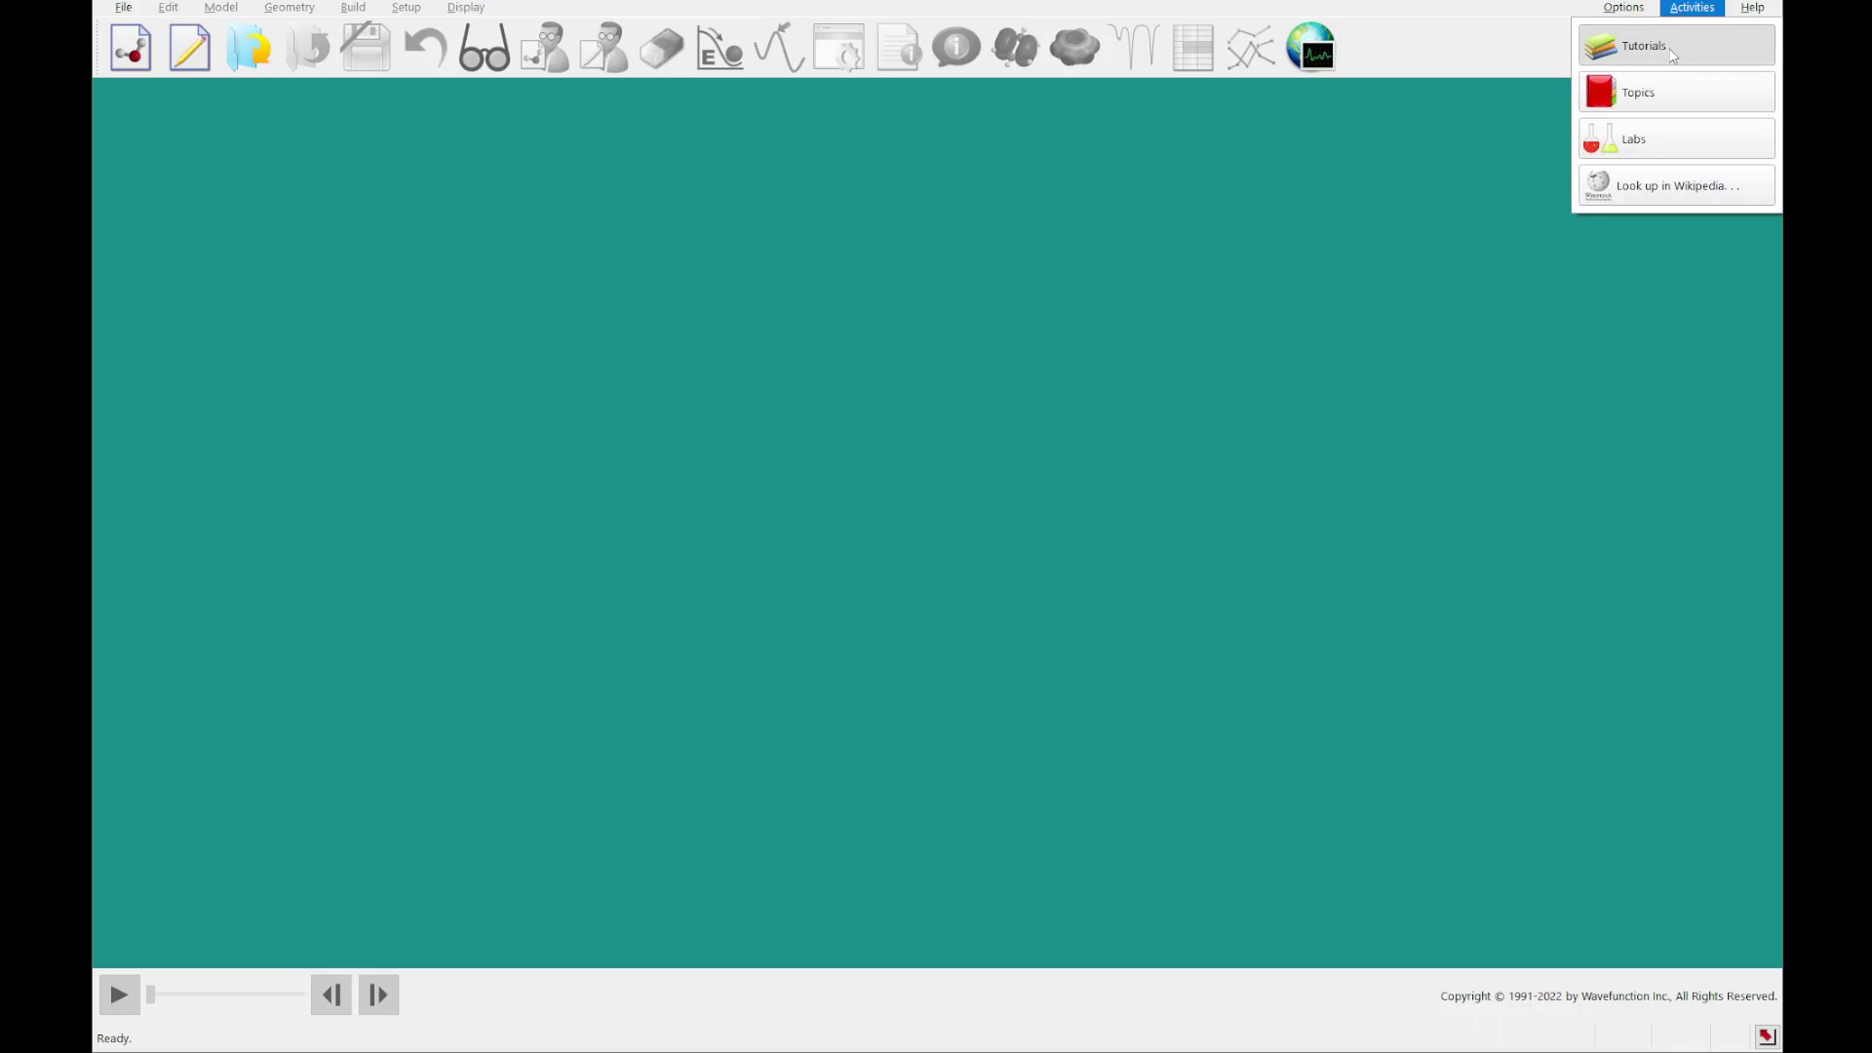
left_click(1668, 48)
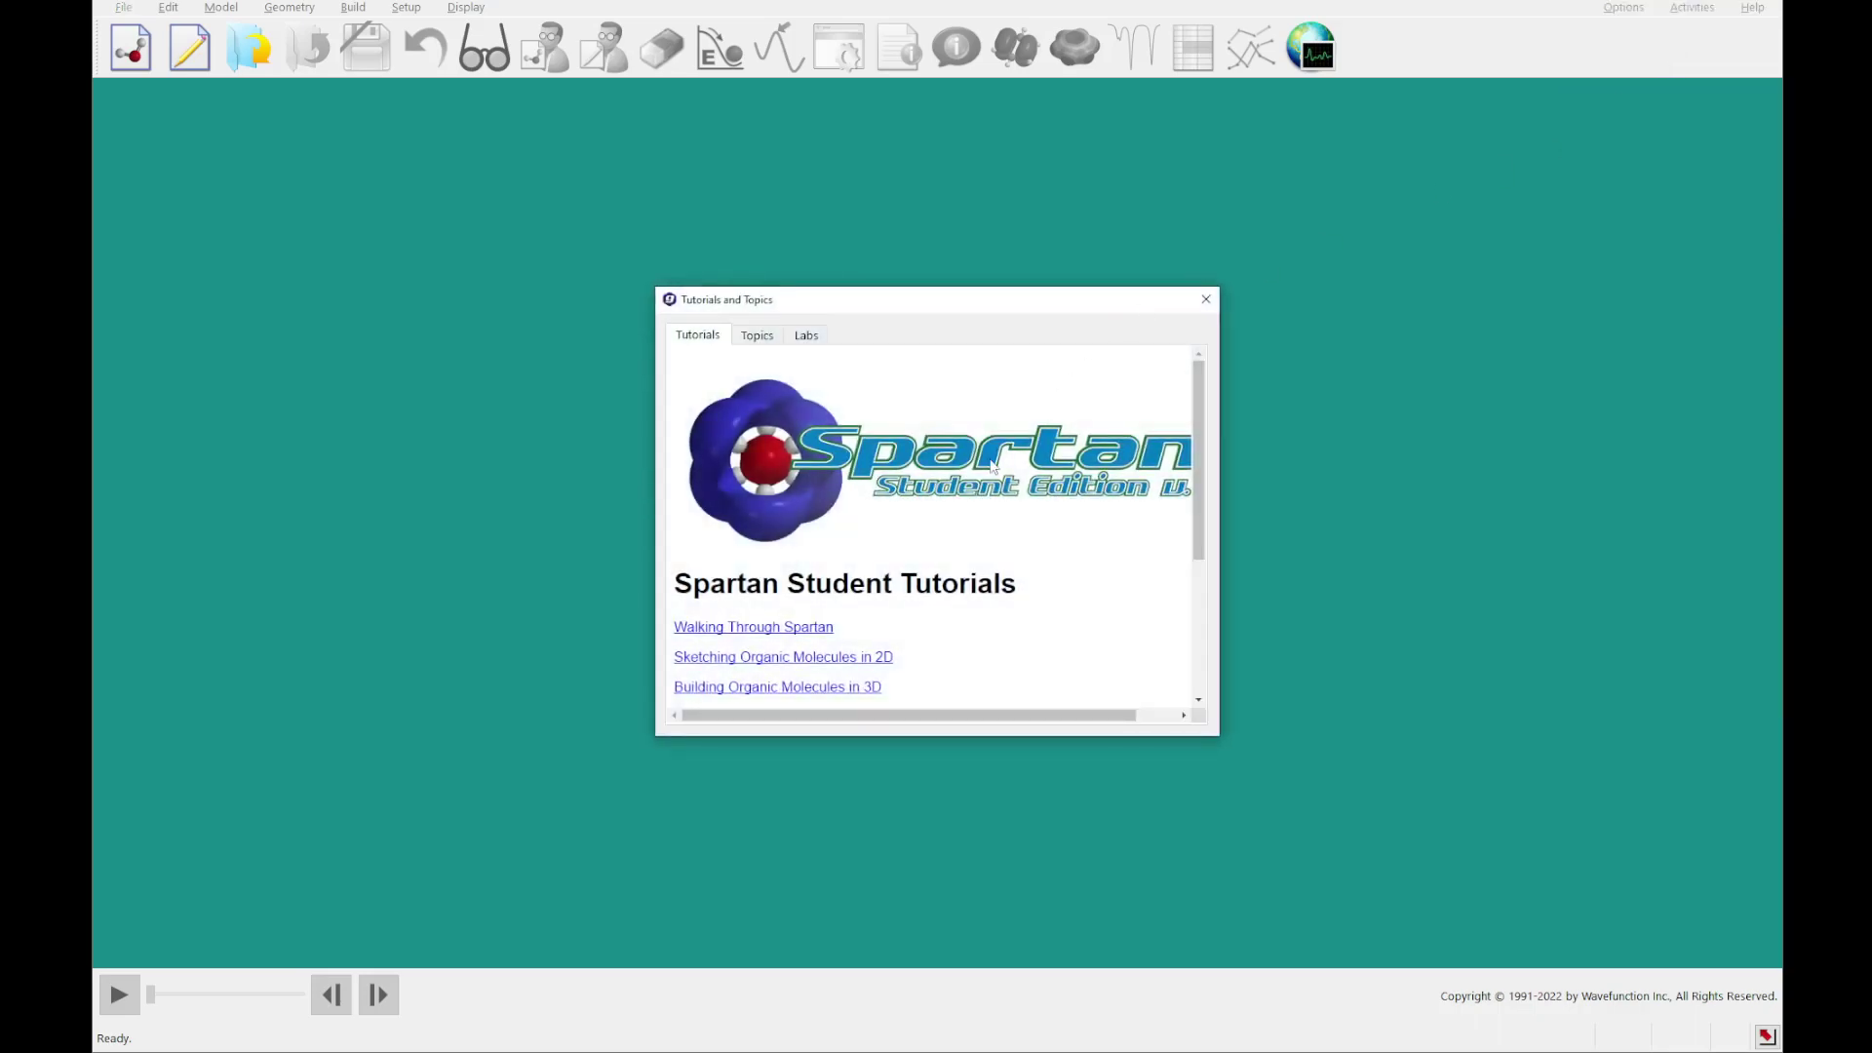
scroll(992, 466, "down", 2)
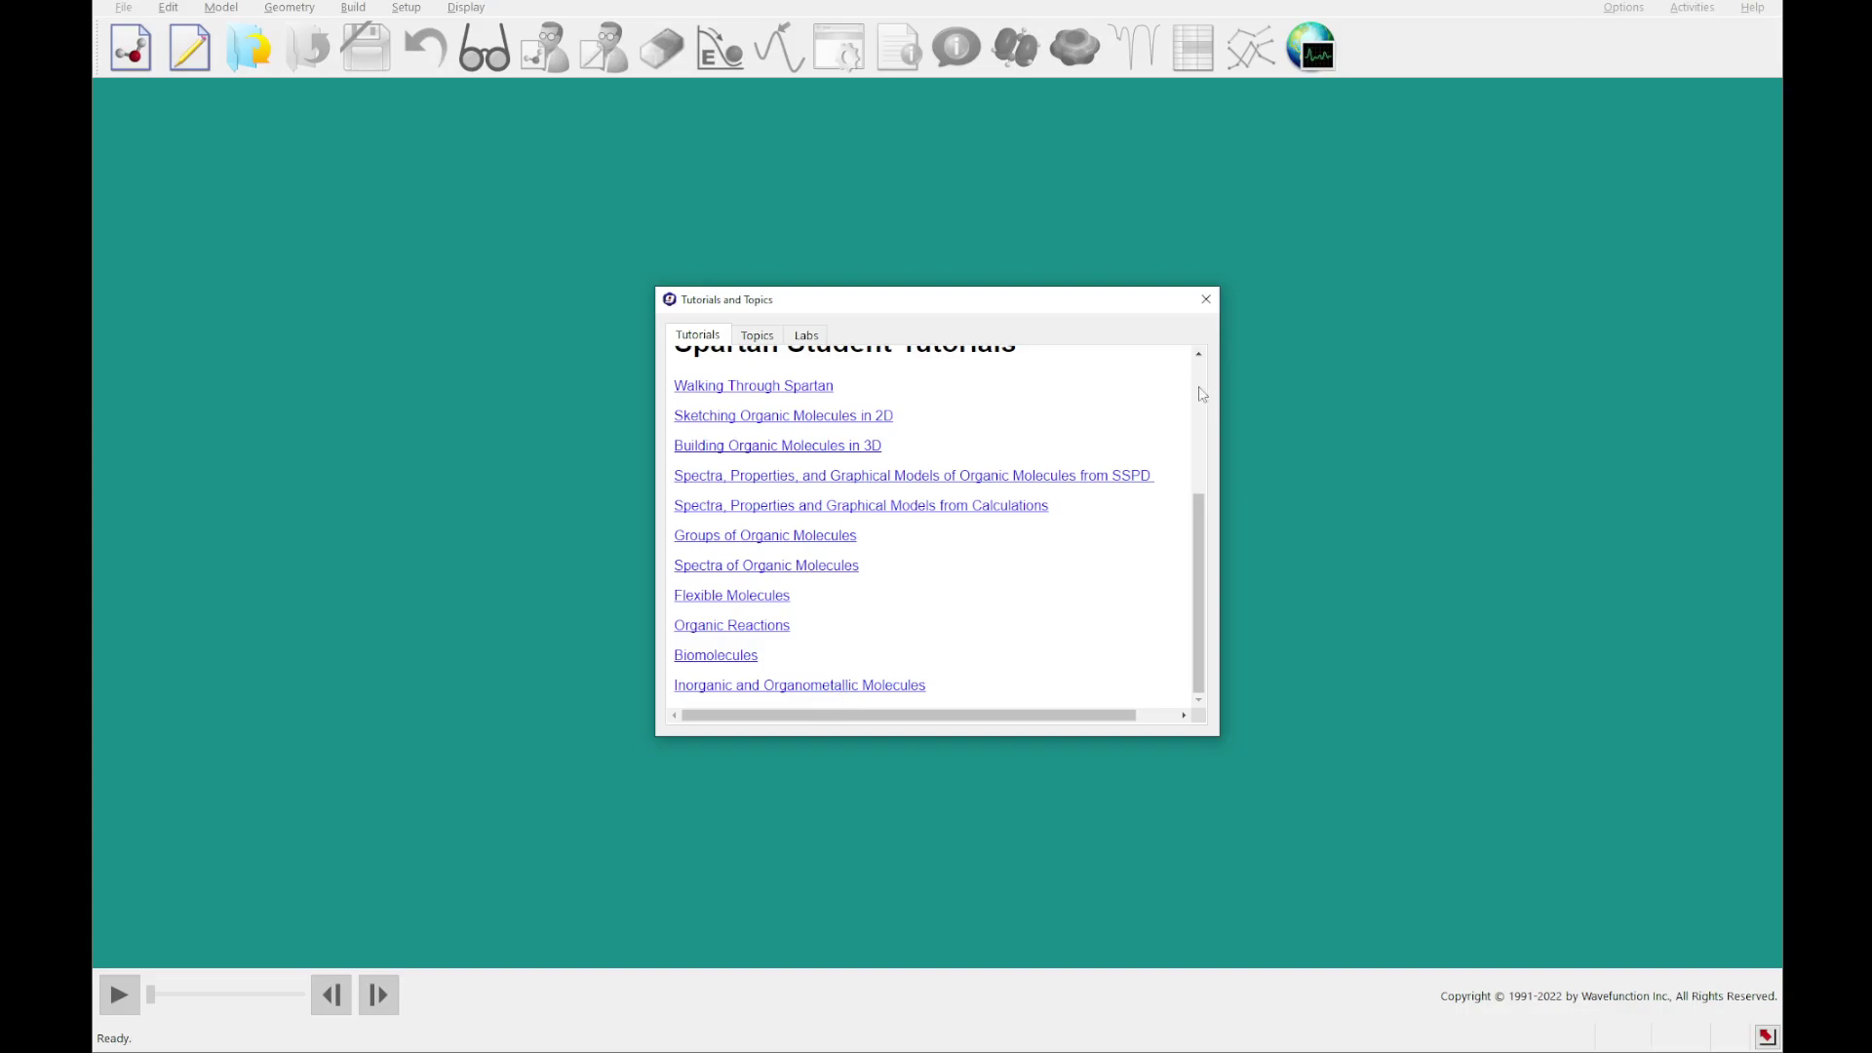
left_click(1205, 300)
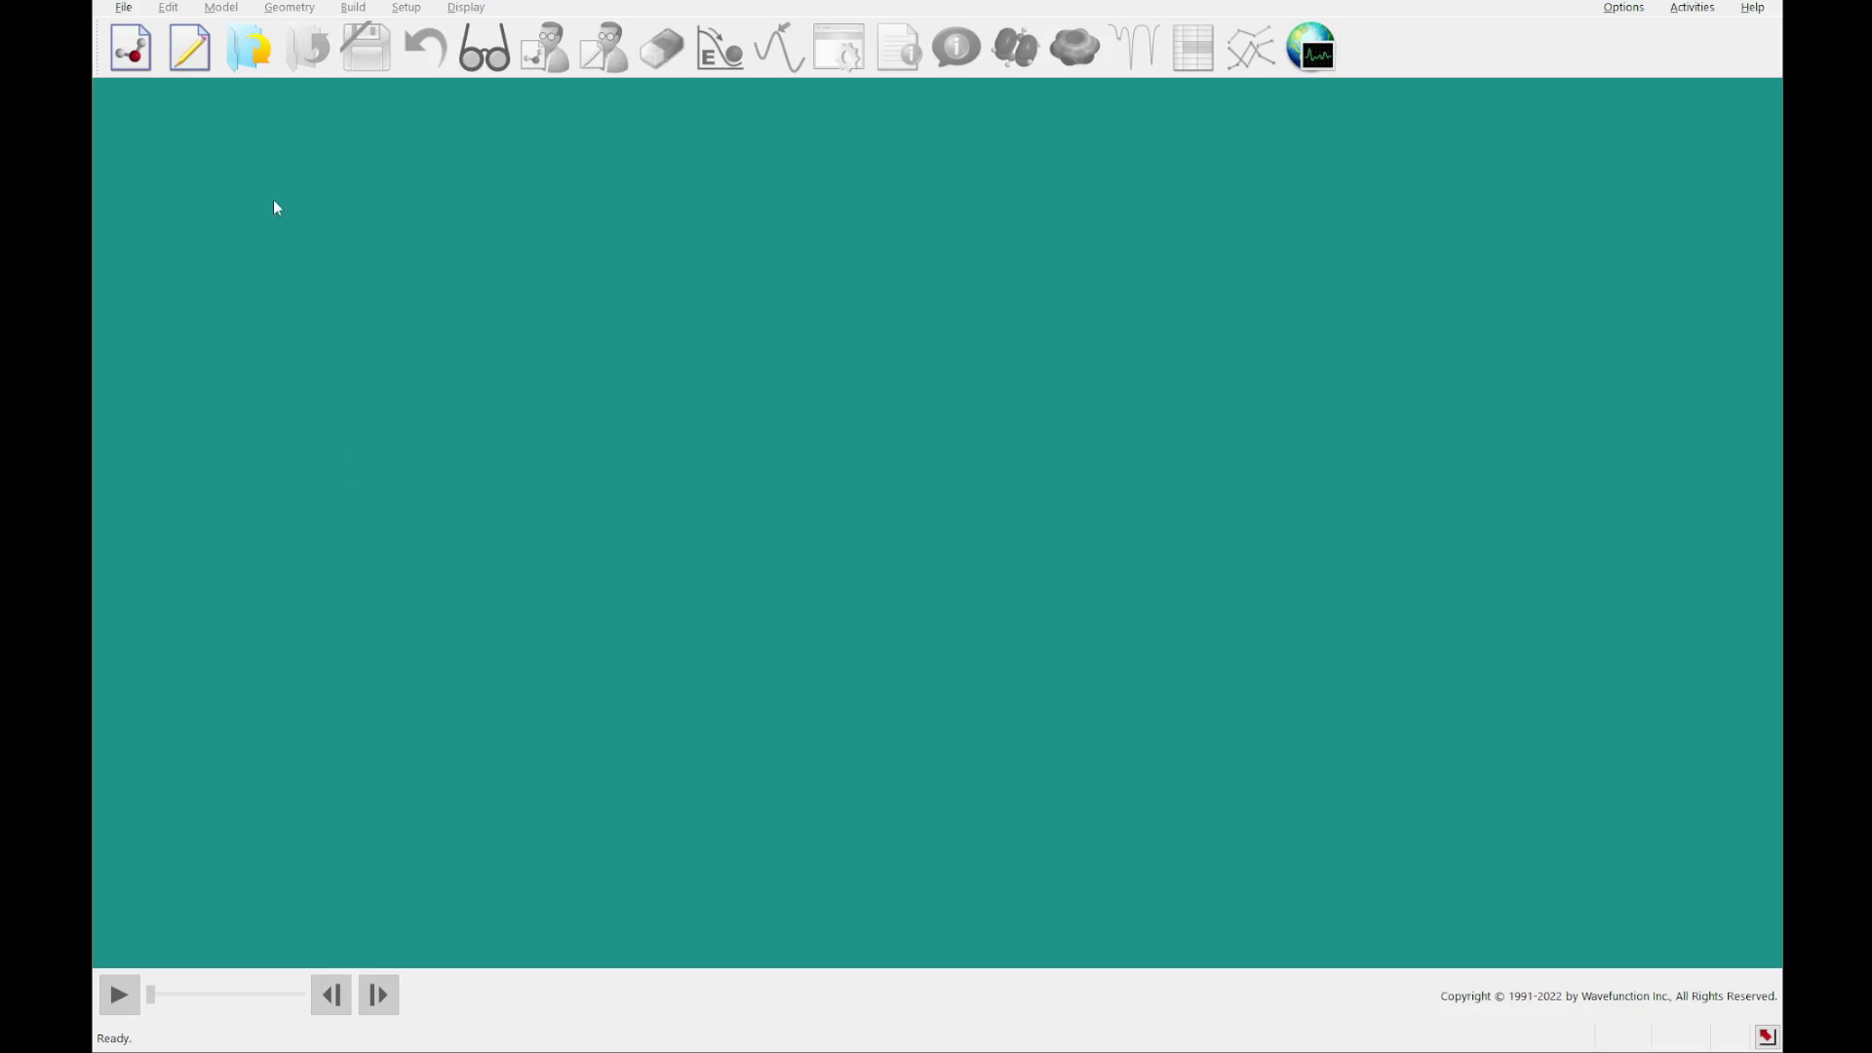
Start a new inorganic build and place a sulfur atom with bent trigonal bipyramidal (seesaw) geometry.
left_click(131, 51)
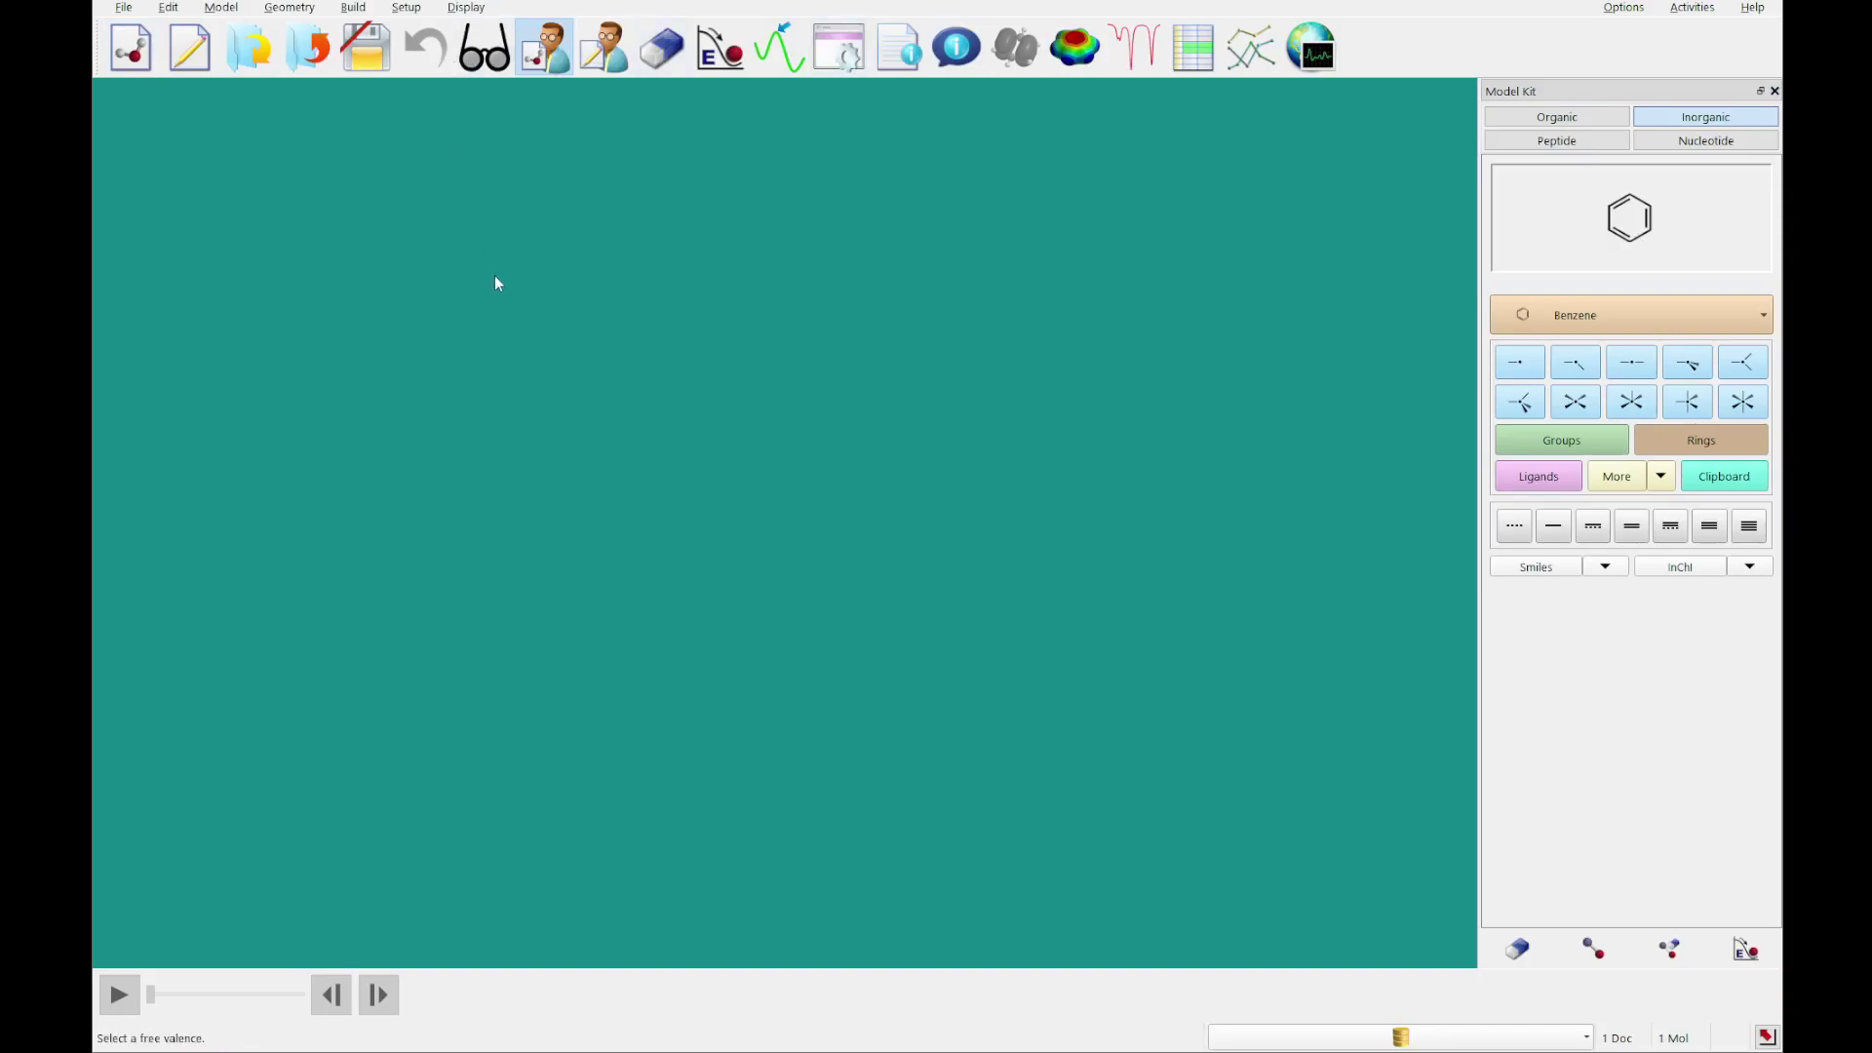
left_click(1558, 117)
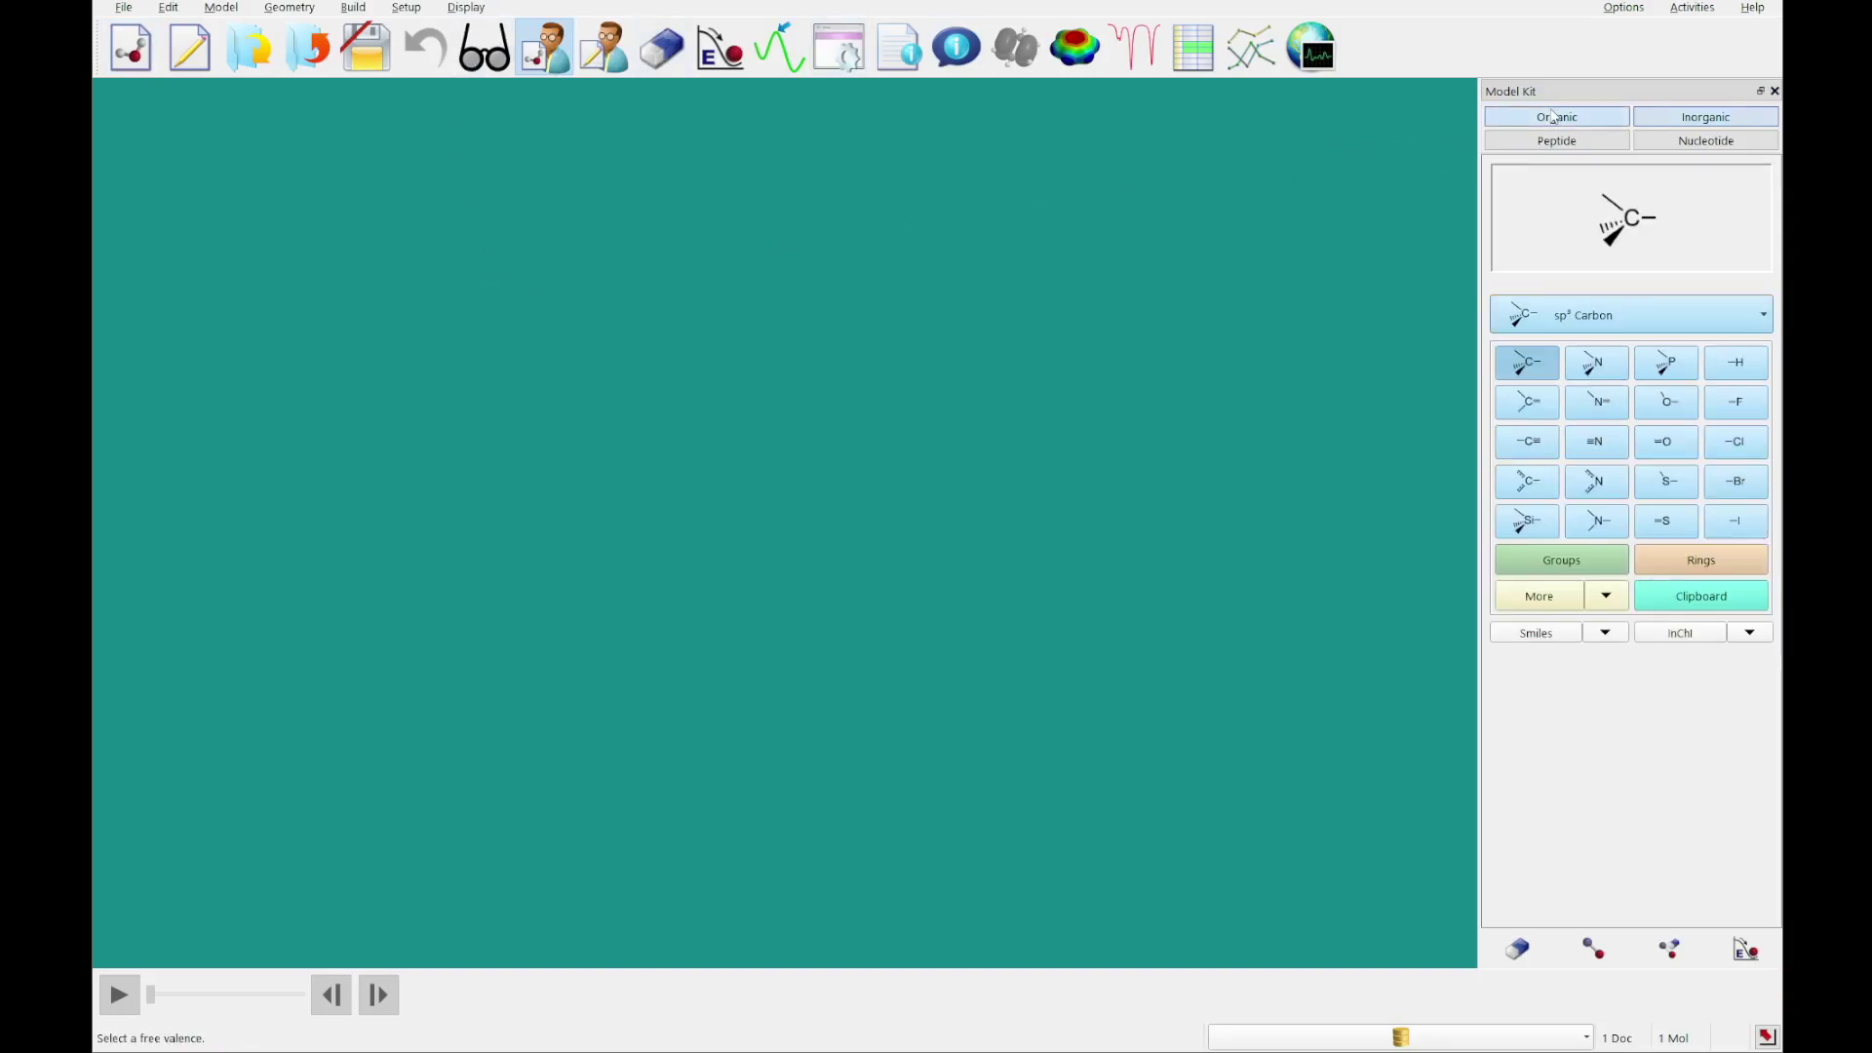
left_click(1705, 117)
left_click(1589, 314)
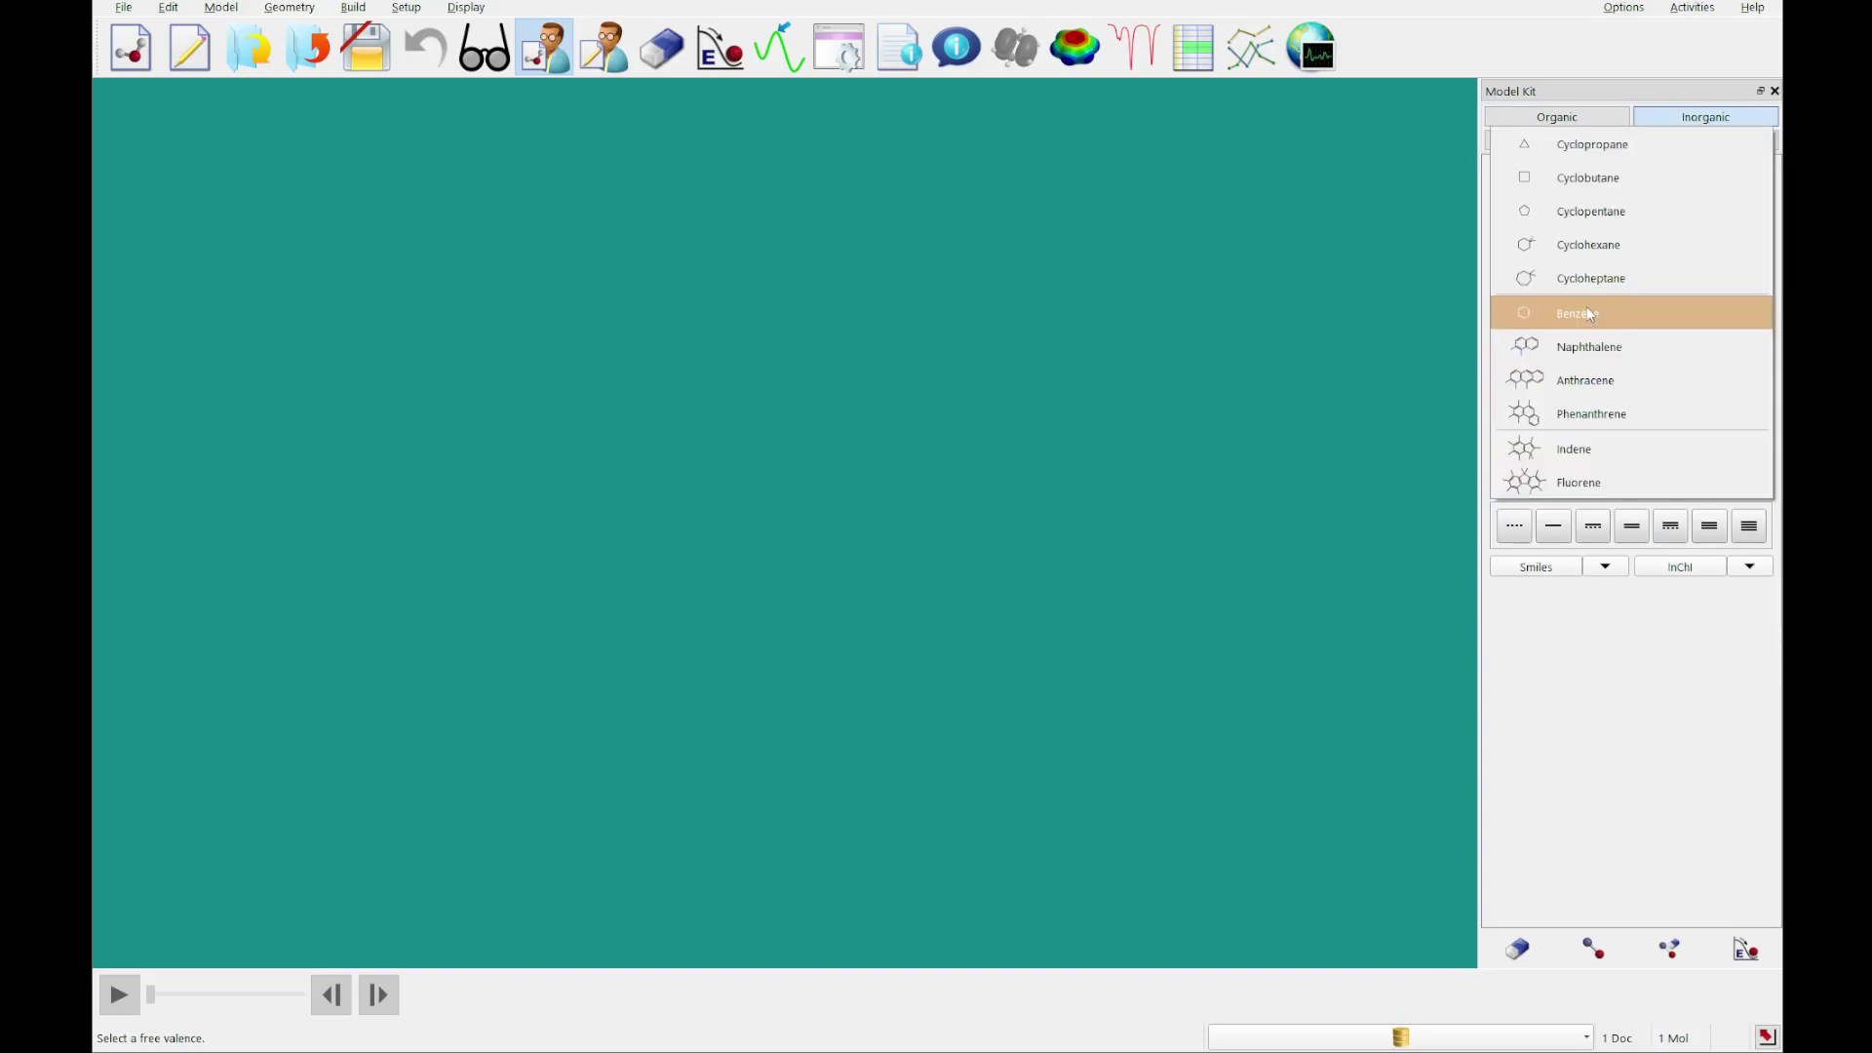
left_click(1588, 306)
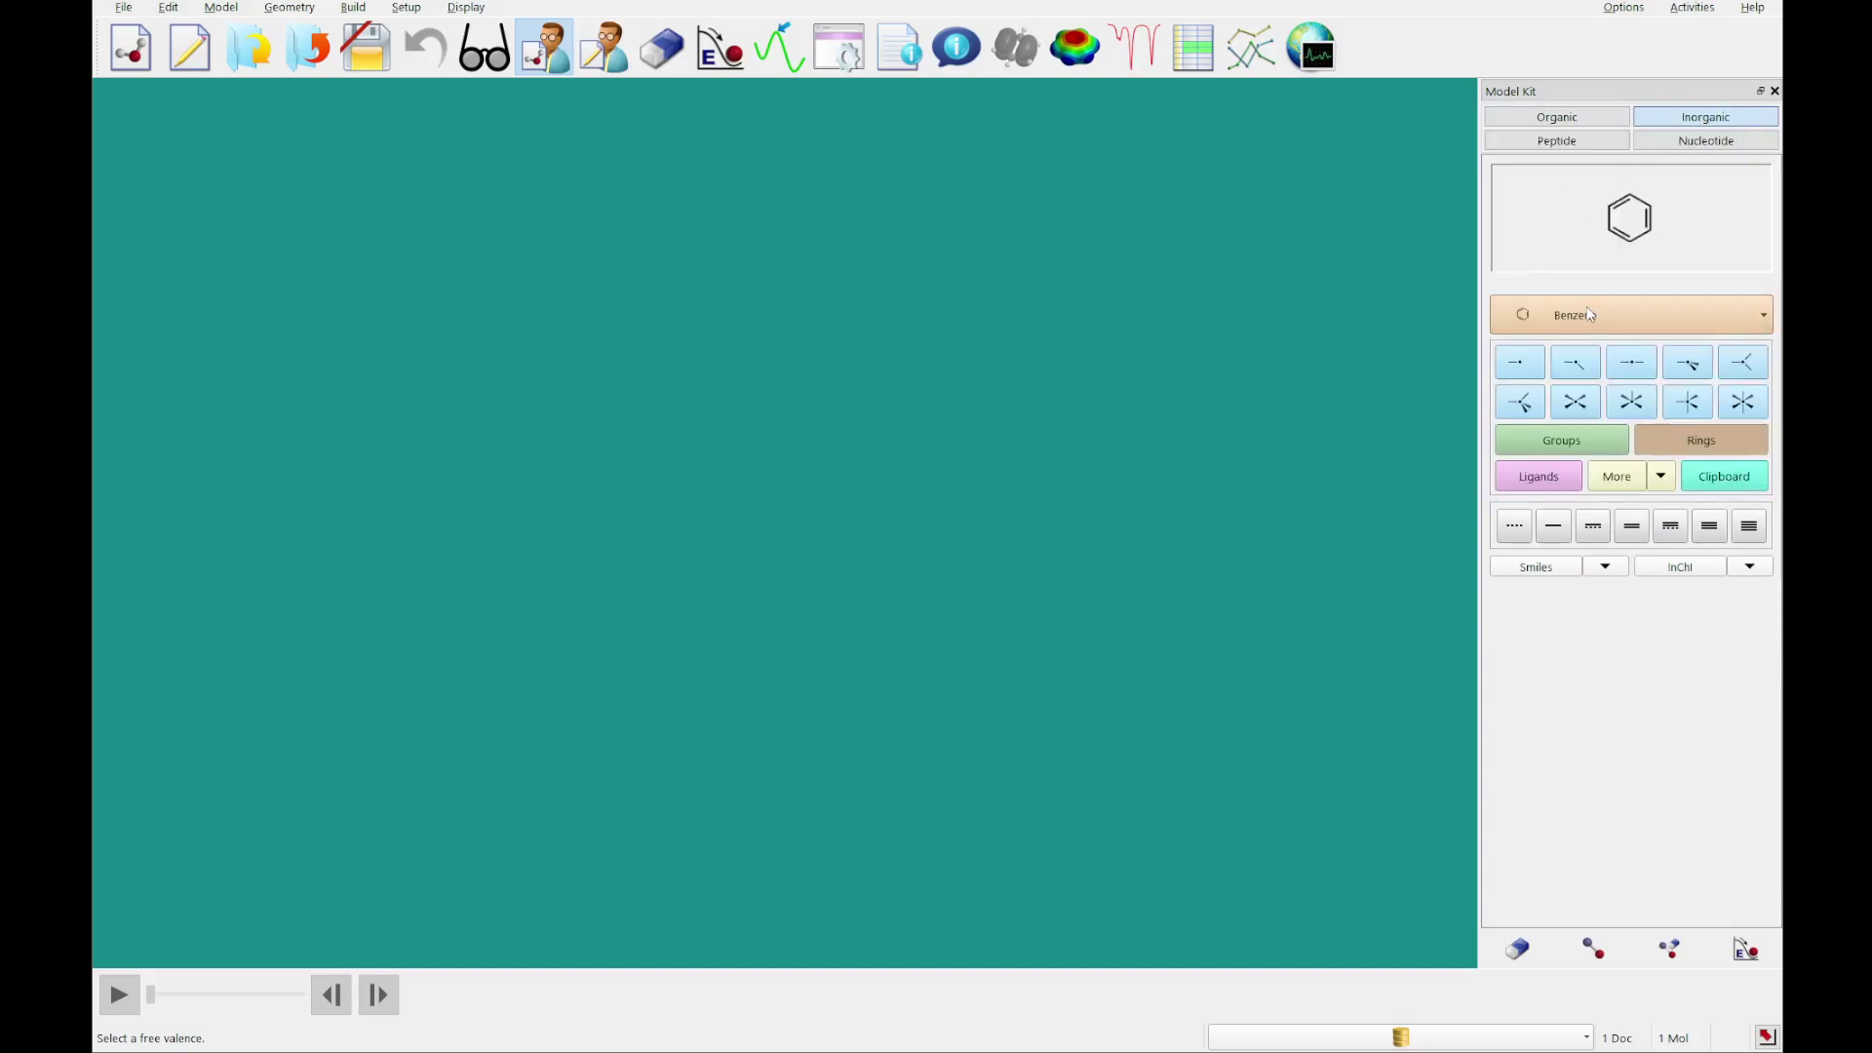
left_click(1698, 409)
left_click(1642, 313)
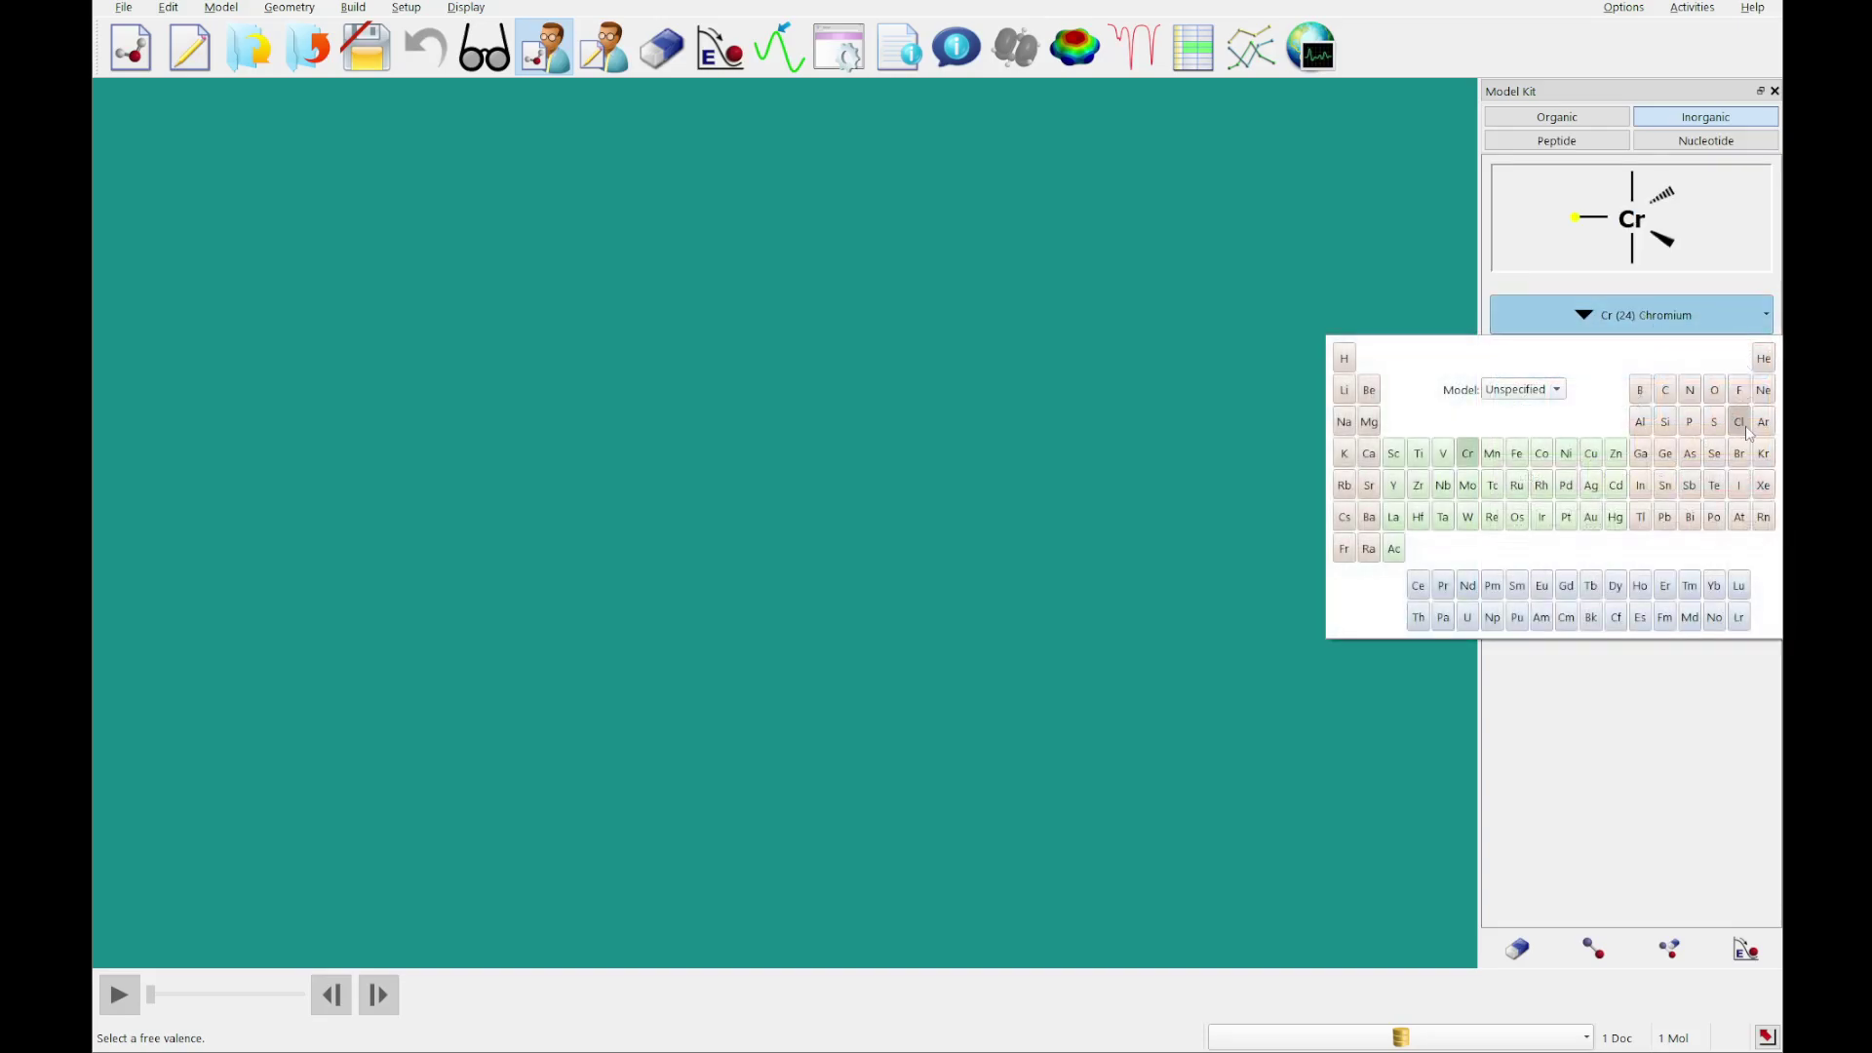
left_click(1713, 424)
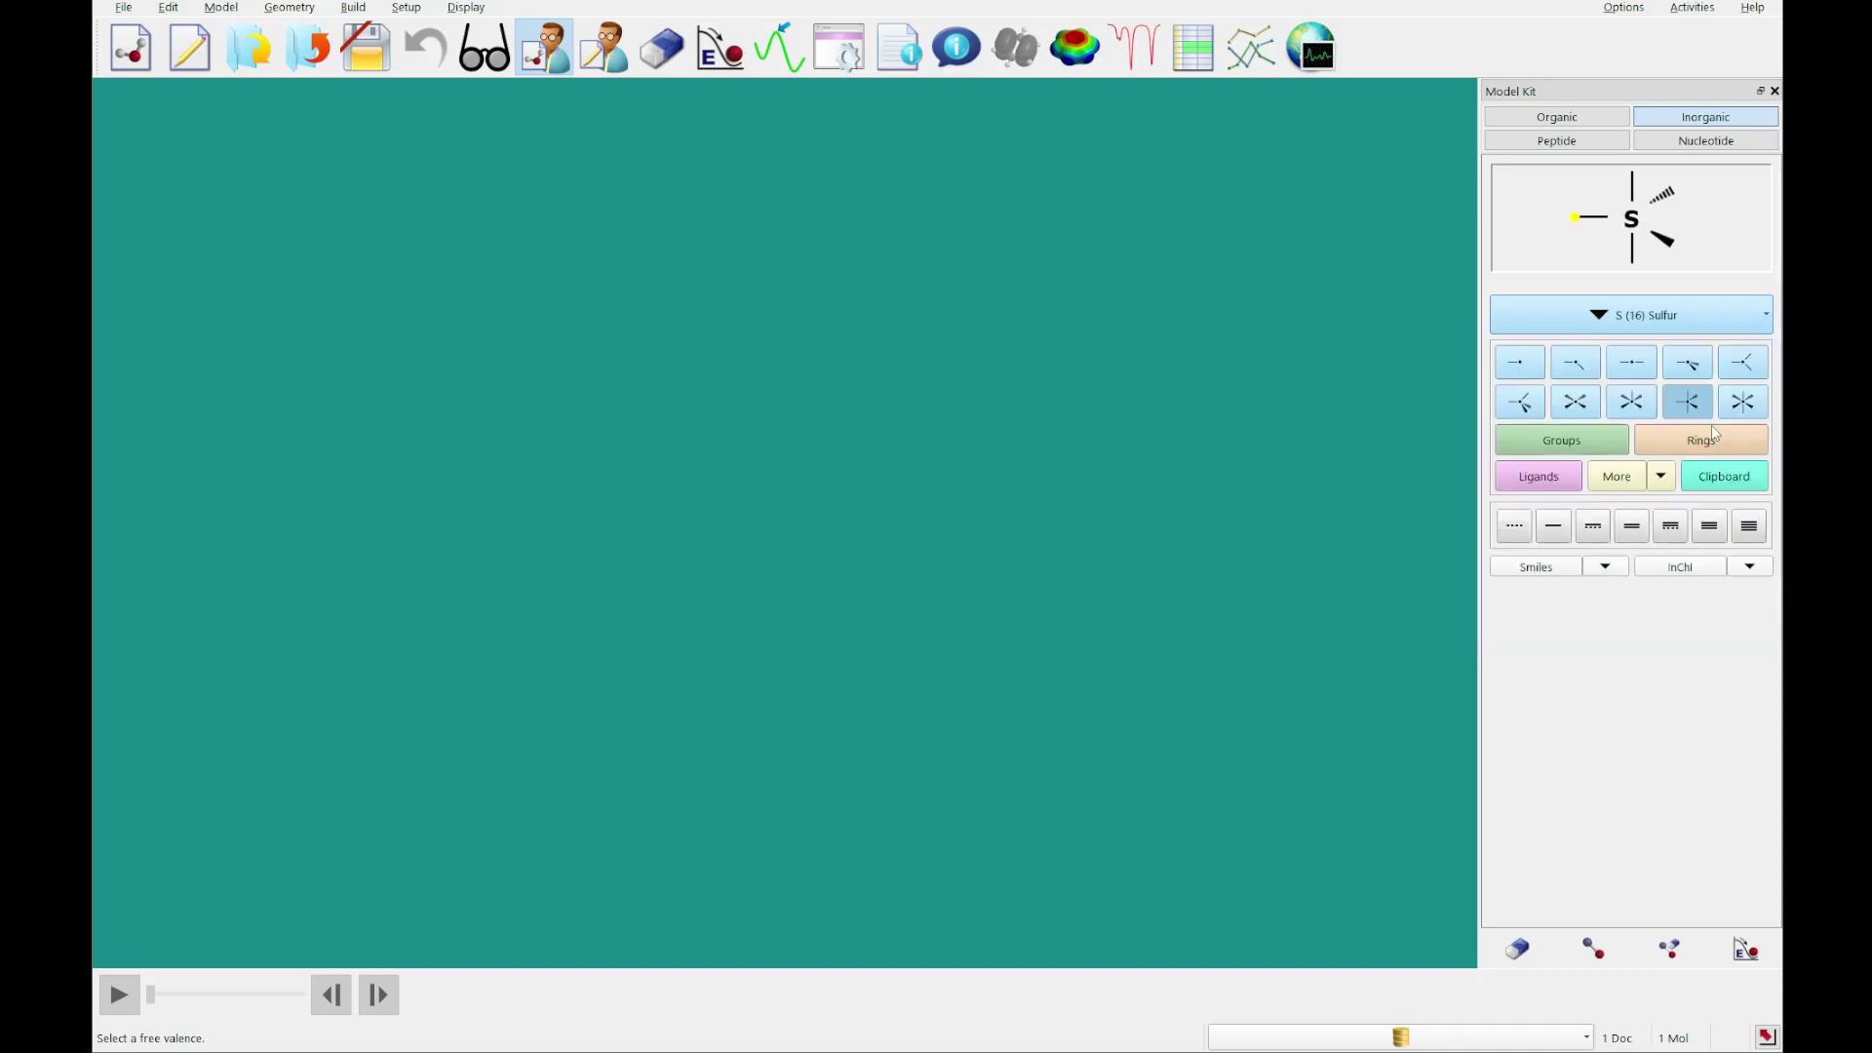
left_click(822, 517)
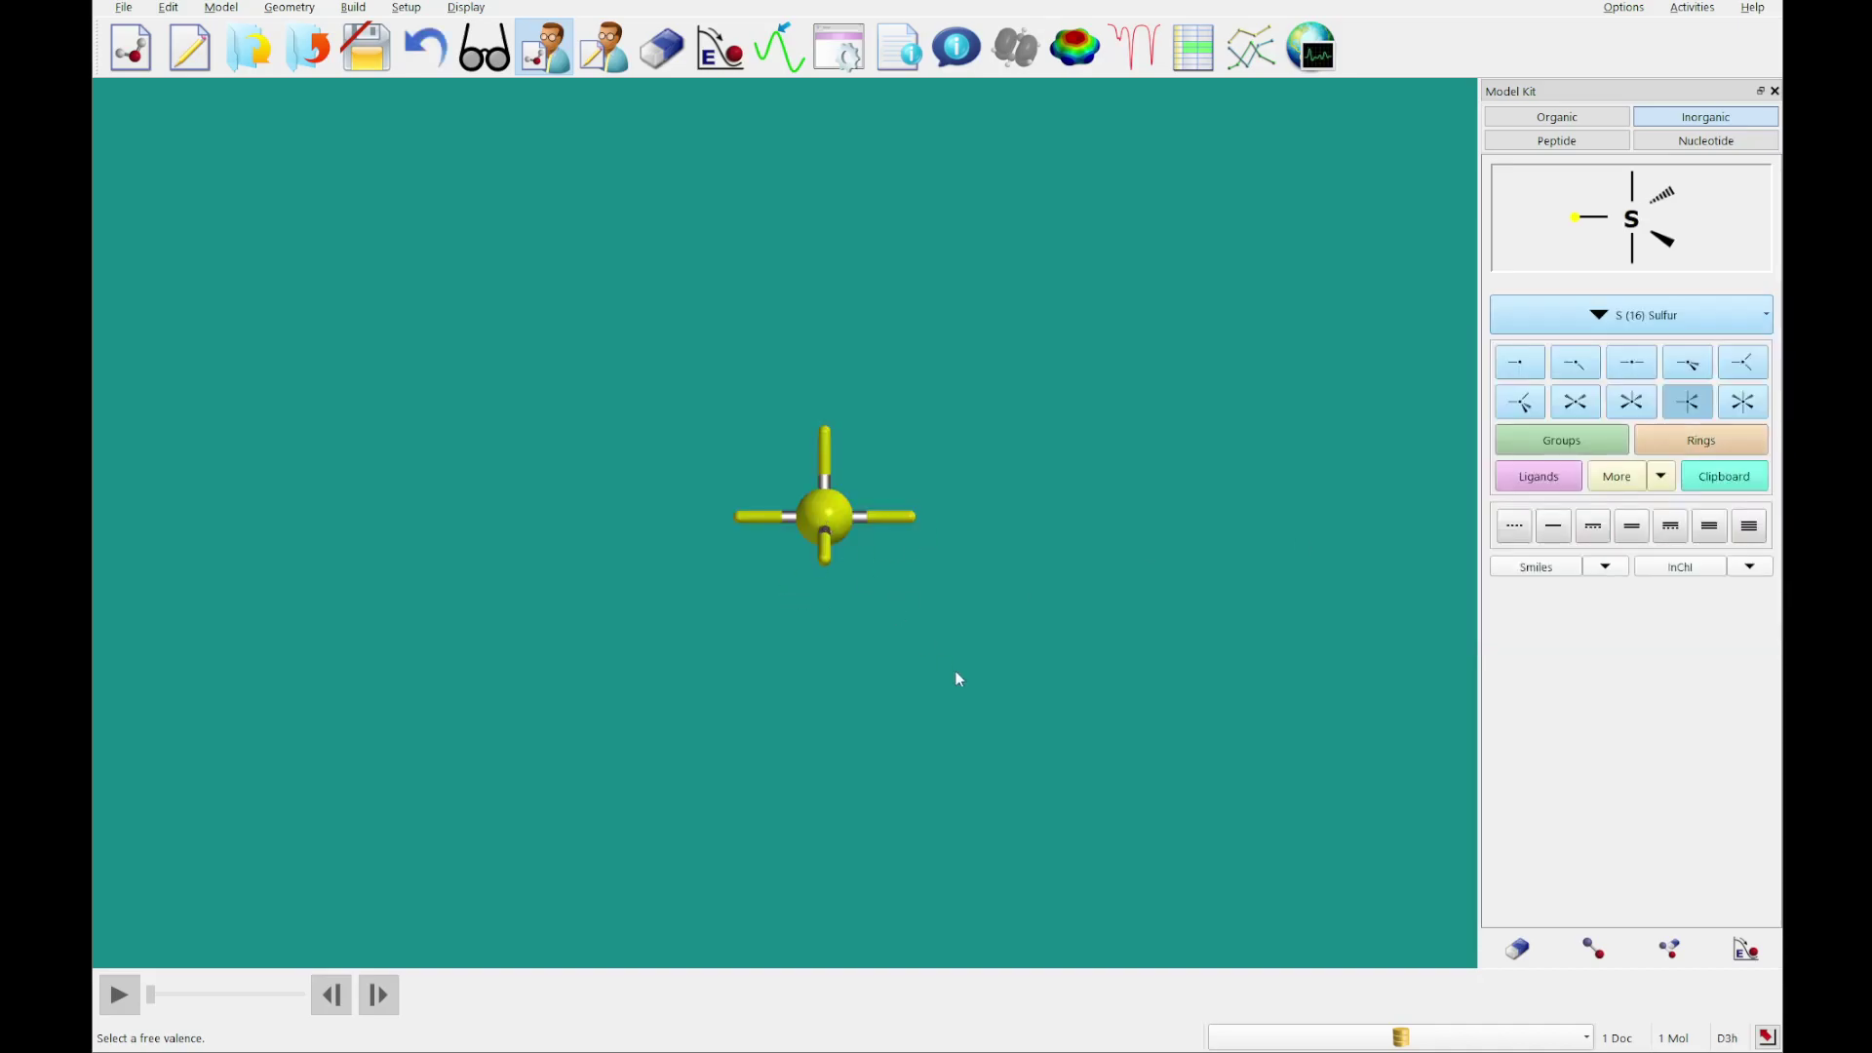
left_click_drag(953, 677, 985, 641)
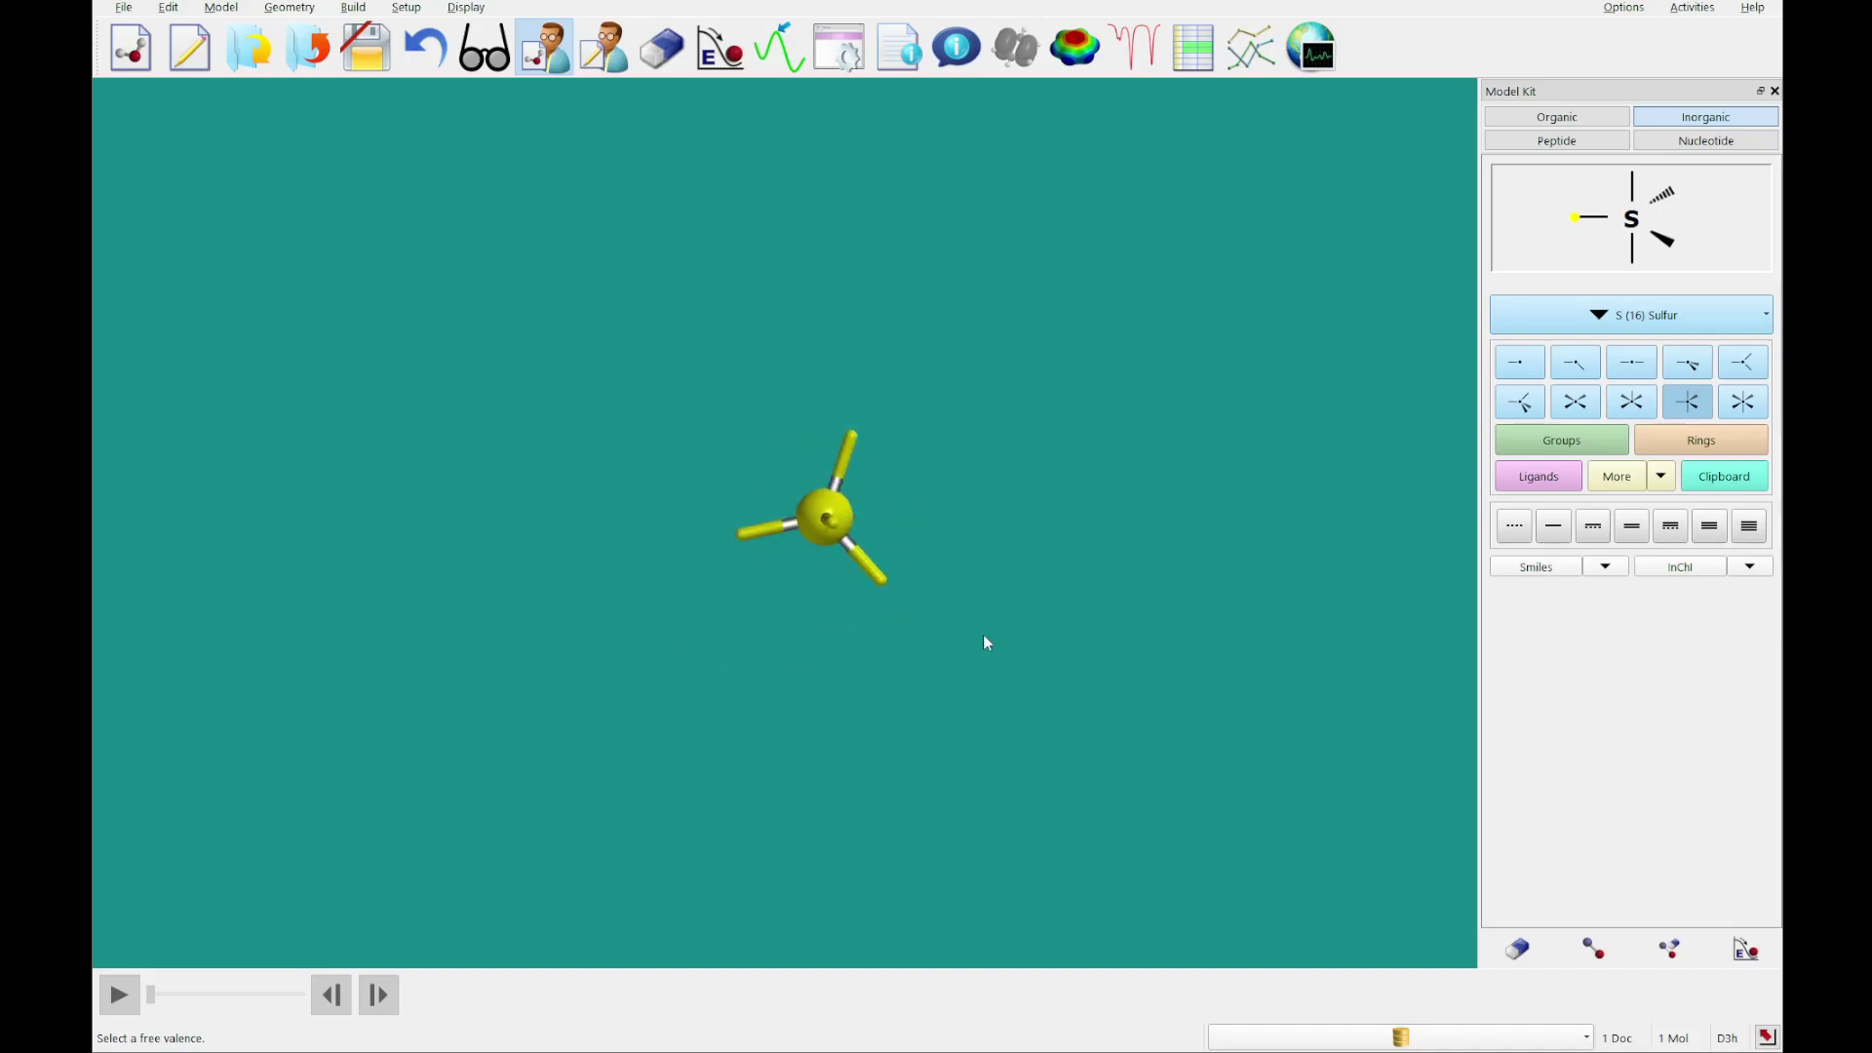
Attach fluorines to sulfur's top, bottom, front and right valences, then erase the left open valence.
left_click(1527, 363)
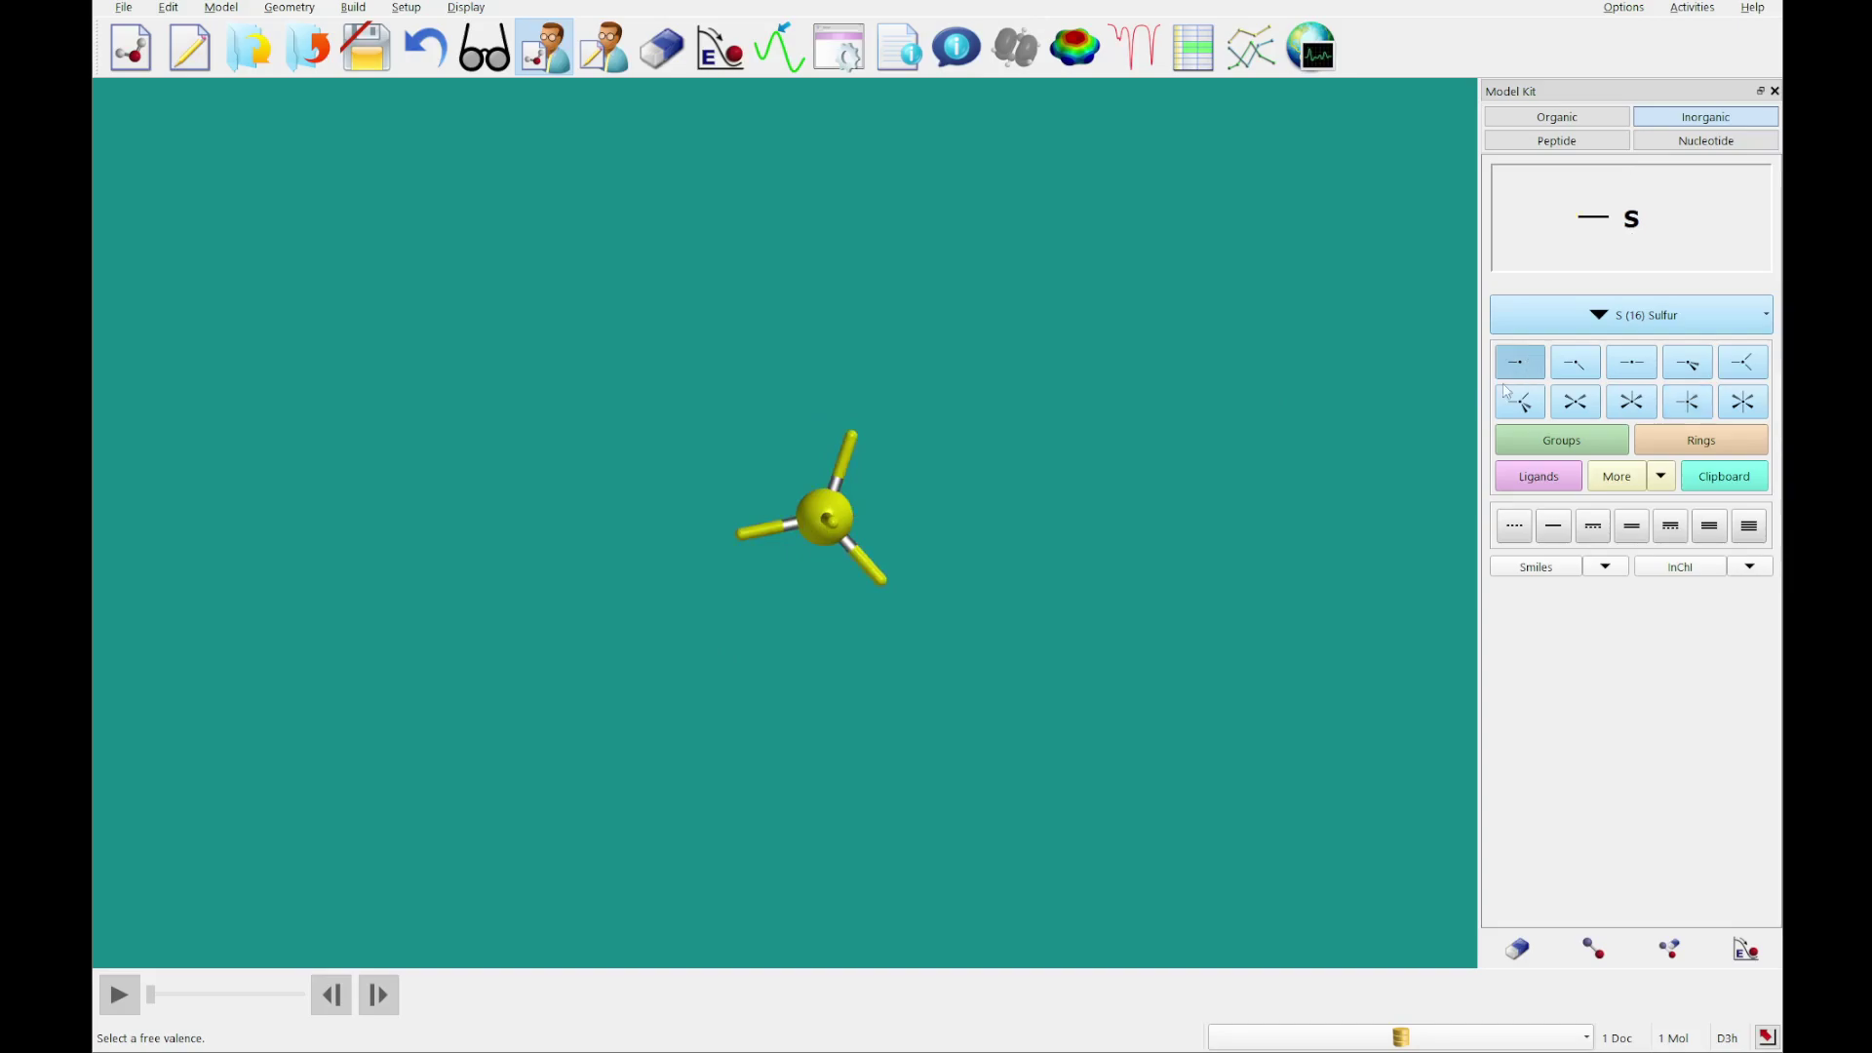
left_click(1655, 317)
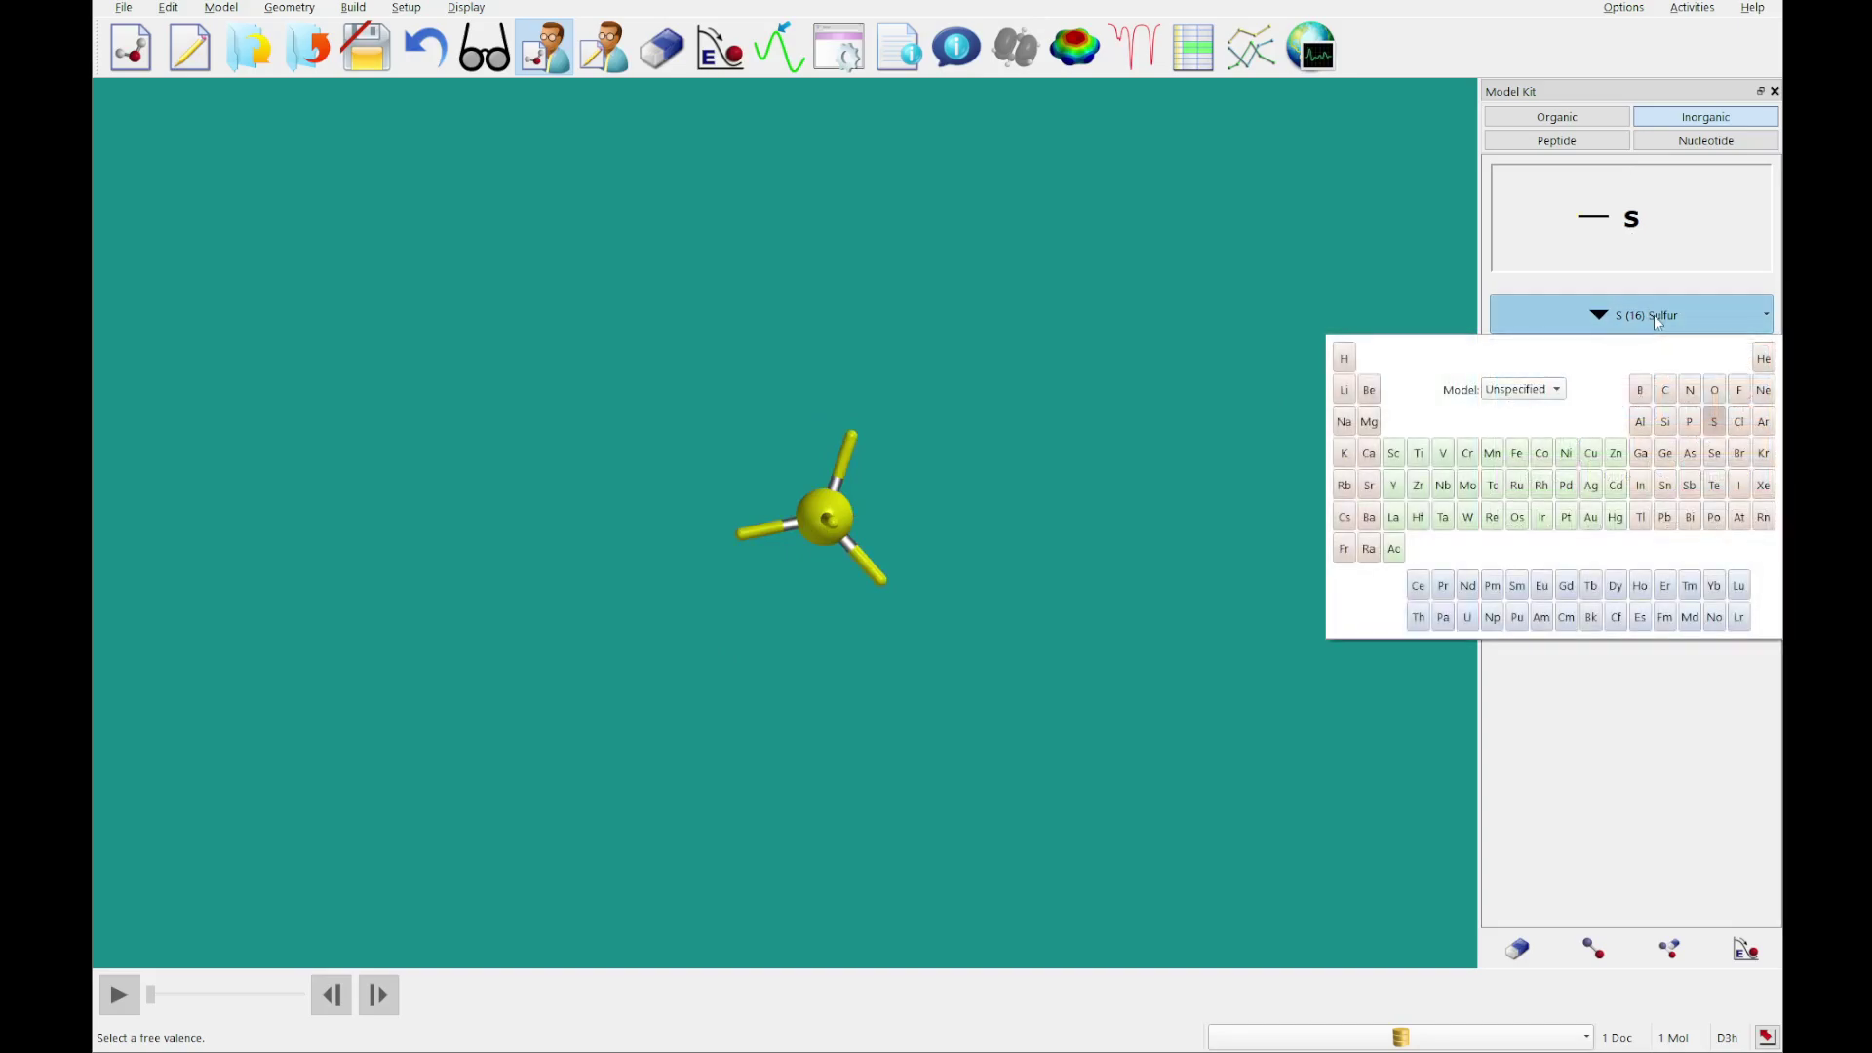
left_click(1738, 391)
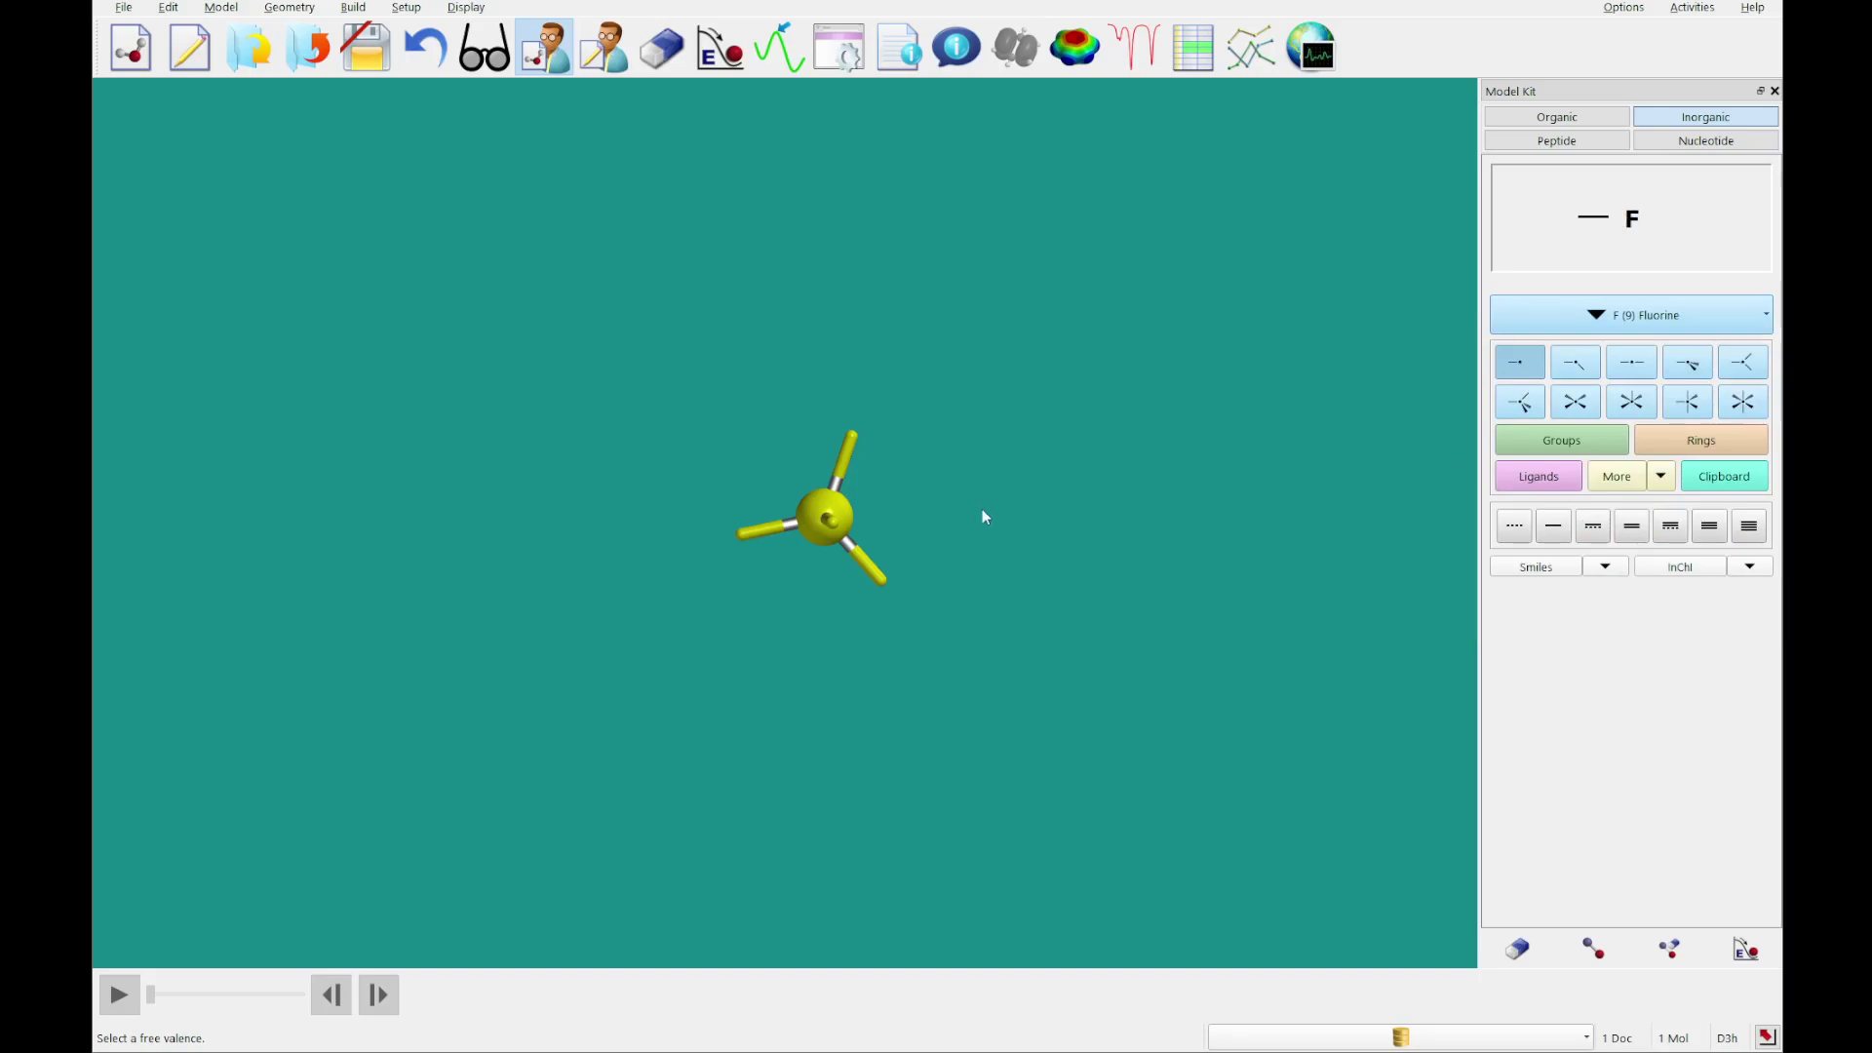
left_click_drag(862, 622, 782, 480)
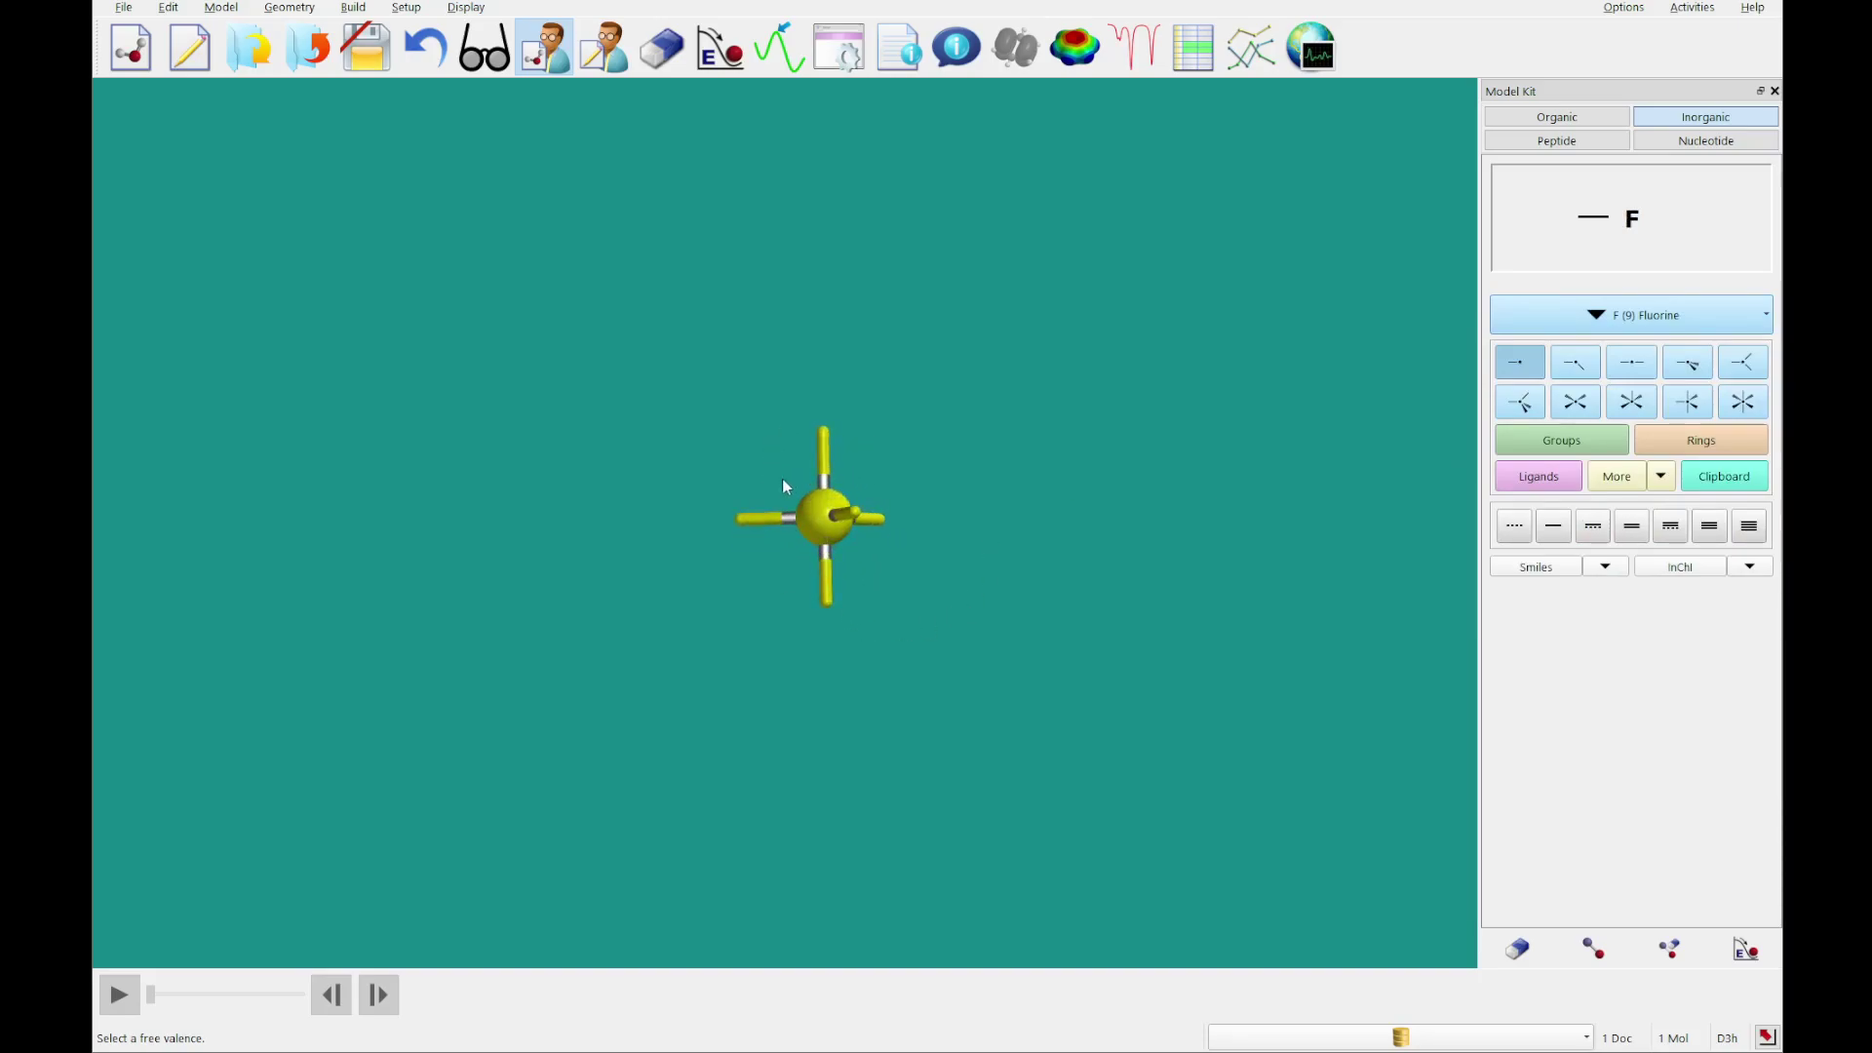
left_click(823, 436)
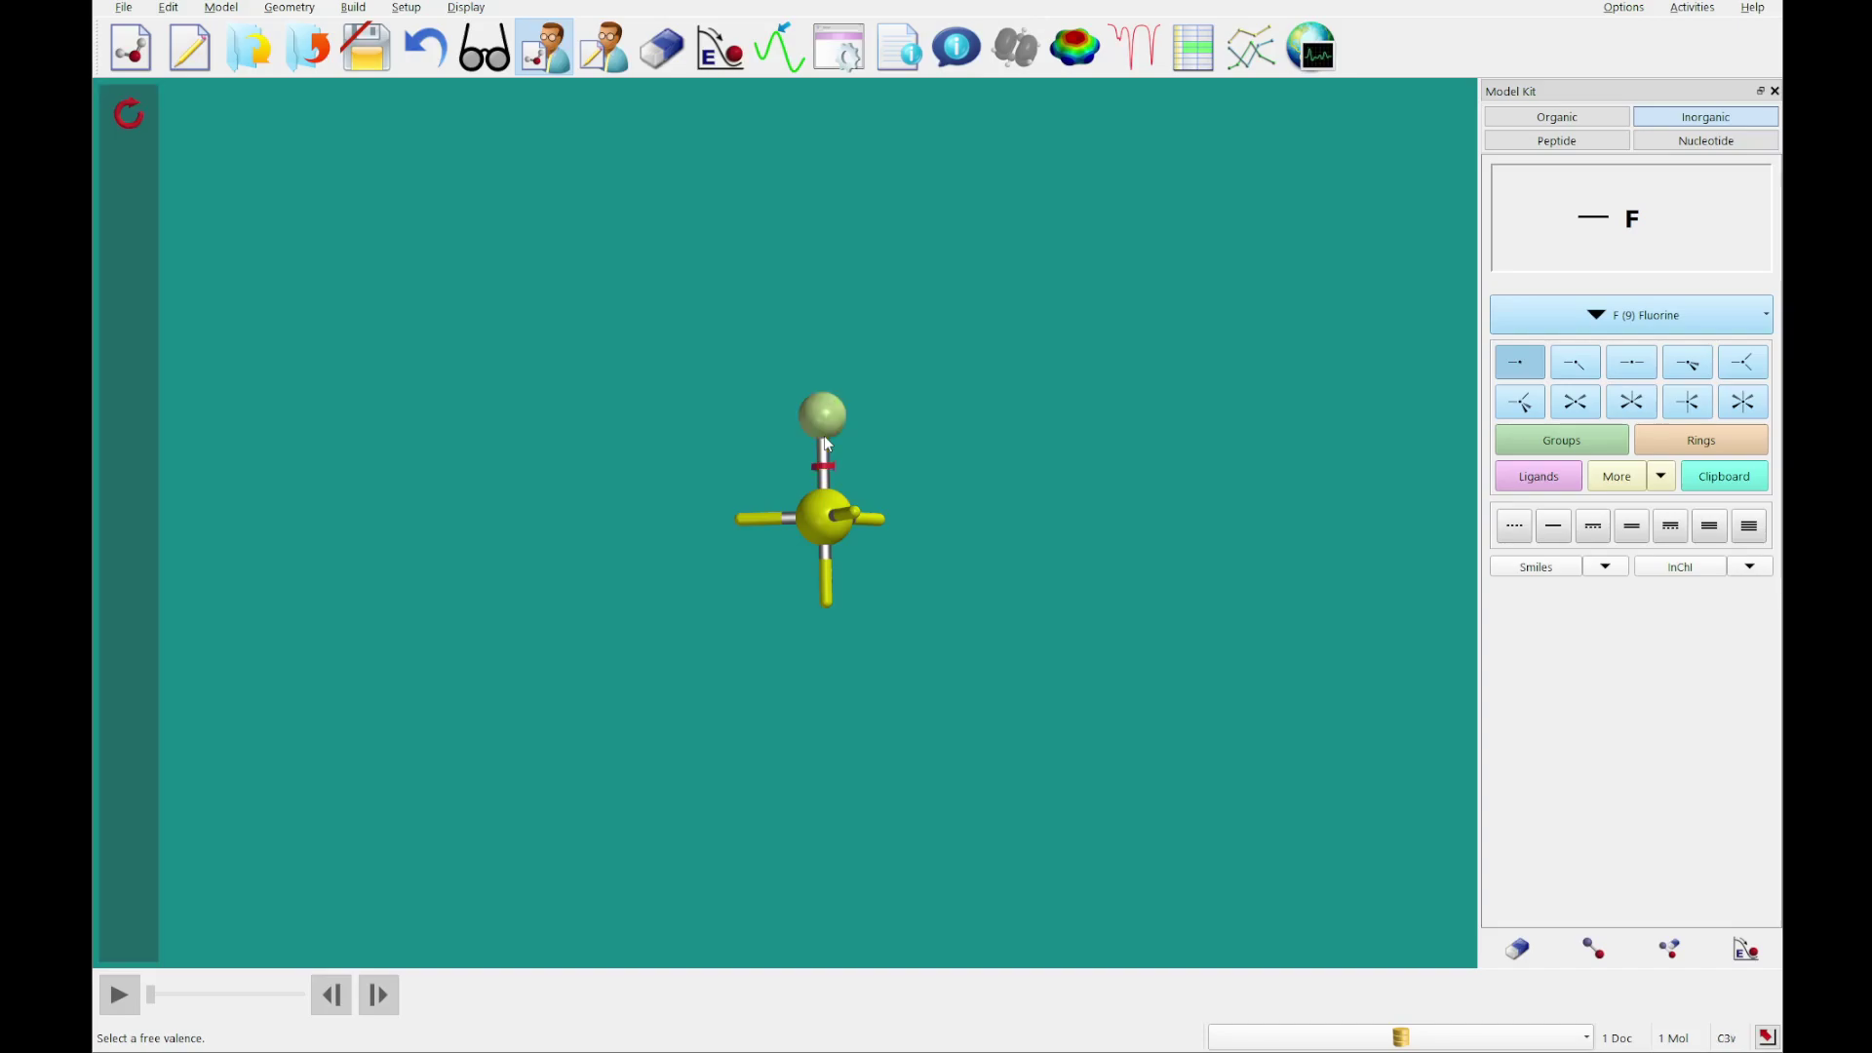
left_click(828, 610)
left_click(846, 517)
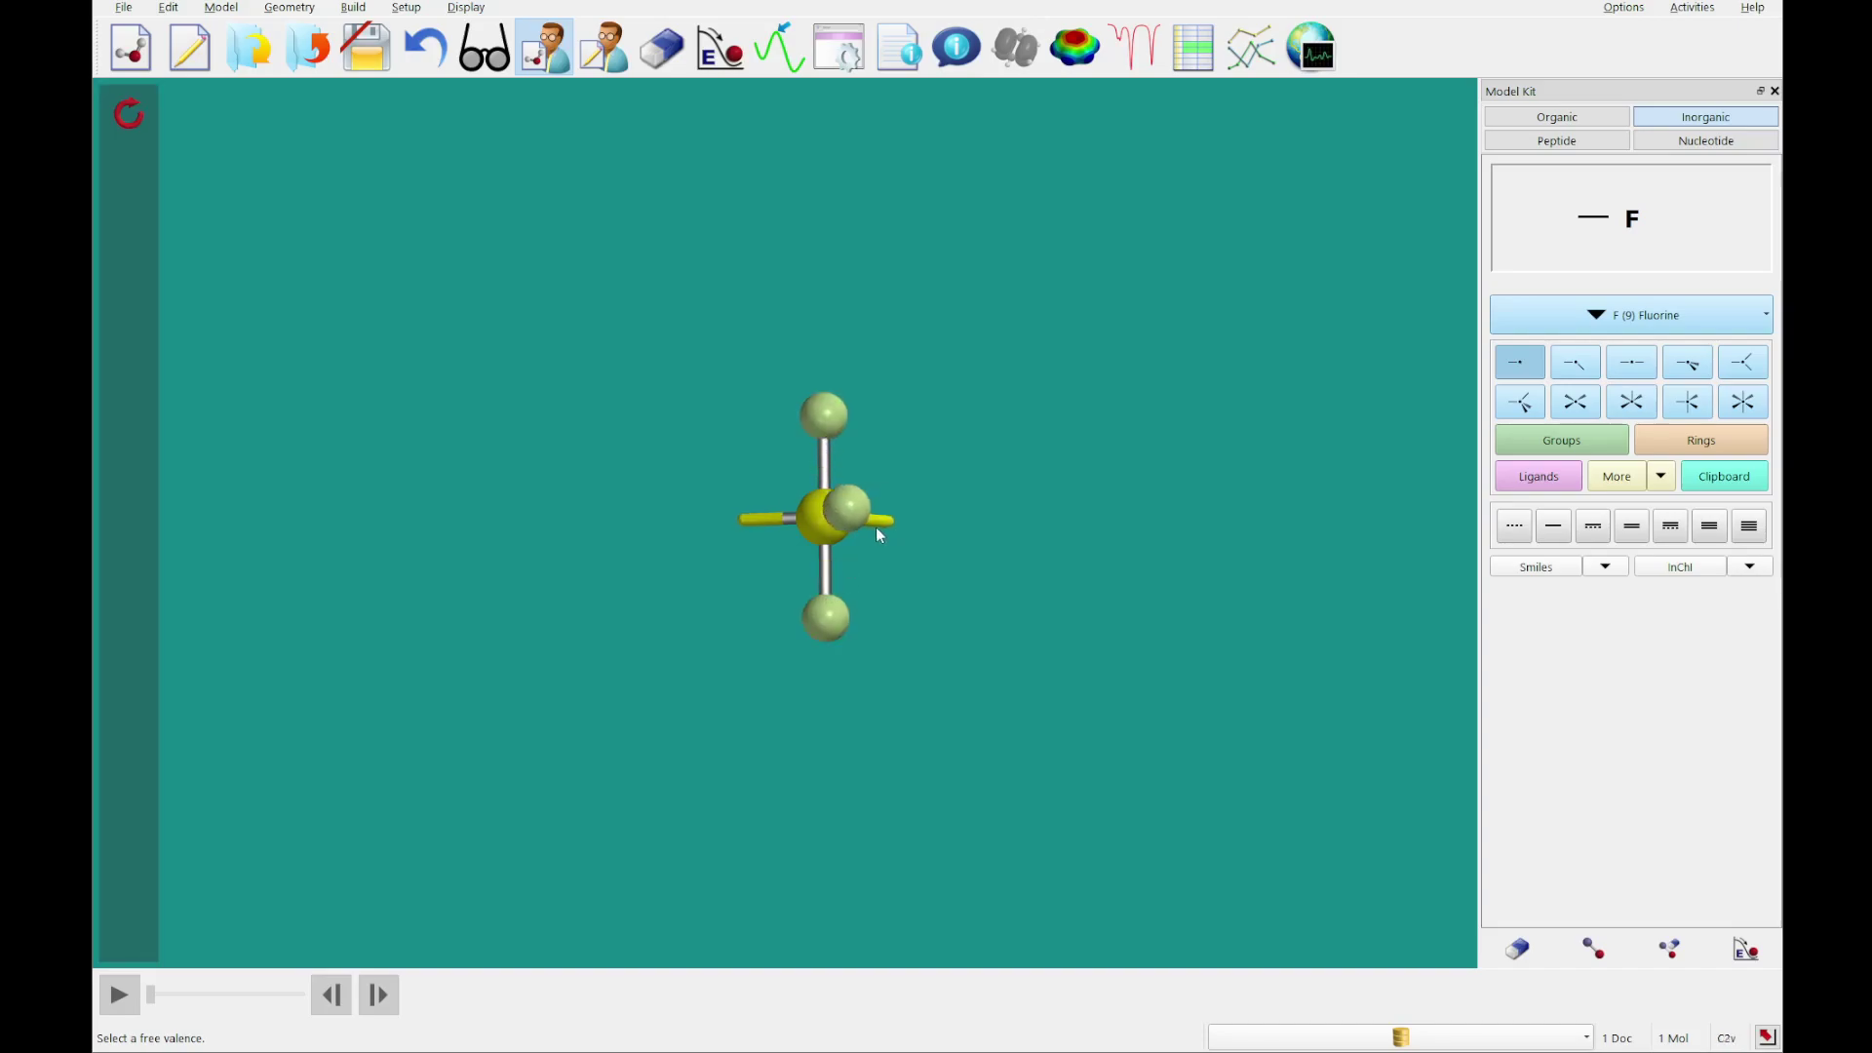
left_click(890, 523)
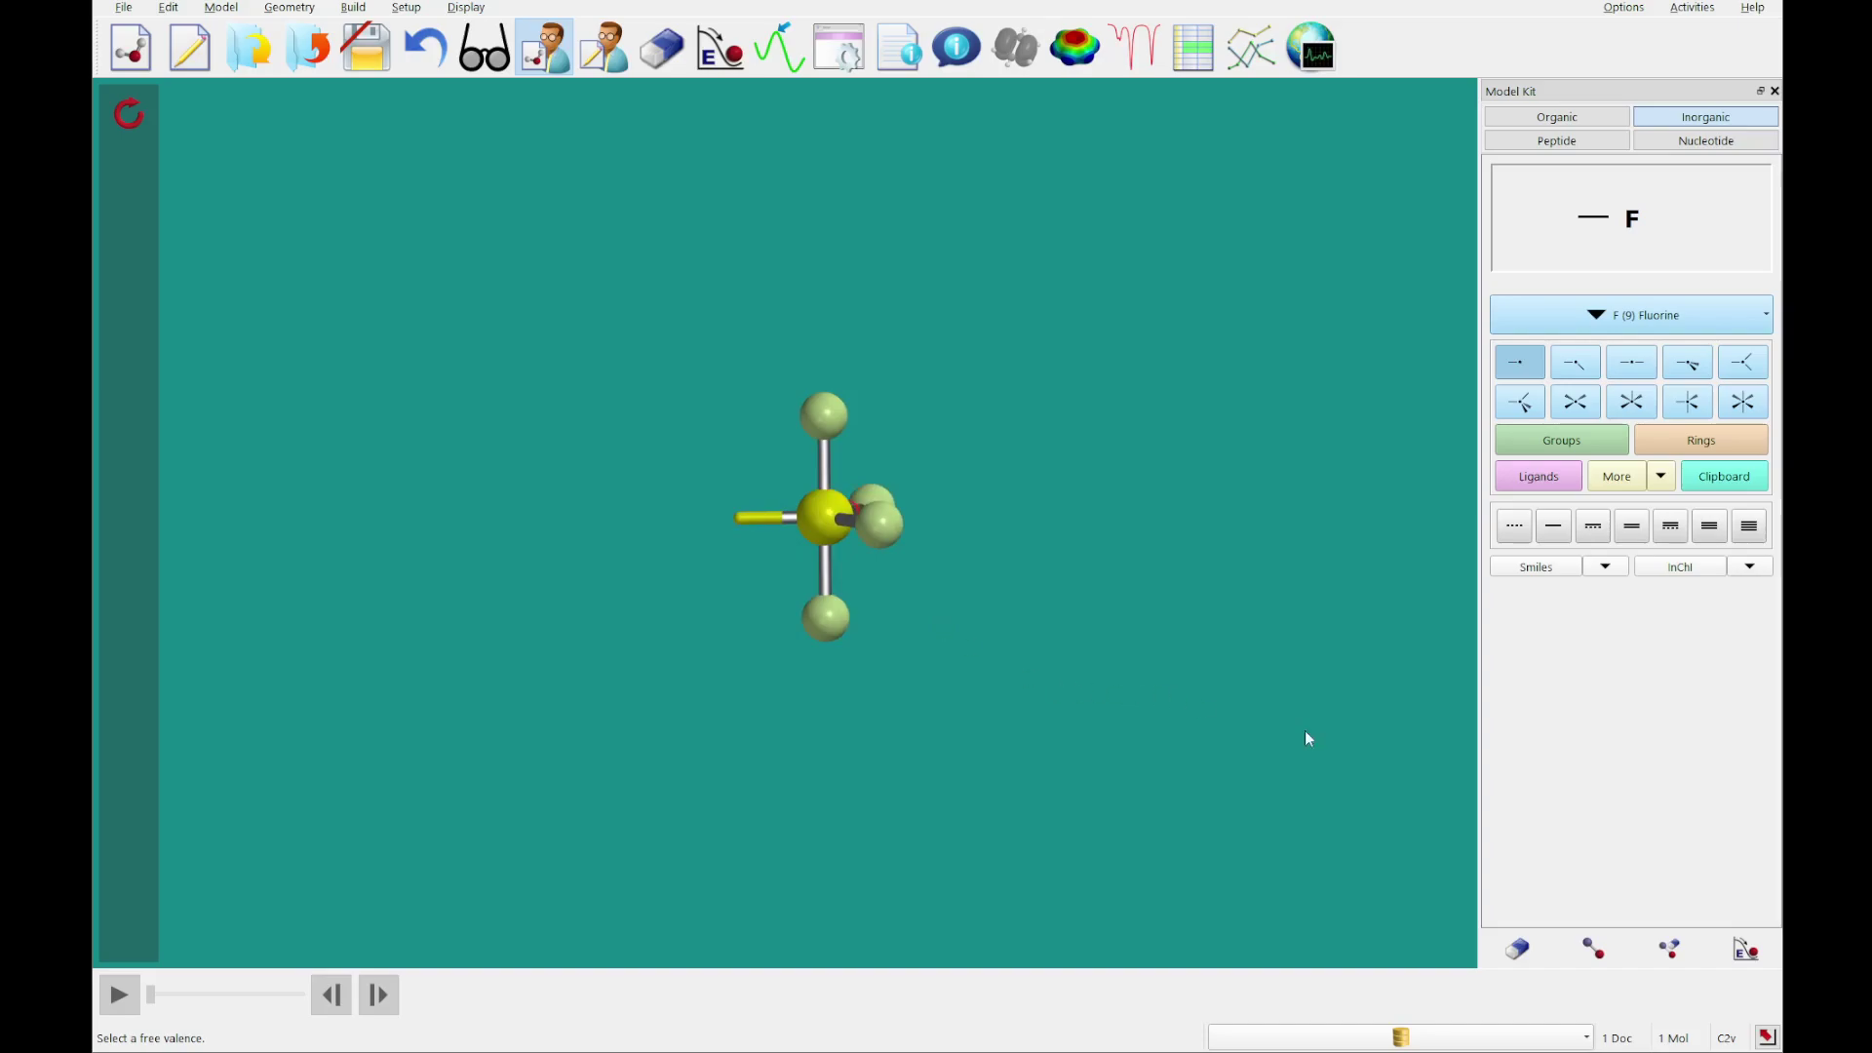
left_click(1519, 950)
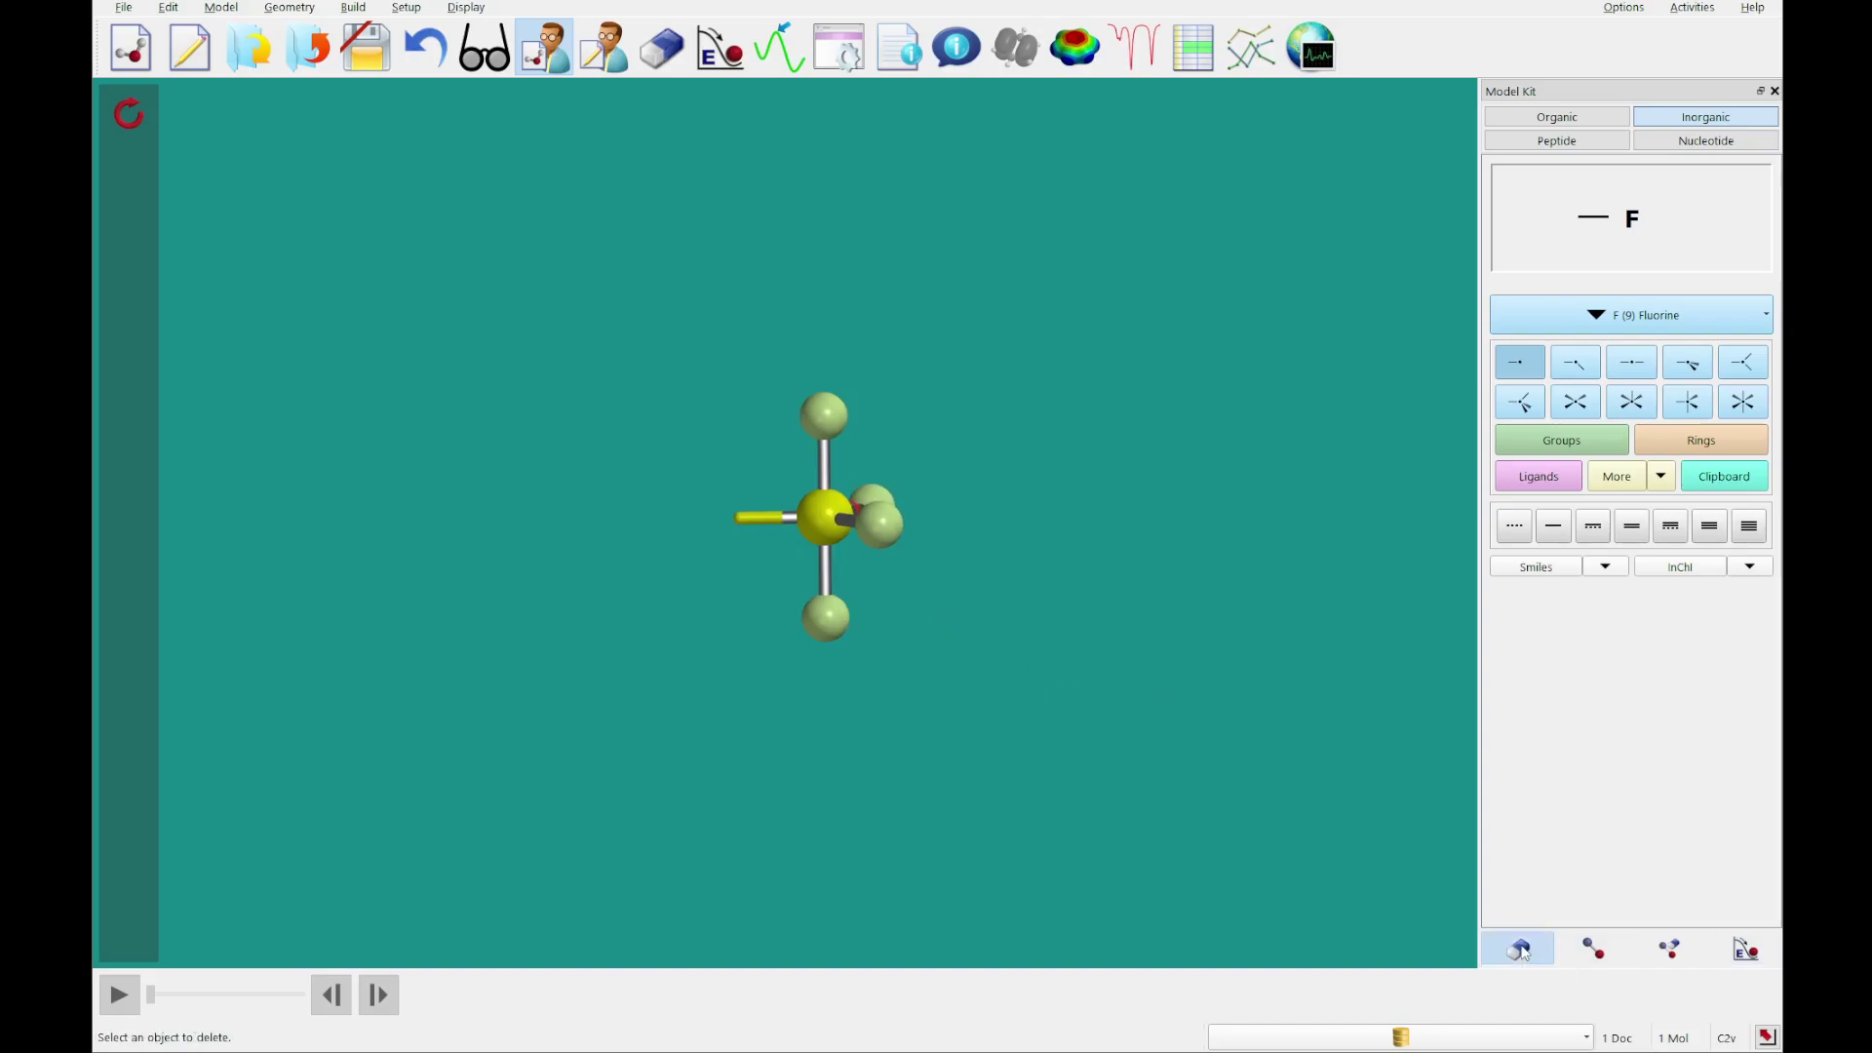
left_click(749, 523)
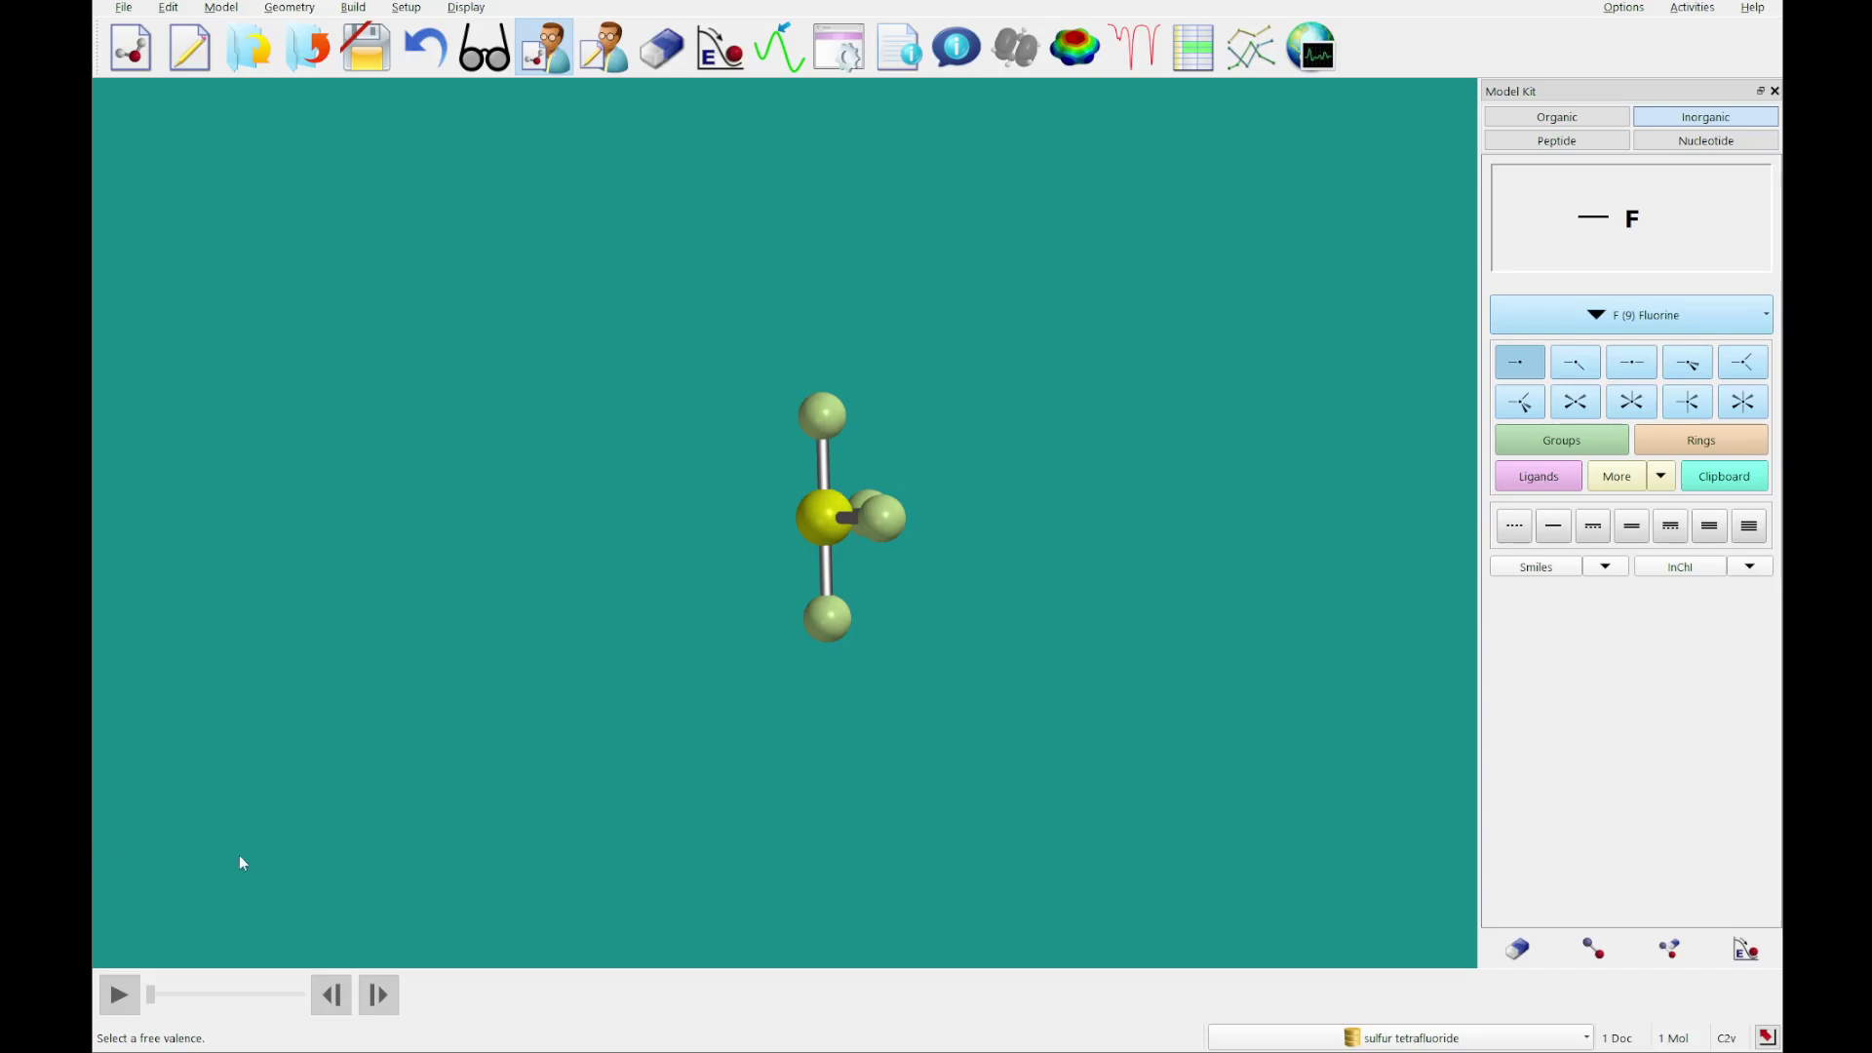
Minimize sulfur tetrafluoride and open Calculations showing Equilibrium Geometry, ωB97X-D/6-31G*, gas.
left_click(711, 61)
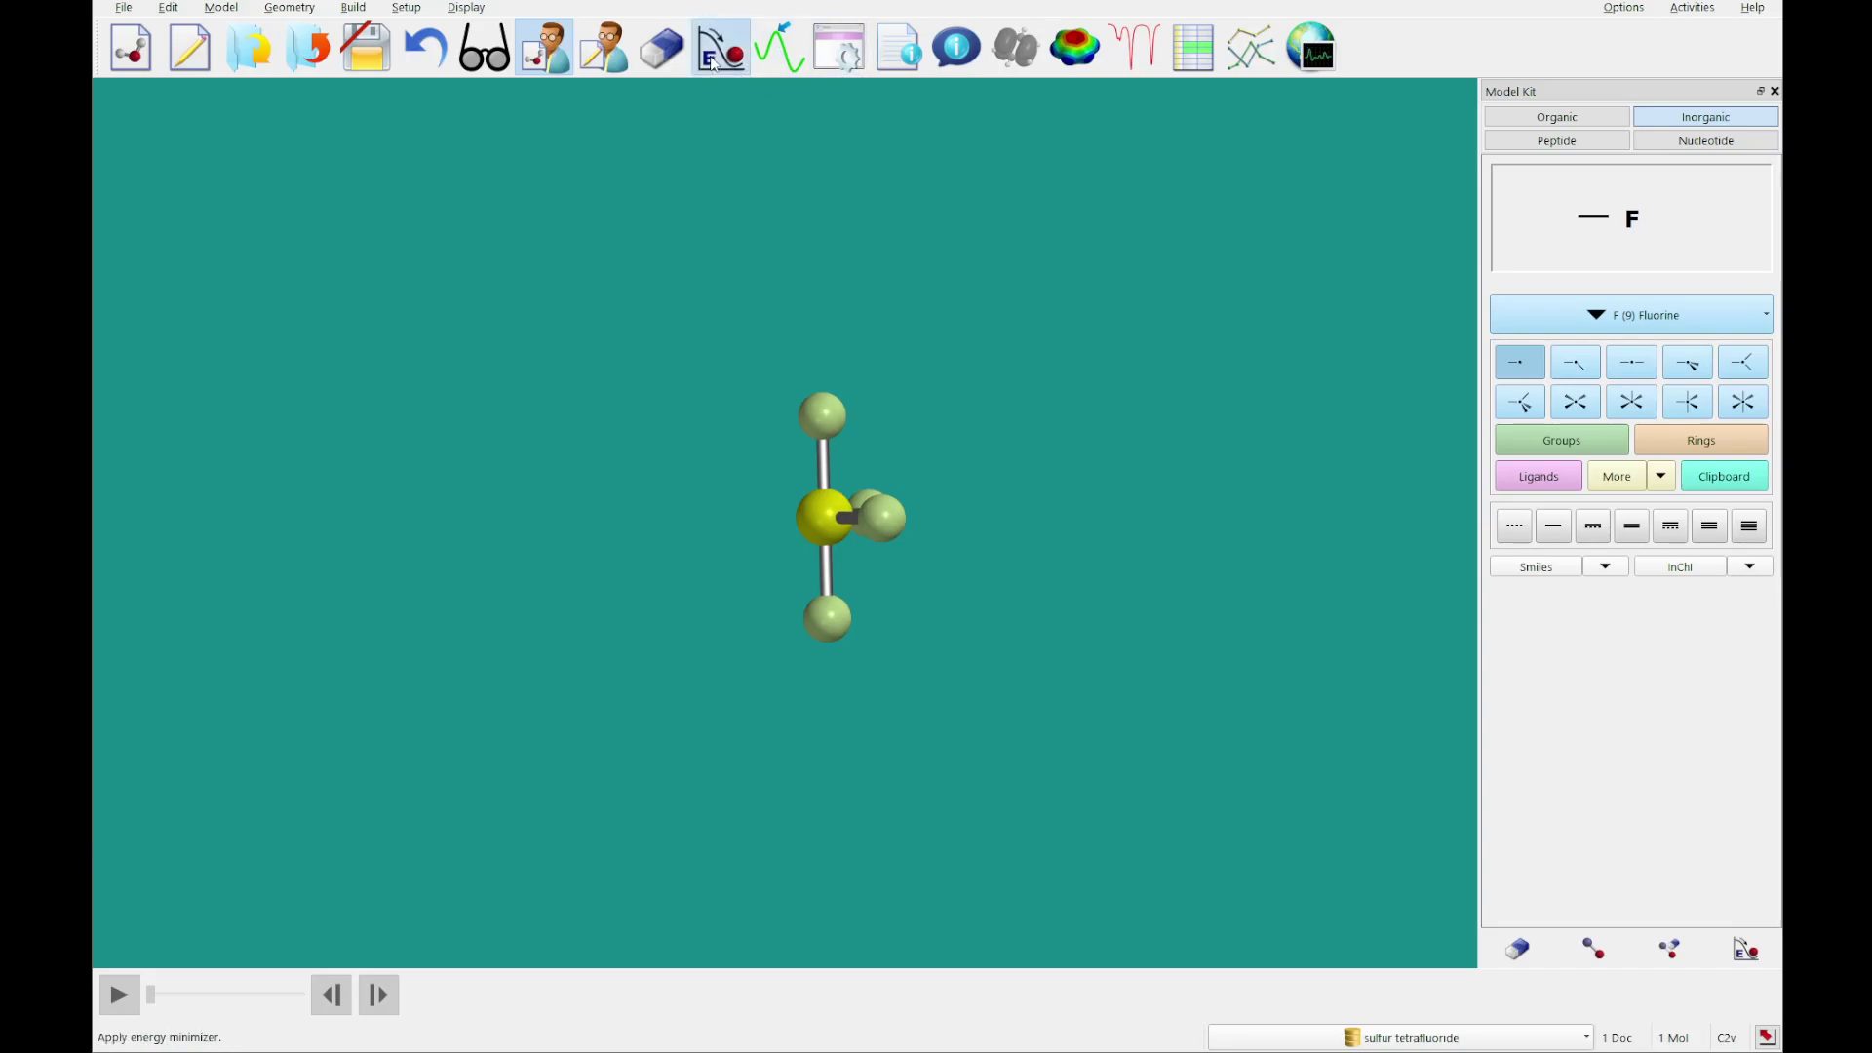
left_click(850, 57)
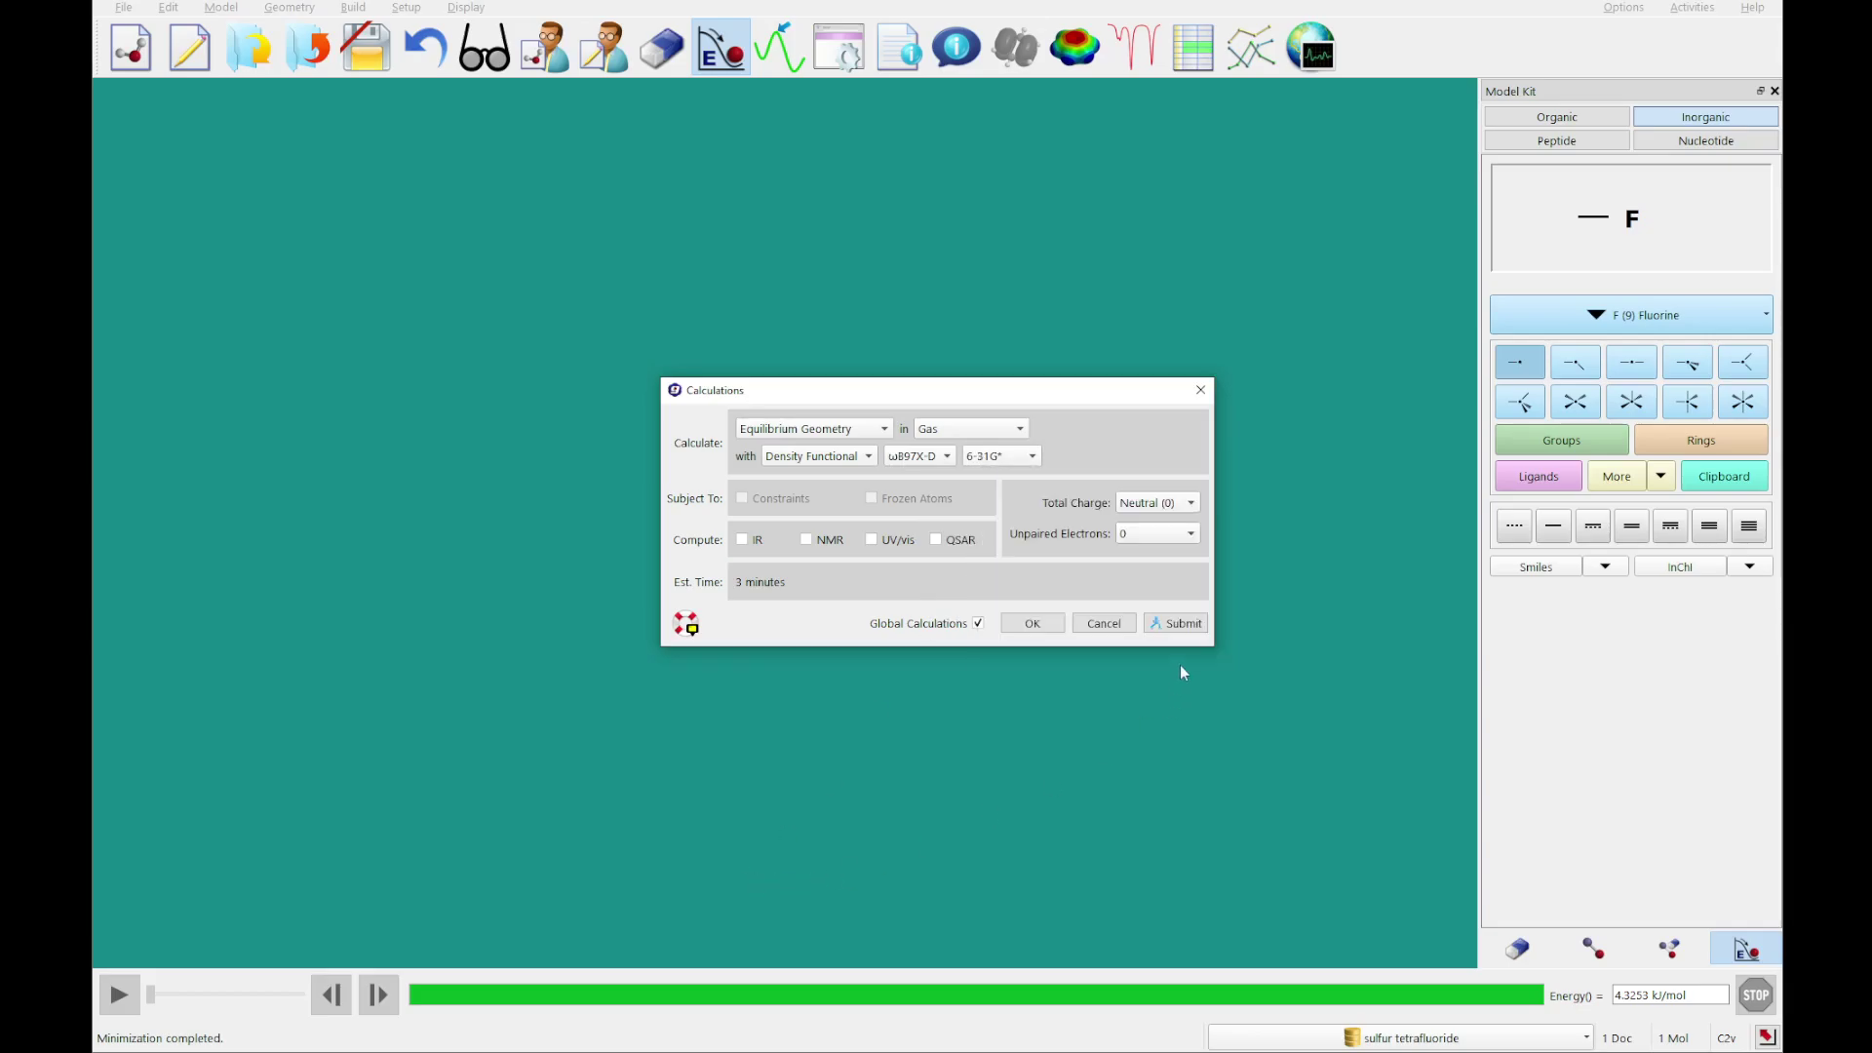
Submit the job saved as sulfur tetrafluoride_2.spartan and acknowledge its start and completion.
left_click(1178, 624)
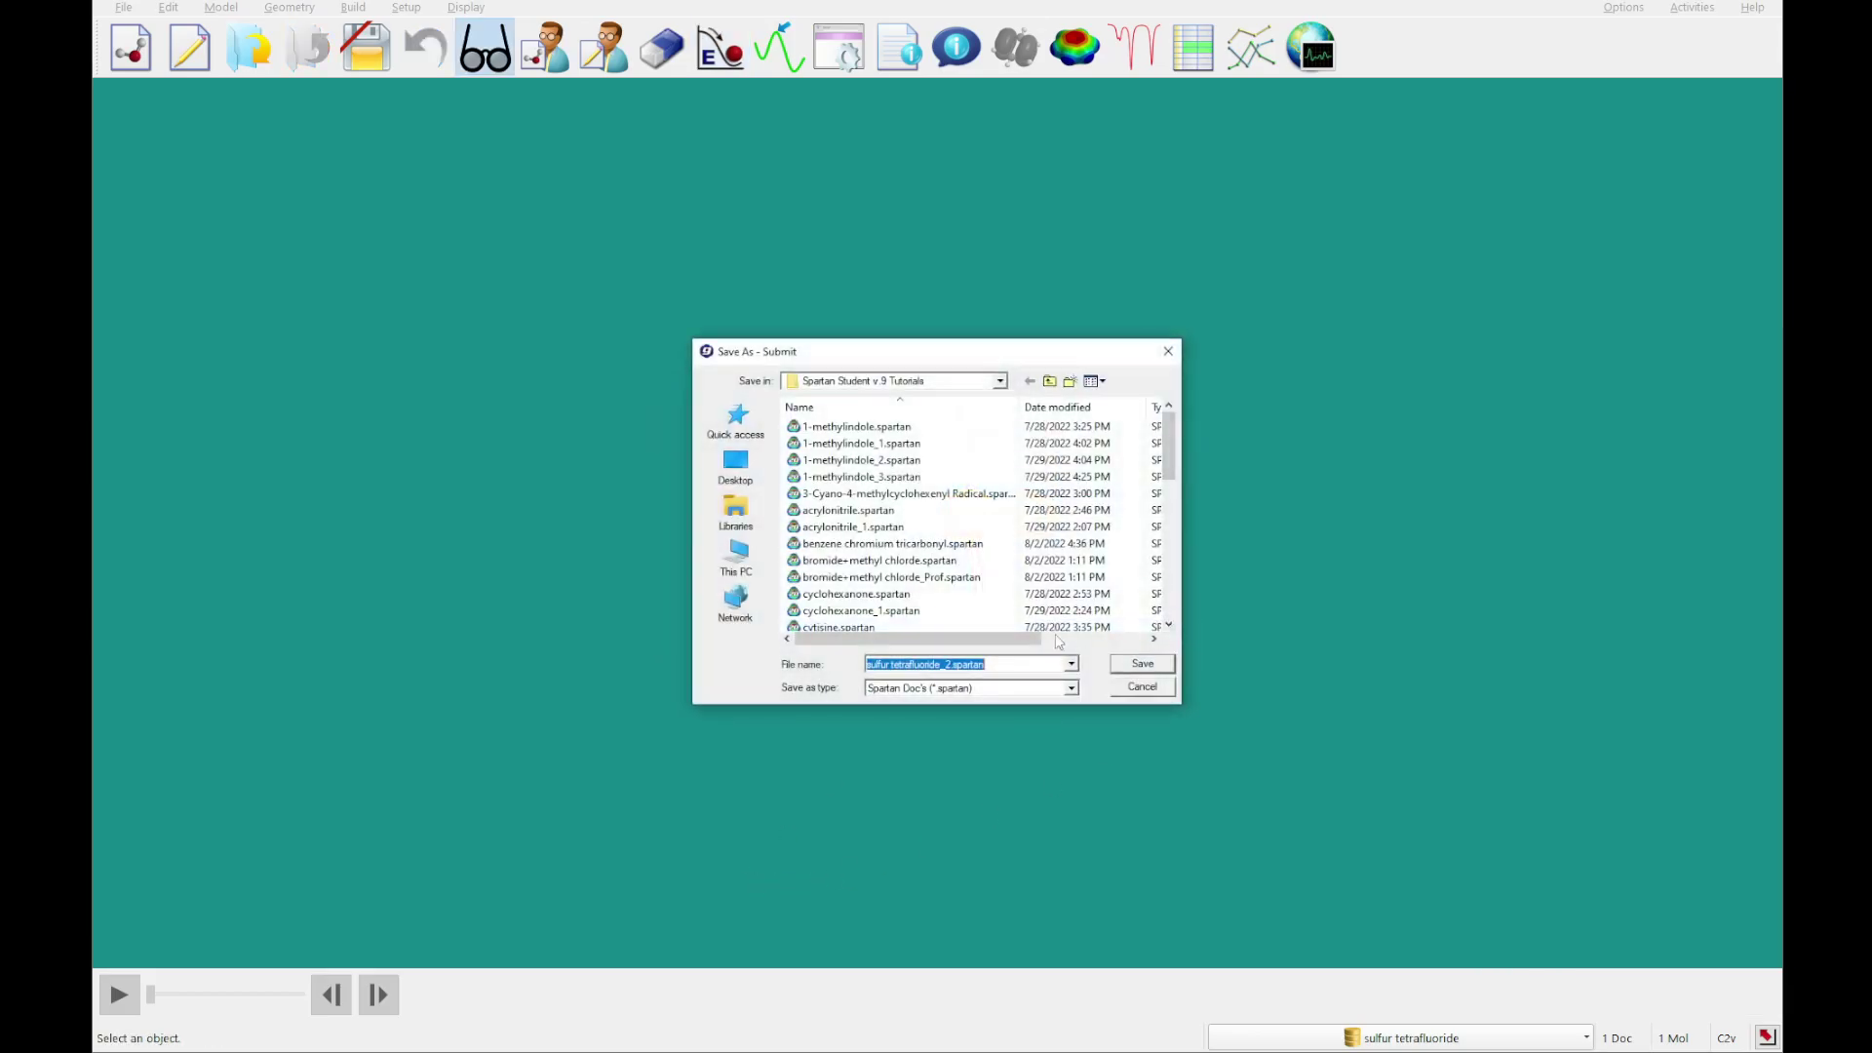
left_click(1143, 665)
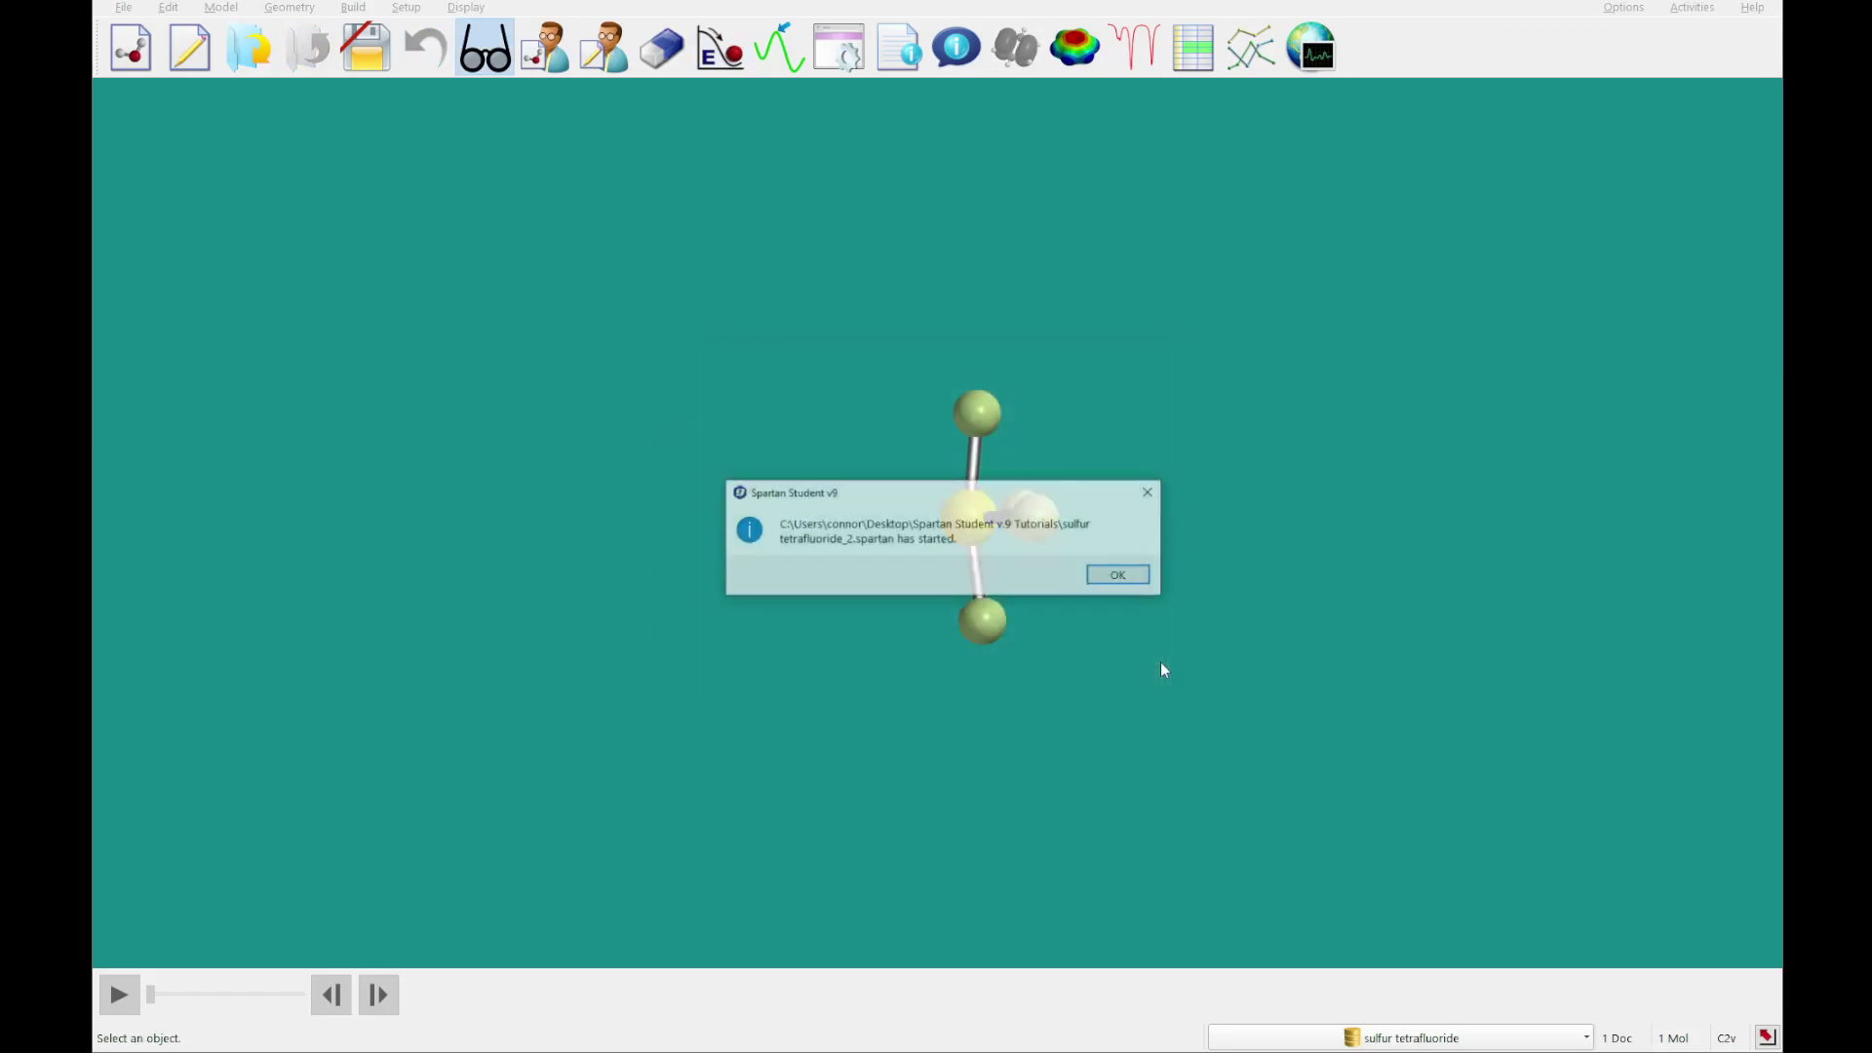
left_click(1122, 574)
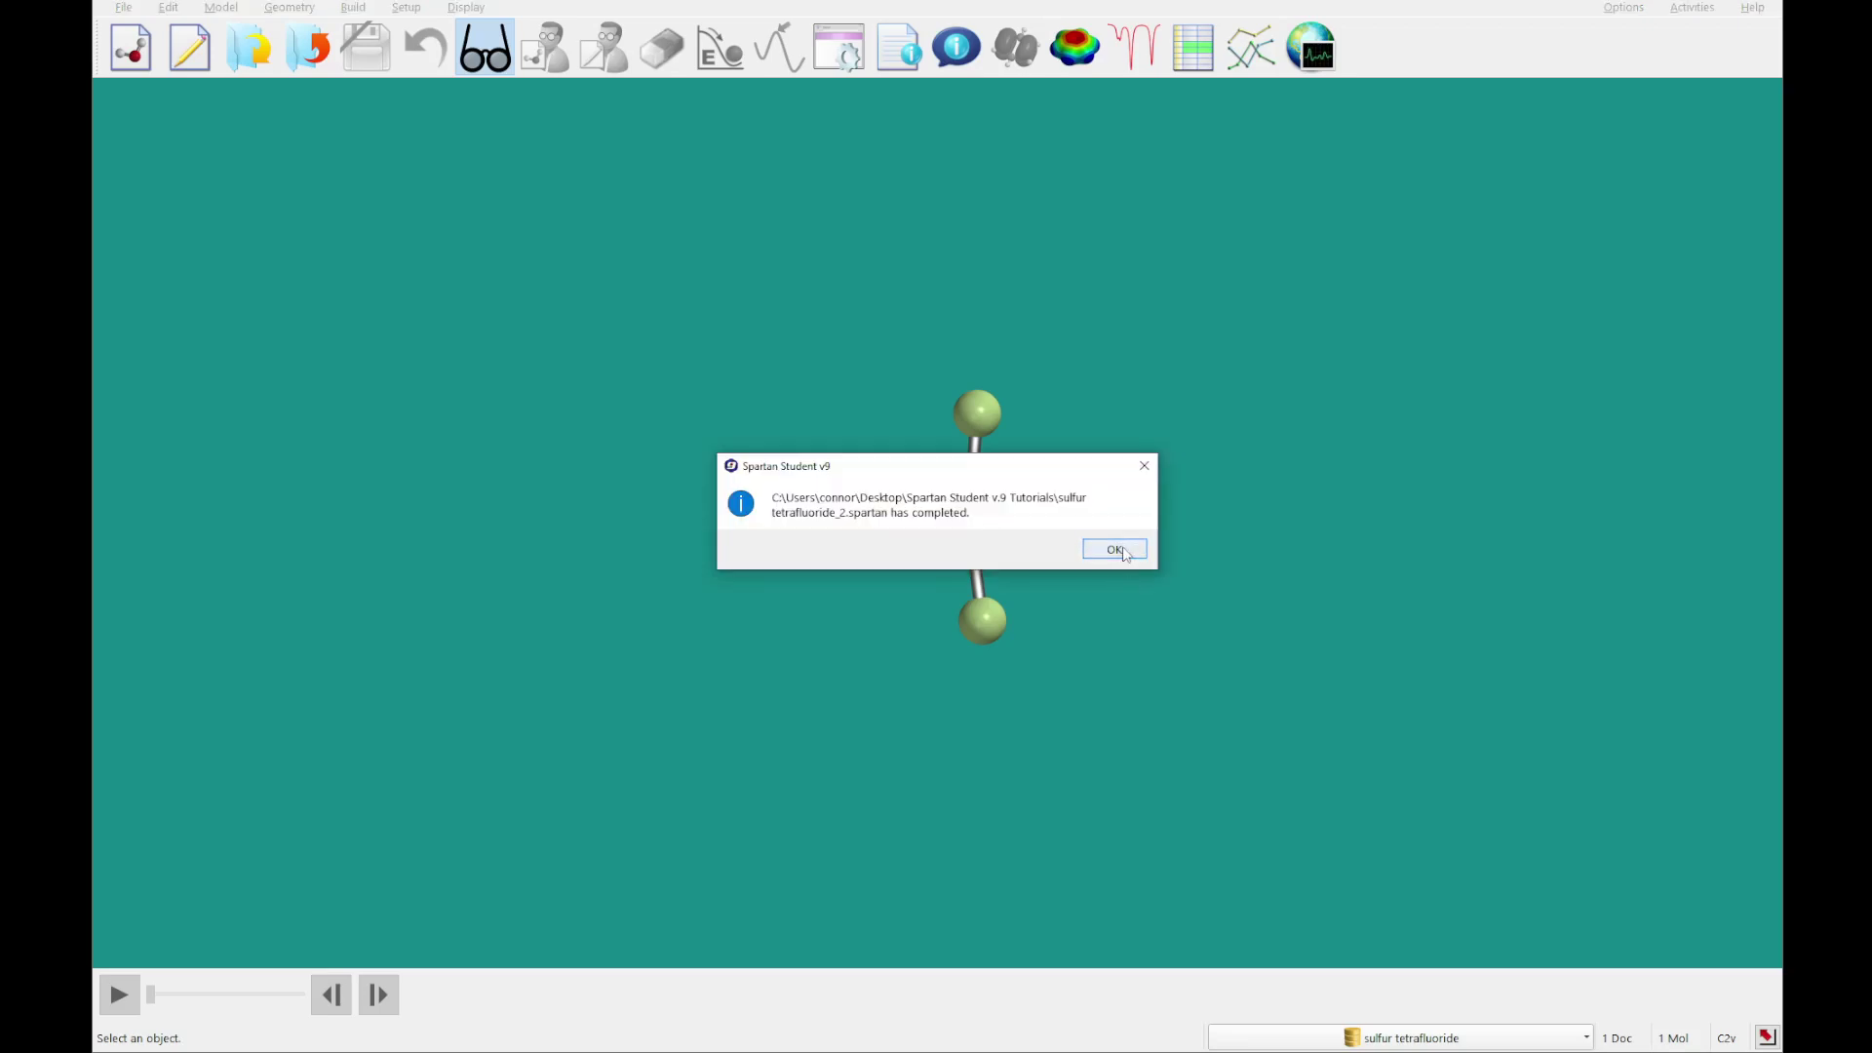
left_click(1122, 550)
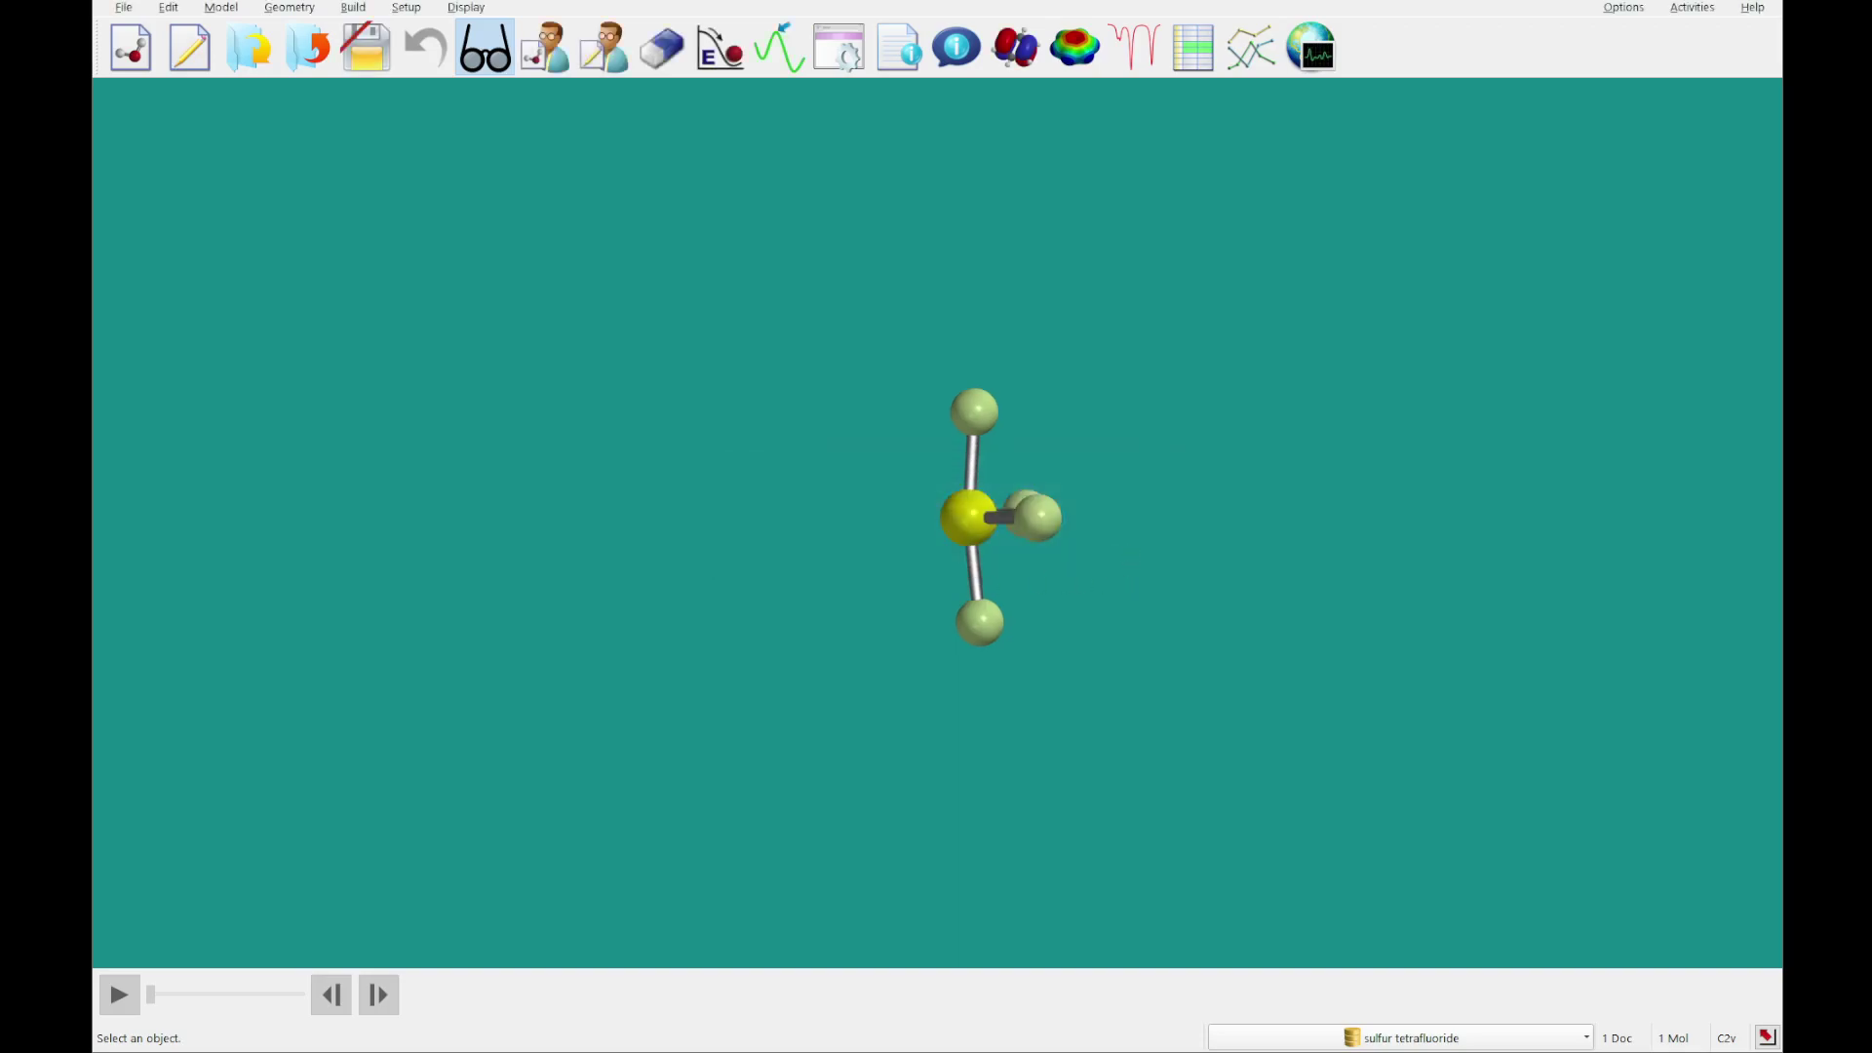
Show Properties and check the sulfur atom's charge and several fluorines' charges.
left_click(961, 49)
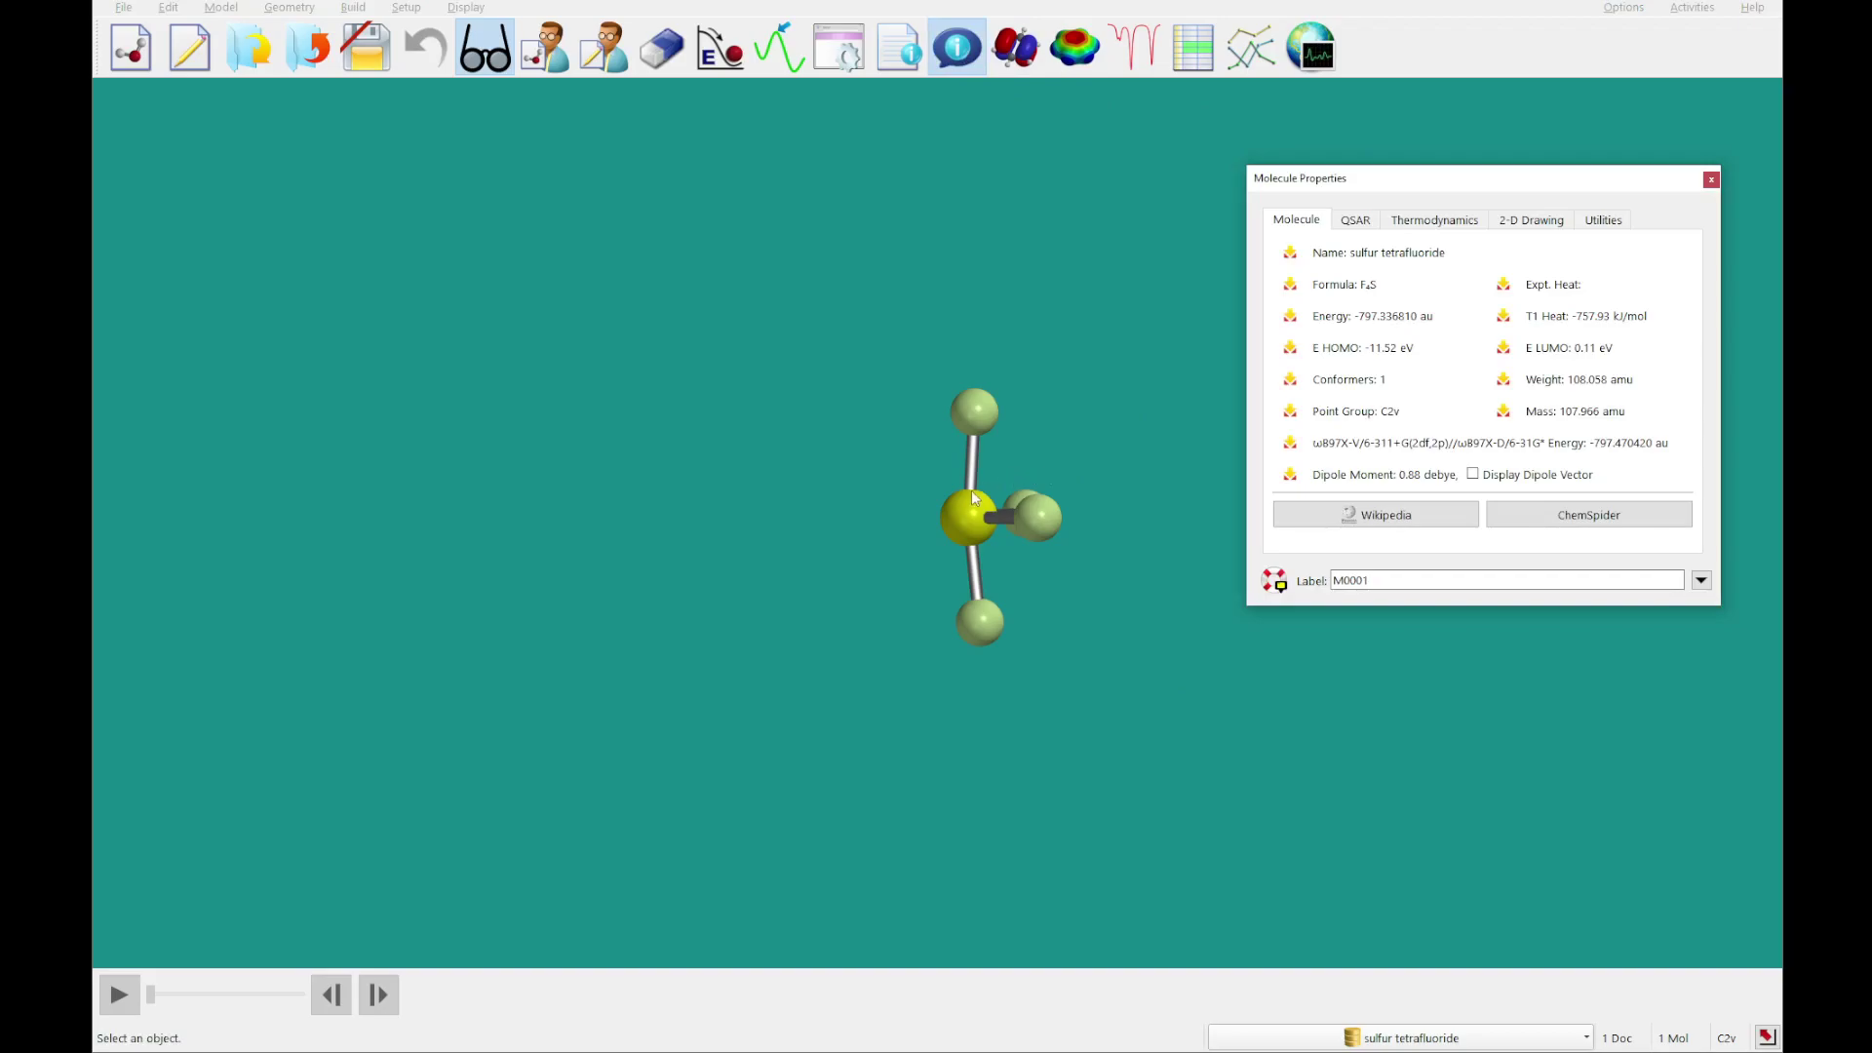
left_click(968, 503)
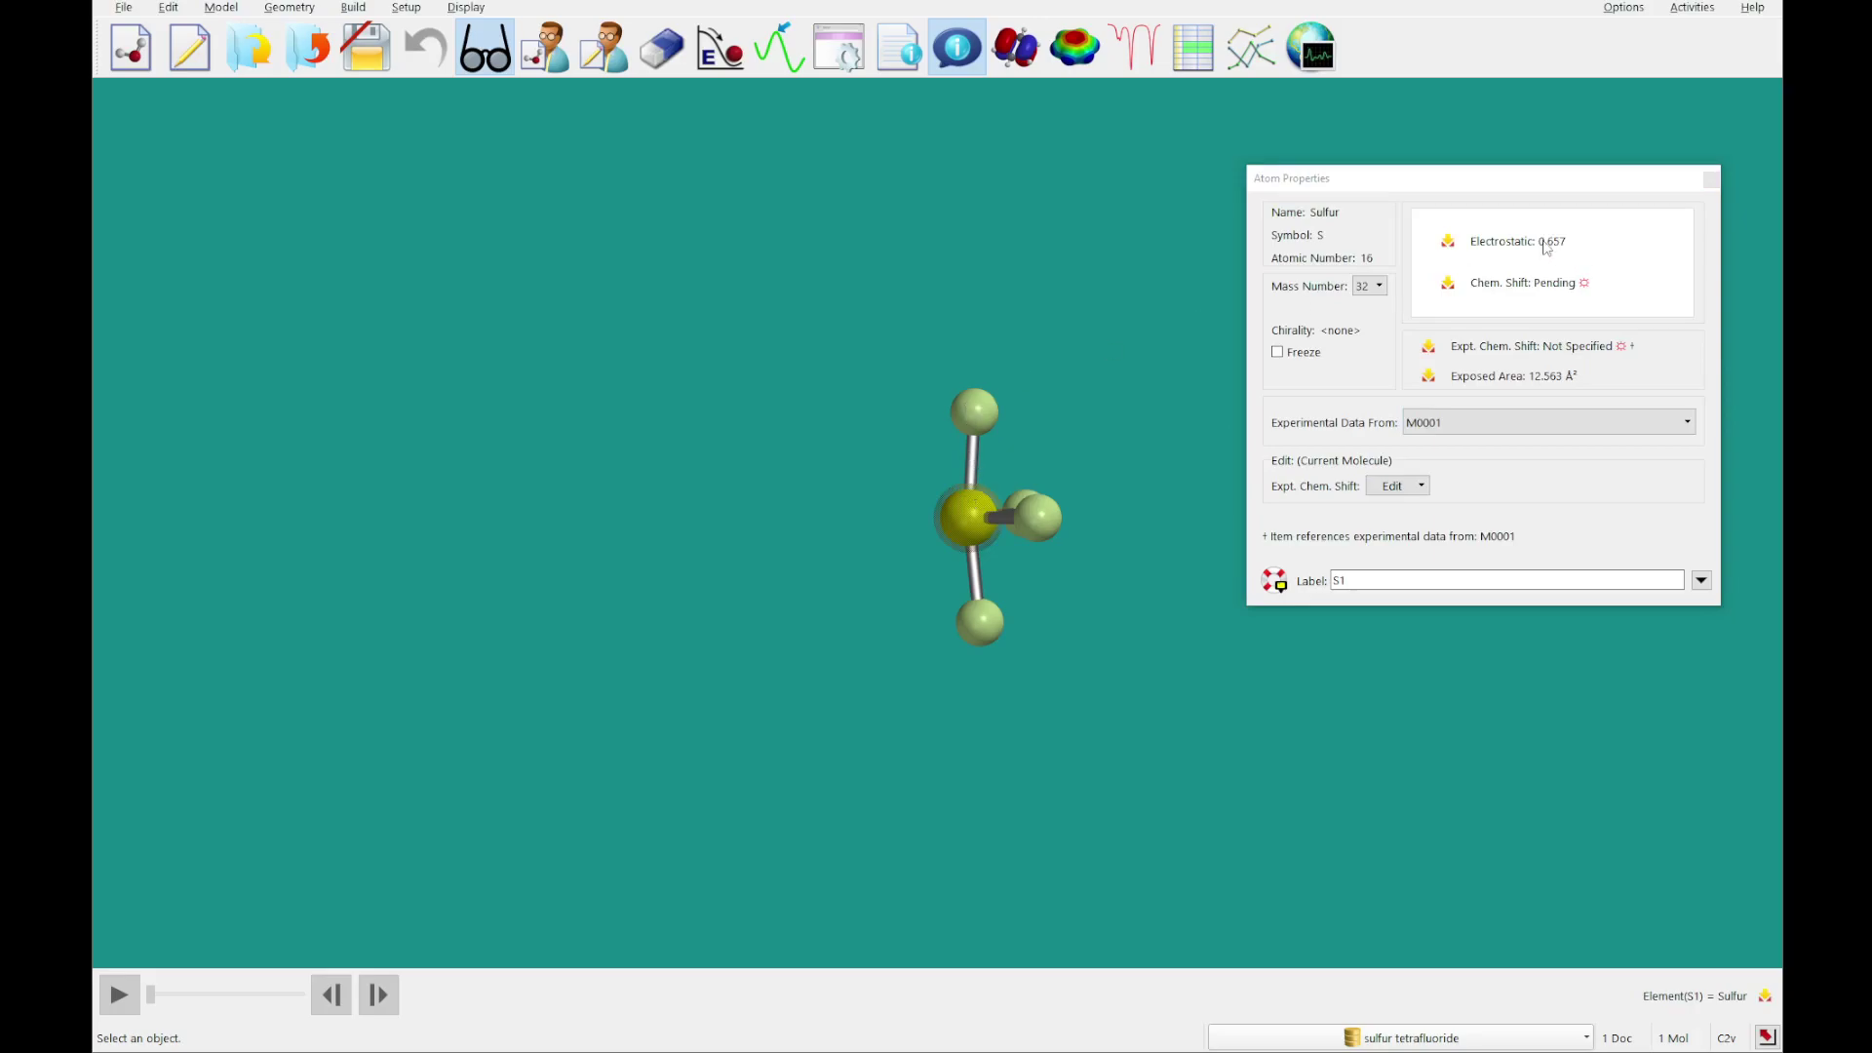
left_click(978, 408)
left_click_drag(1062, 589, 1028, 590)
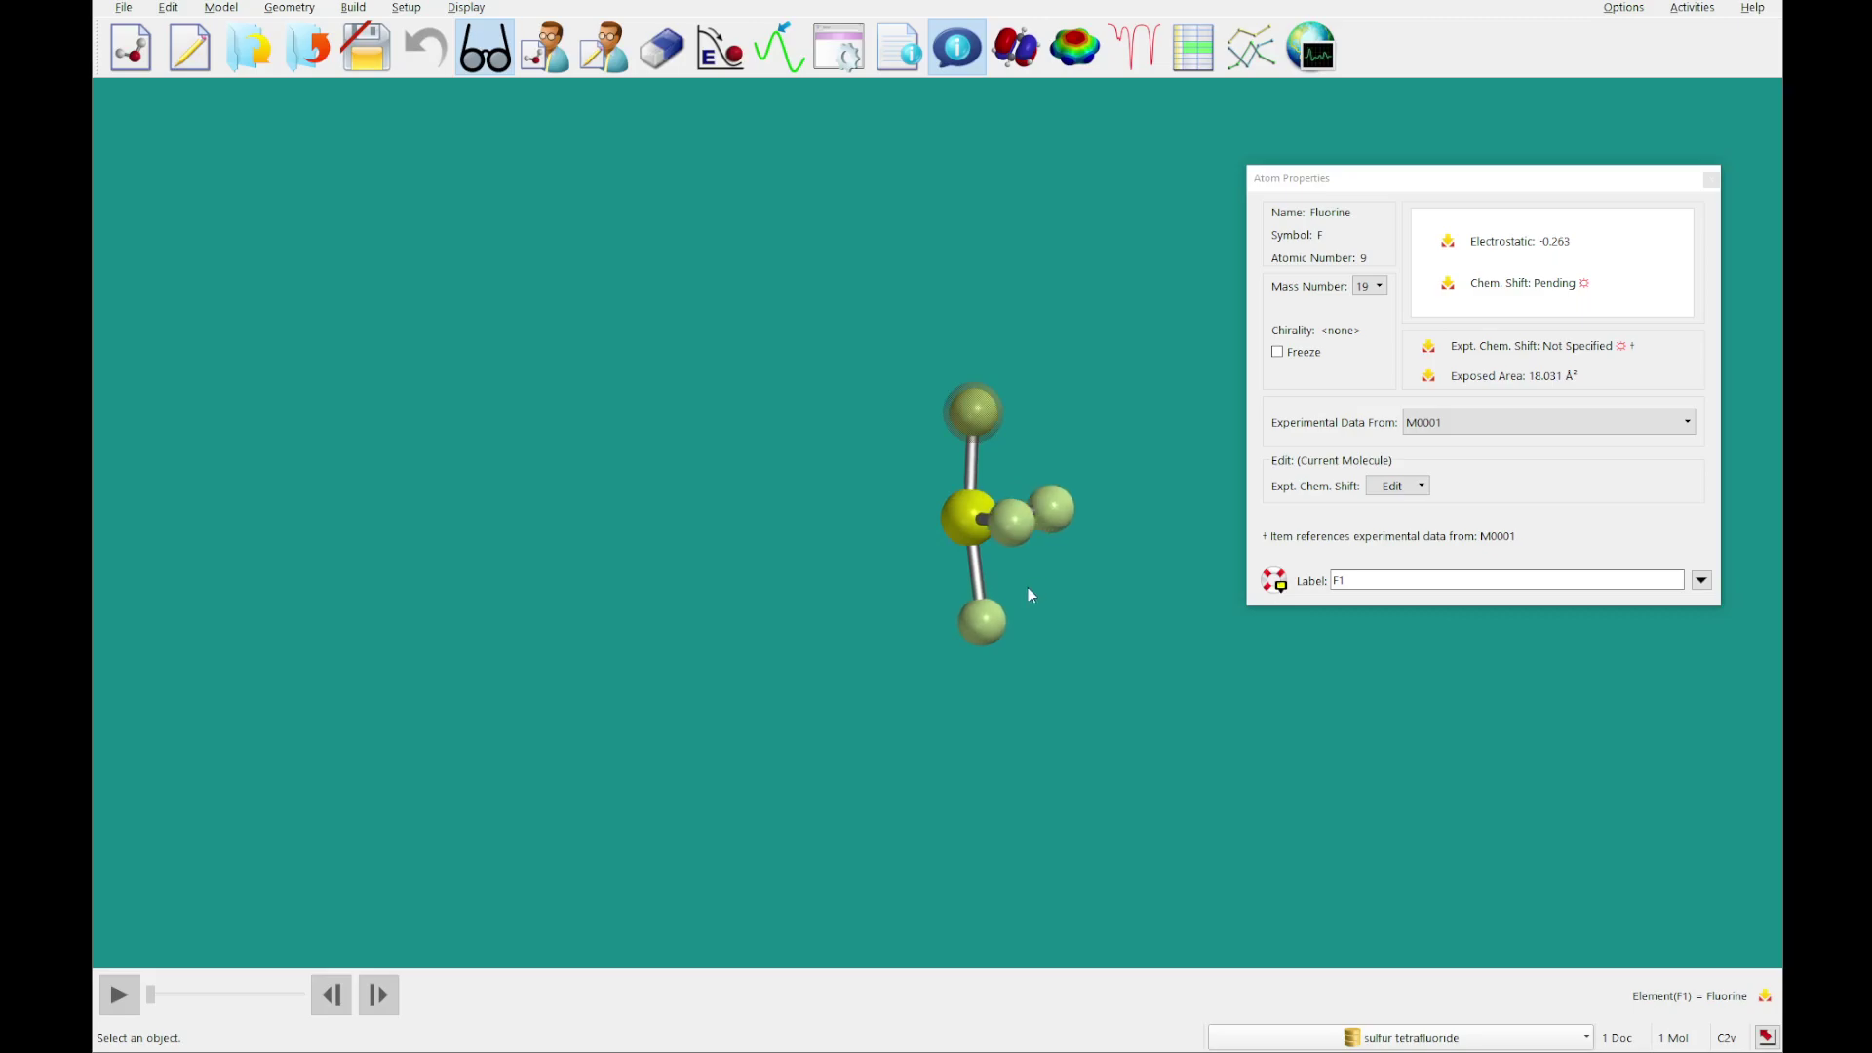
left_click(1061, 509)
left_click(997, 544)
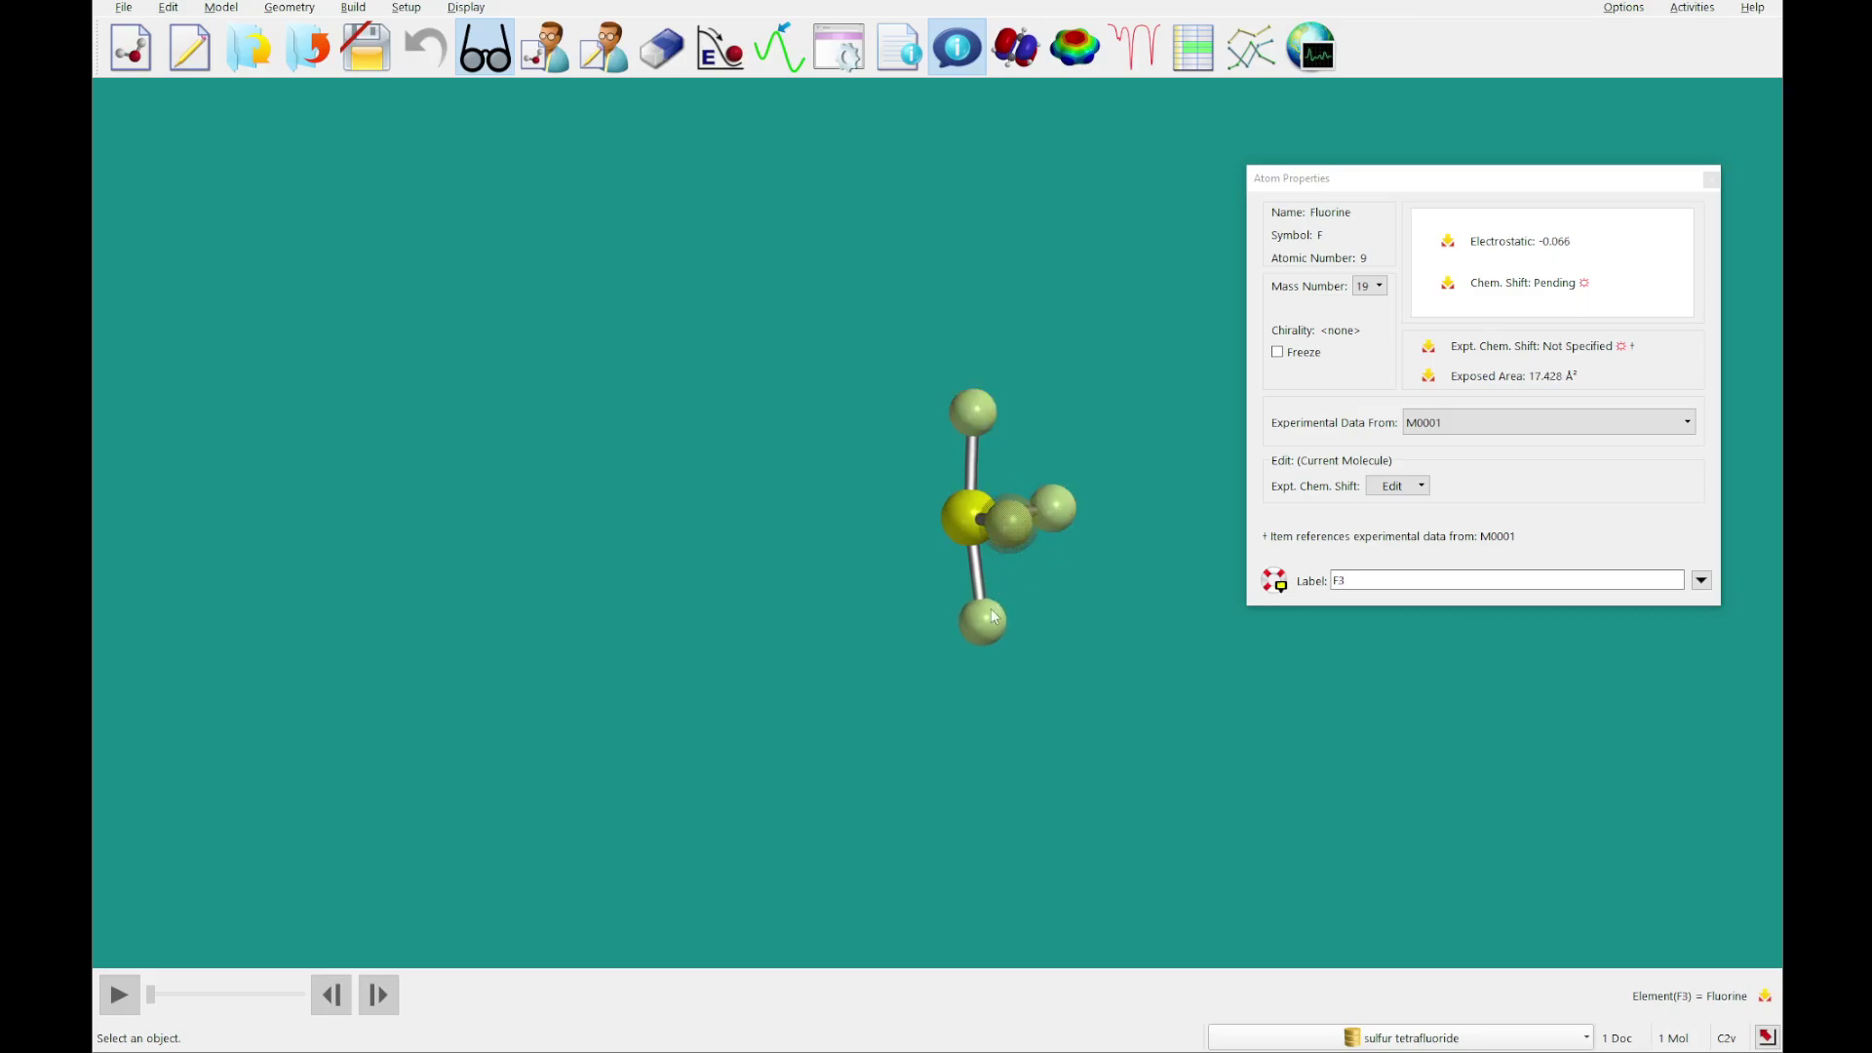
left_click(986, 614)
Recheck each fluorine and sulfur, then view molecule properties: −797.336810 au, C2v, 0.88 debye.
left_click(957, 496)
left_click(971, 414)
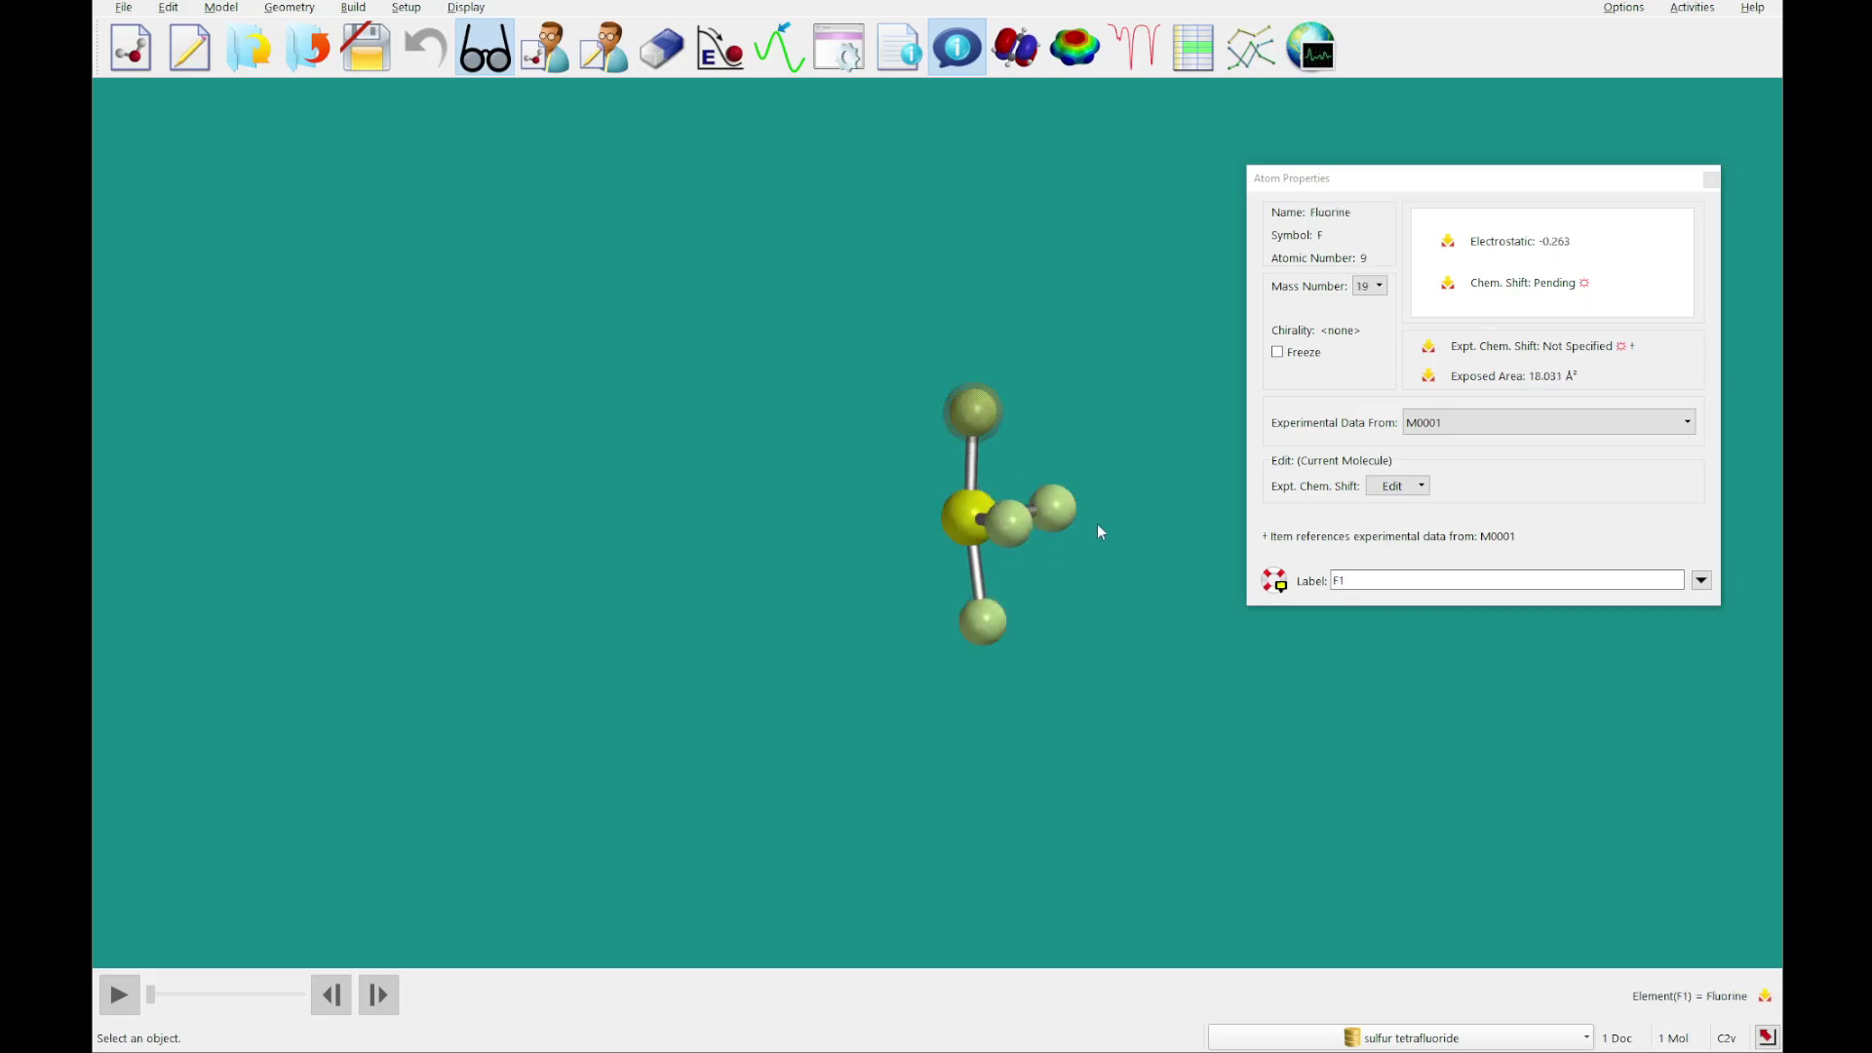
left_click(1047, 507)
left_click(1014, 519)
left_click(977, 624)
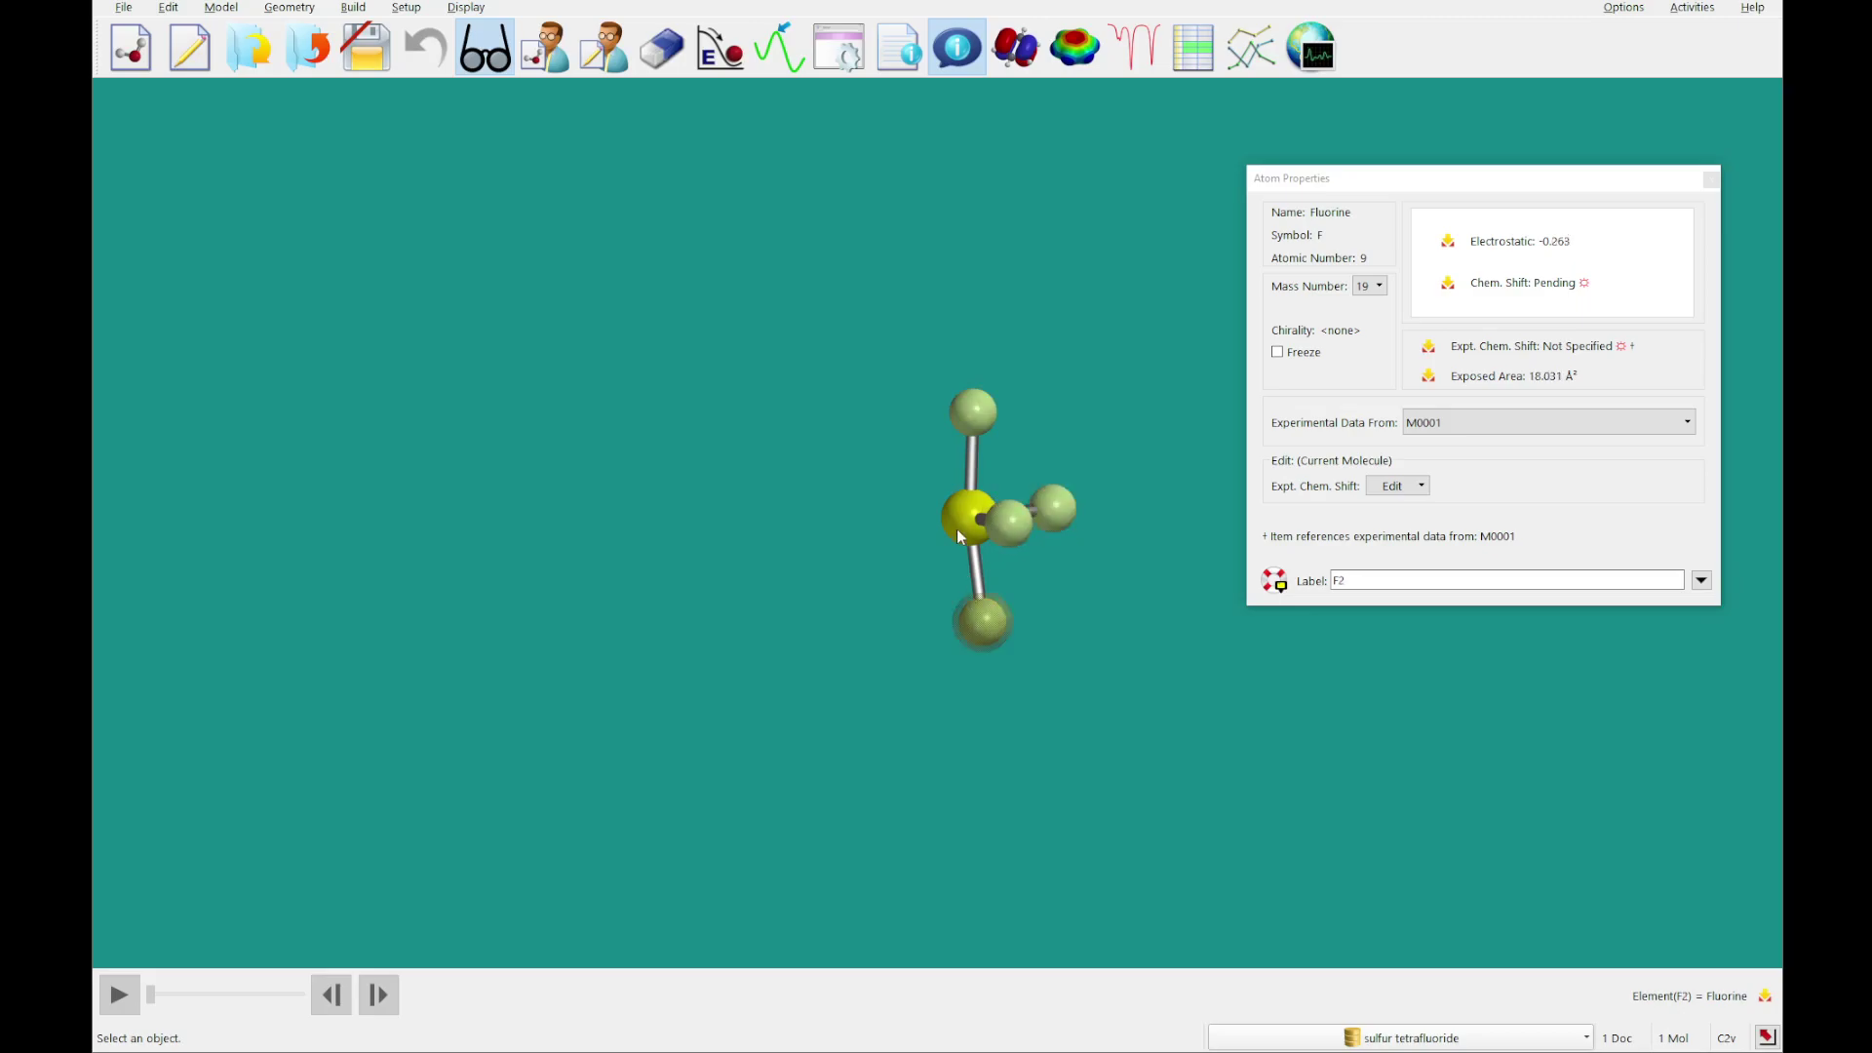
left_click(957, 529)
left_click(466, 500)
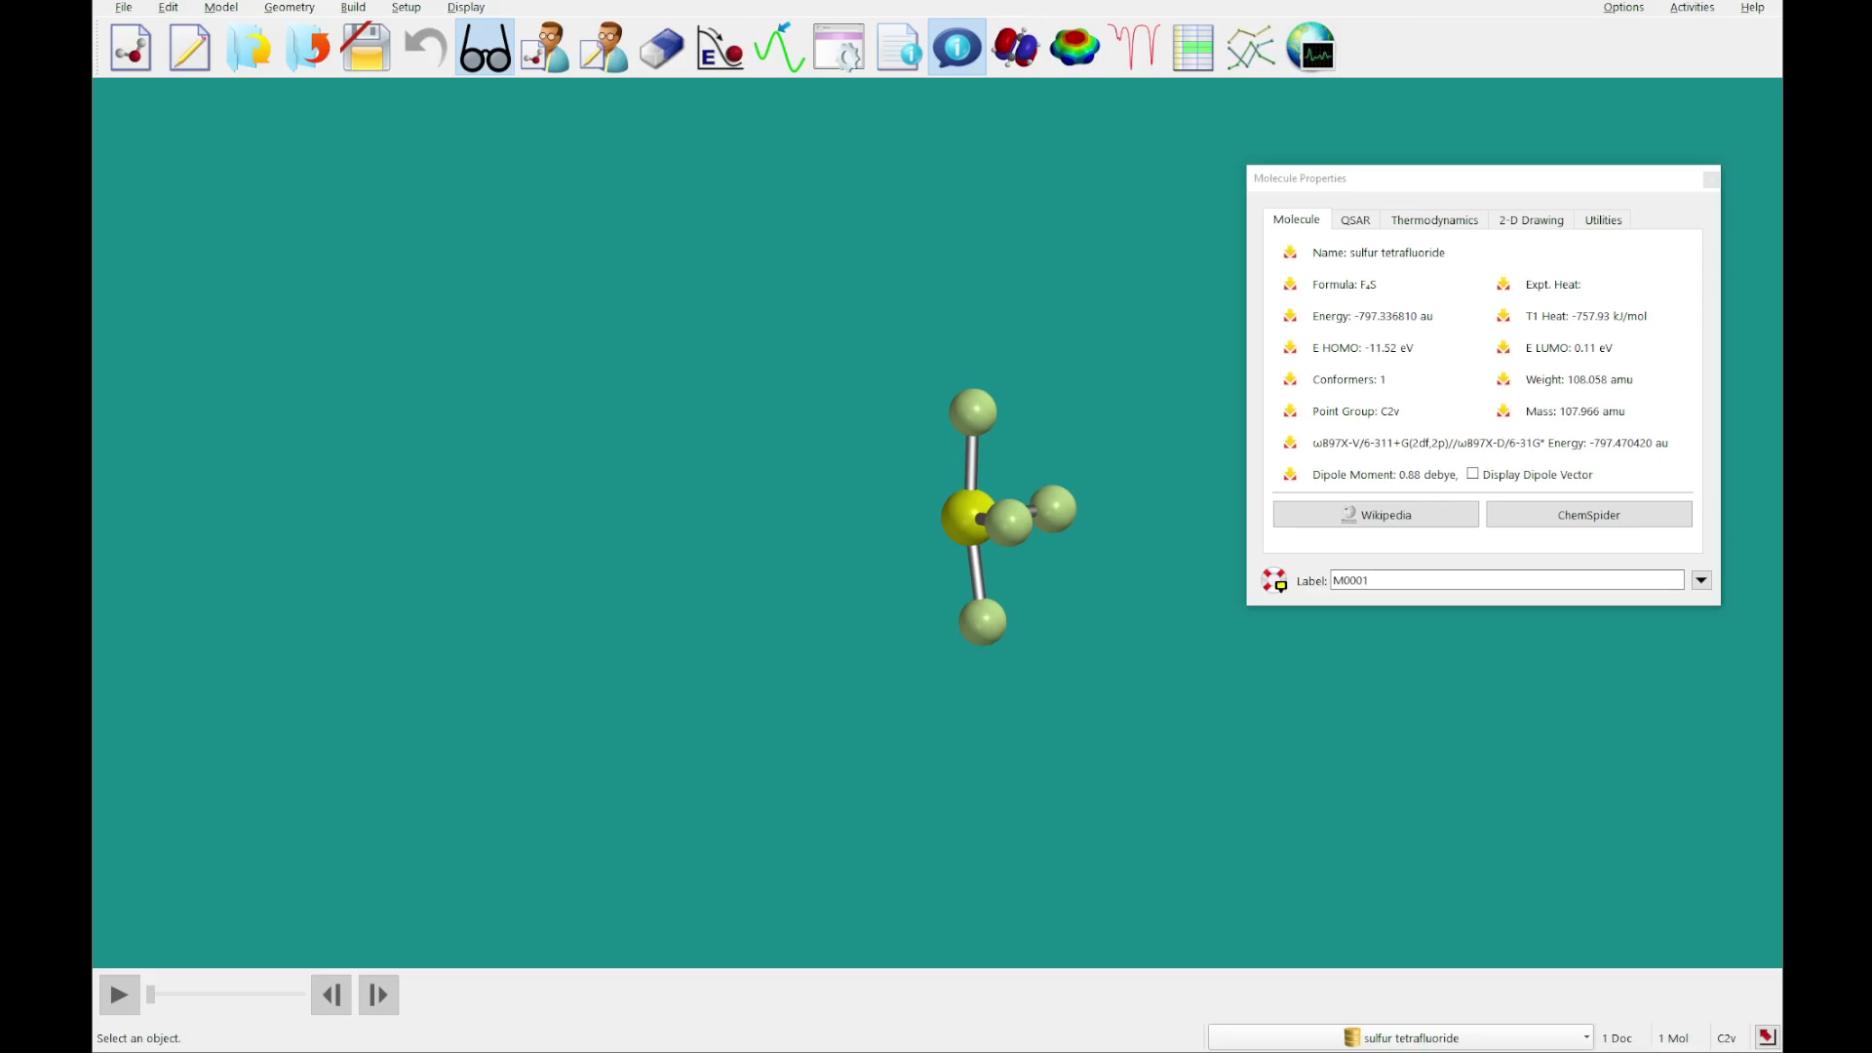
Add a HOMO surface at isovalue 0.032 and rotate sulfur tetrafluoride to inspect its lobes.
left_click(1711, 179)
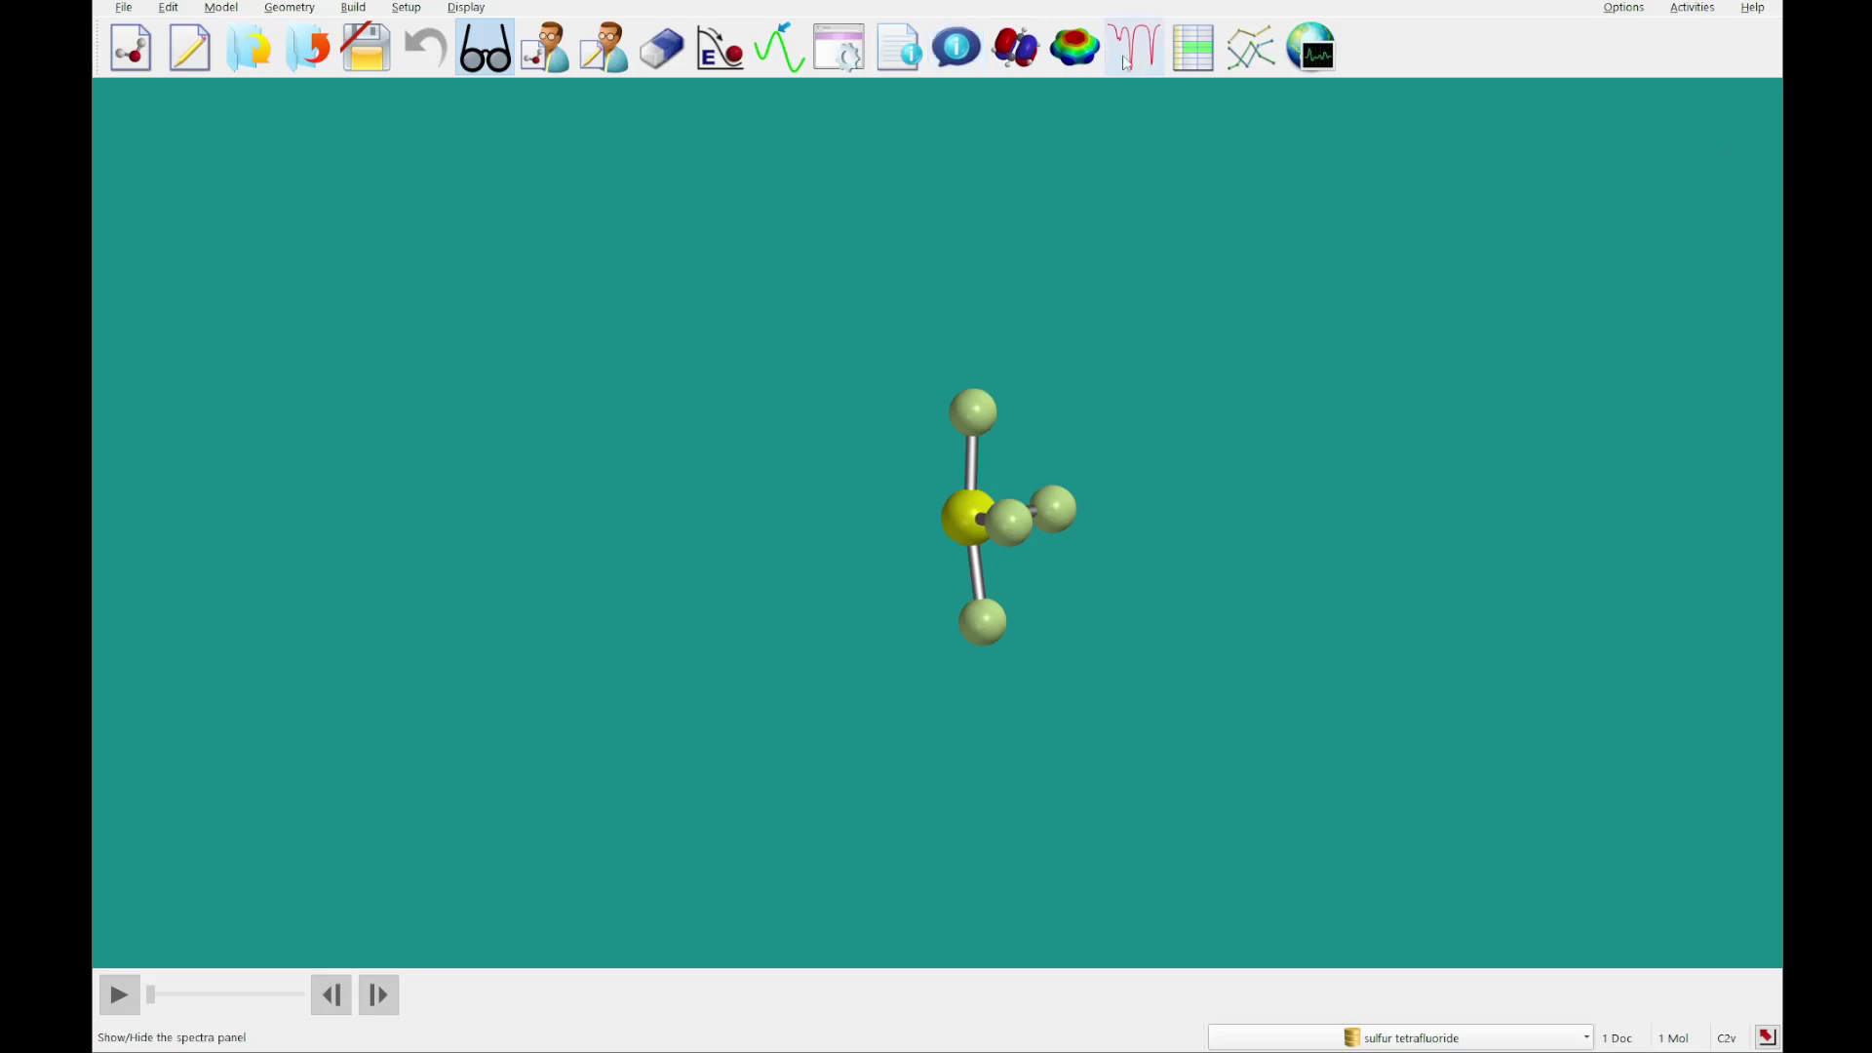
left_click(1074, 49)
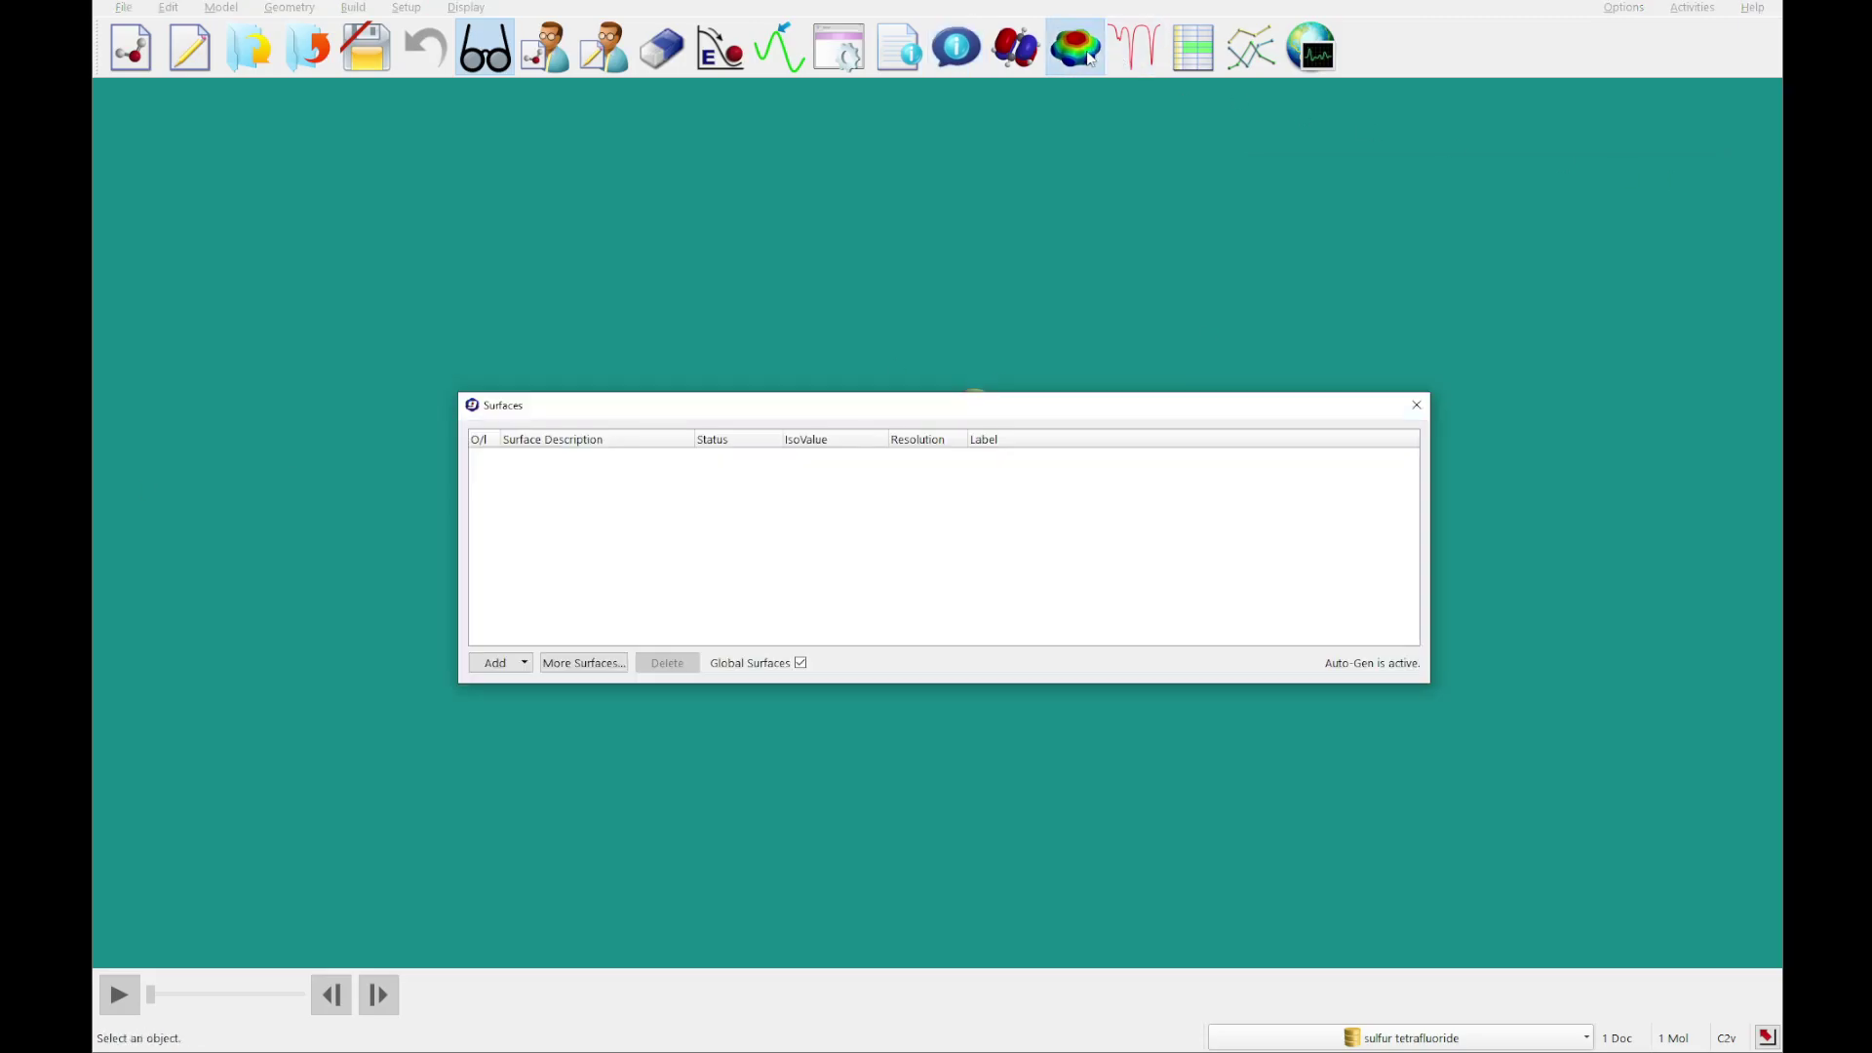
left_click(492, 666)
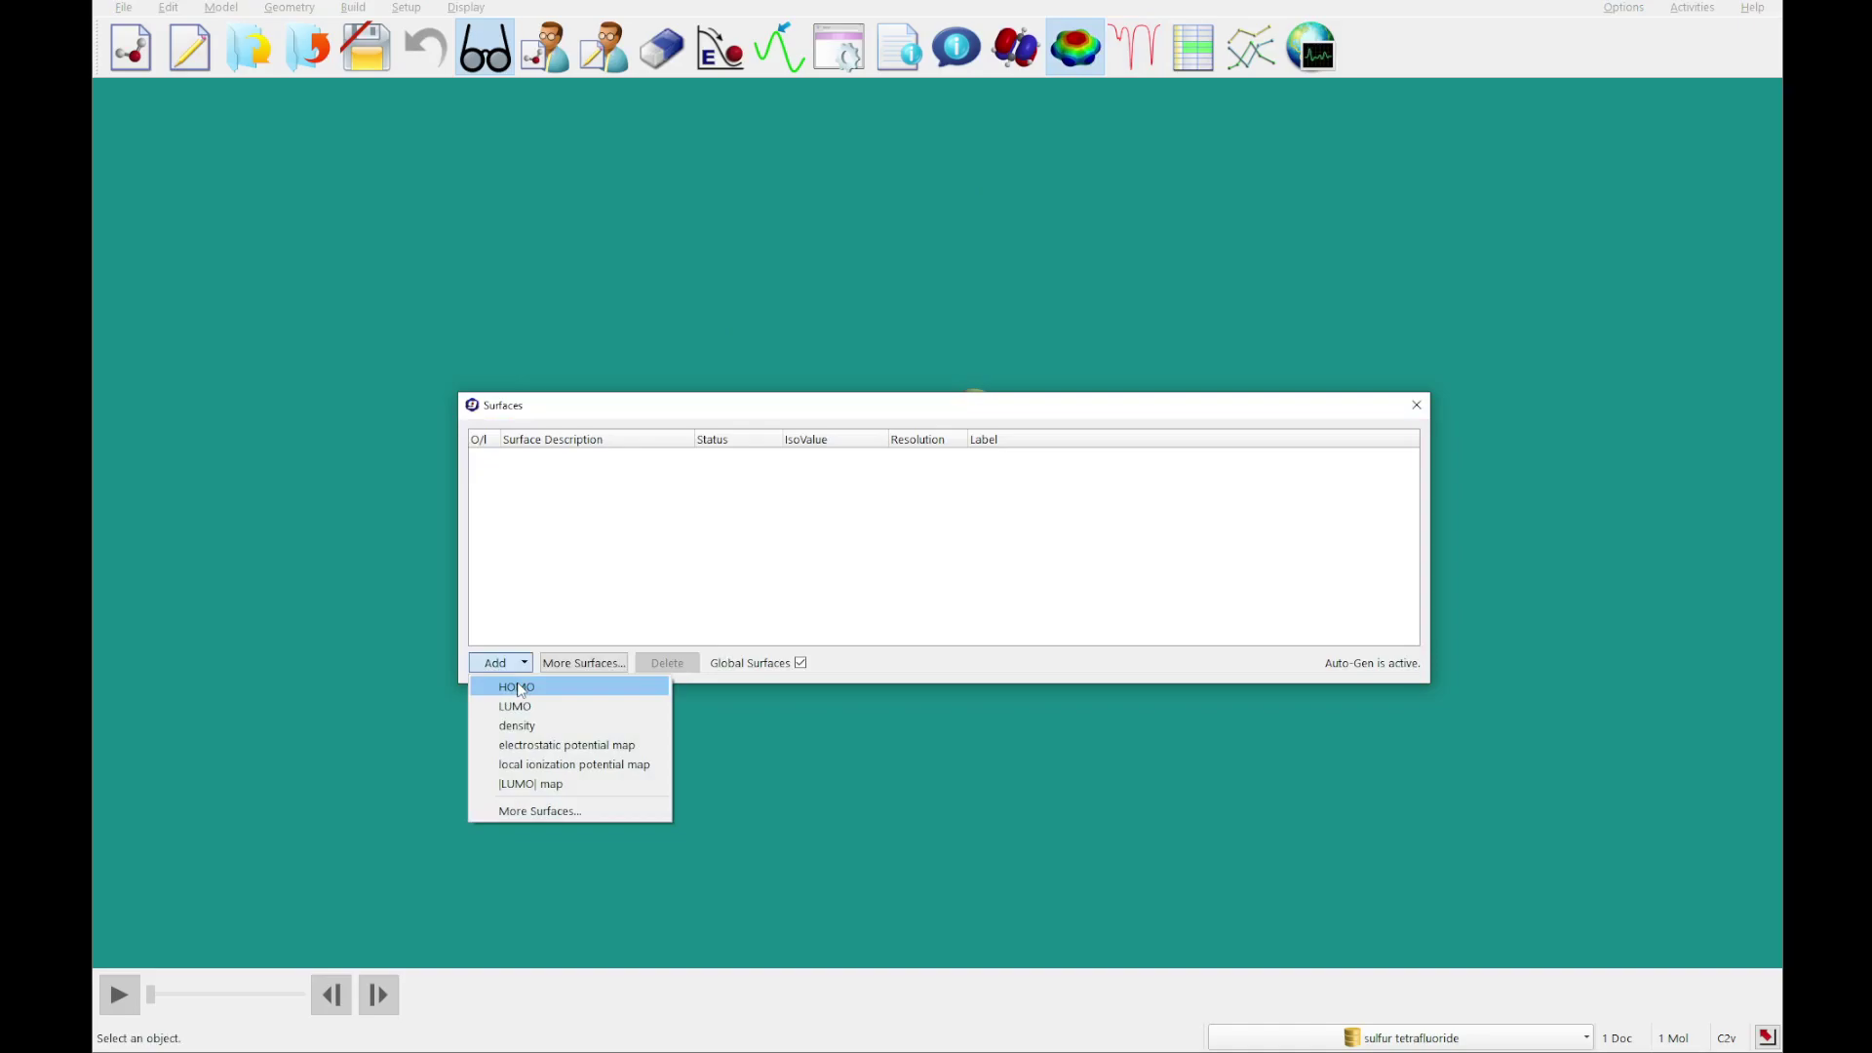
left_click(517, 687)
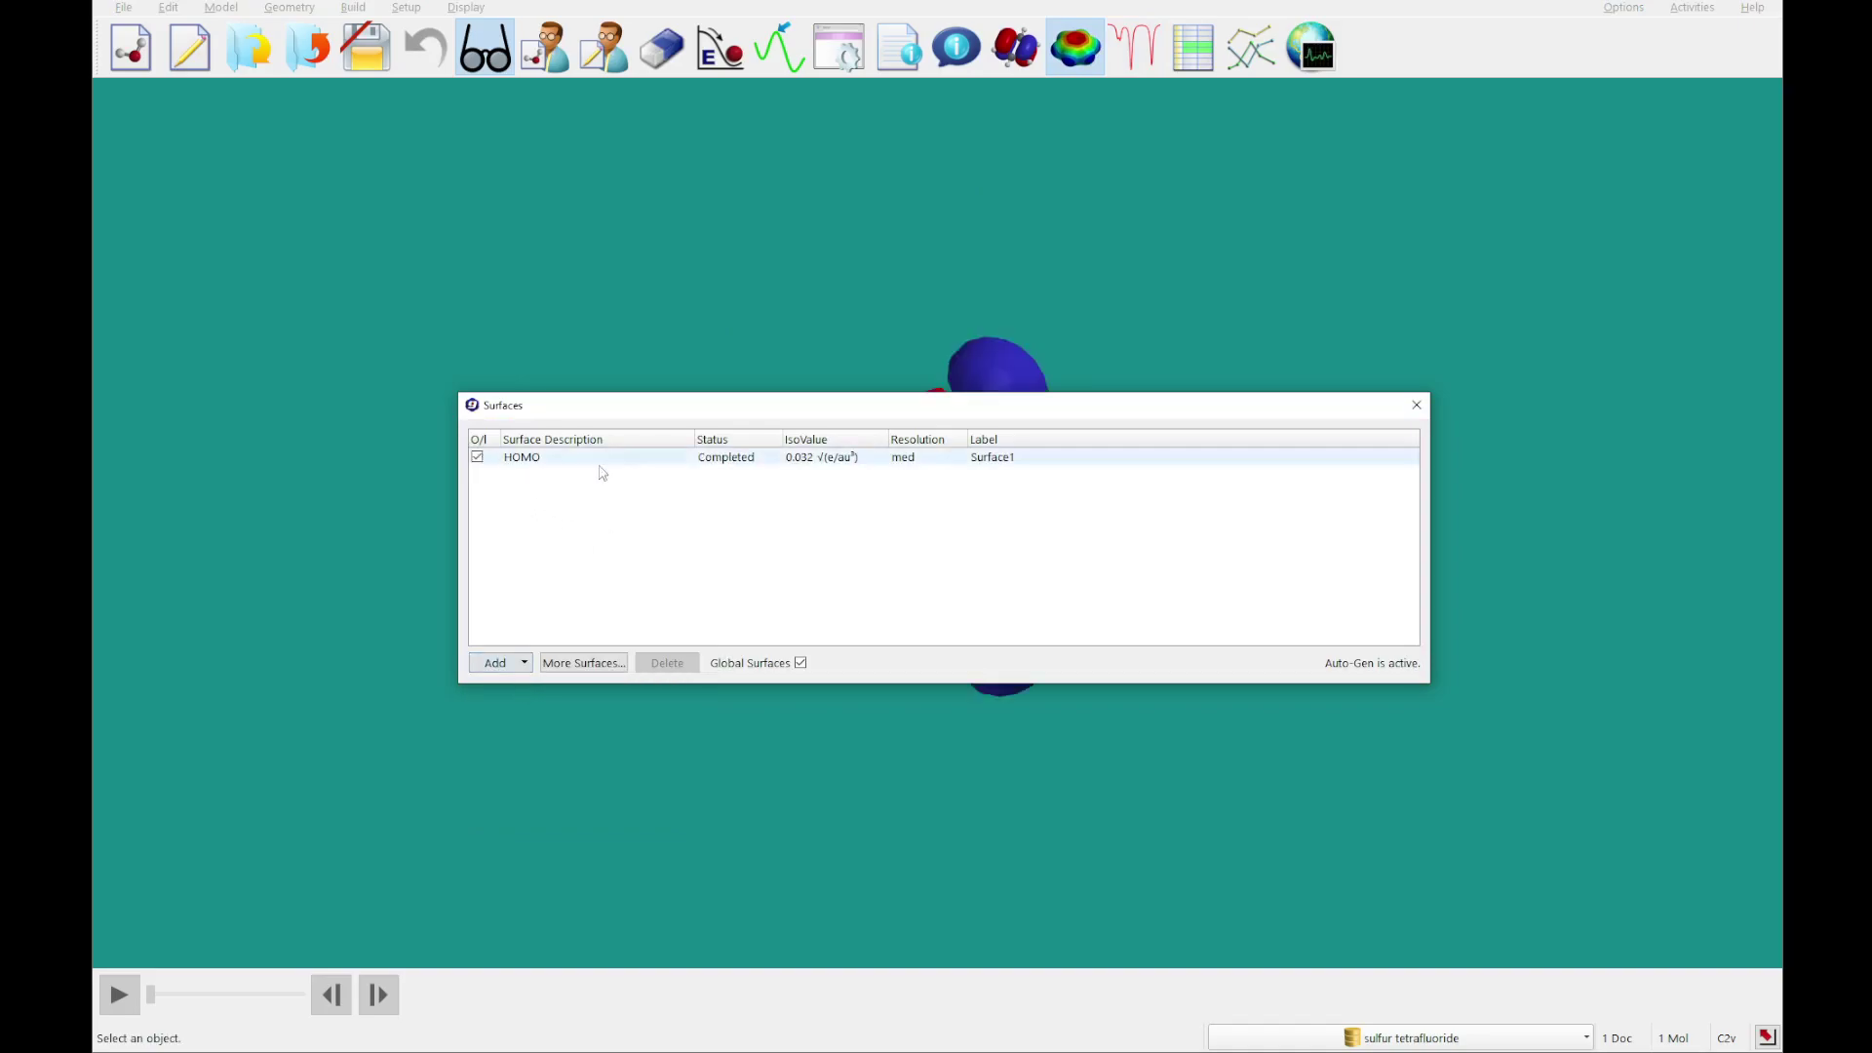
left_click(1417, 404)
left_click_drag(1383, 408, 885, 486)
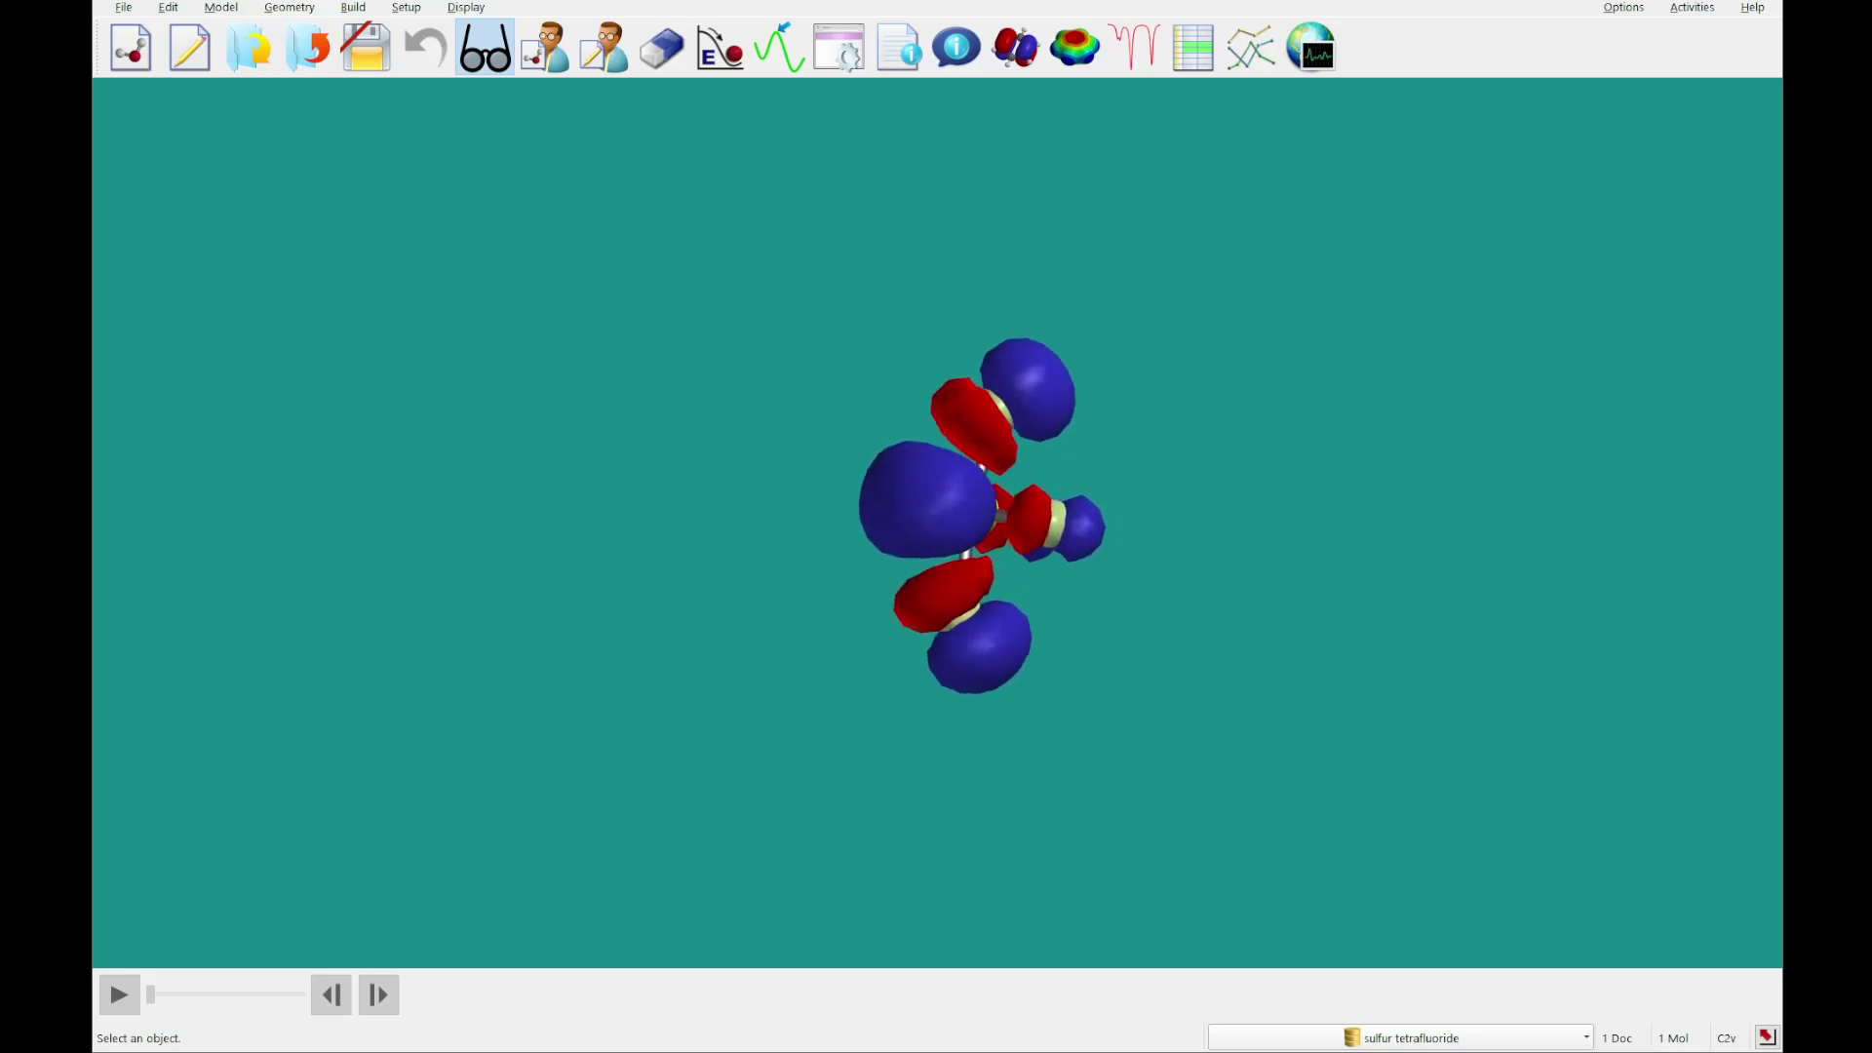
left_click_drag(1029, 708, 923, 638)
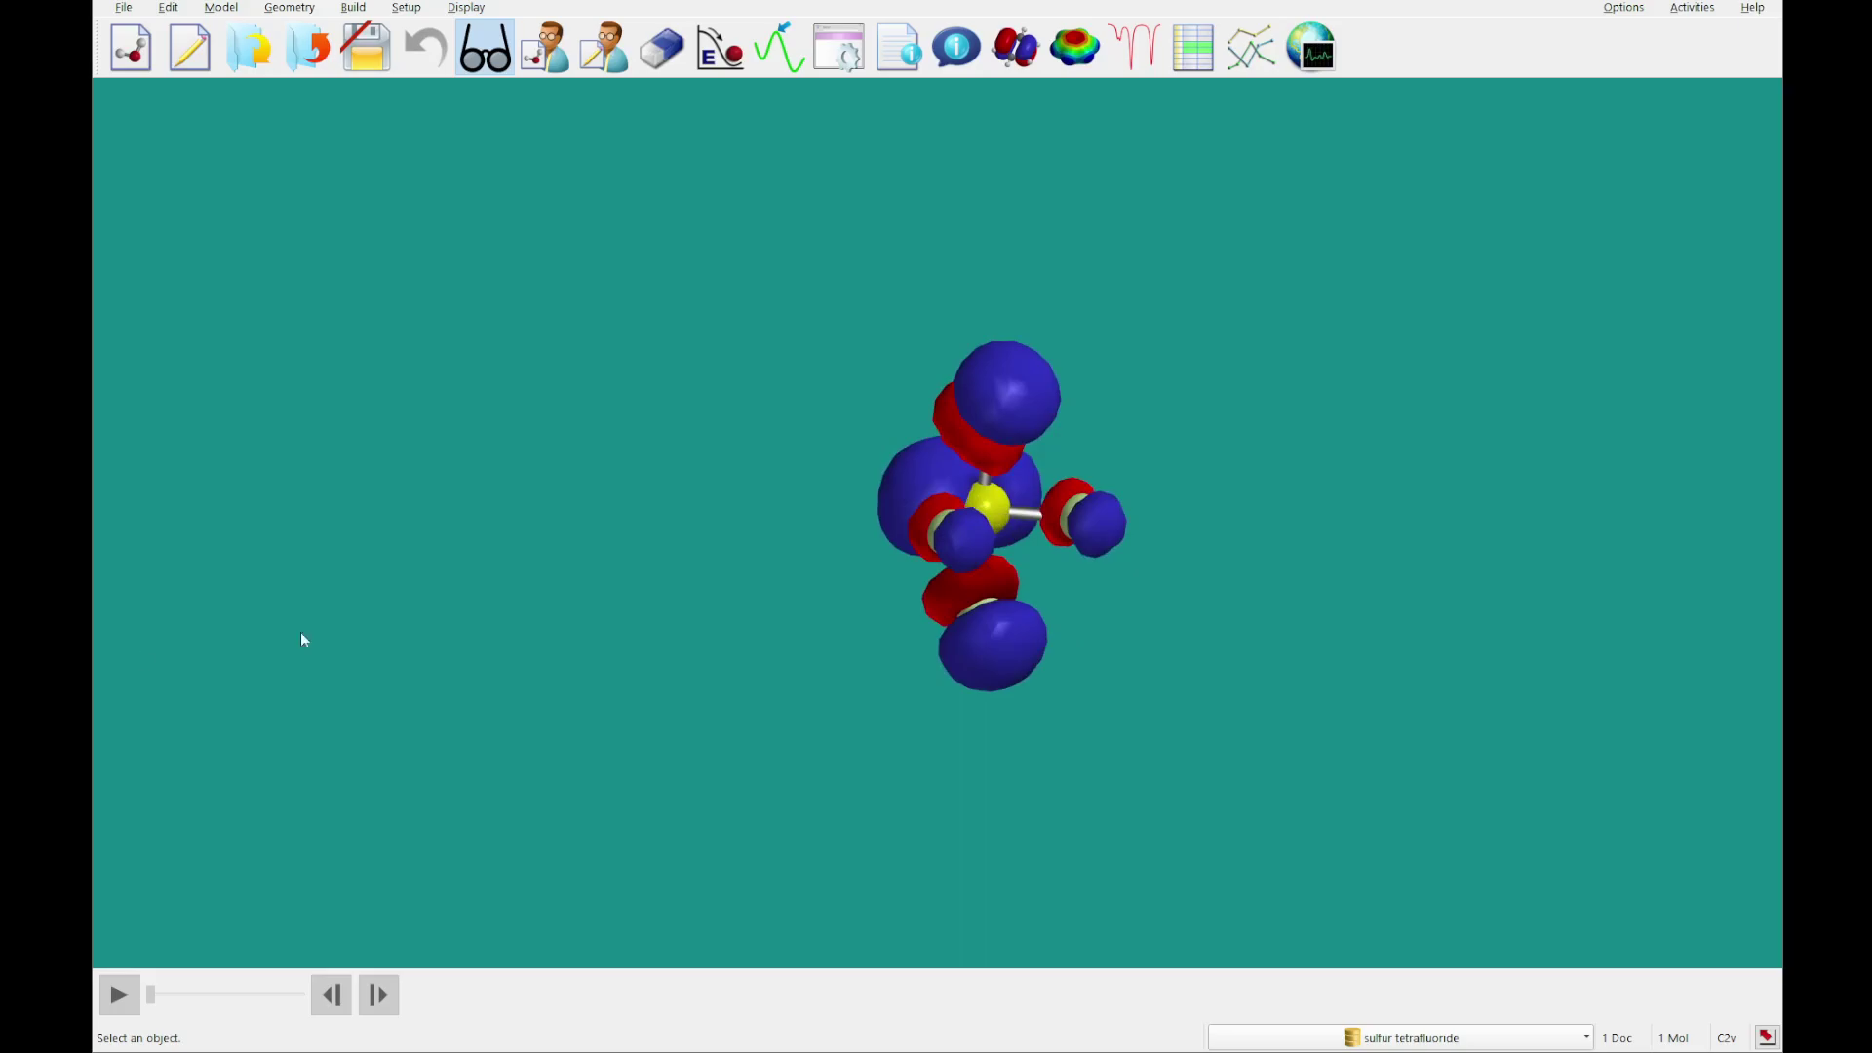
Close sulfur tetrafluoride without saving and start a new empty build.
left_click(308, 47)
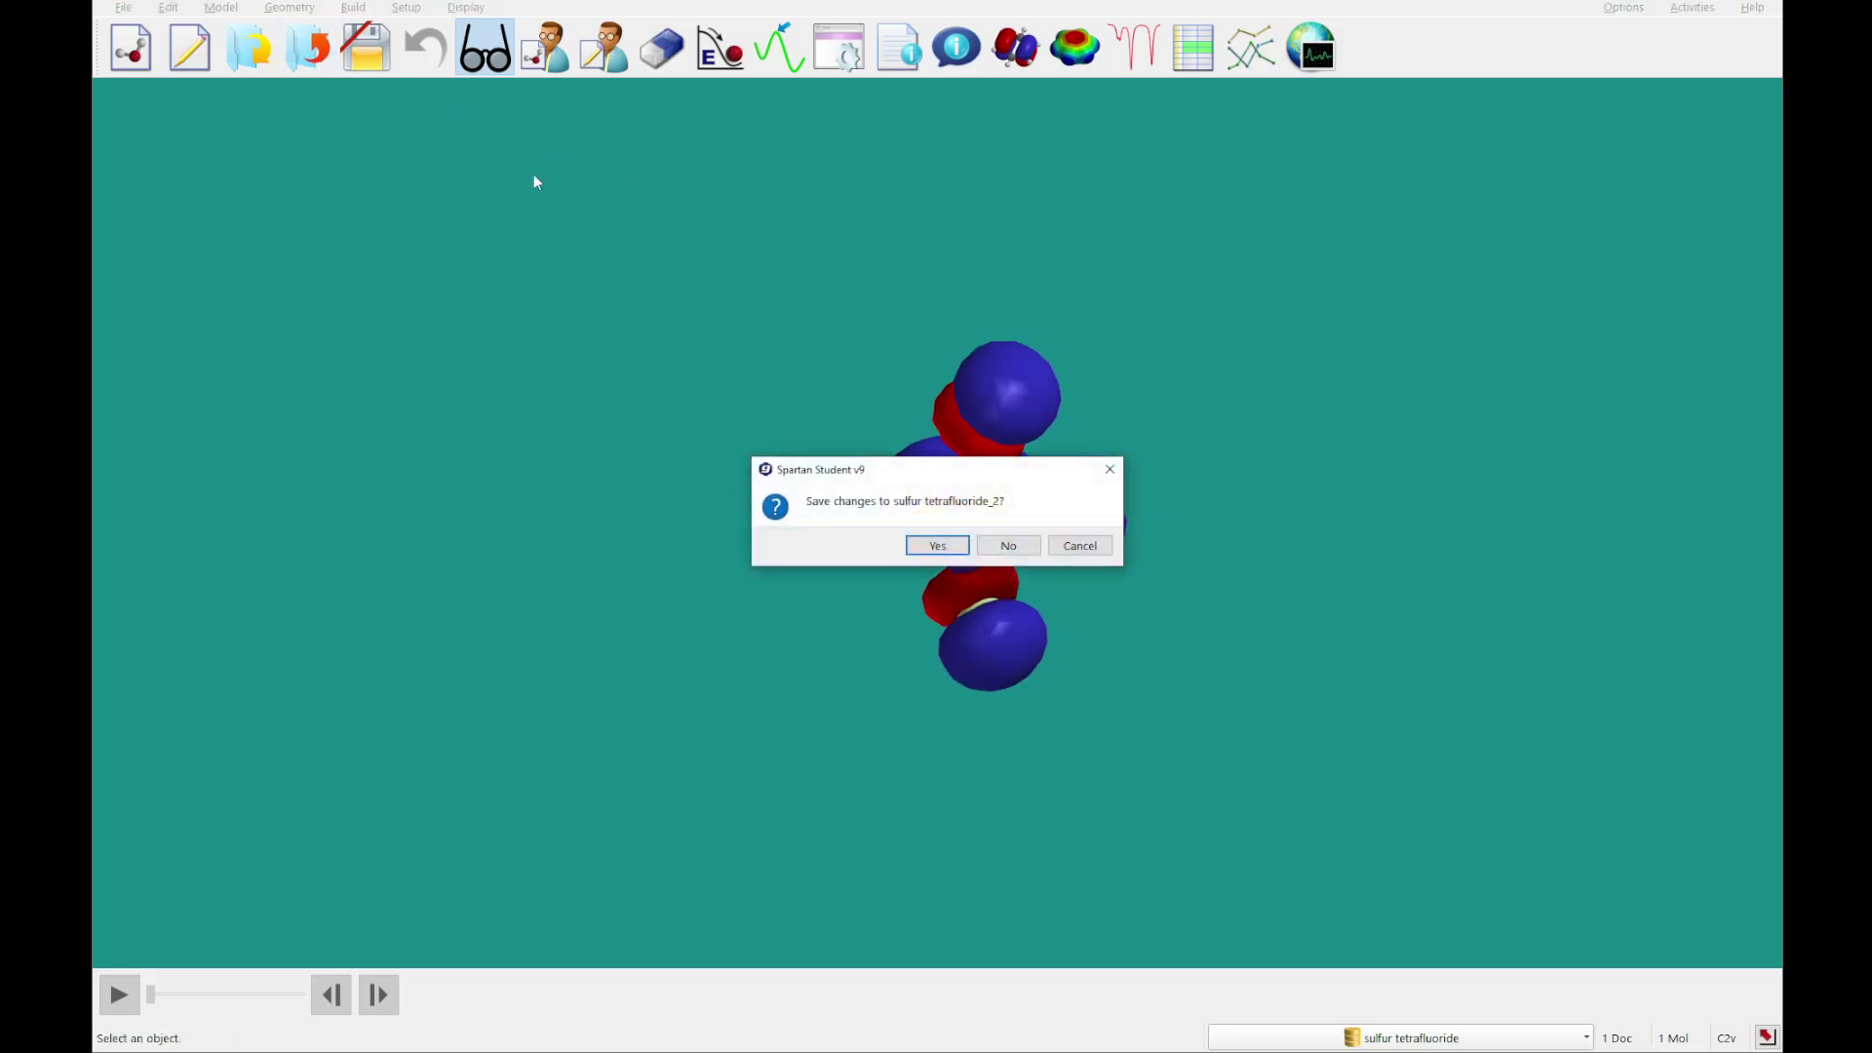
left_click(1010, 545)
left_click(131, 49)
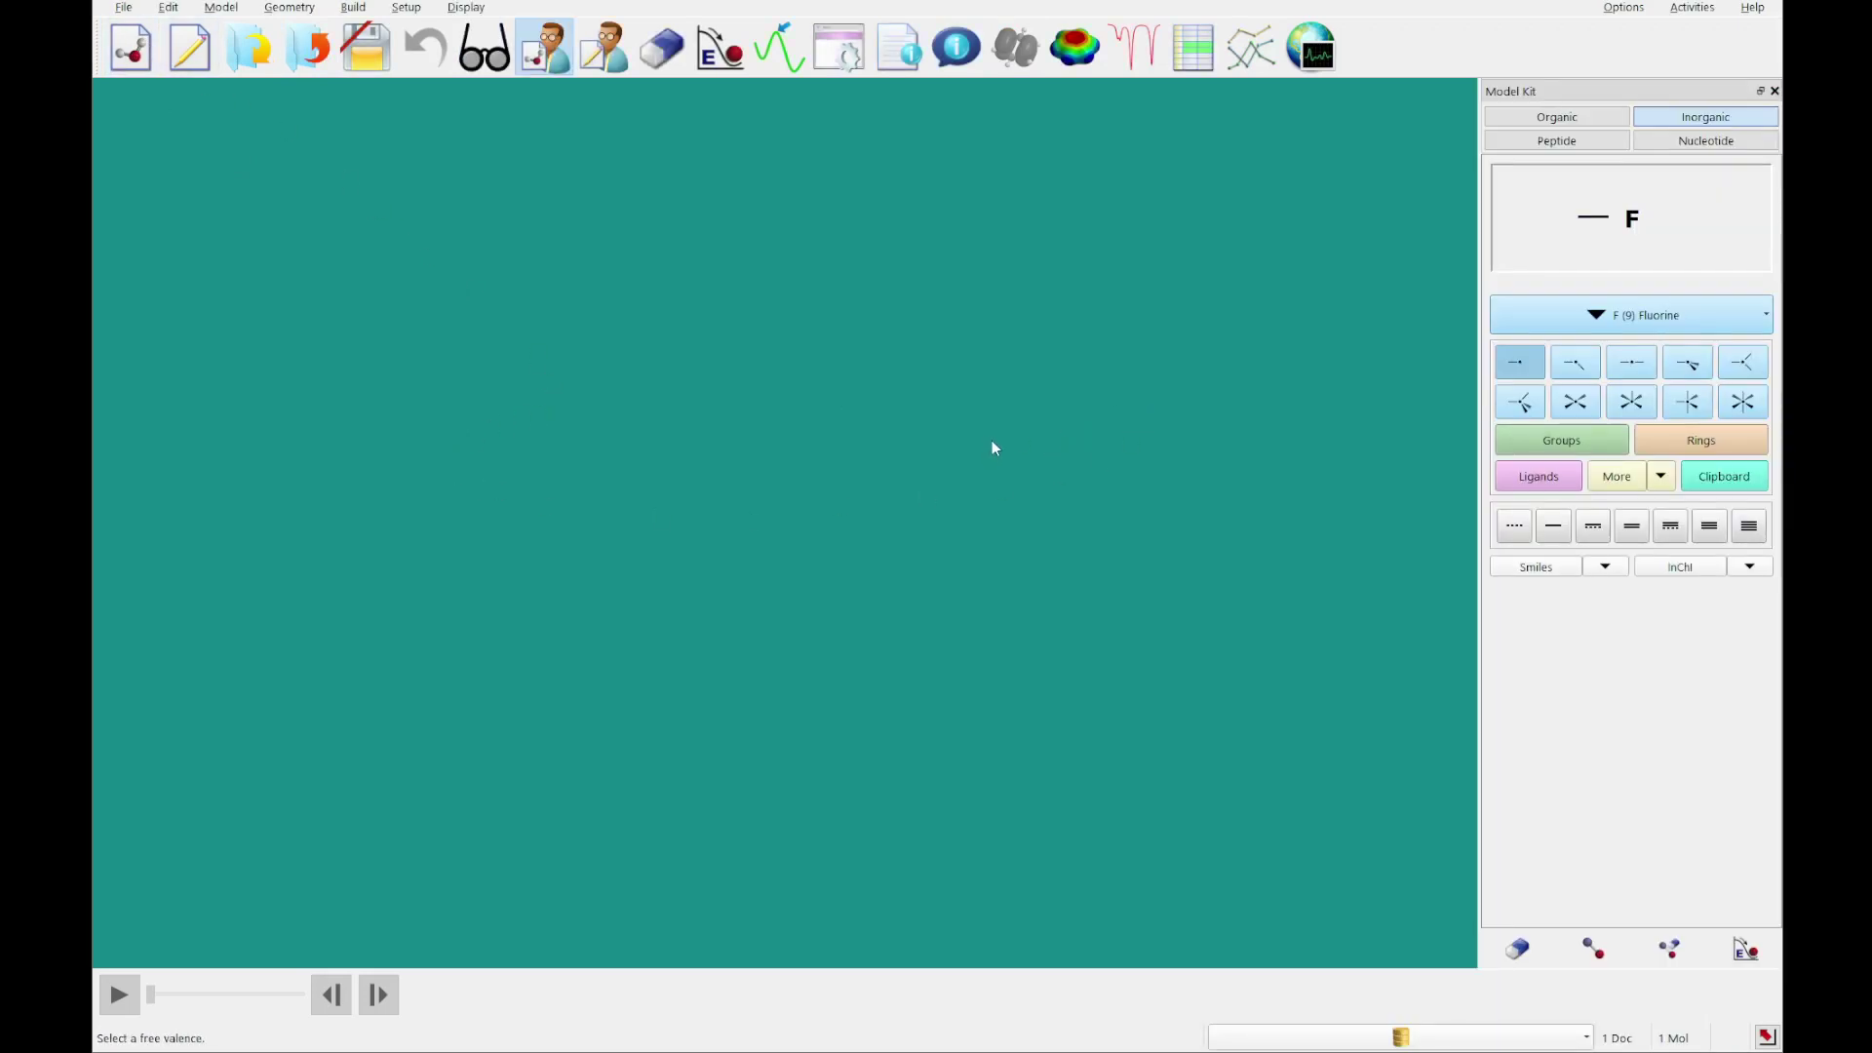
Place a tetrahedral four-coordinate chromium (Cr) atom in the workspace.
left_click(1519, 402)
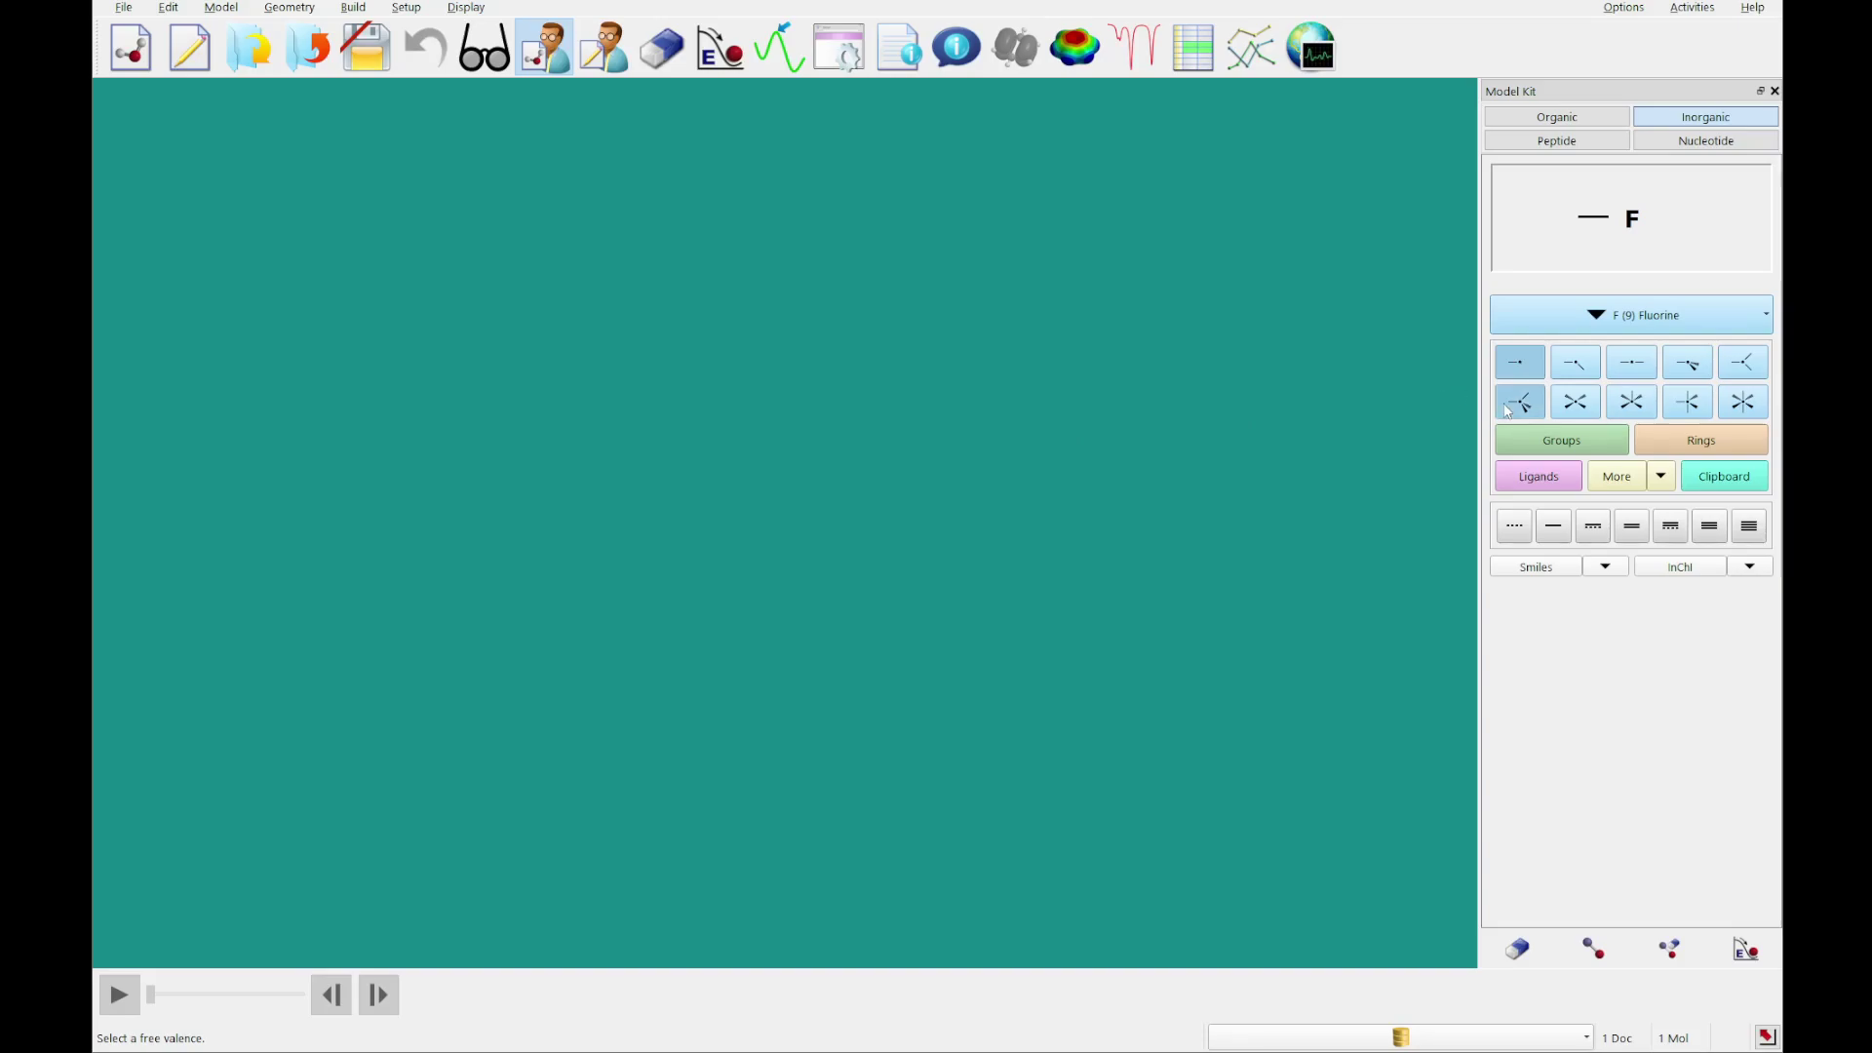
left_click(1597, 320)
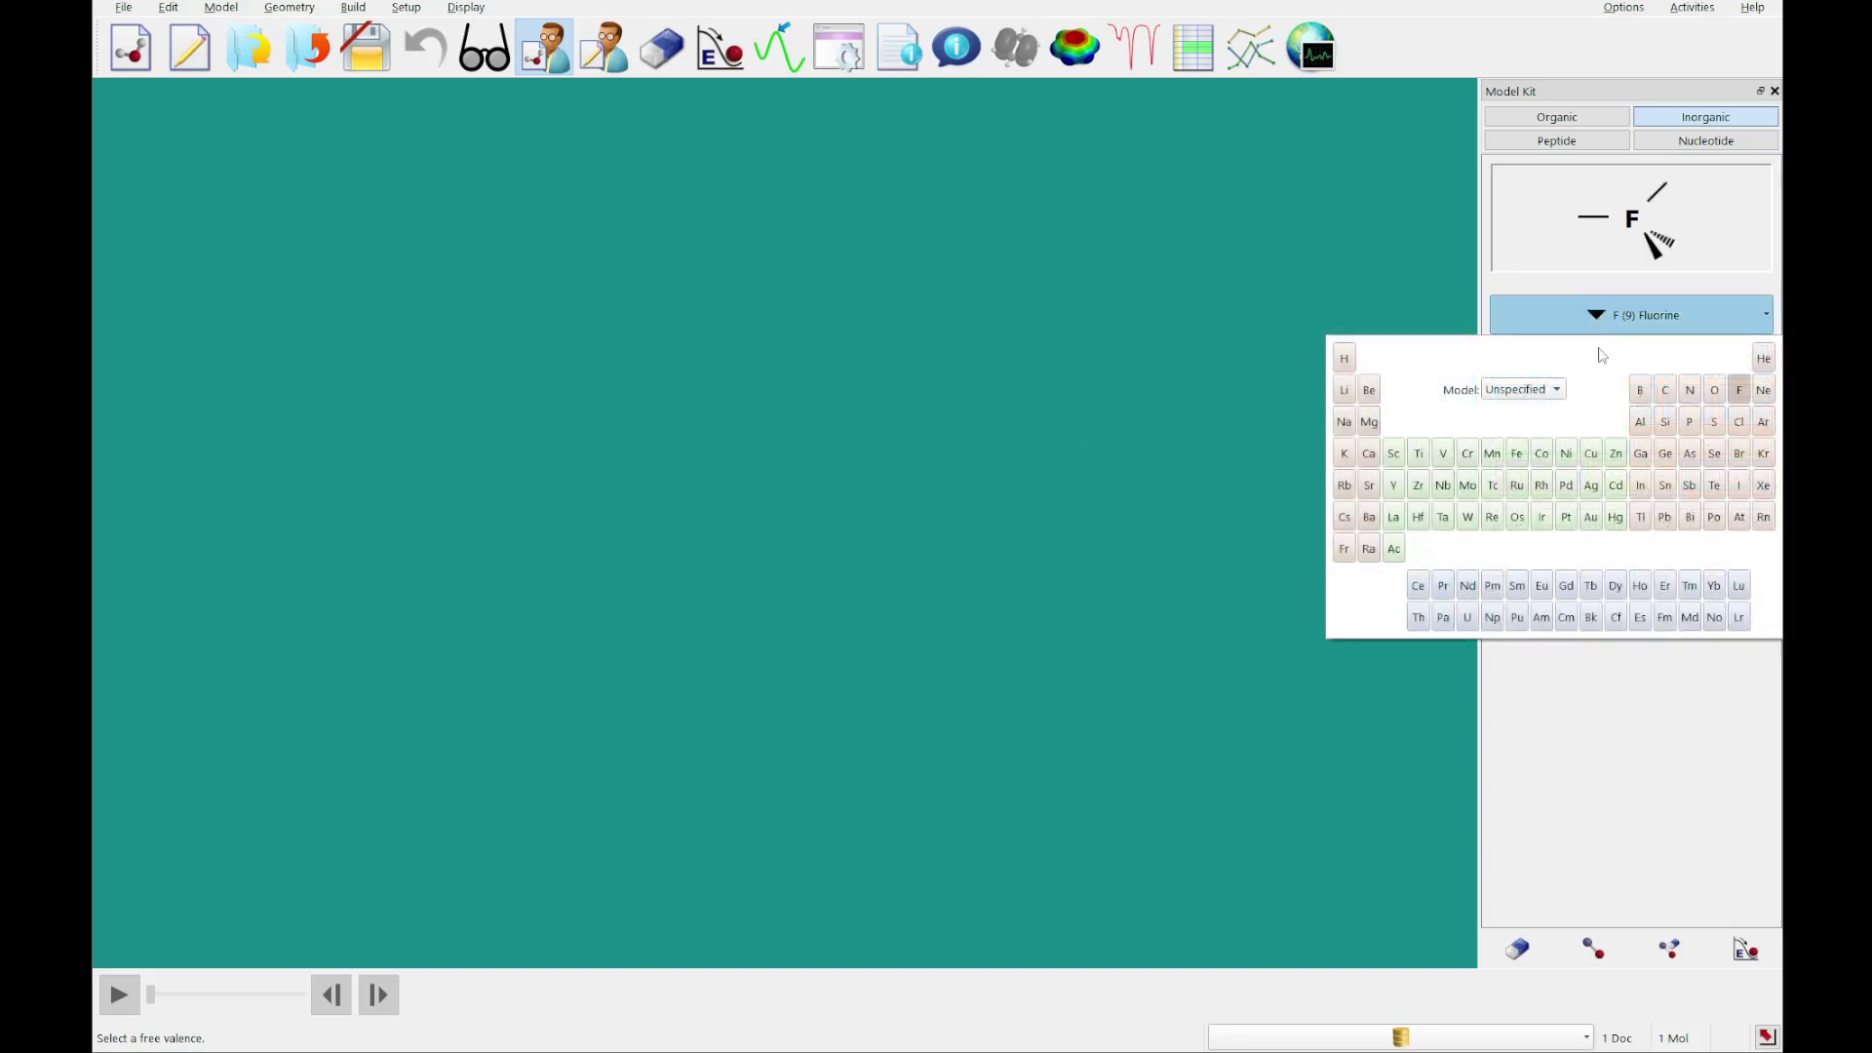
left_click(1469, 453)
left_click(836, 533)
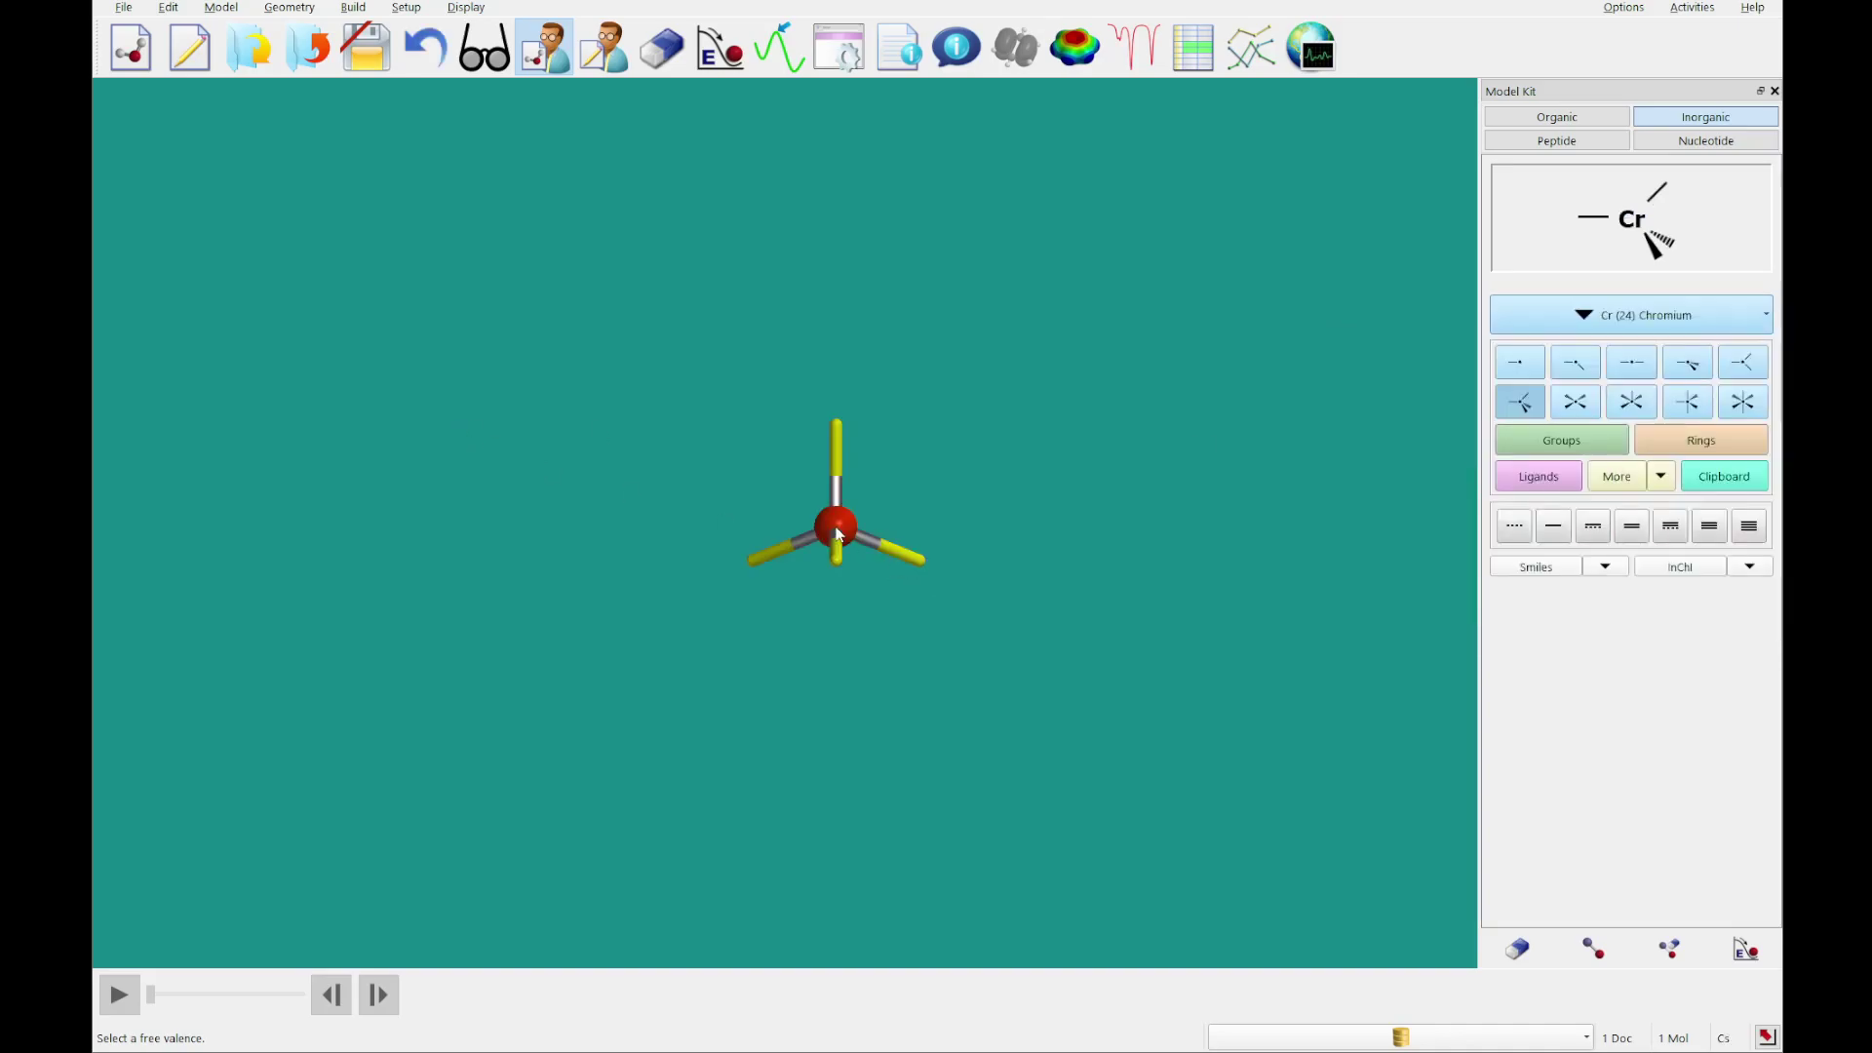
Attach a benzene ligand to chromium's top valence.
left_click(1538, 475)
left_click(1579, 321)
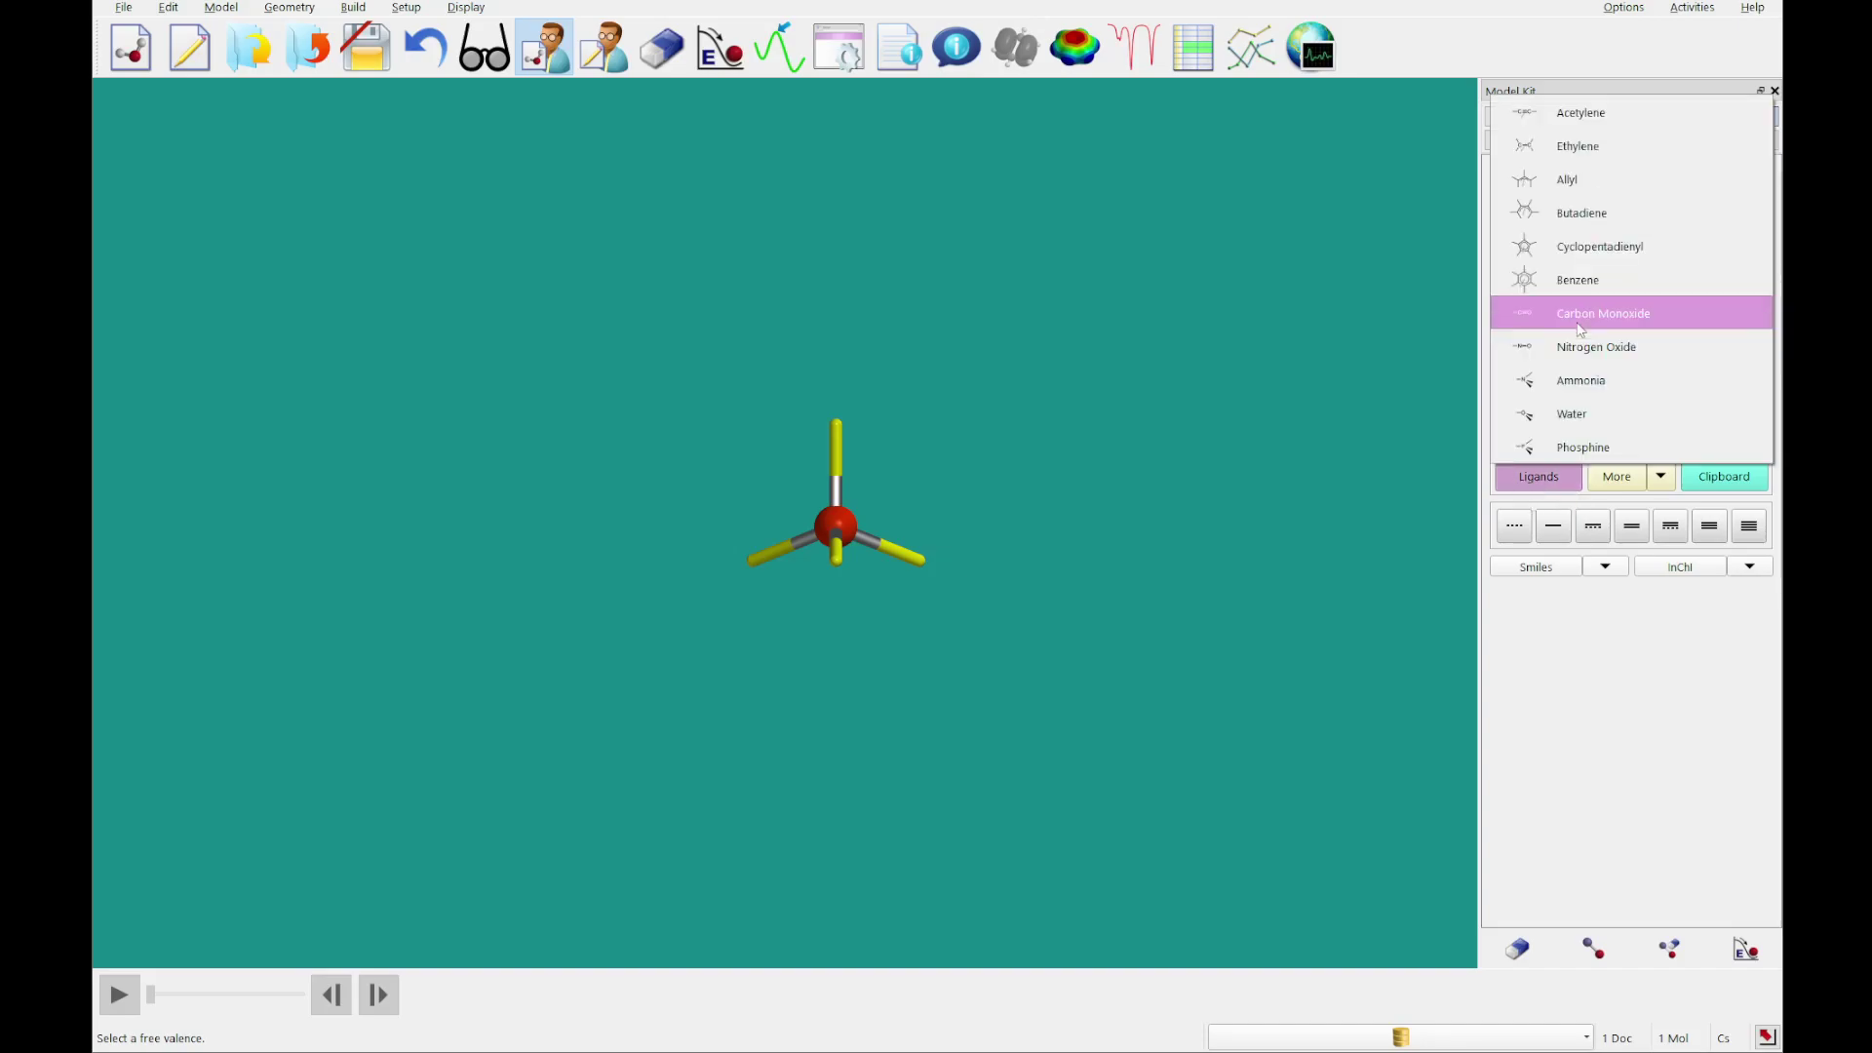
left_click(1584, 289)
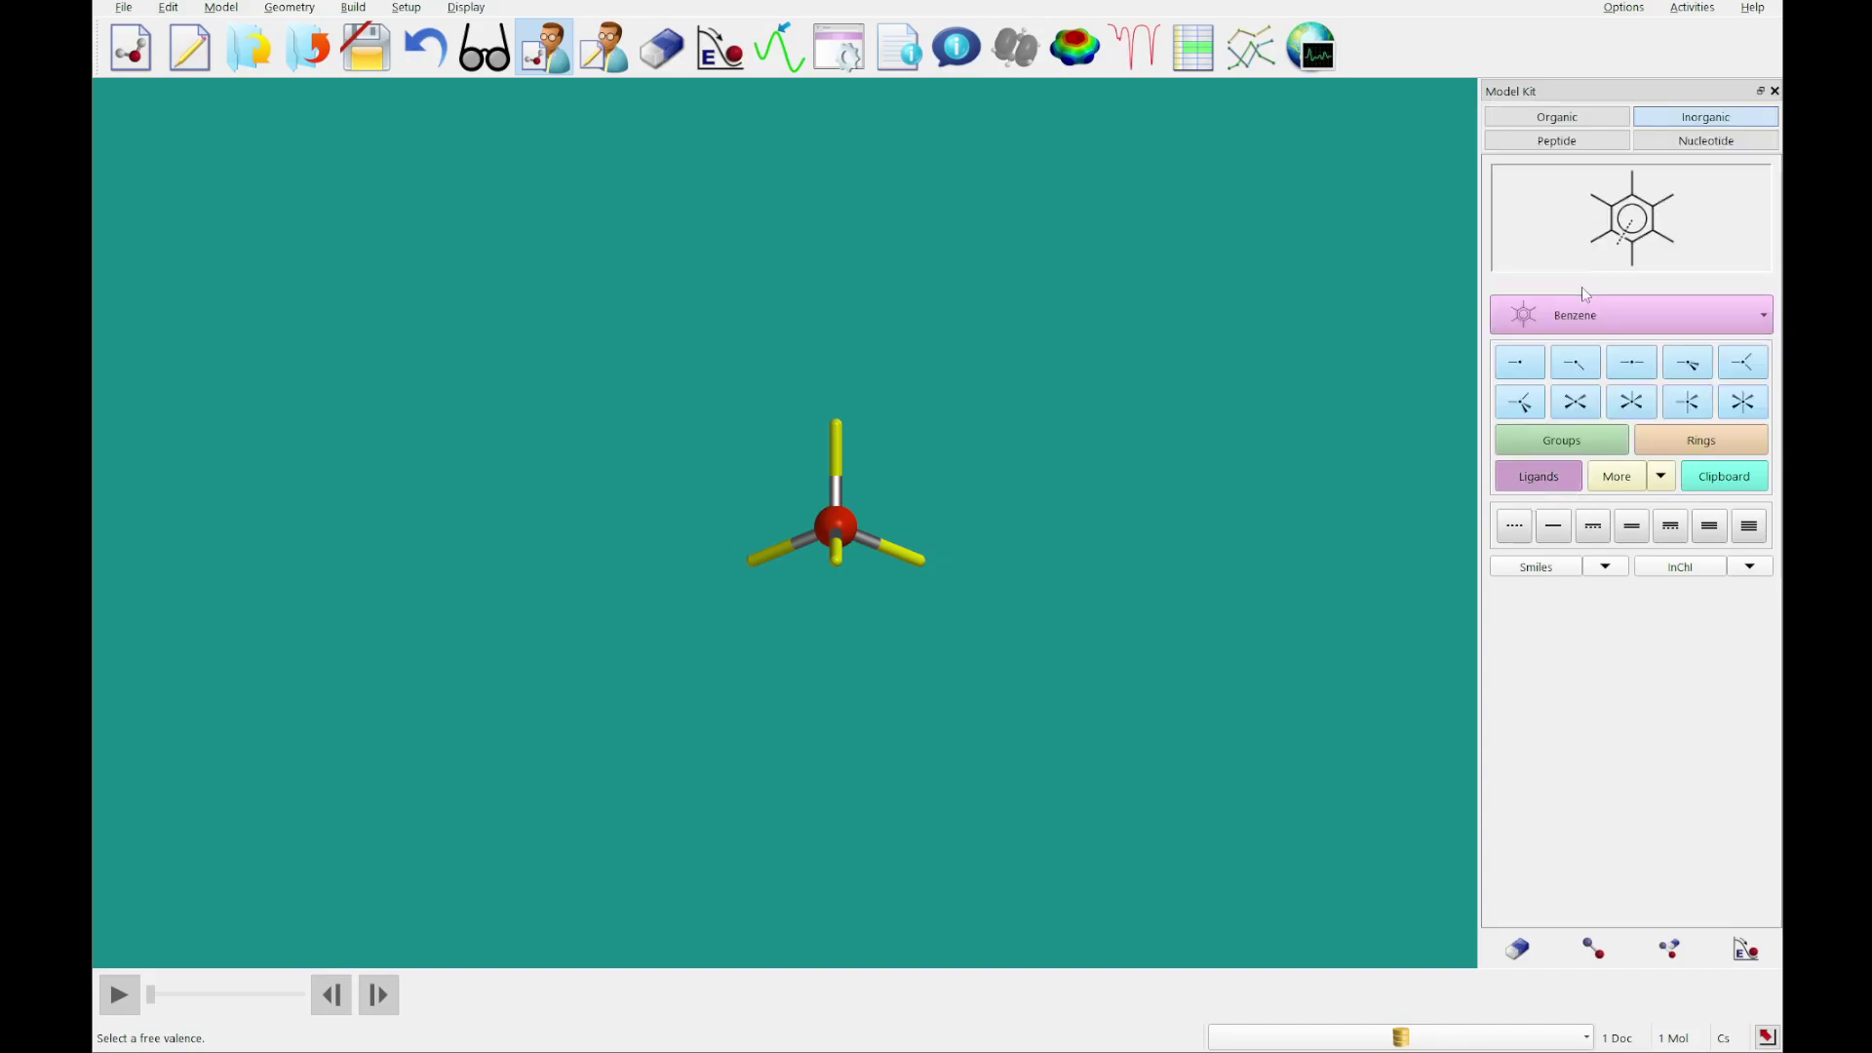
left_click(838, 430)
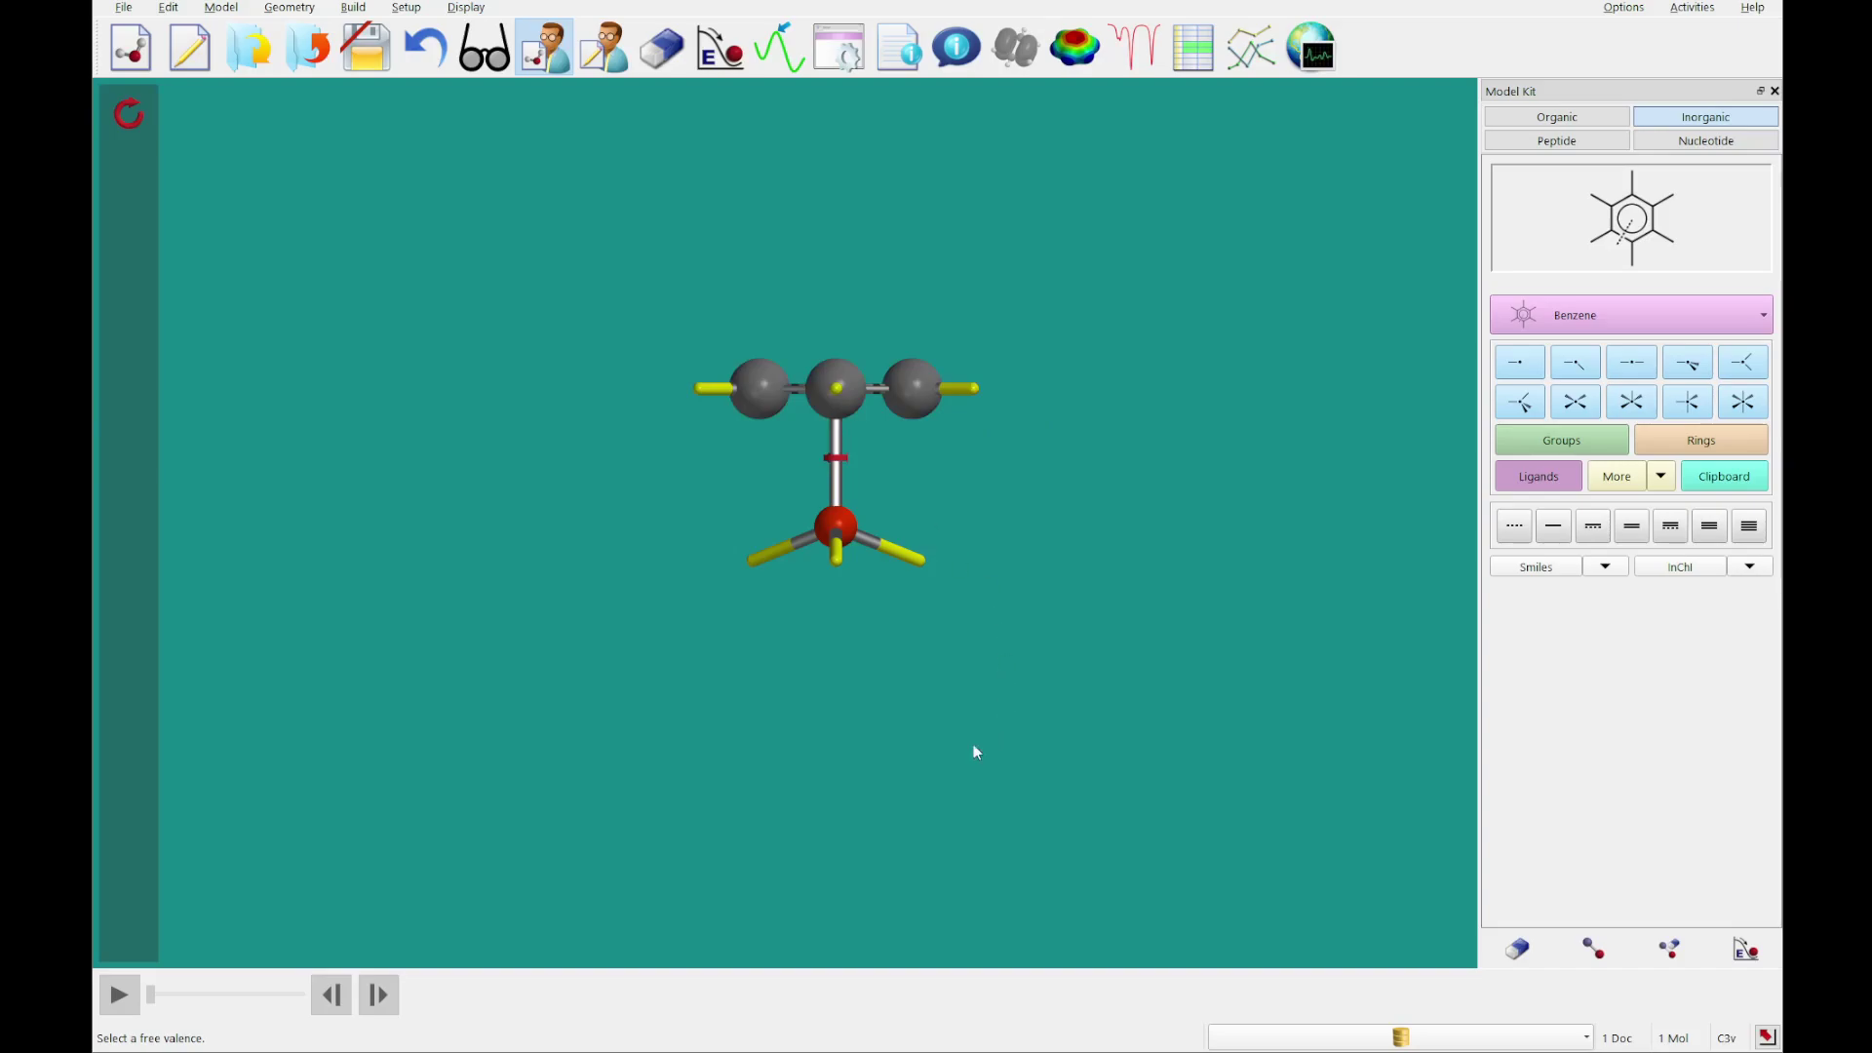
left_click_drag(973, 745, 897, 498)
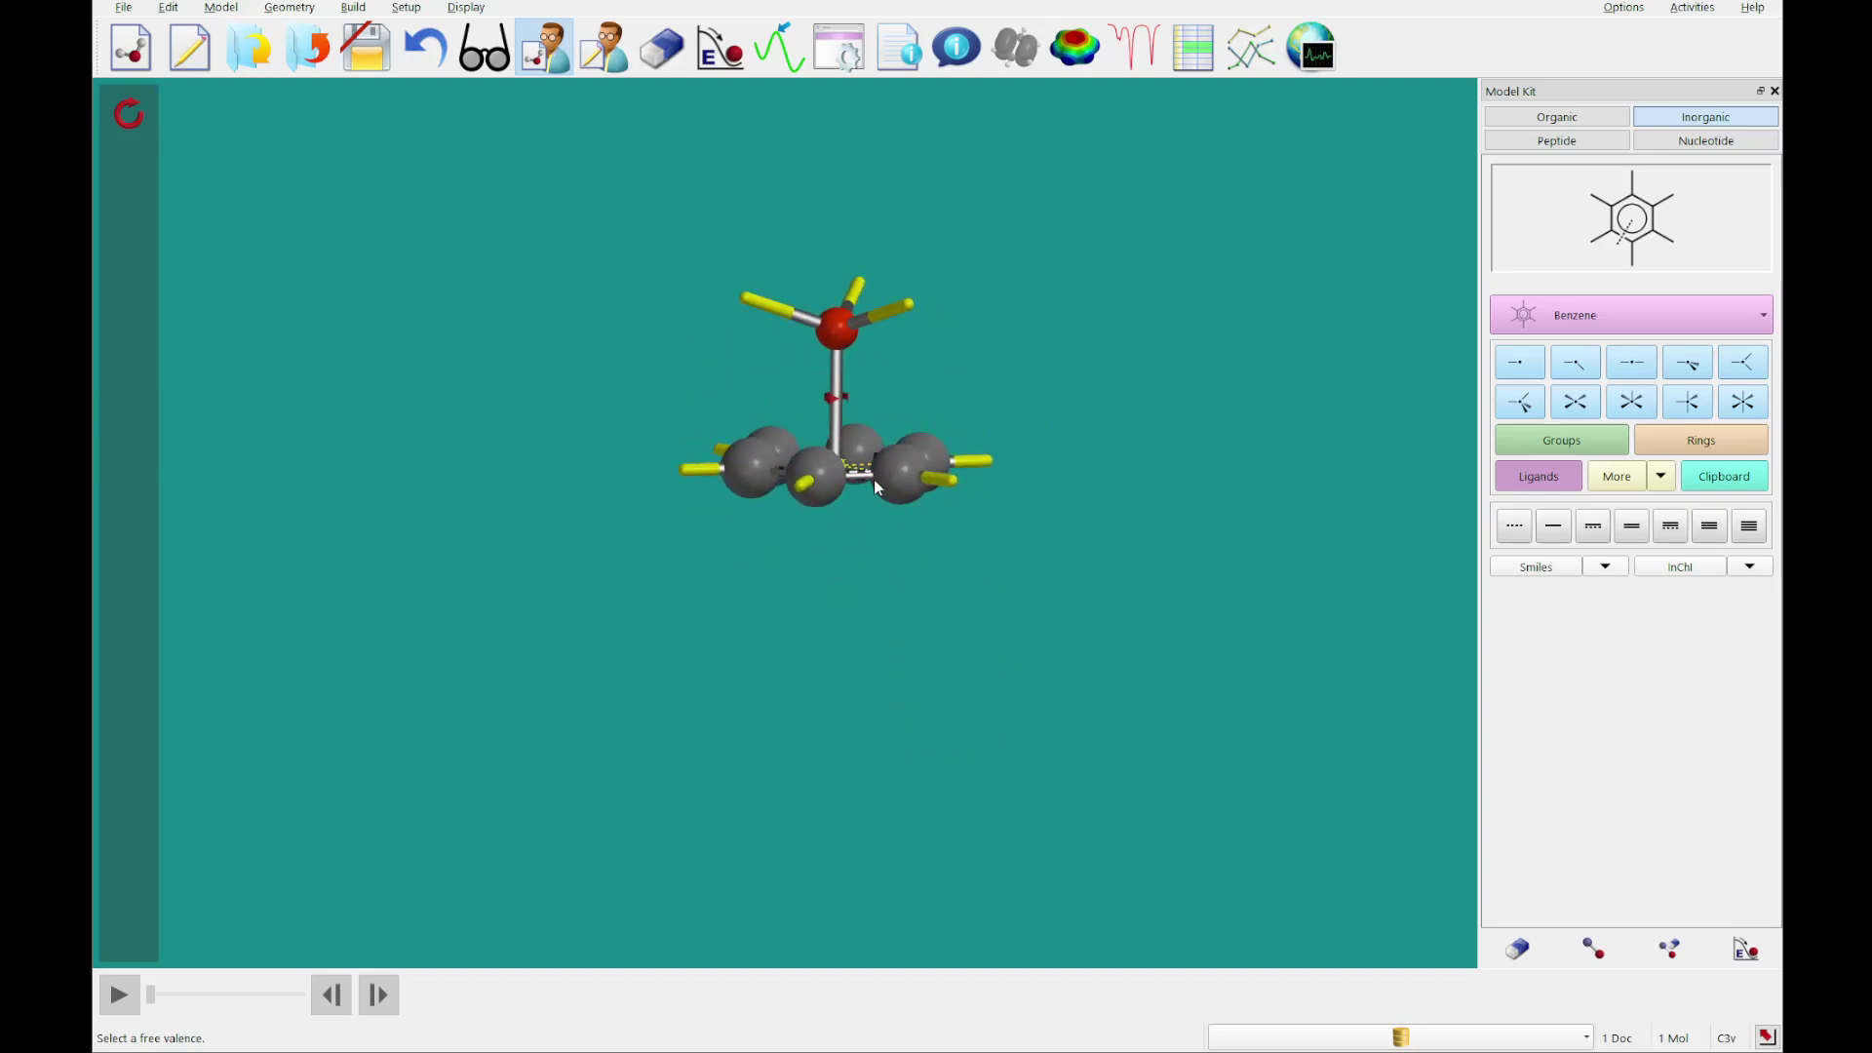
Attach three carbon monoxide ligands to chromium and minimize the complex's geometry.
left_click(1619, 315)
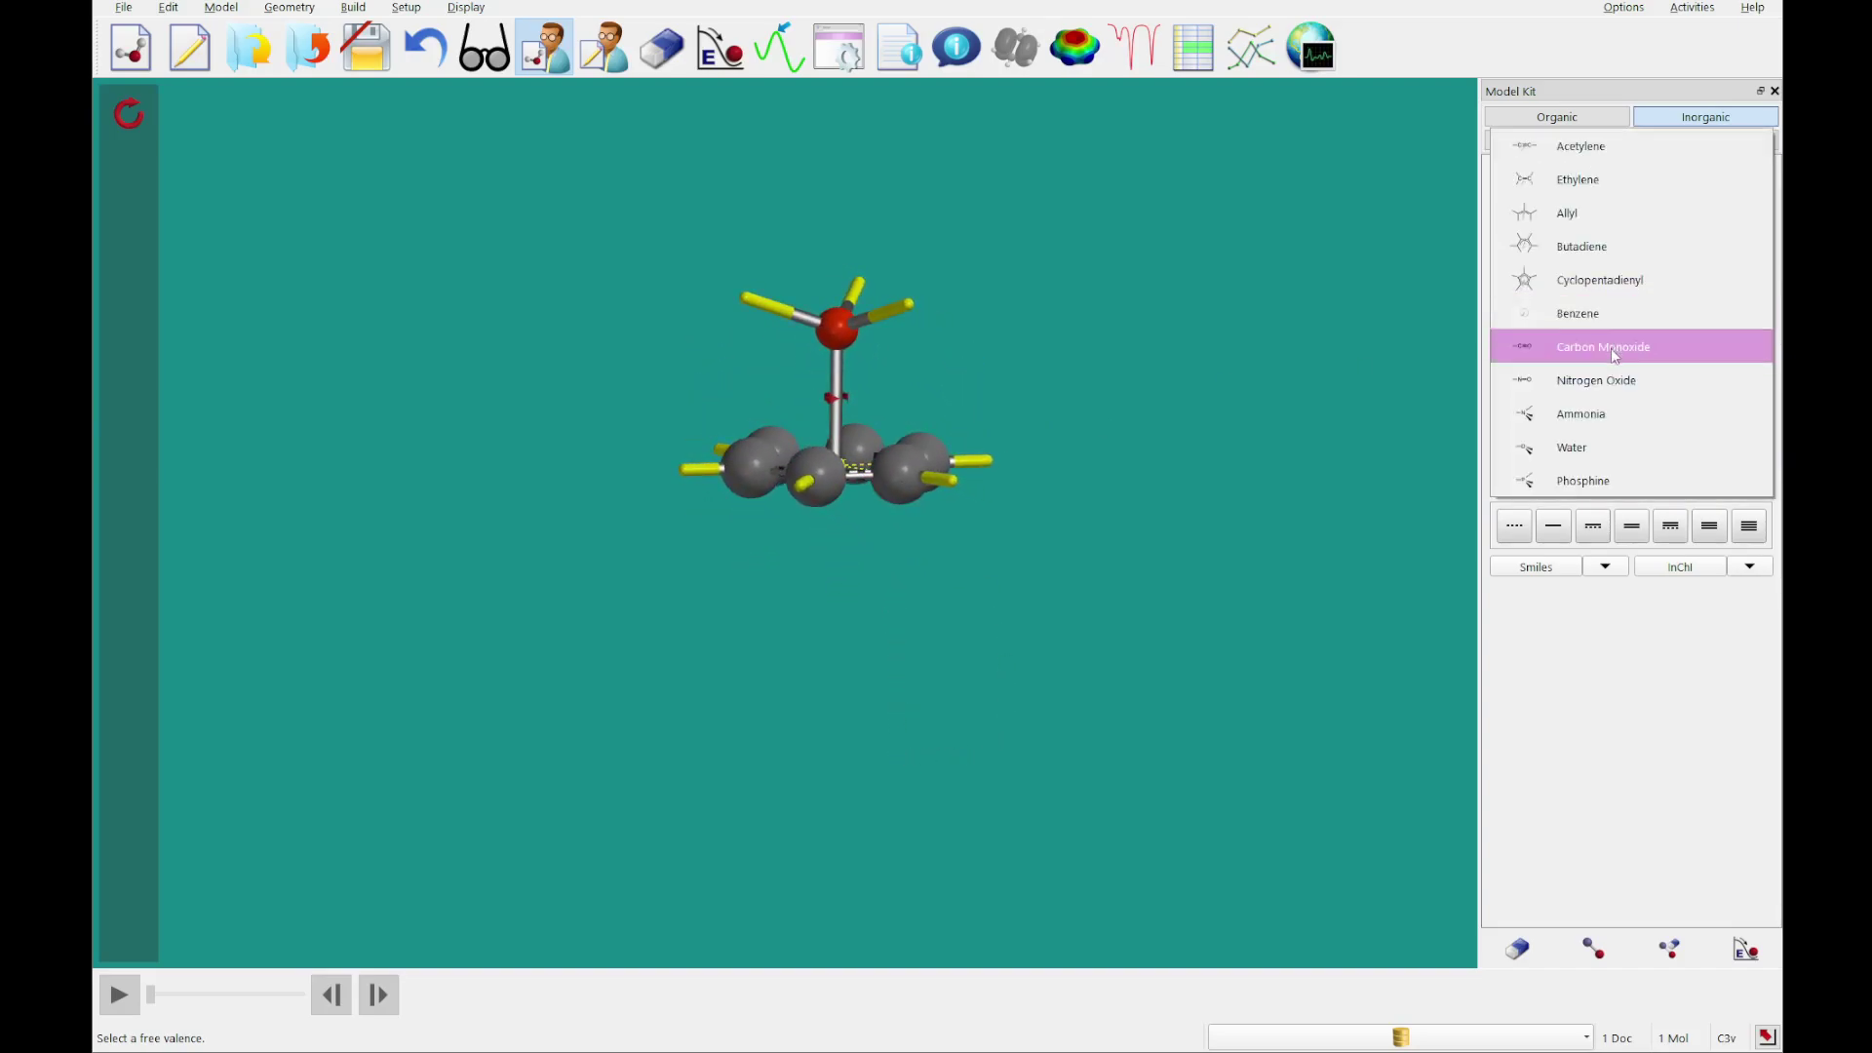
left_click(1614, 349)
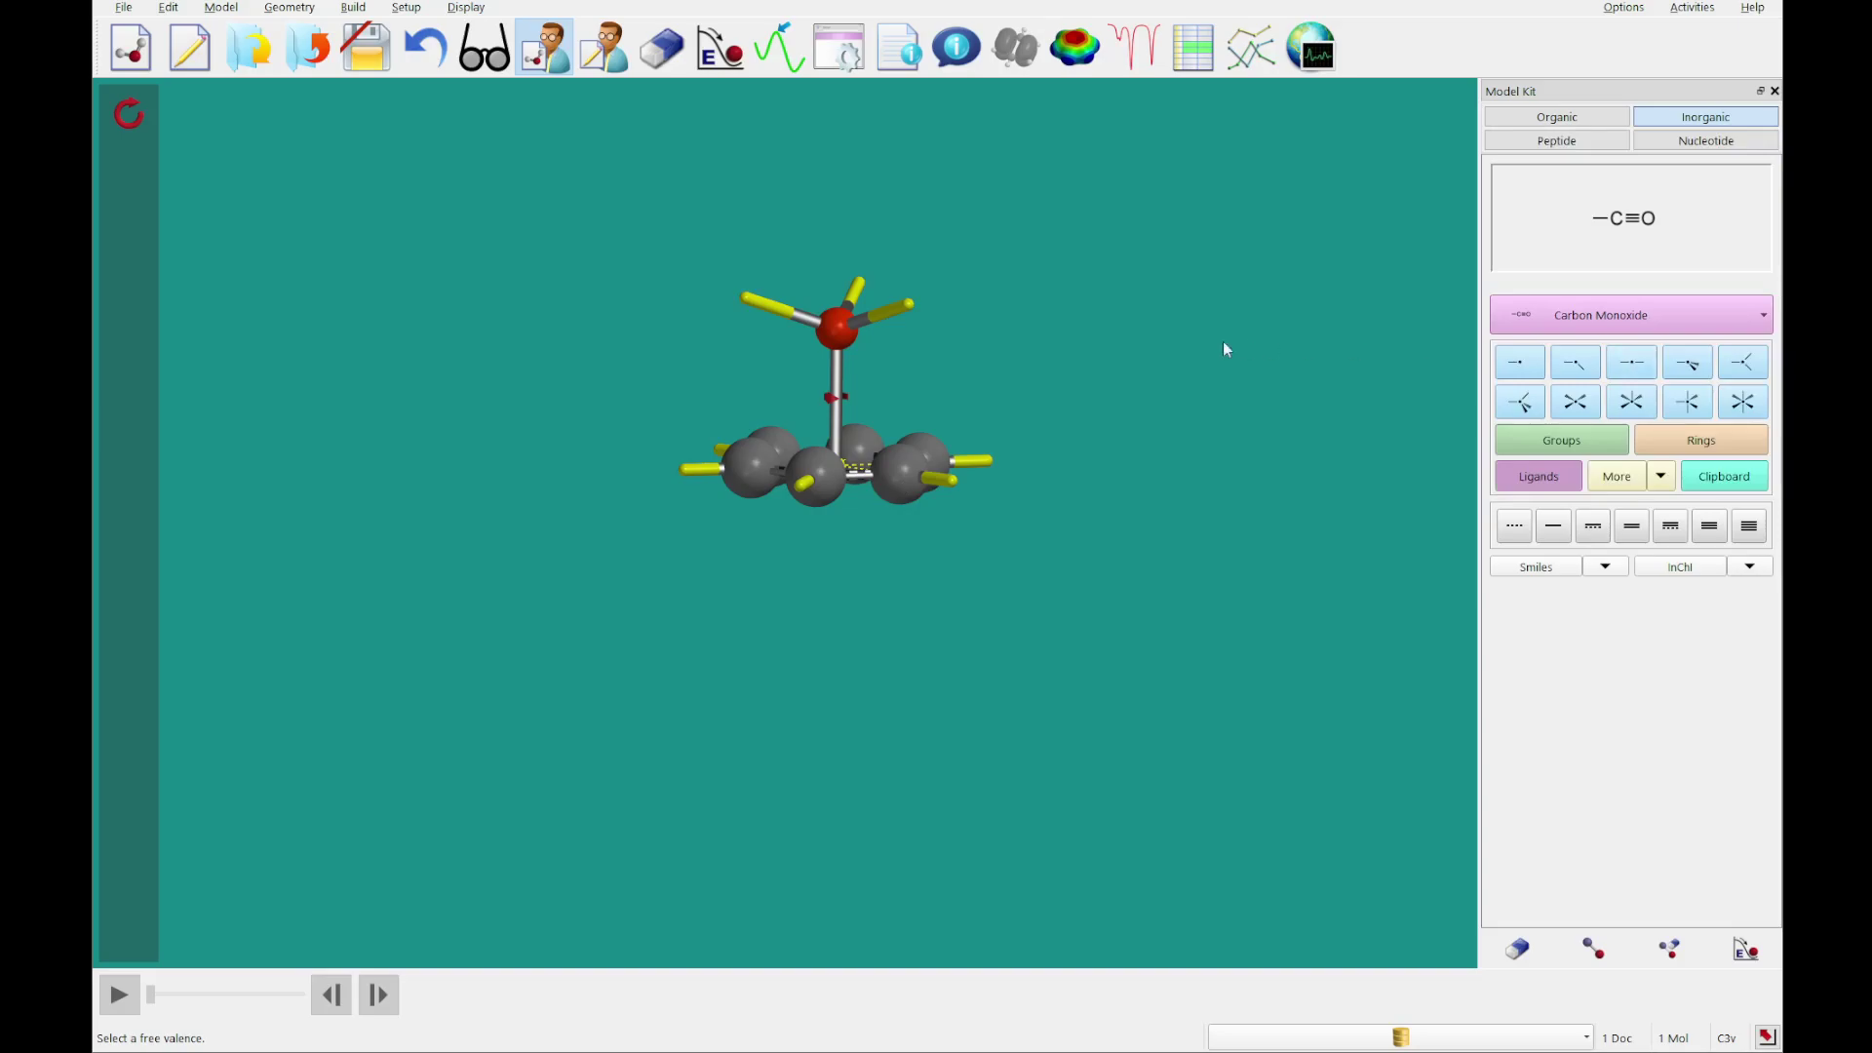
left_click(908, 310)
left_click(858, 284)
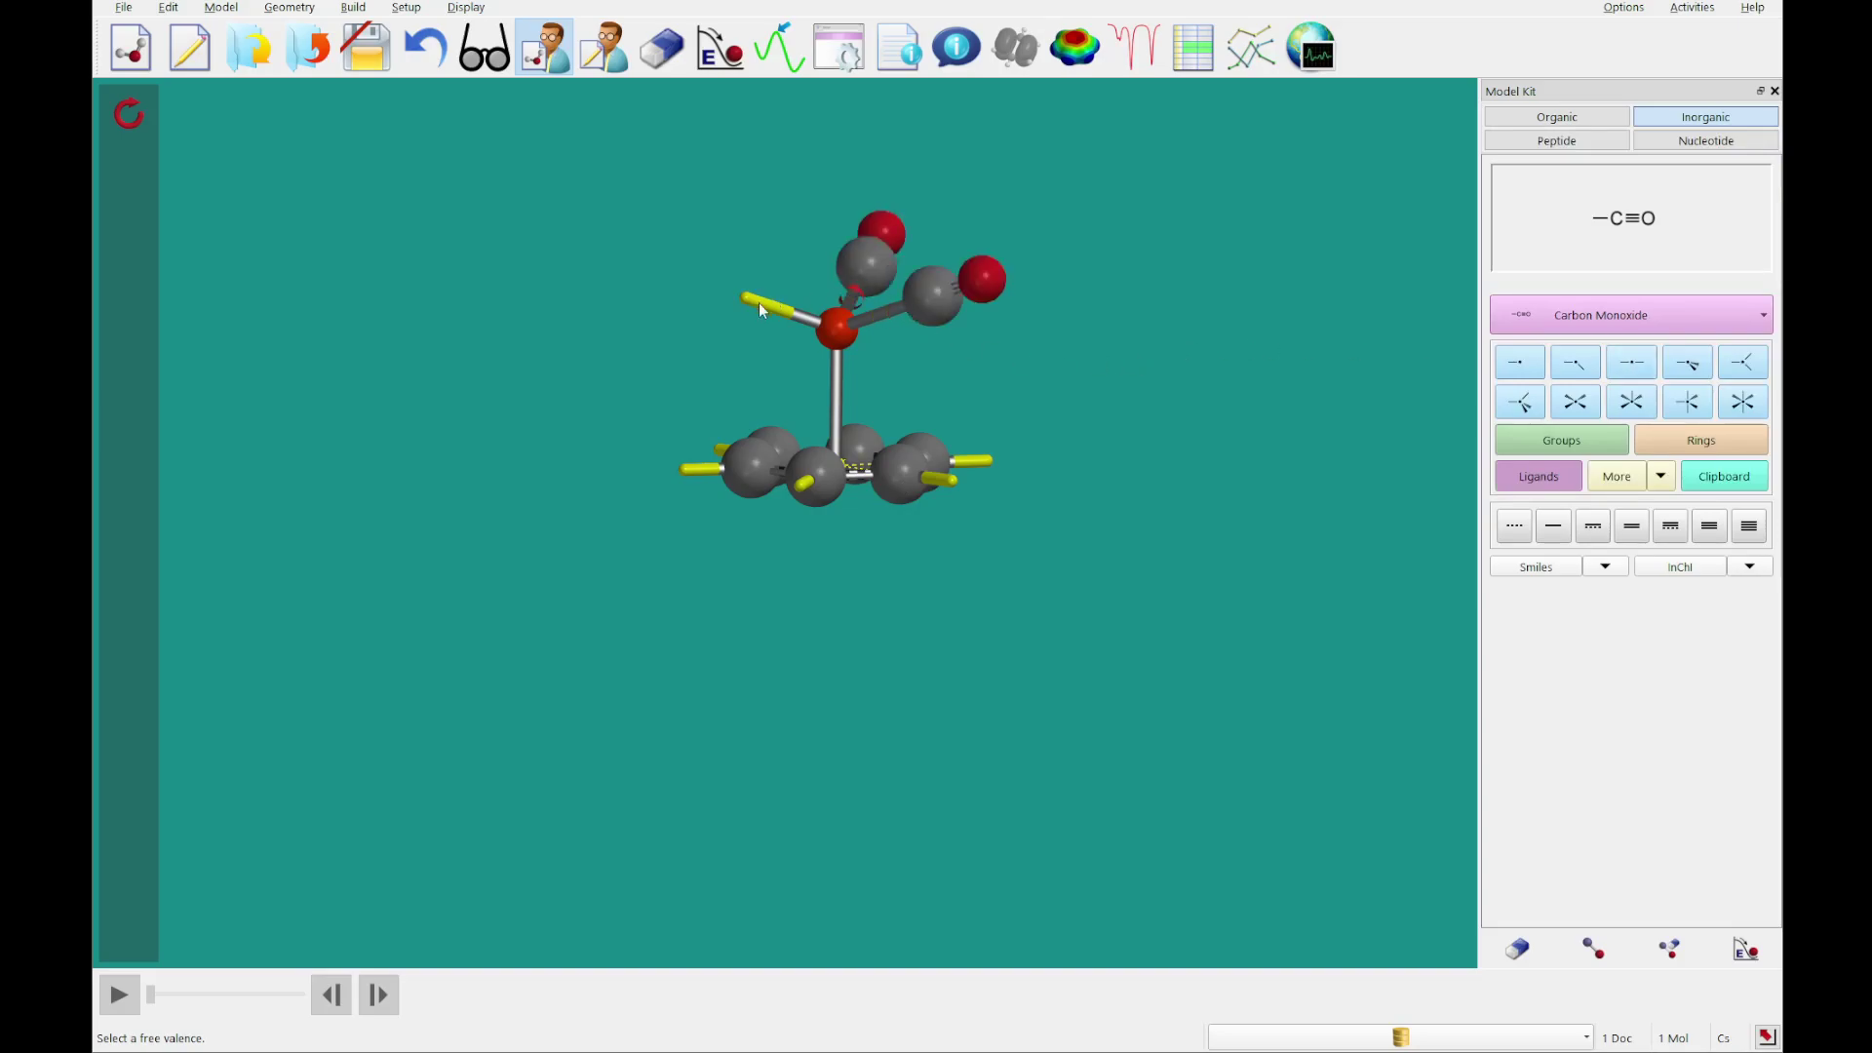
left_click(760, 305)
left_click_drag(1024, 417, 866, 266)
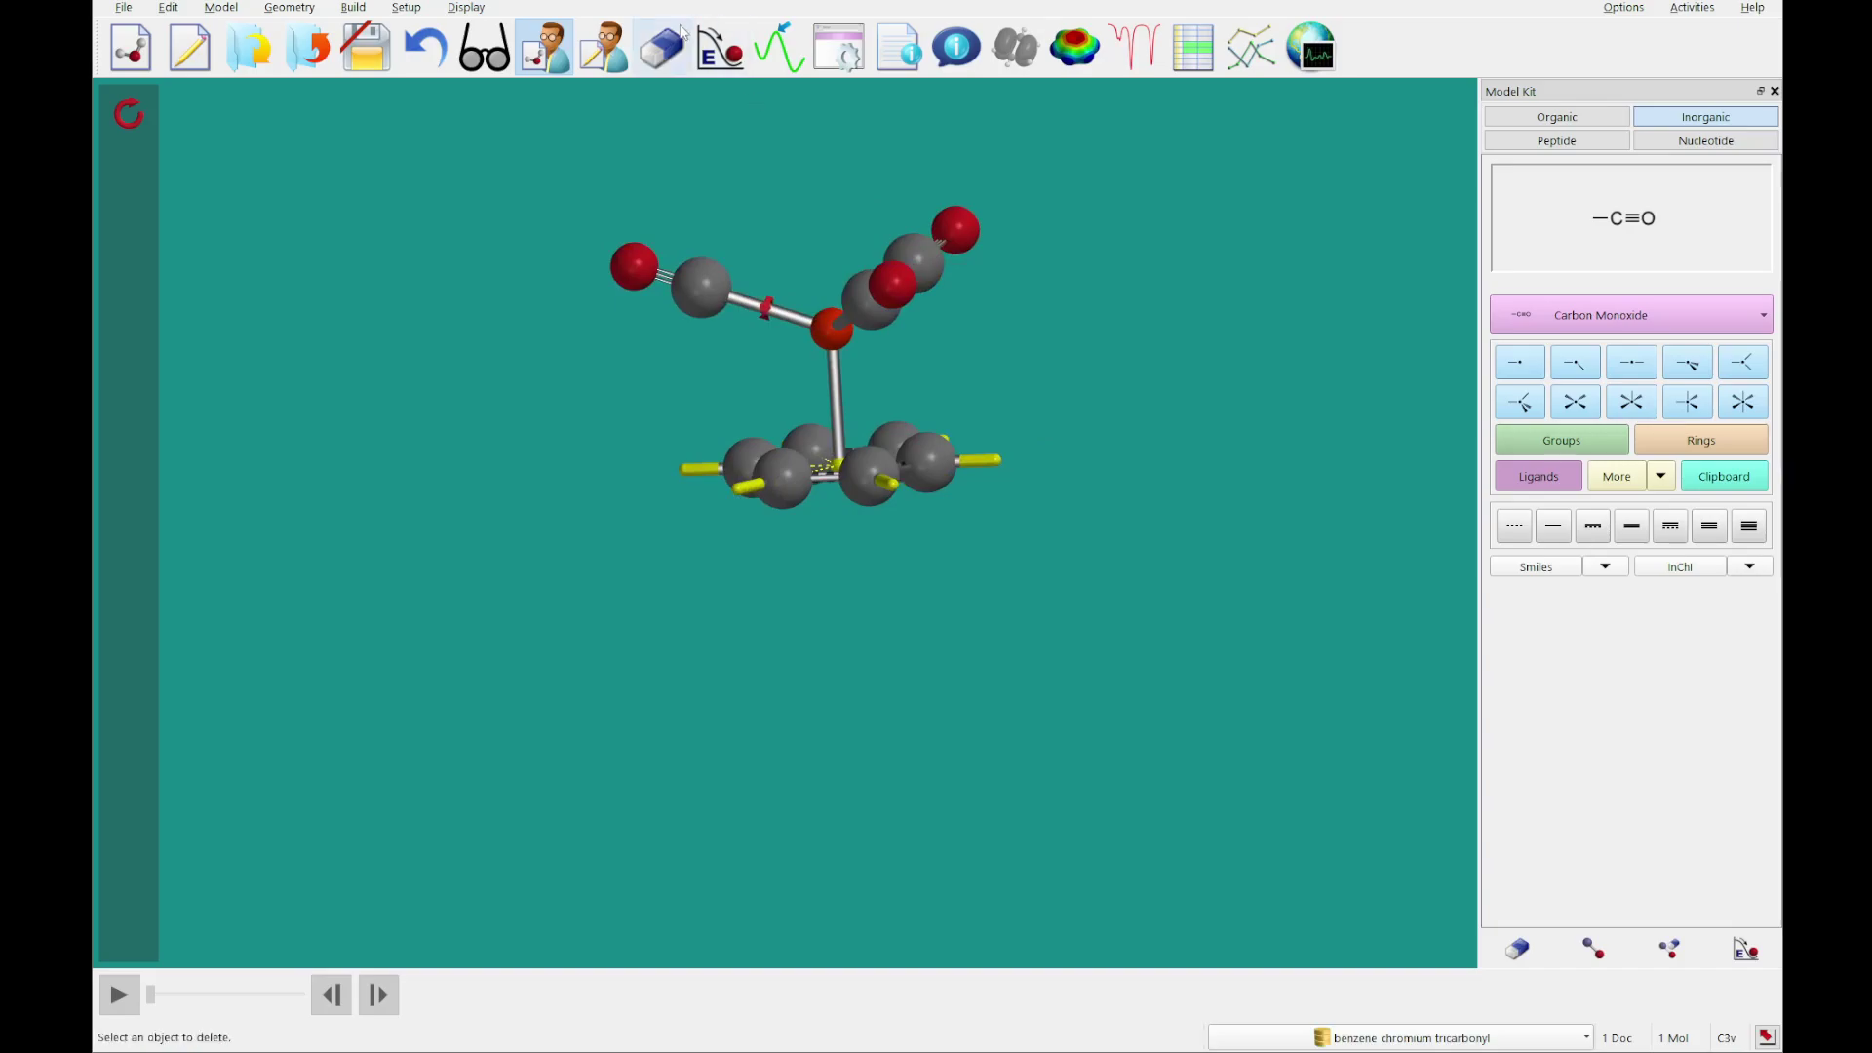
left_click(722, 47)
left_click_drag(1220, 587, 974, 717)
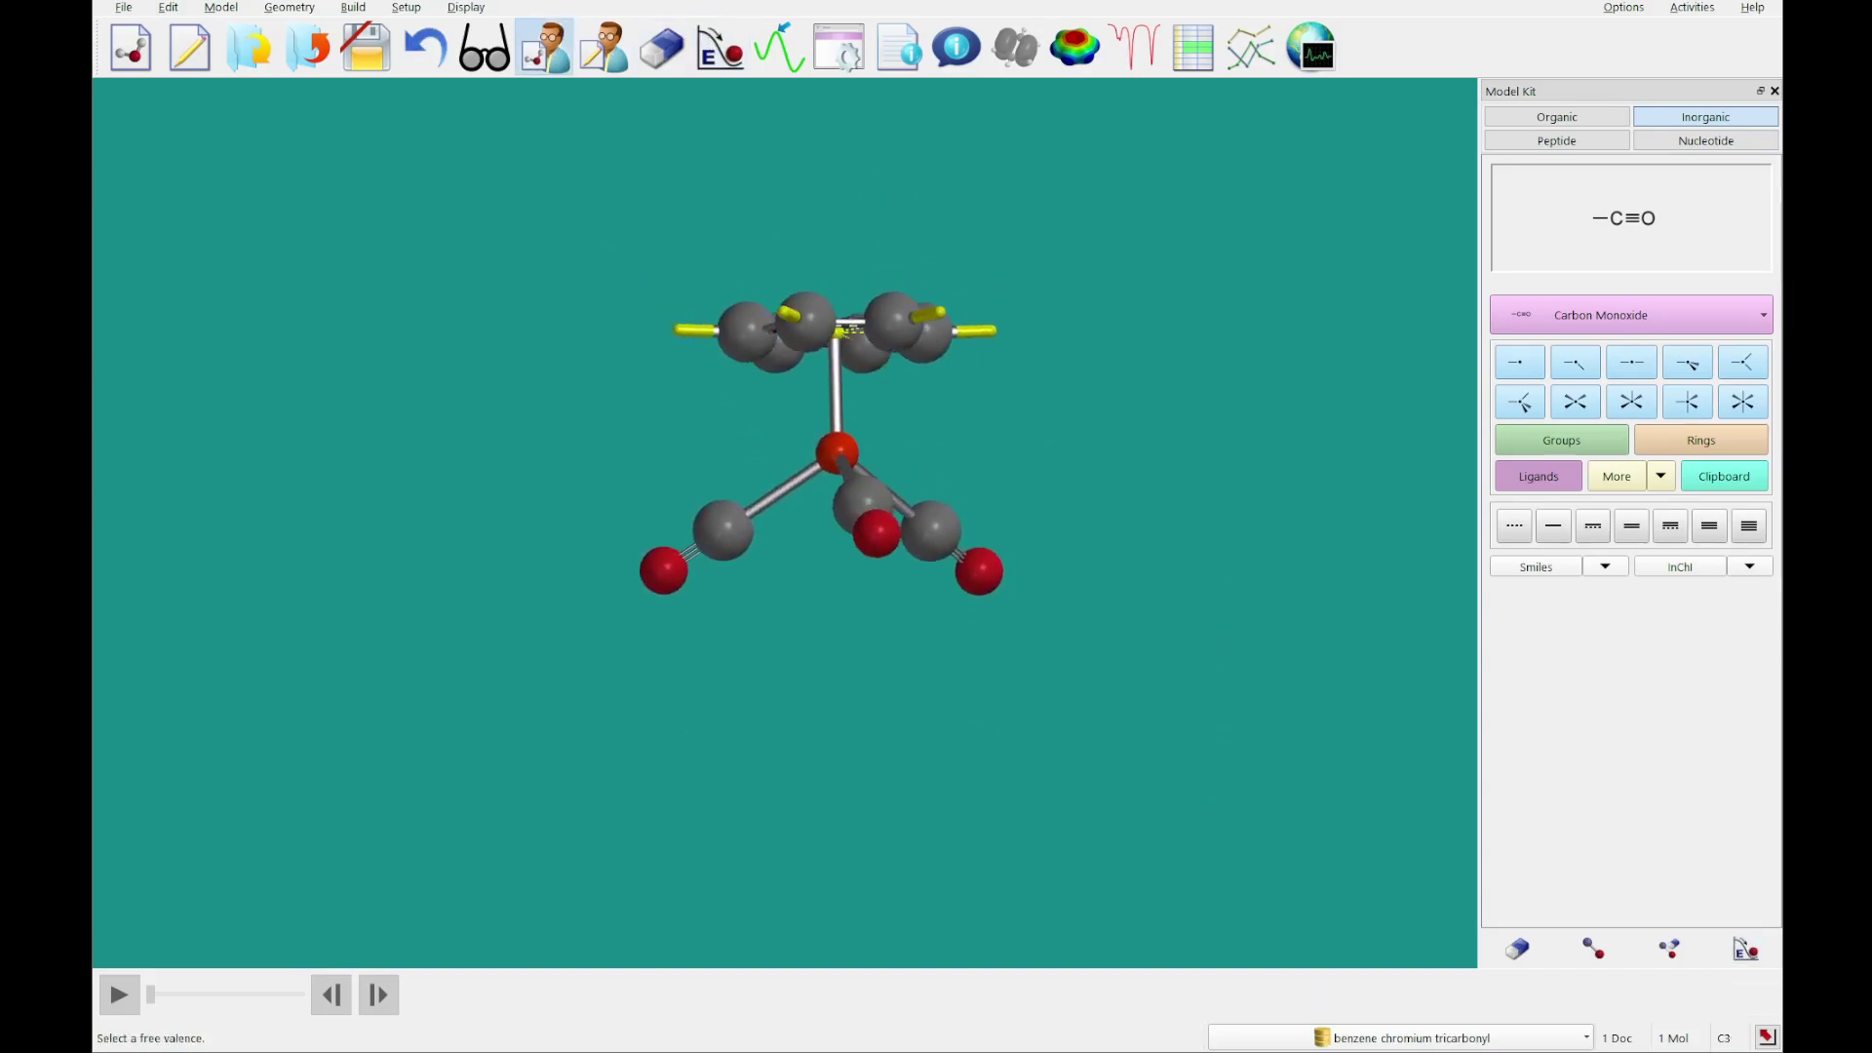
left_click_drag(790, 881, 548, 637)
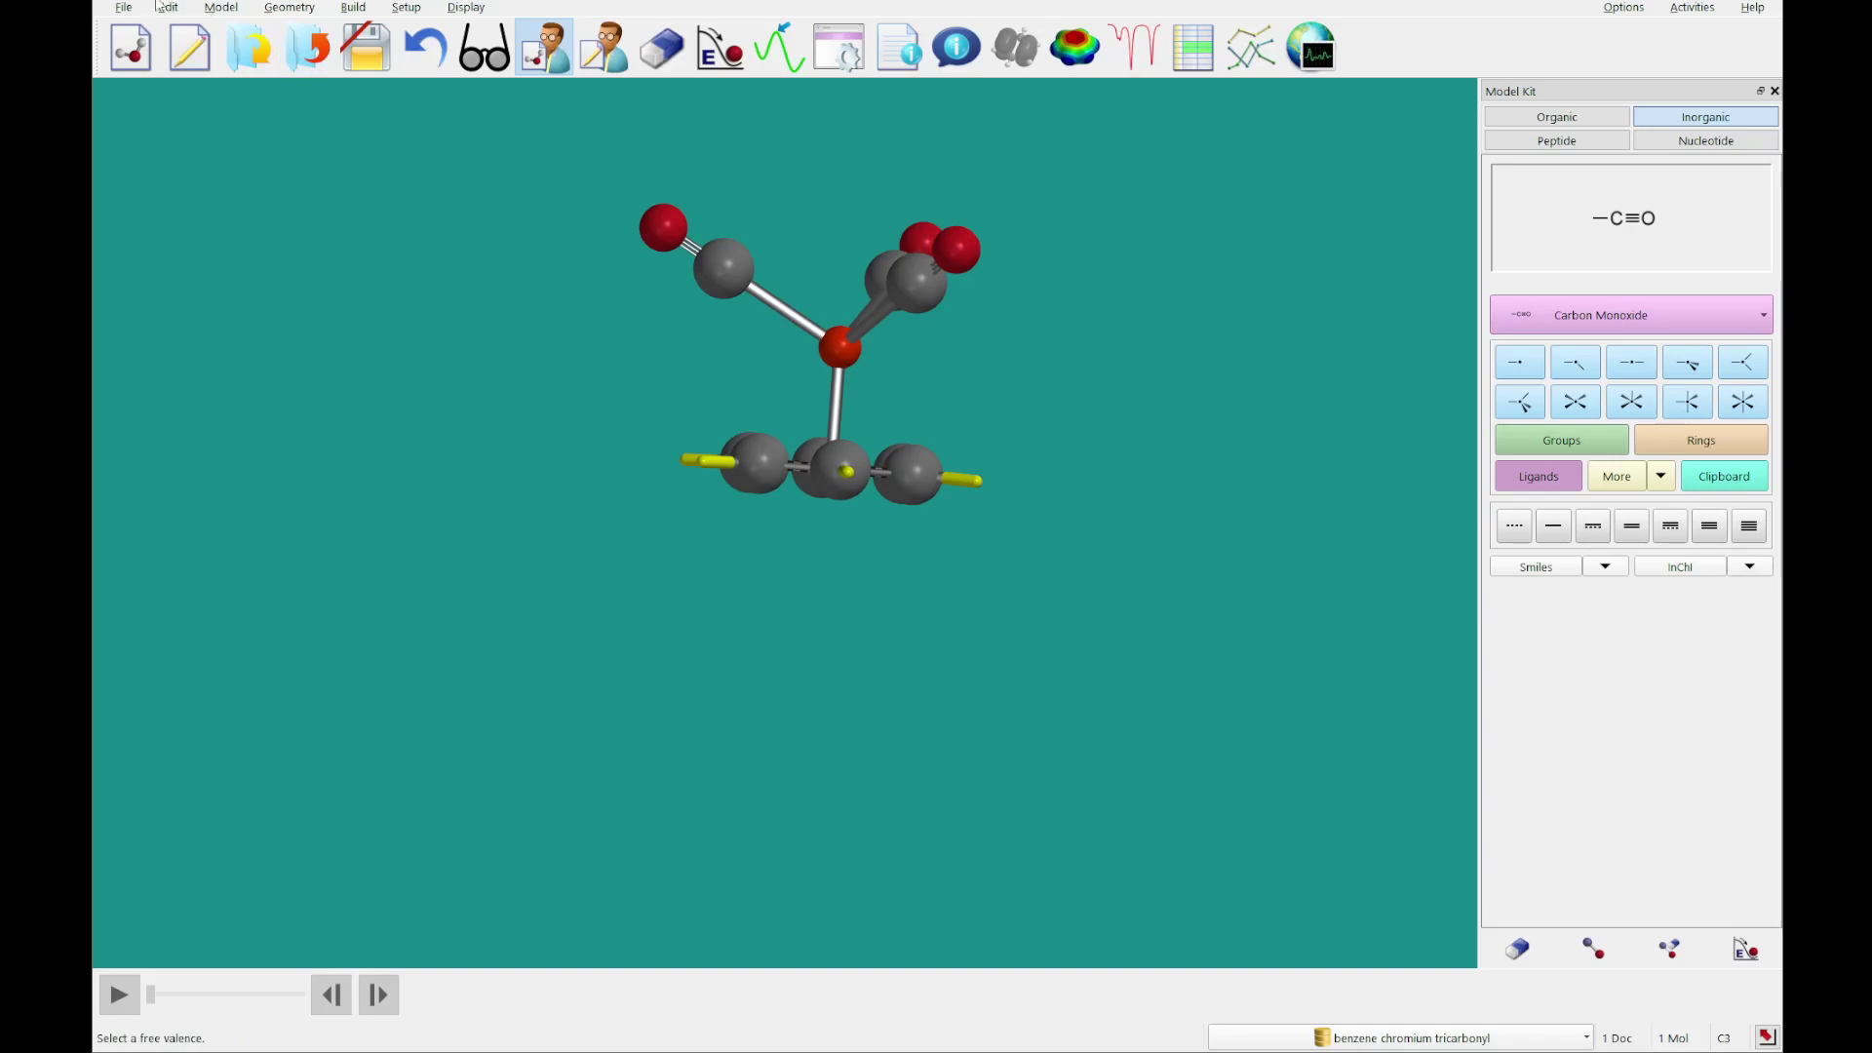
Add a benzene ring as a second molecule, minimize it, and switch to View mode.
left_click(121, 8)
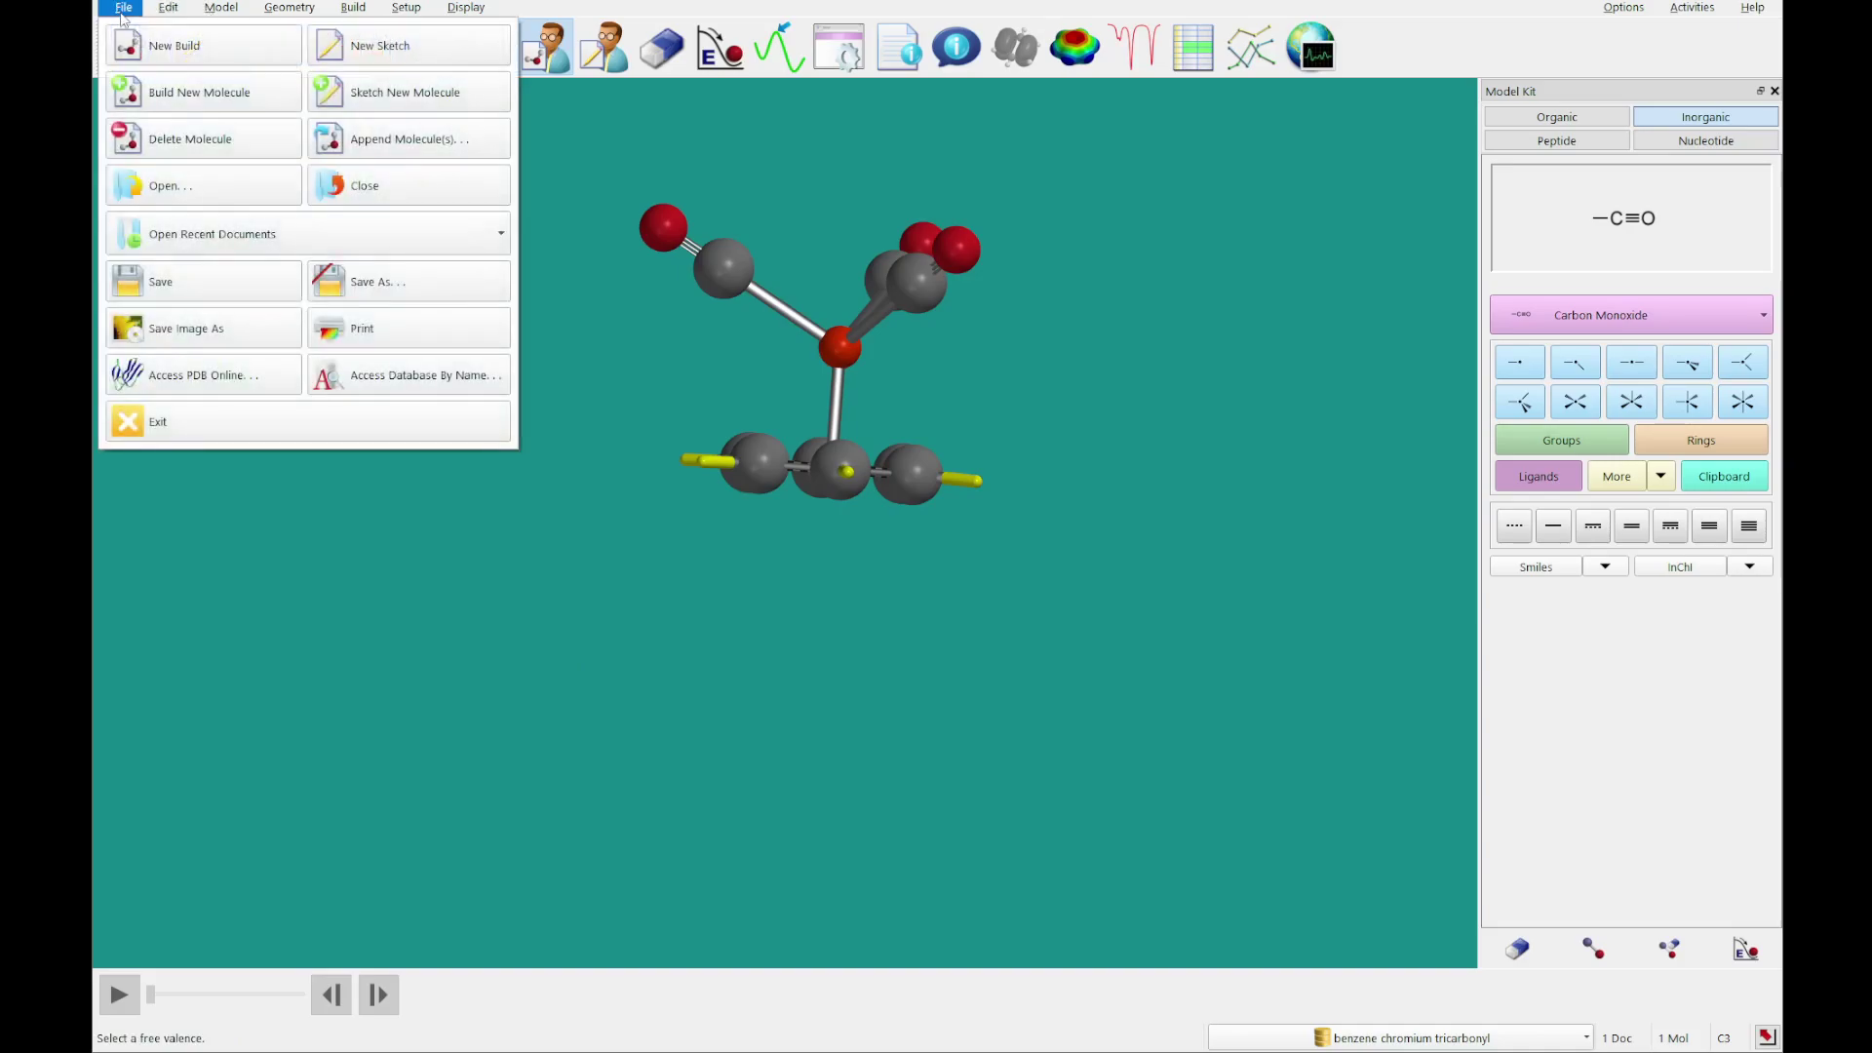
left_click(180, 89)
left_click(1667, 431)
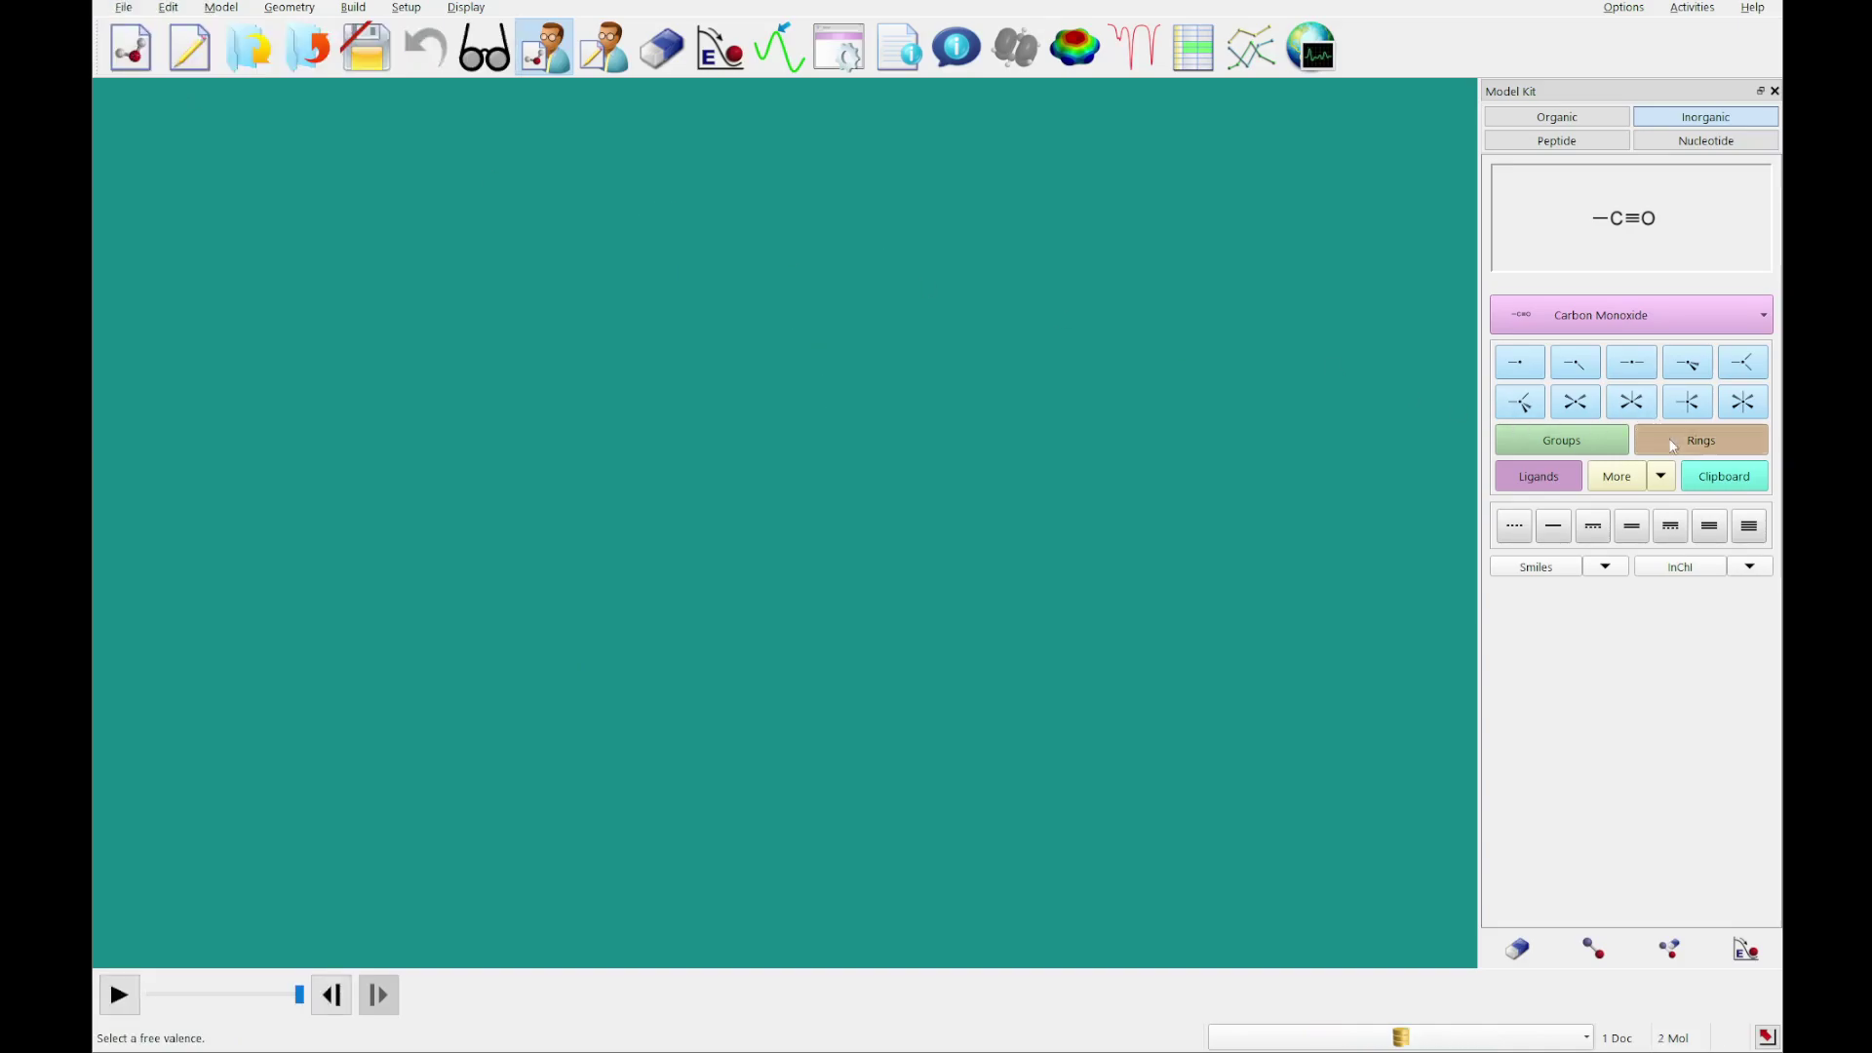
left_click(813, 462)
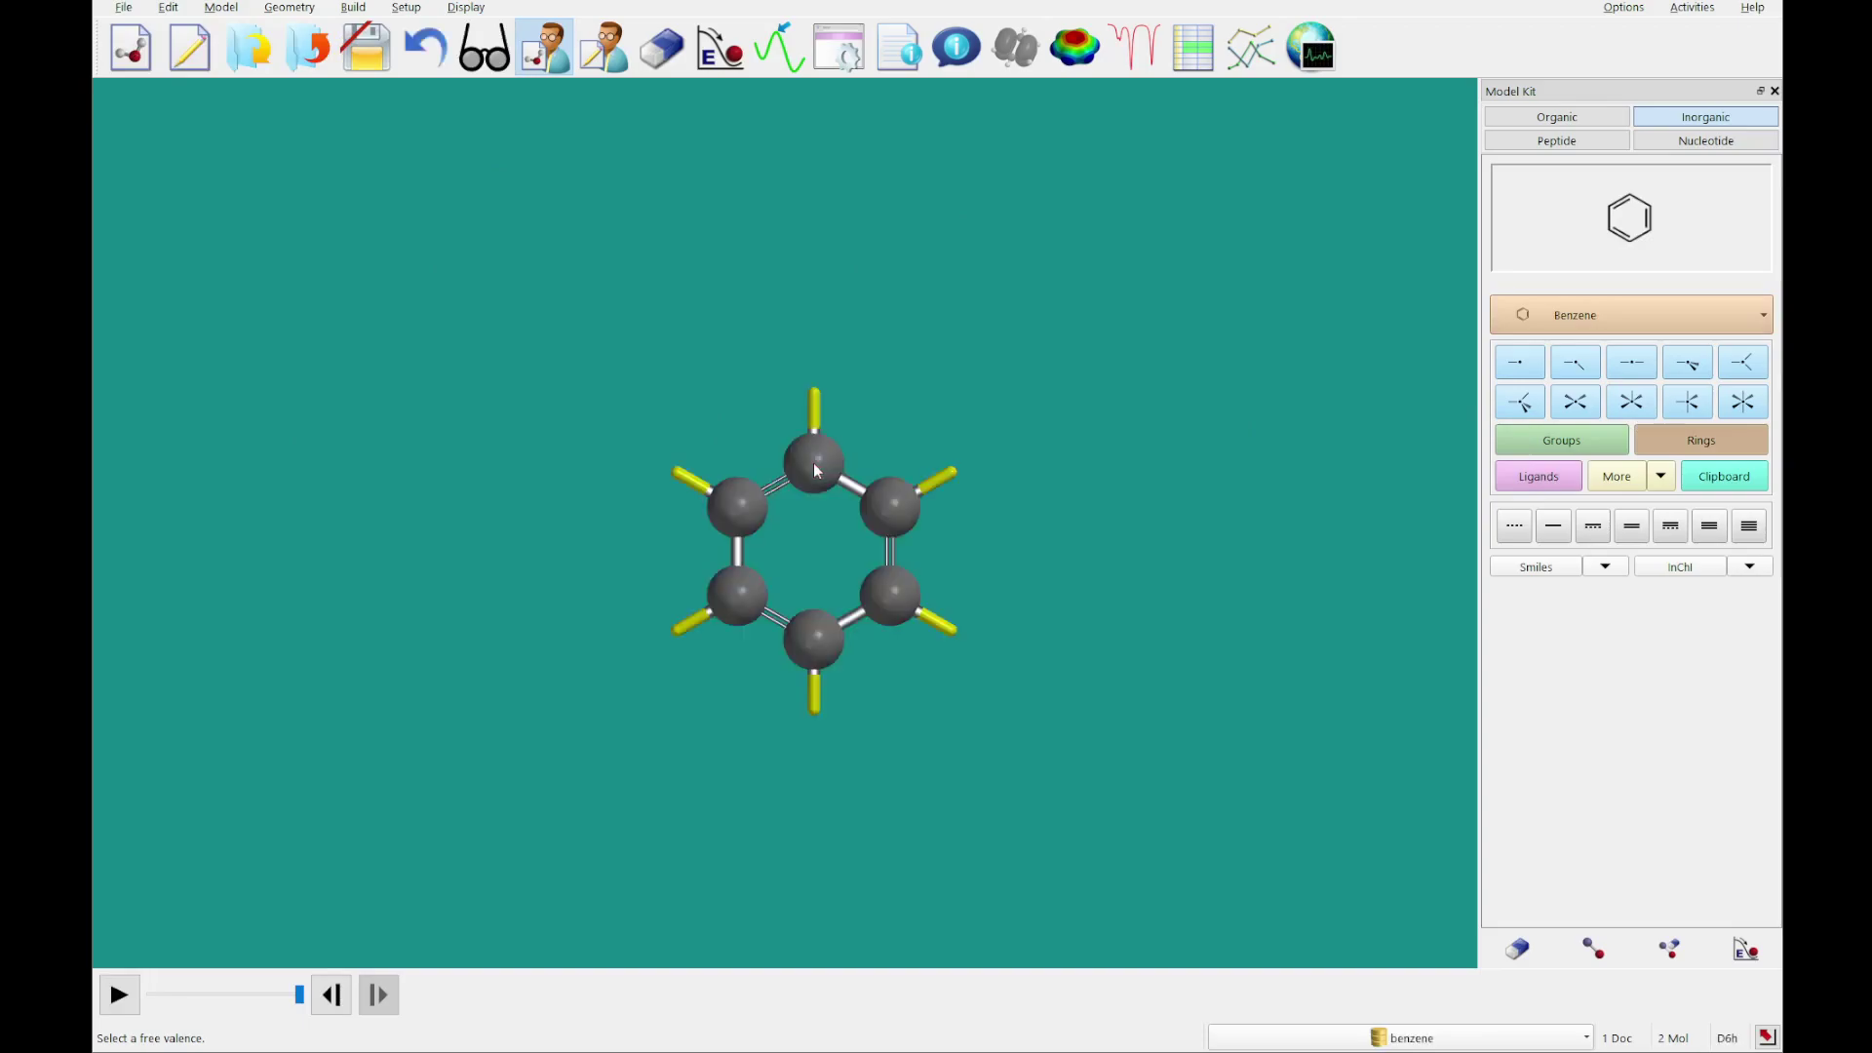
left_click(721, 47)
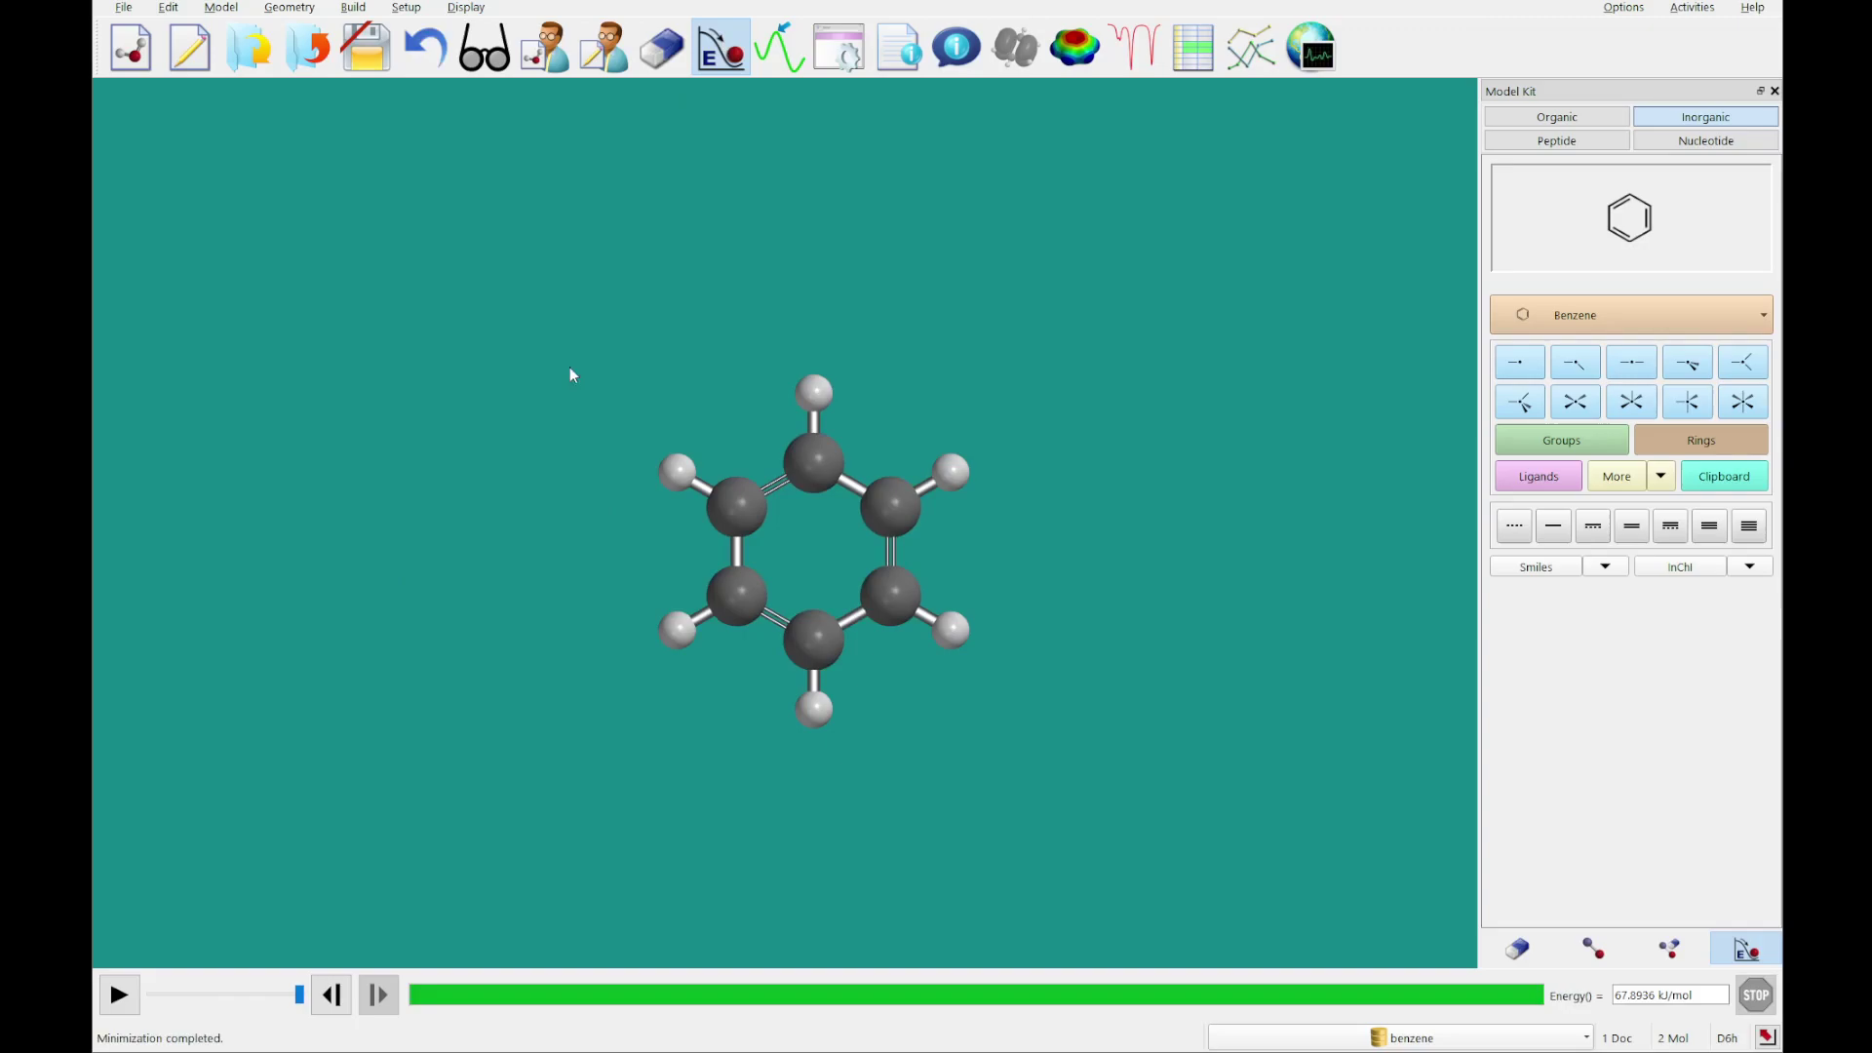
left_click(484, 47)
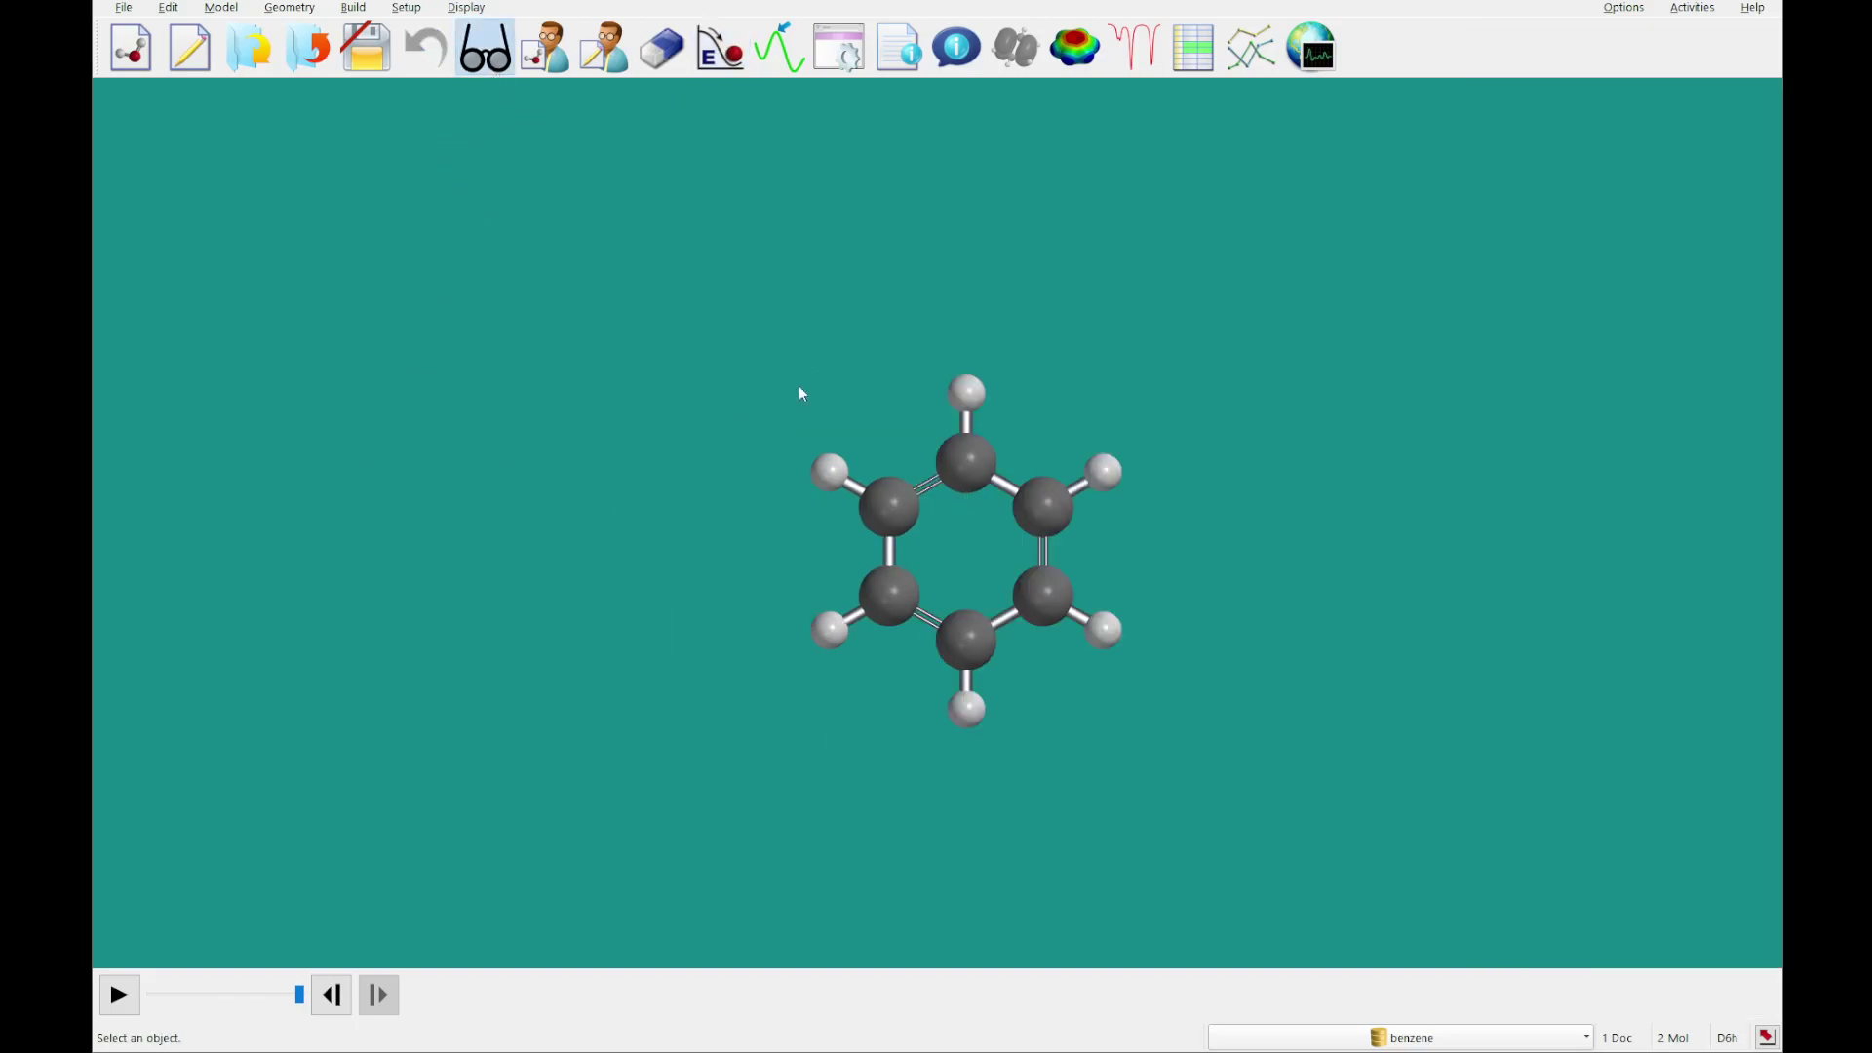
Change the equilibrium geometry calculation method to PM3 for both molecules.
left_click(838, 46)
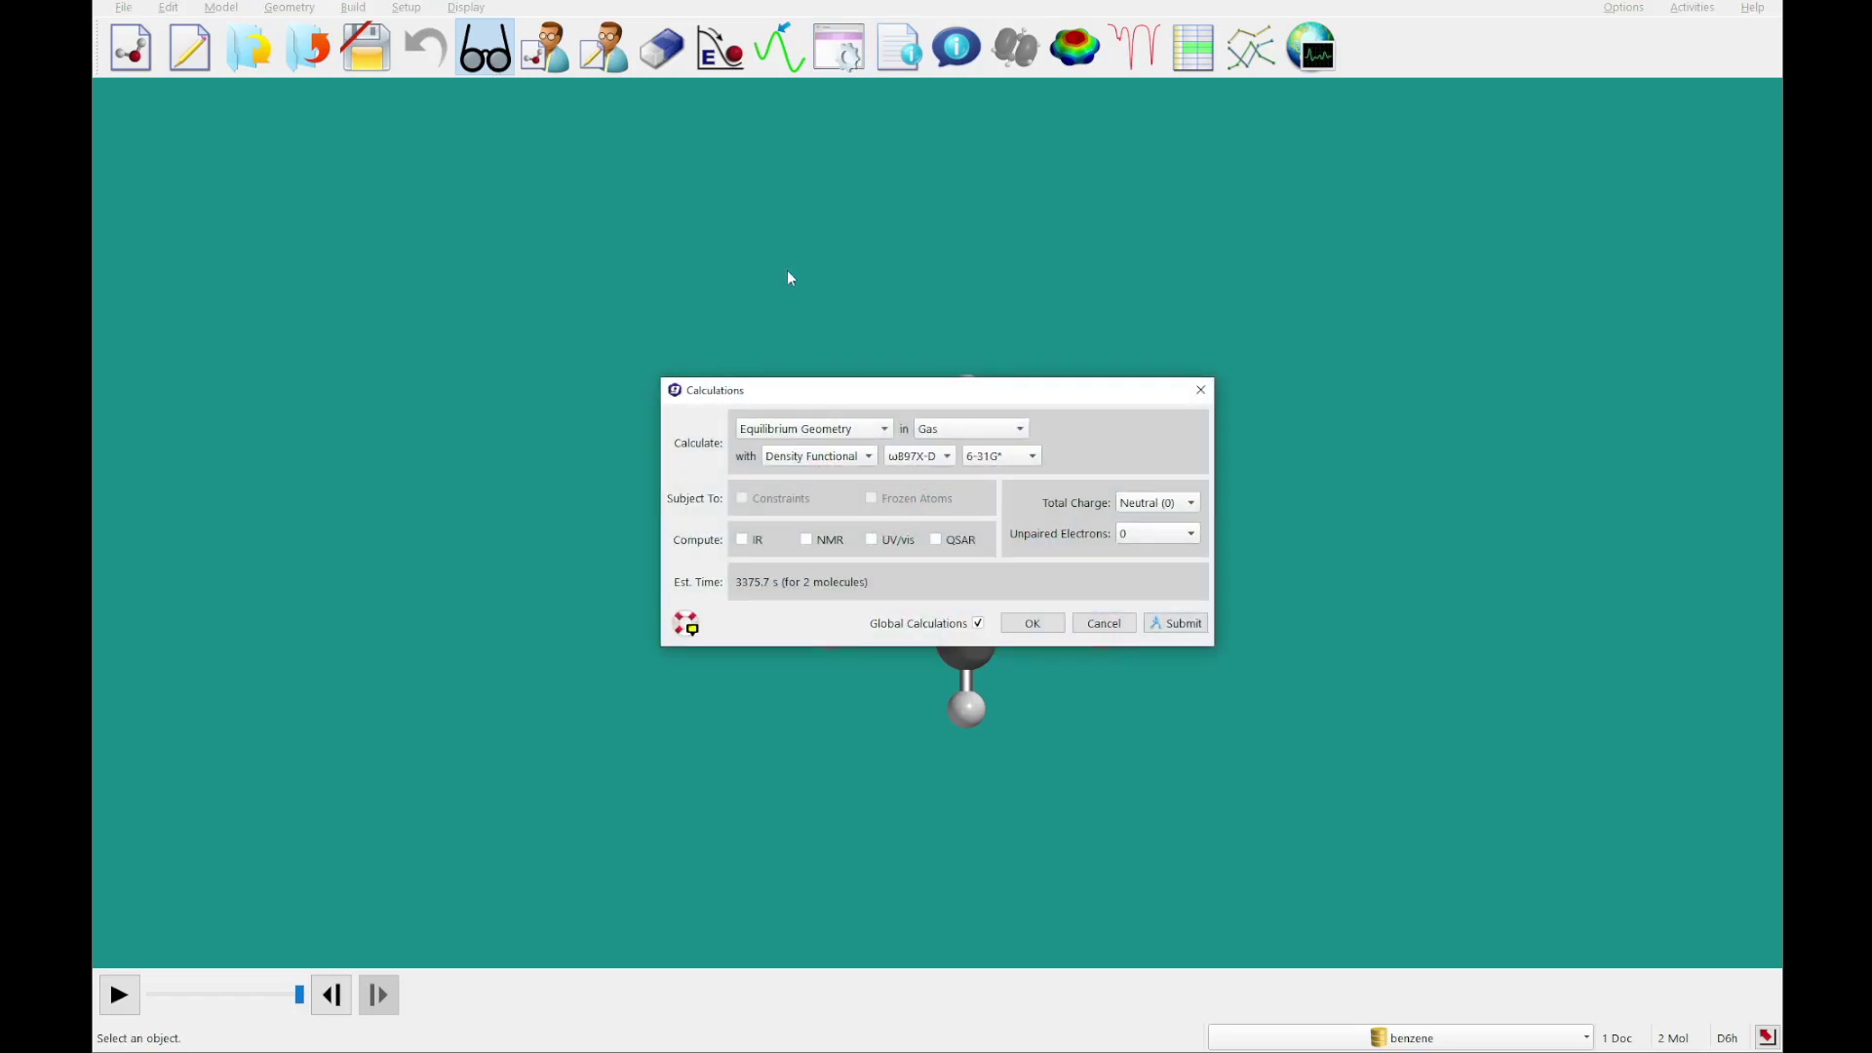
left_click(786, 458)
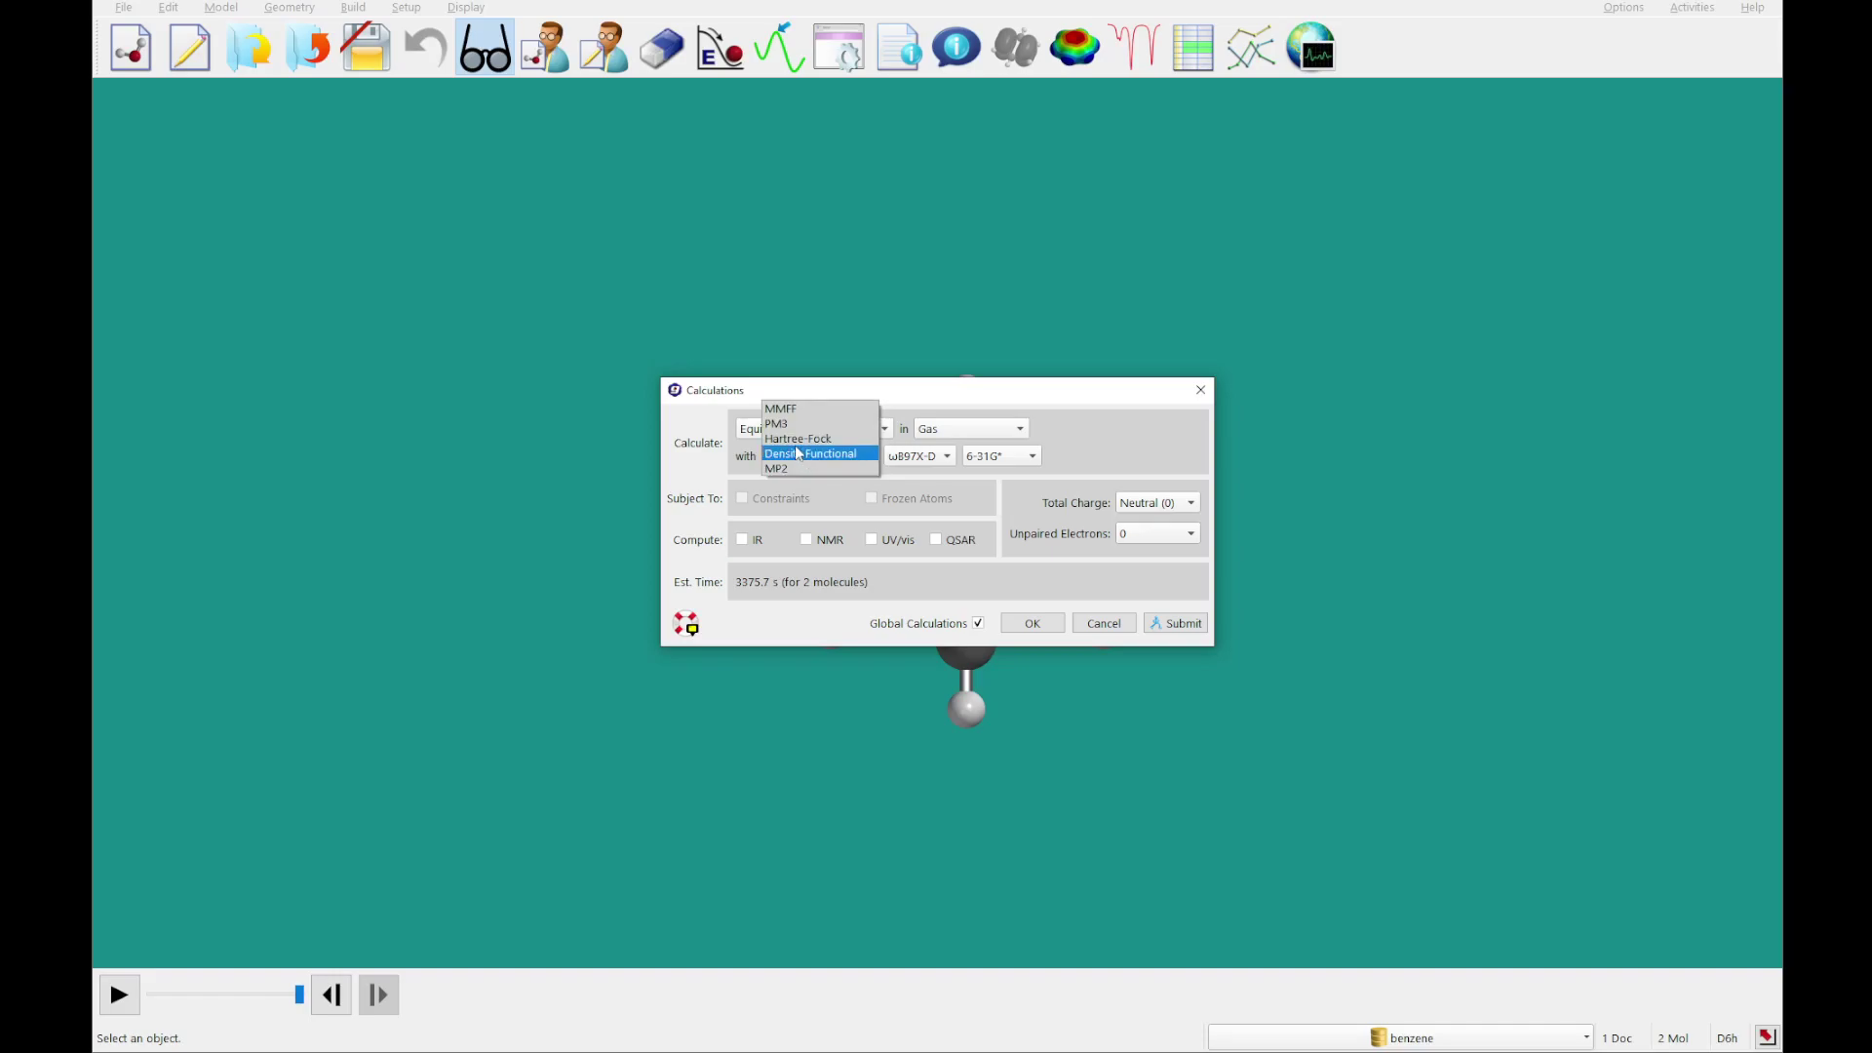
left_click(786, 426)
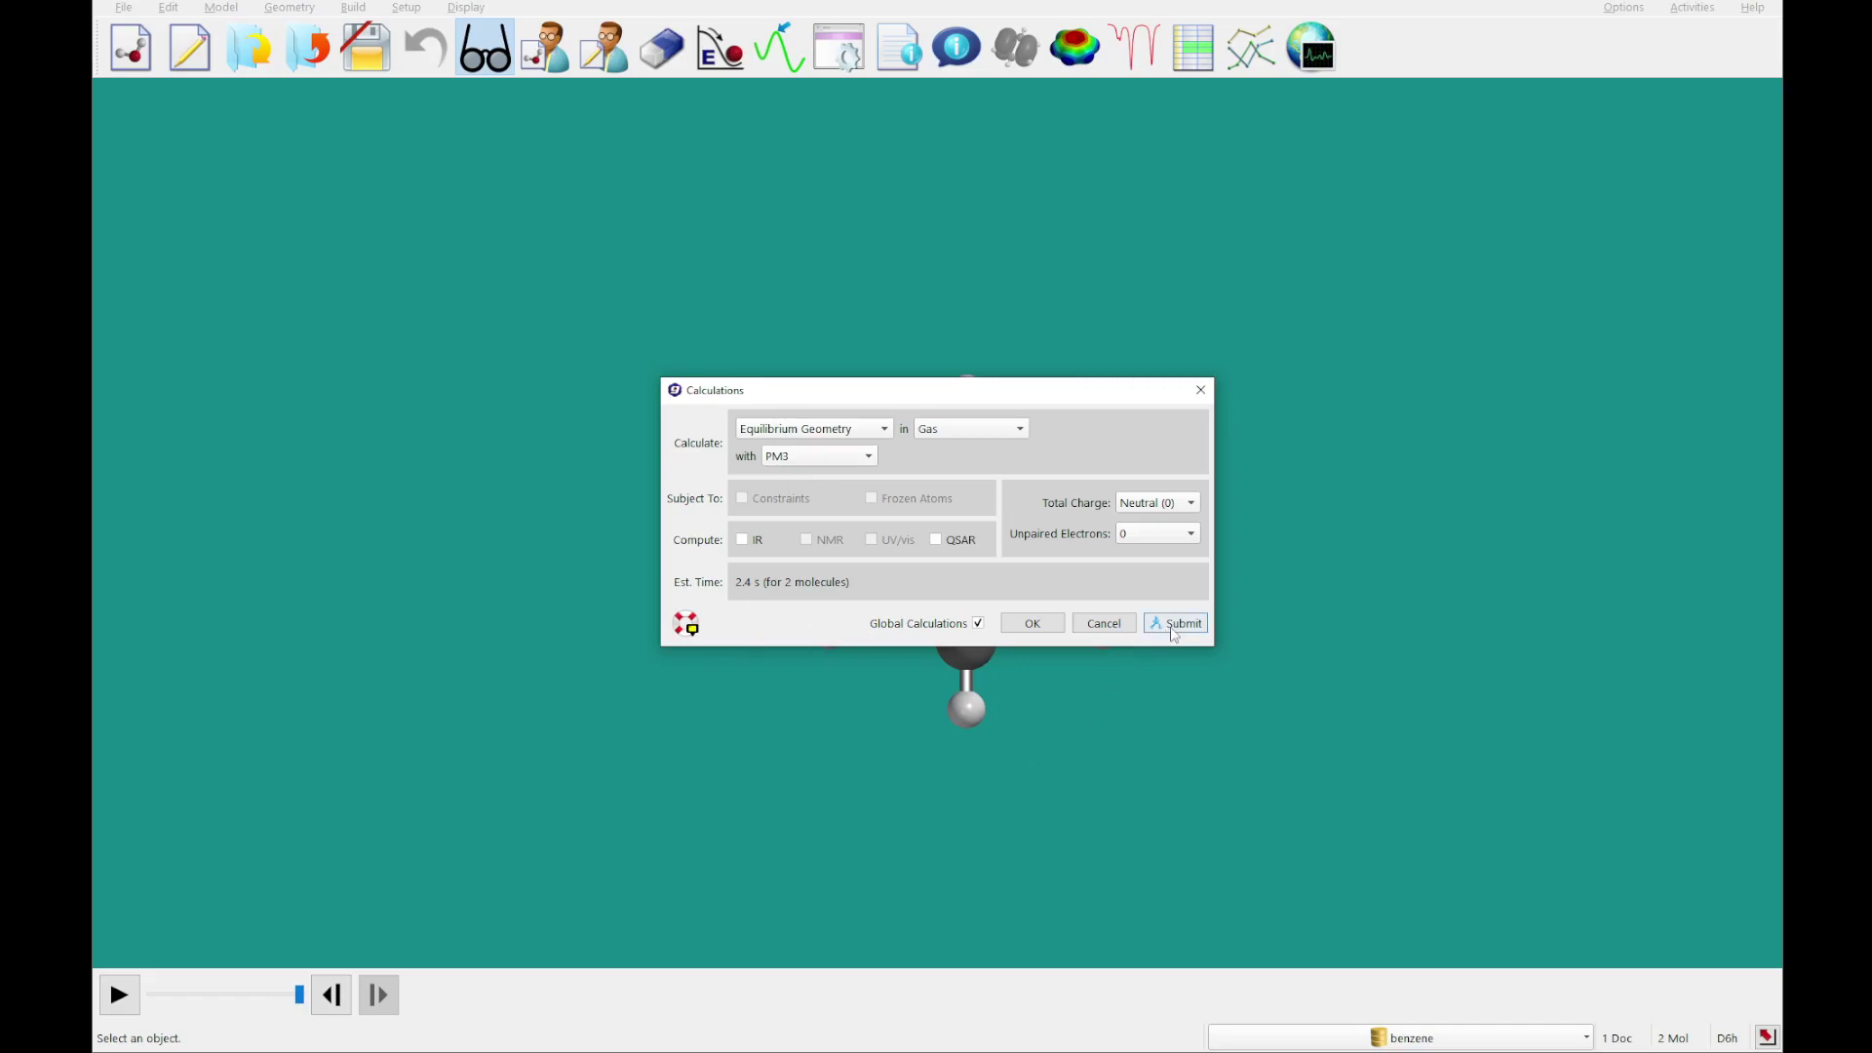
Accept the PM3 settings and add an electrostatic potential map surface (0.002 e/au³, medium resolution).
left_click(1032, 623)
left_click(1073, 60)
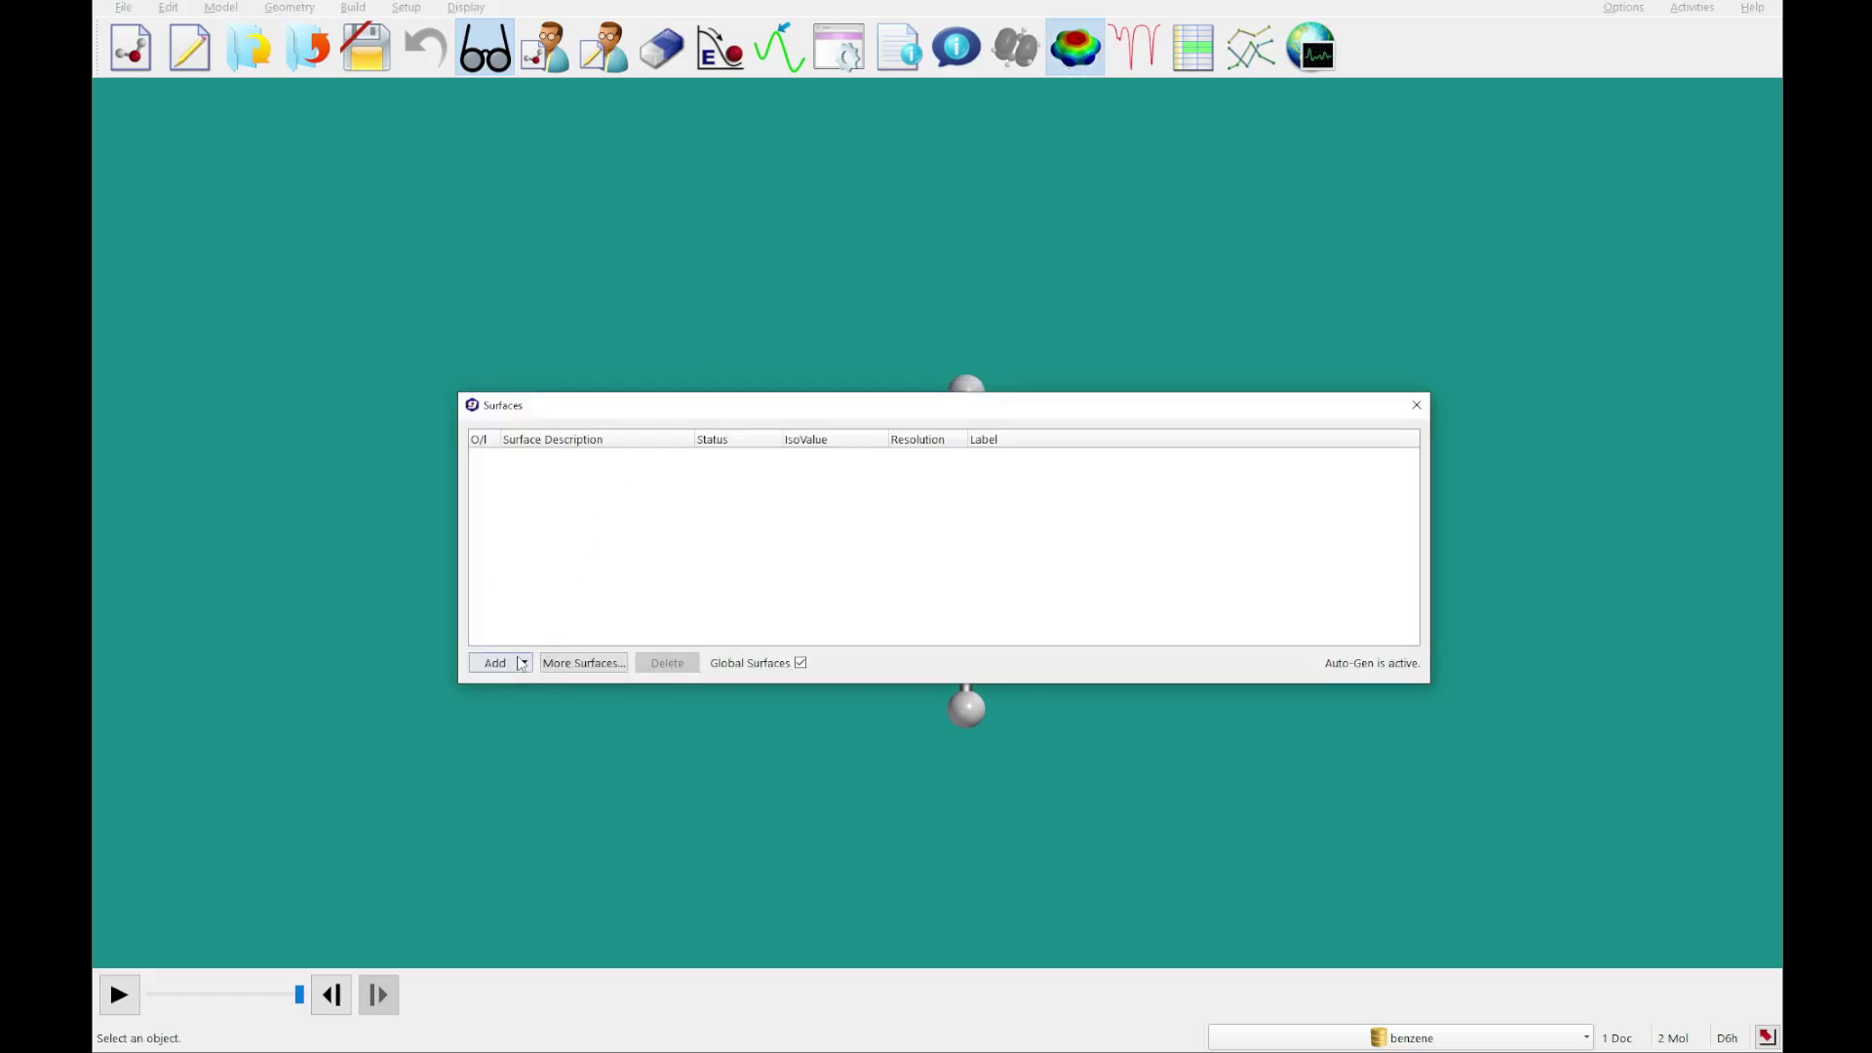
left_click(523, 663)
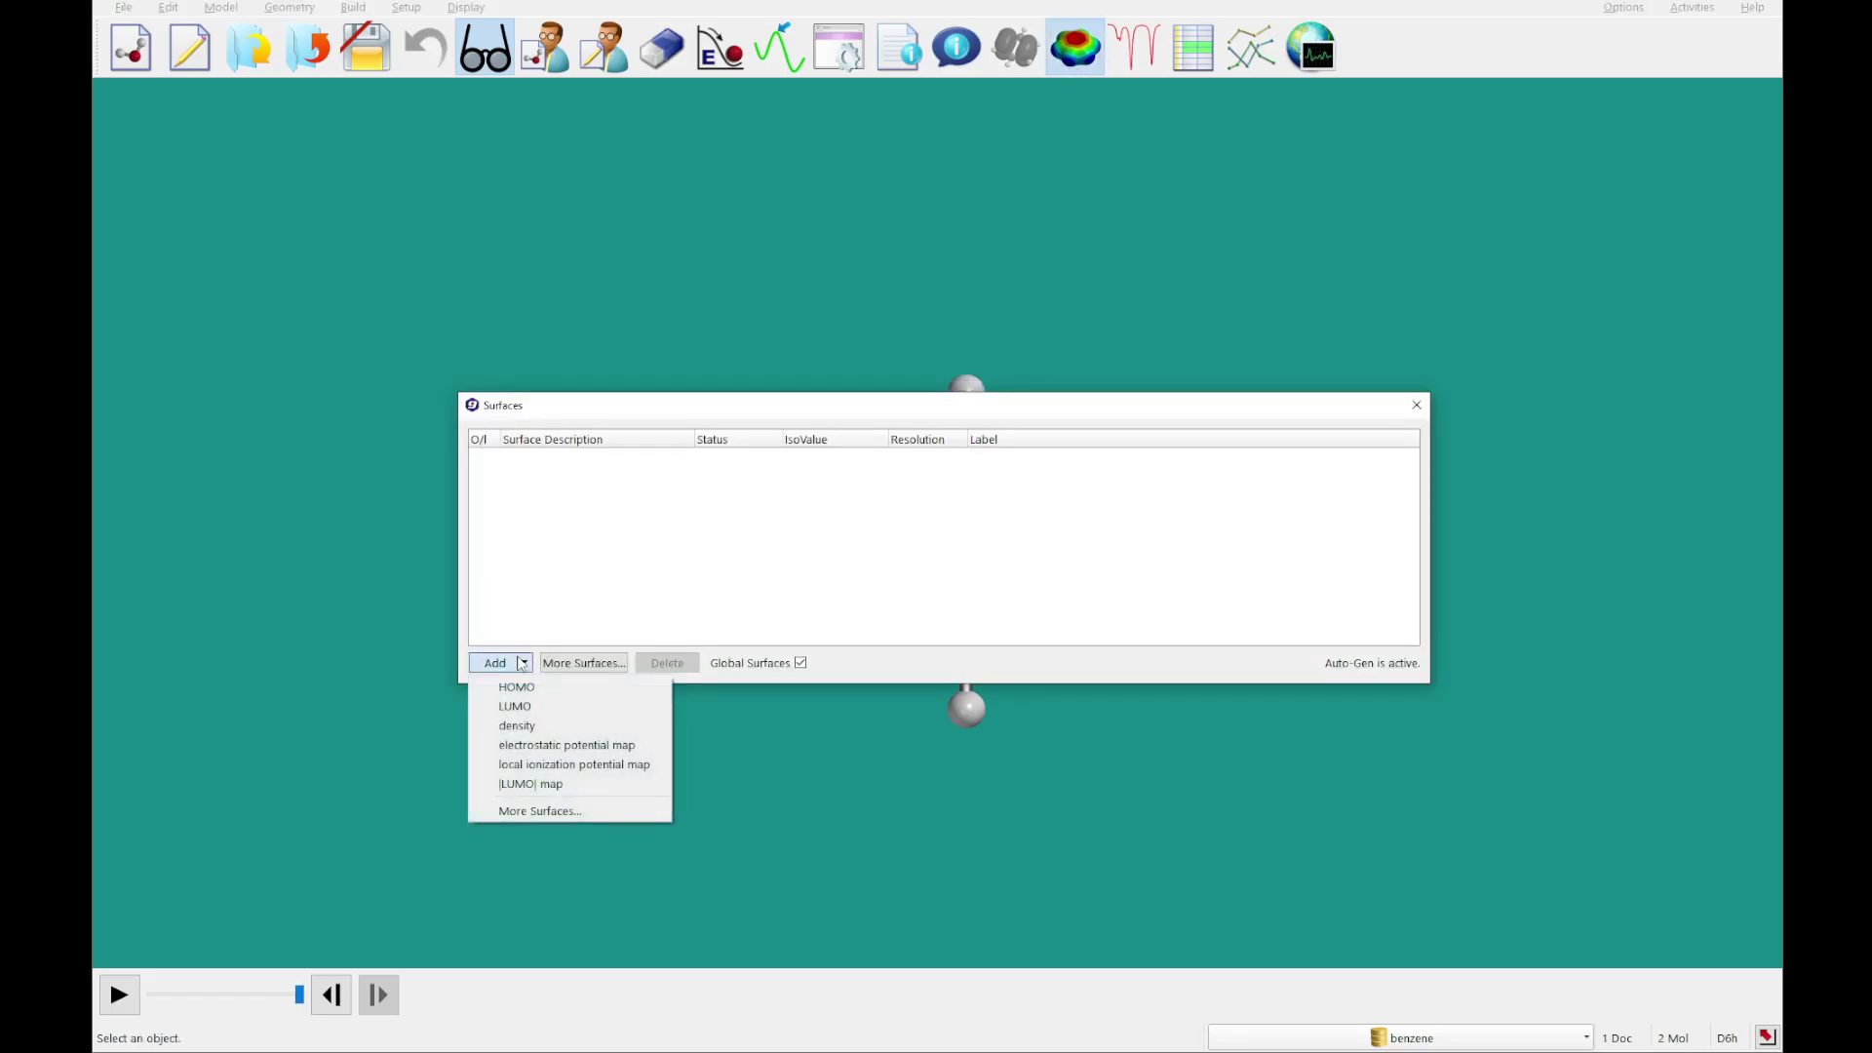
left_click(534, 745)
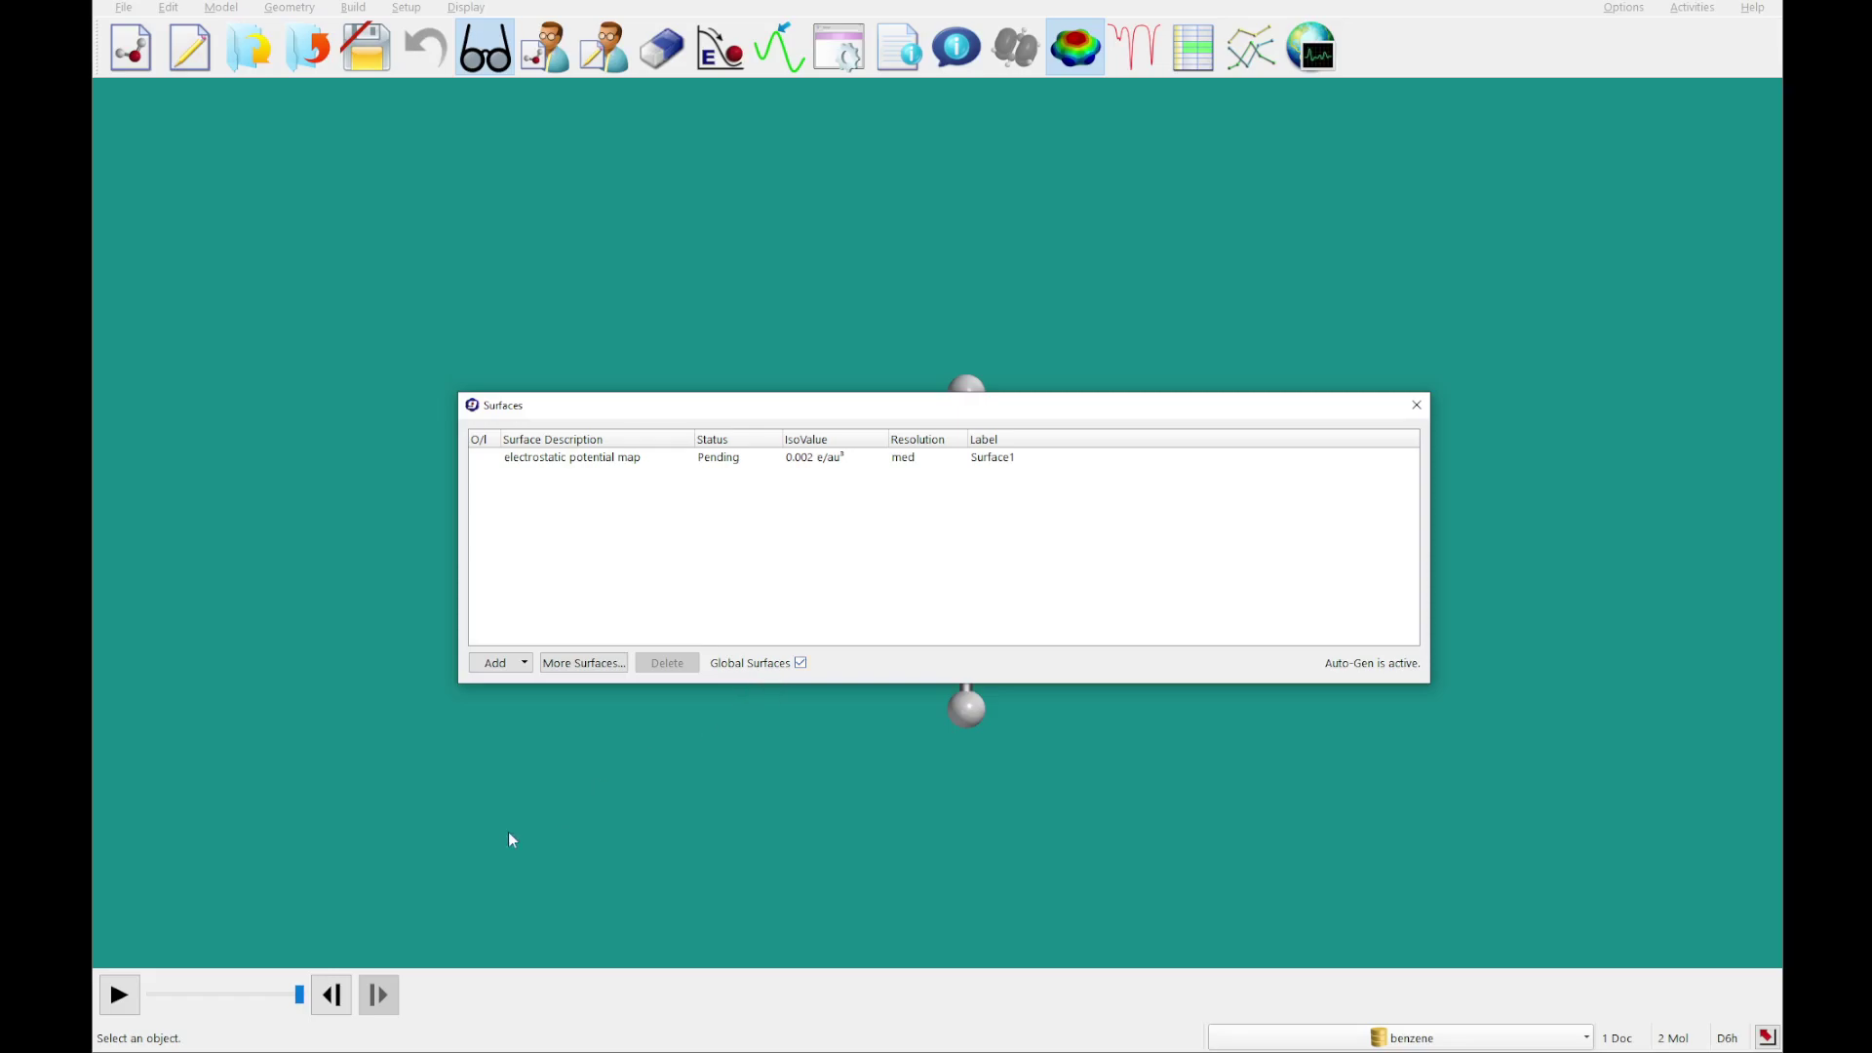
Submit the PM3 job, saving it as Spartan_1.spartan.
left_click(1417, 405)
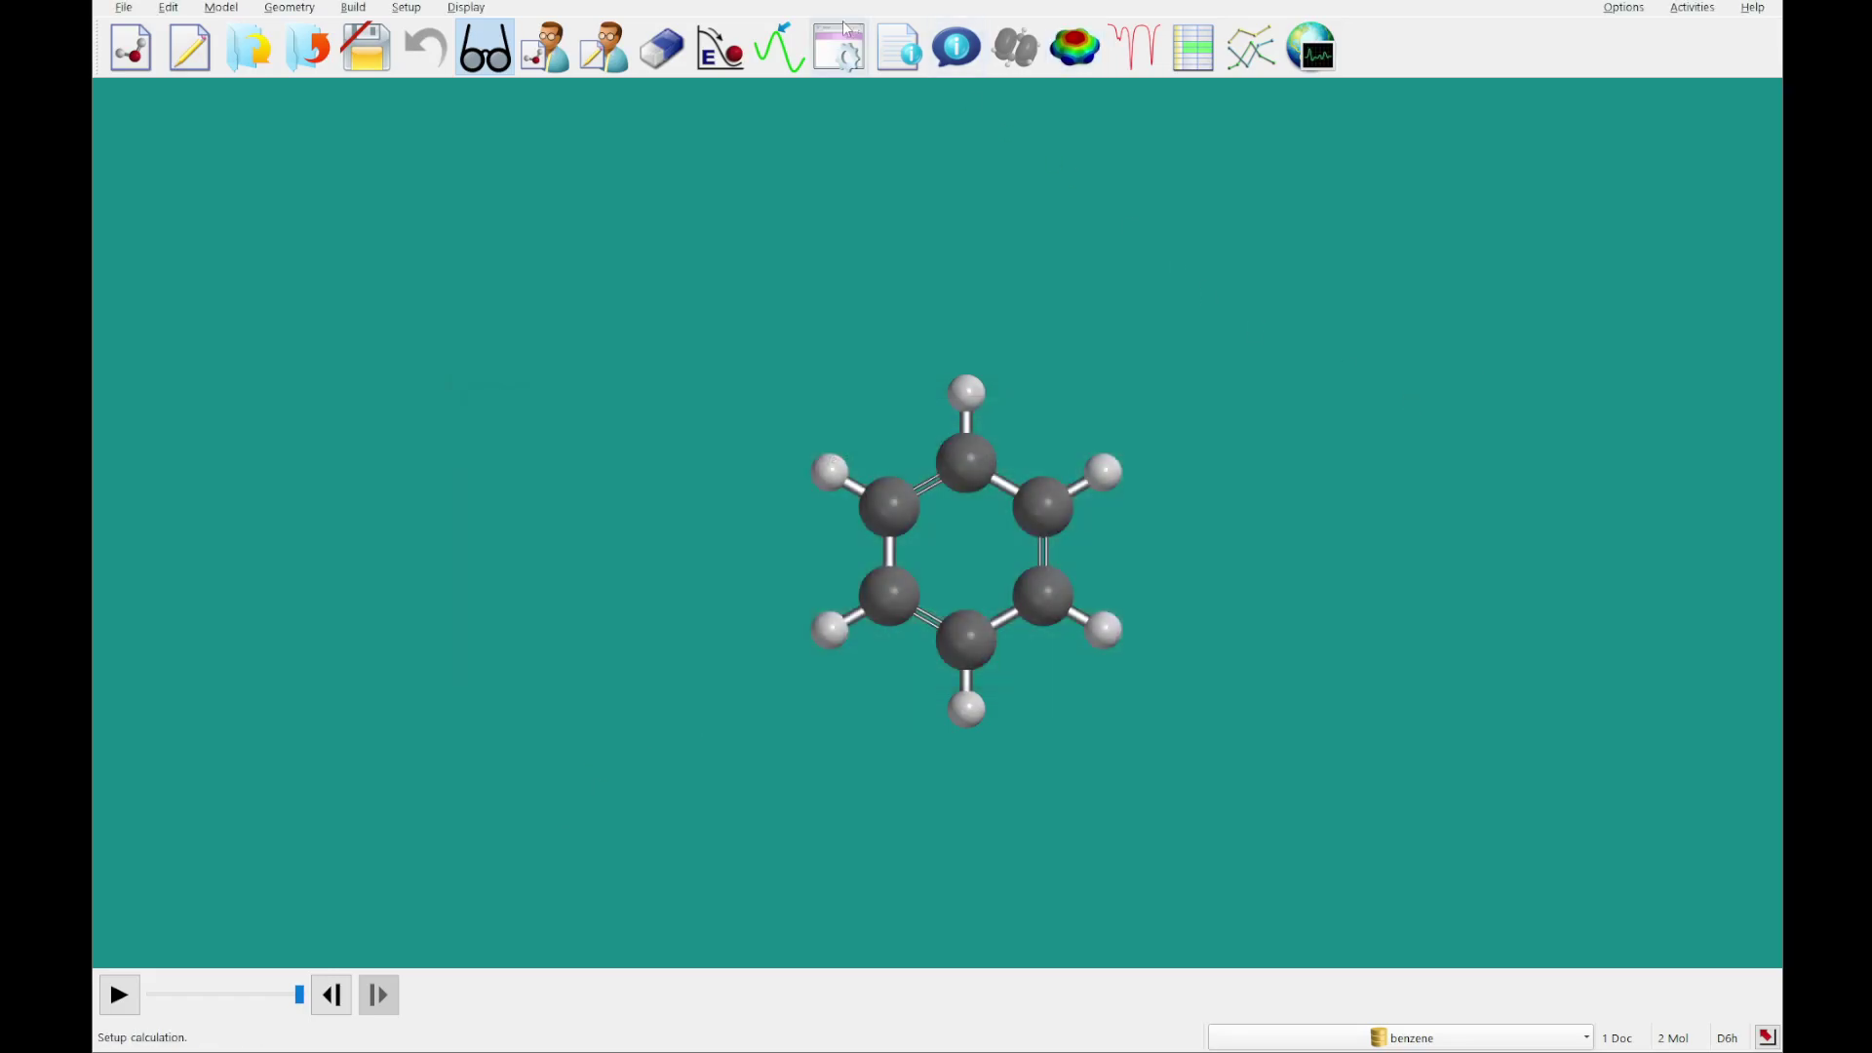
left_click(841, 45)
left_click(1176, 624)
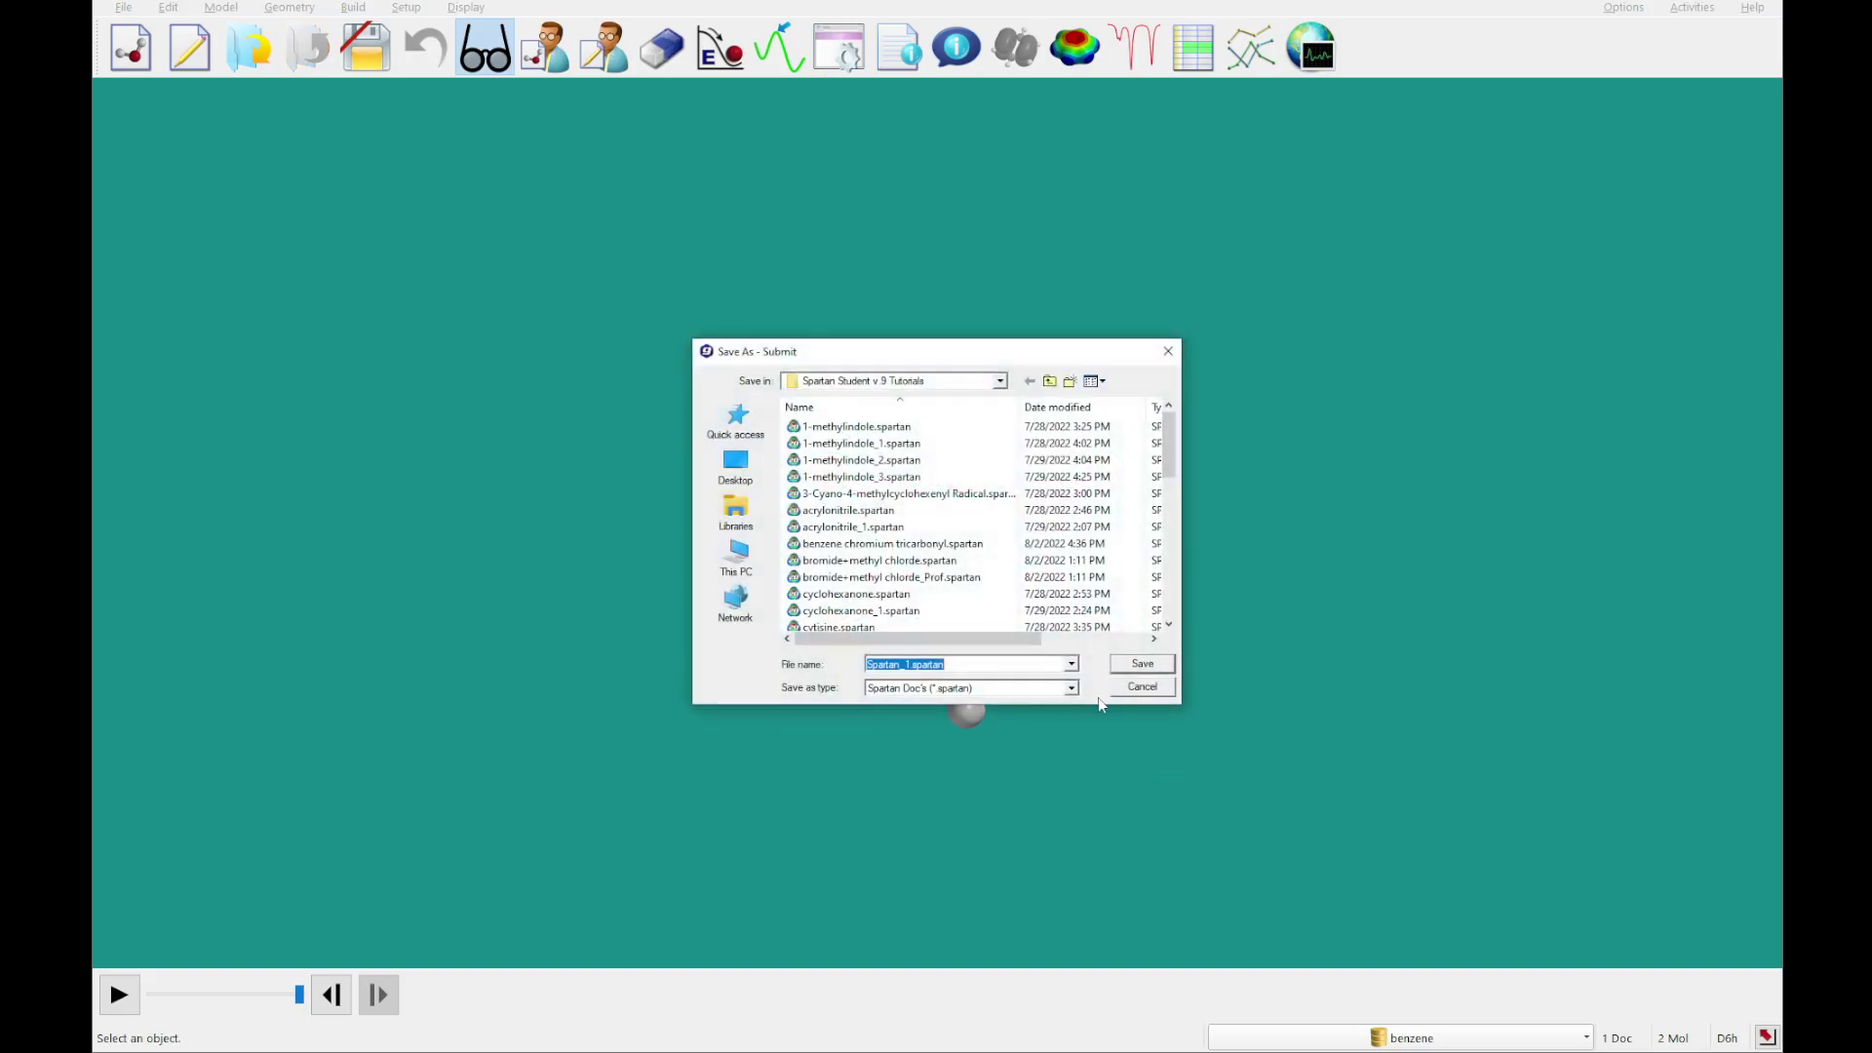
left_click(1146, 664)
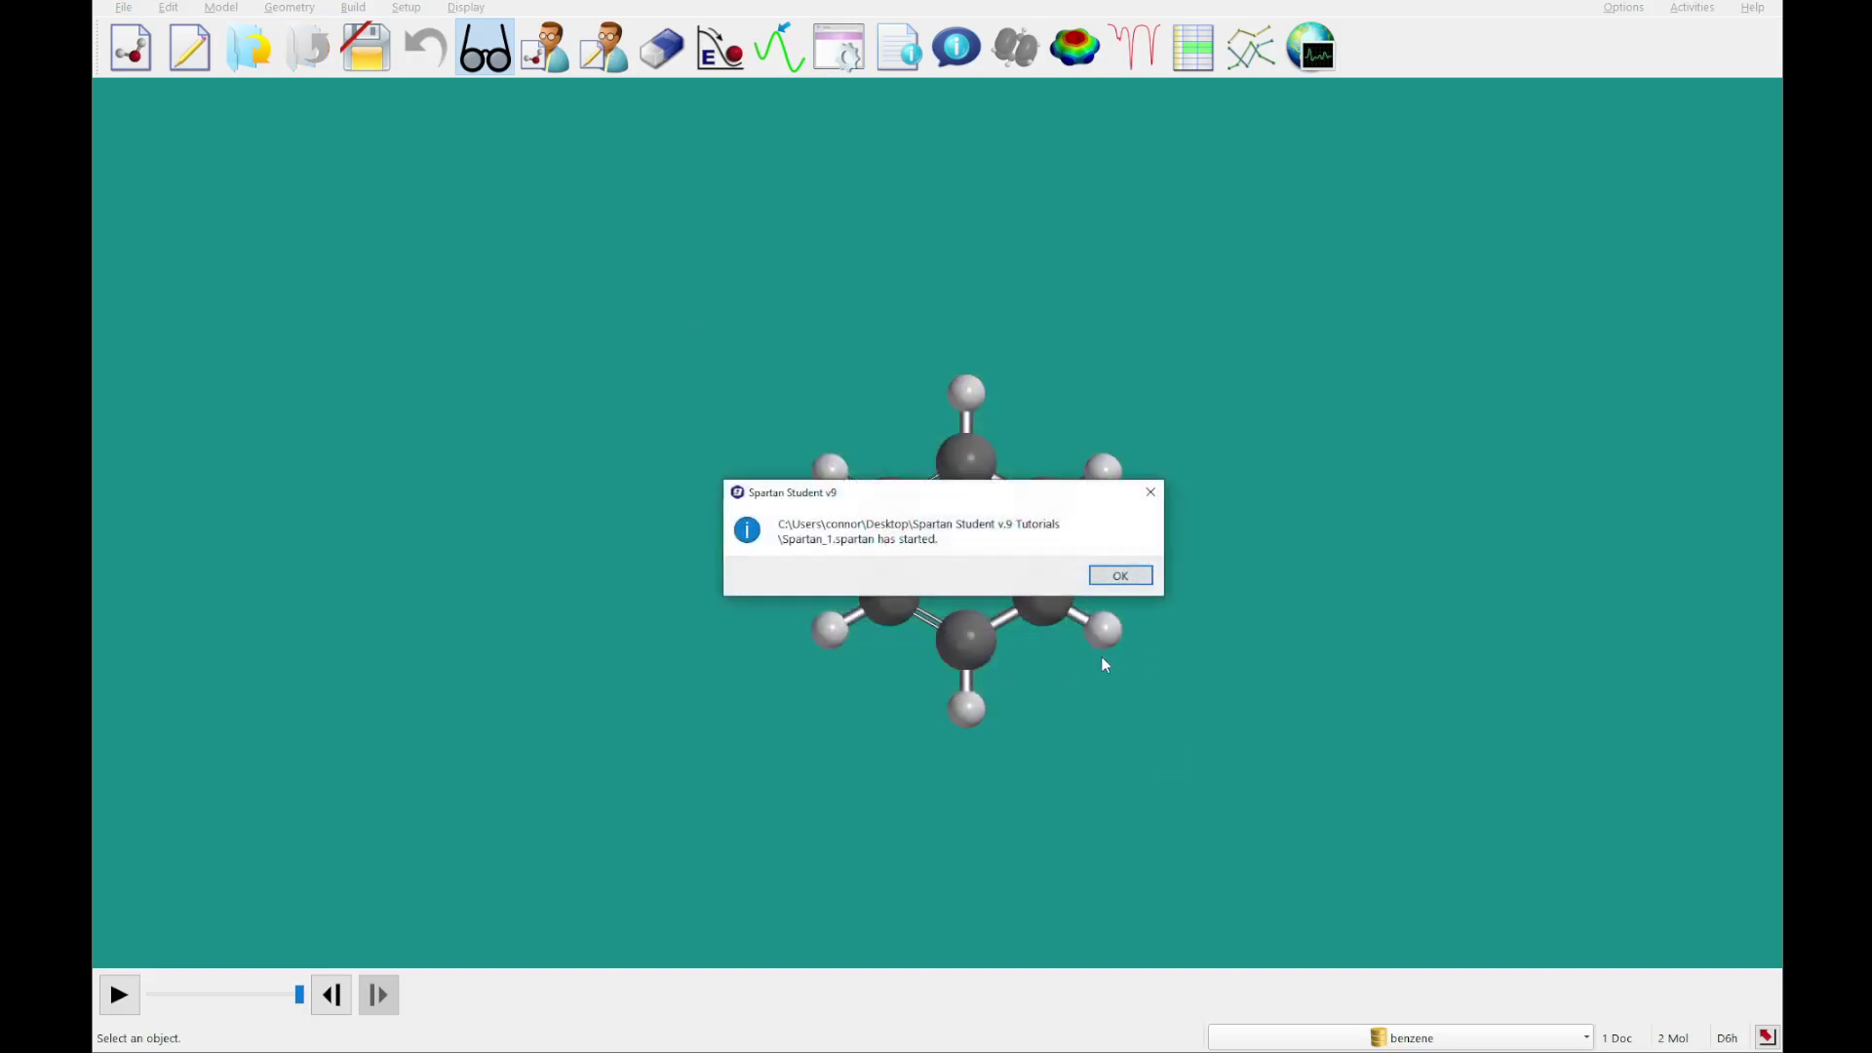
left_click(1109, 578)
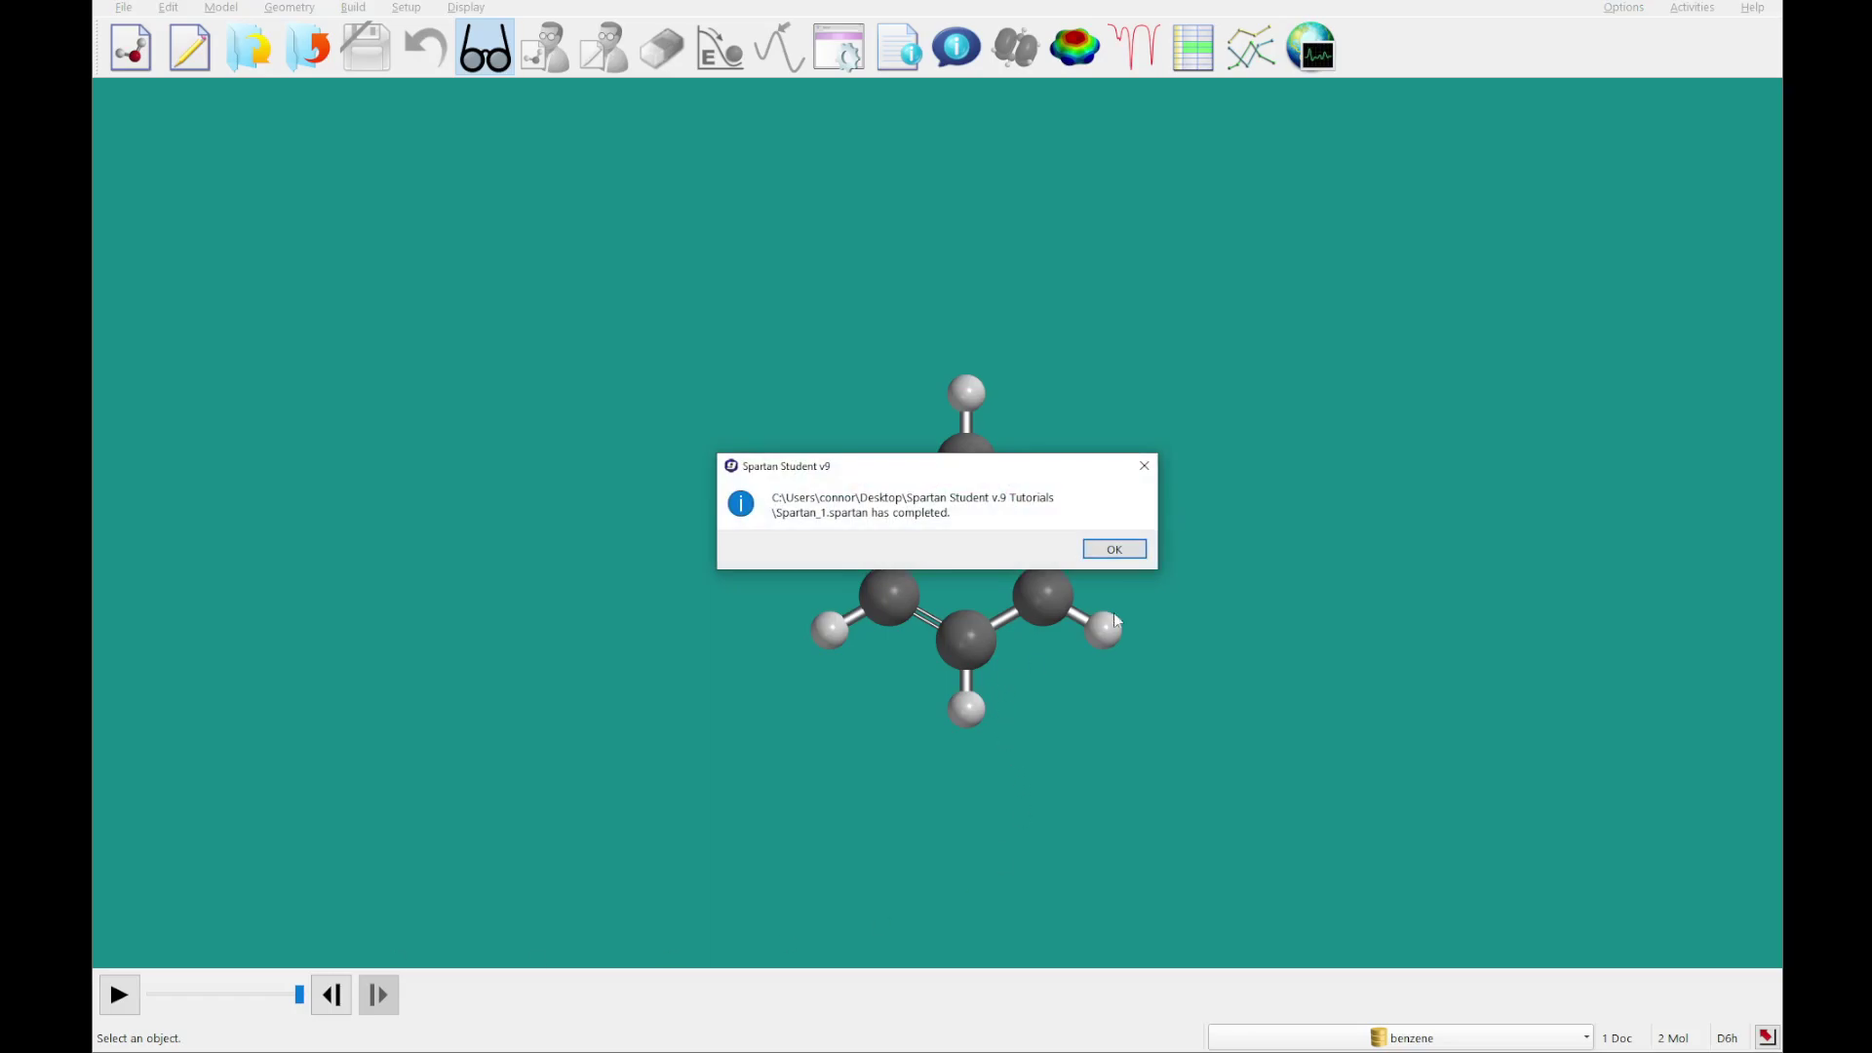
After the job completes, move benzene up and to the left.
left_click(1114, 549)
mouse_move(1111, 560)
left_mouse_down()
mouse_move(1202, 579)
mouse_move(1088, 585)
left_mouse_up()
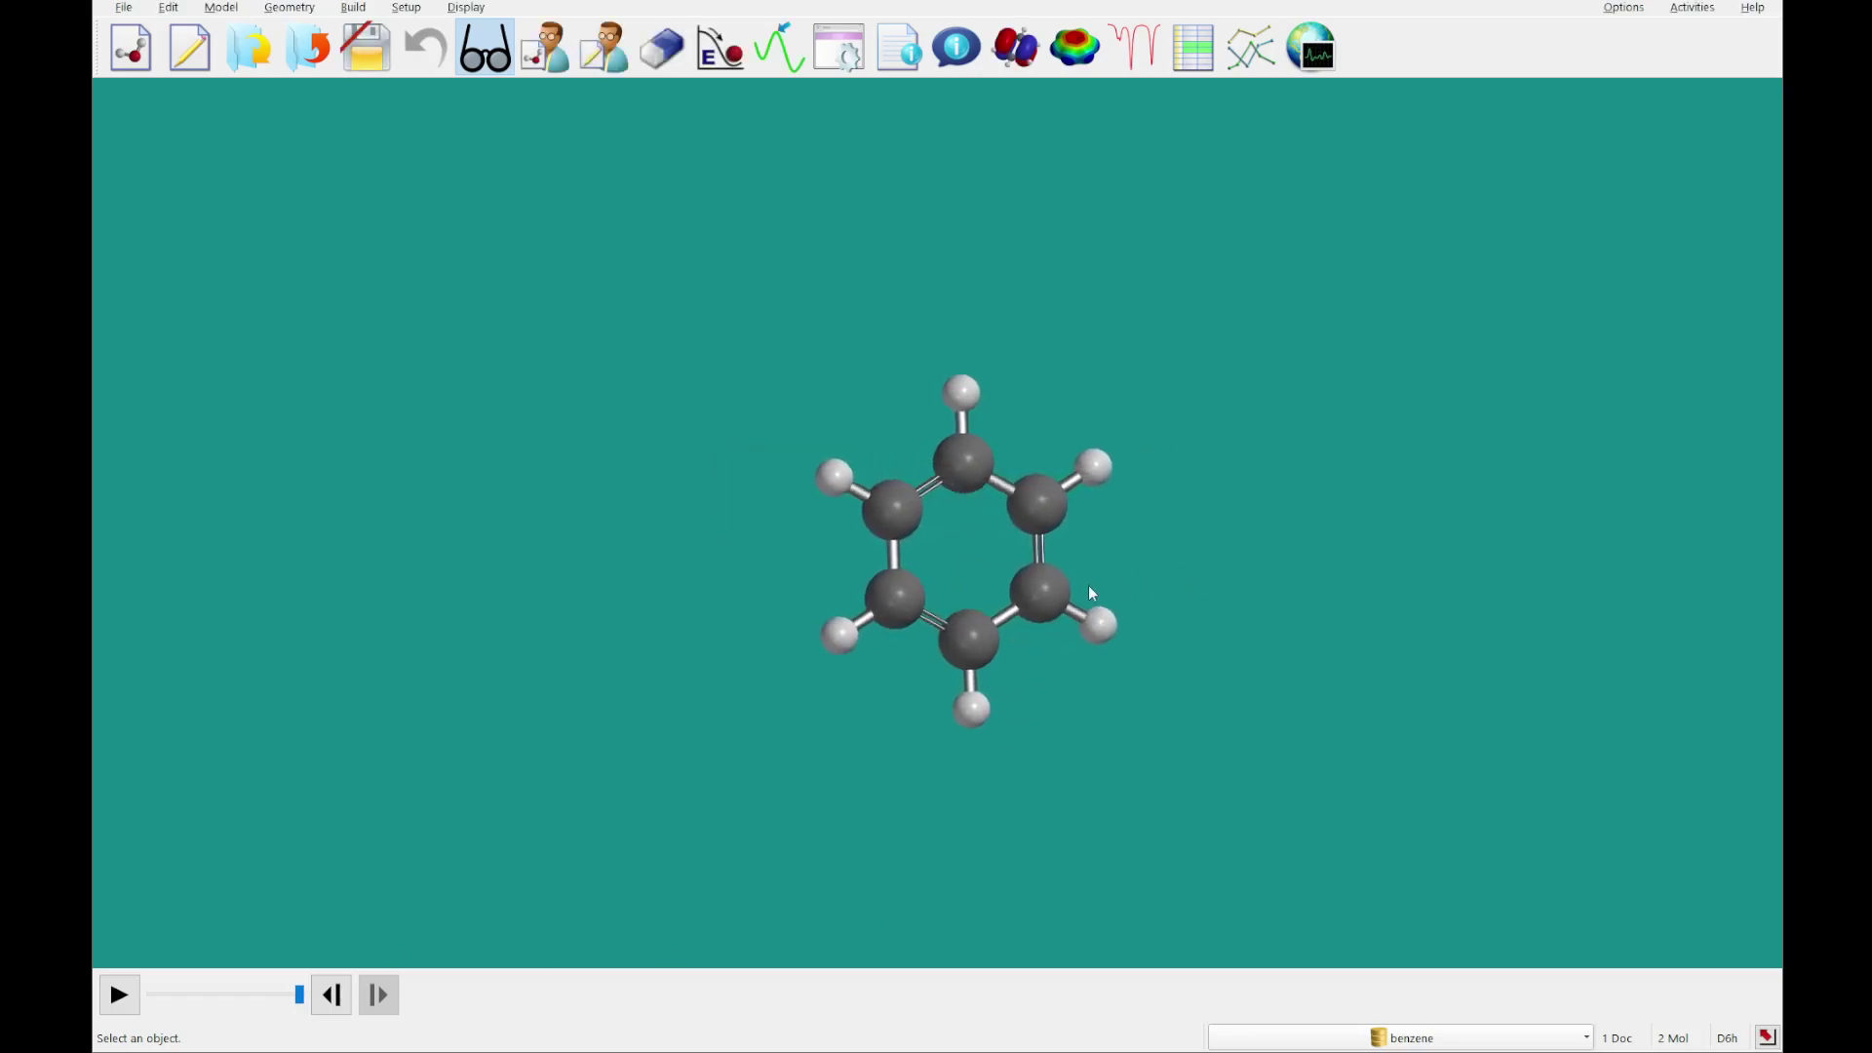
right_click_drag(1299, 698, 1008, 630)
Display molecules M0001 and M0002 together from the spreadsheet and shift them right.
left_click(1192, 47)
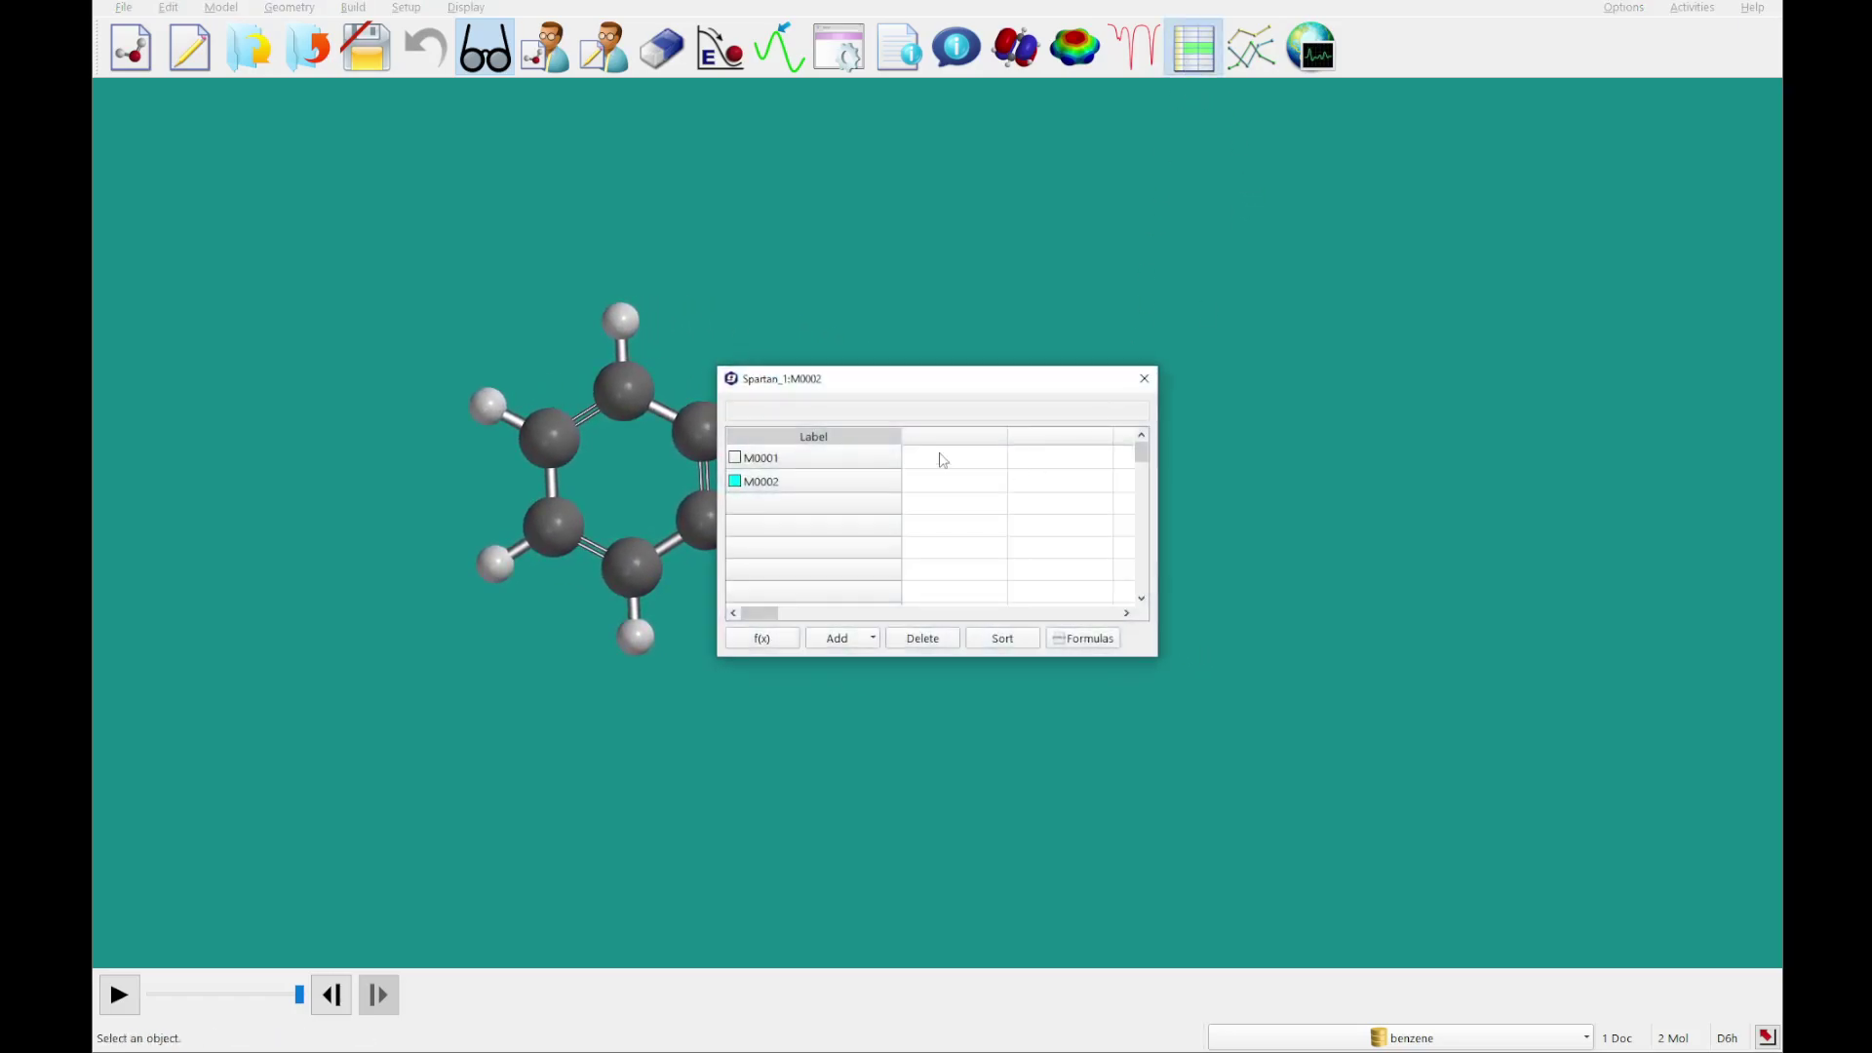
left_click_drag(878, 384, 1226, 340)
left_click(1079, 413)
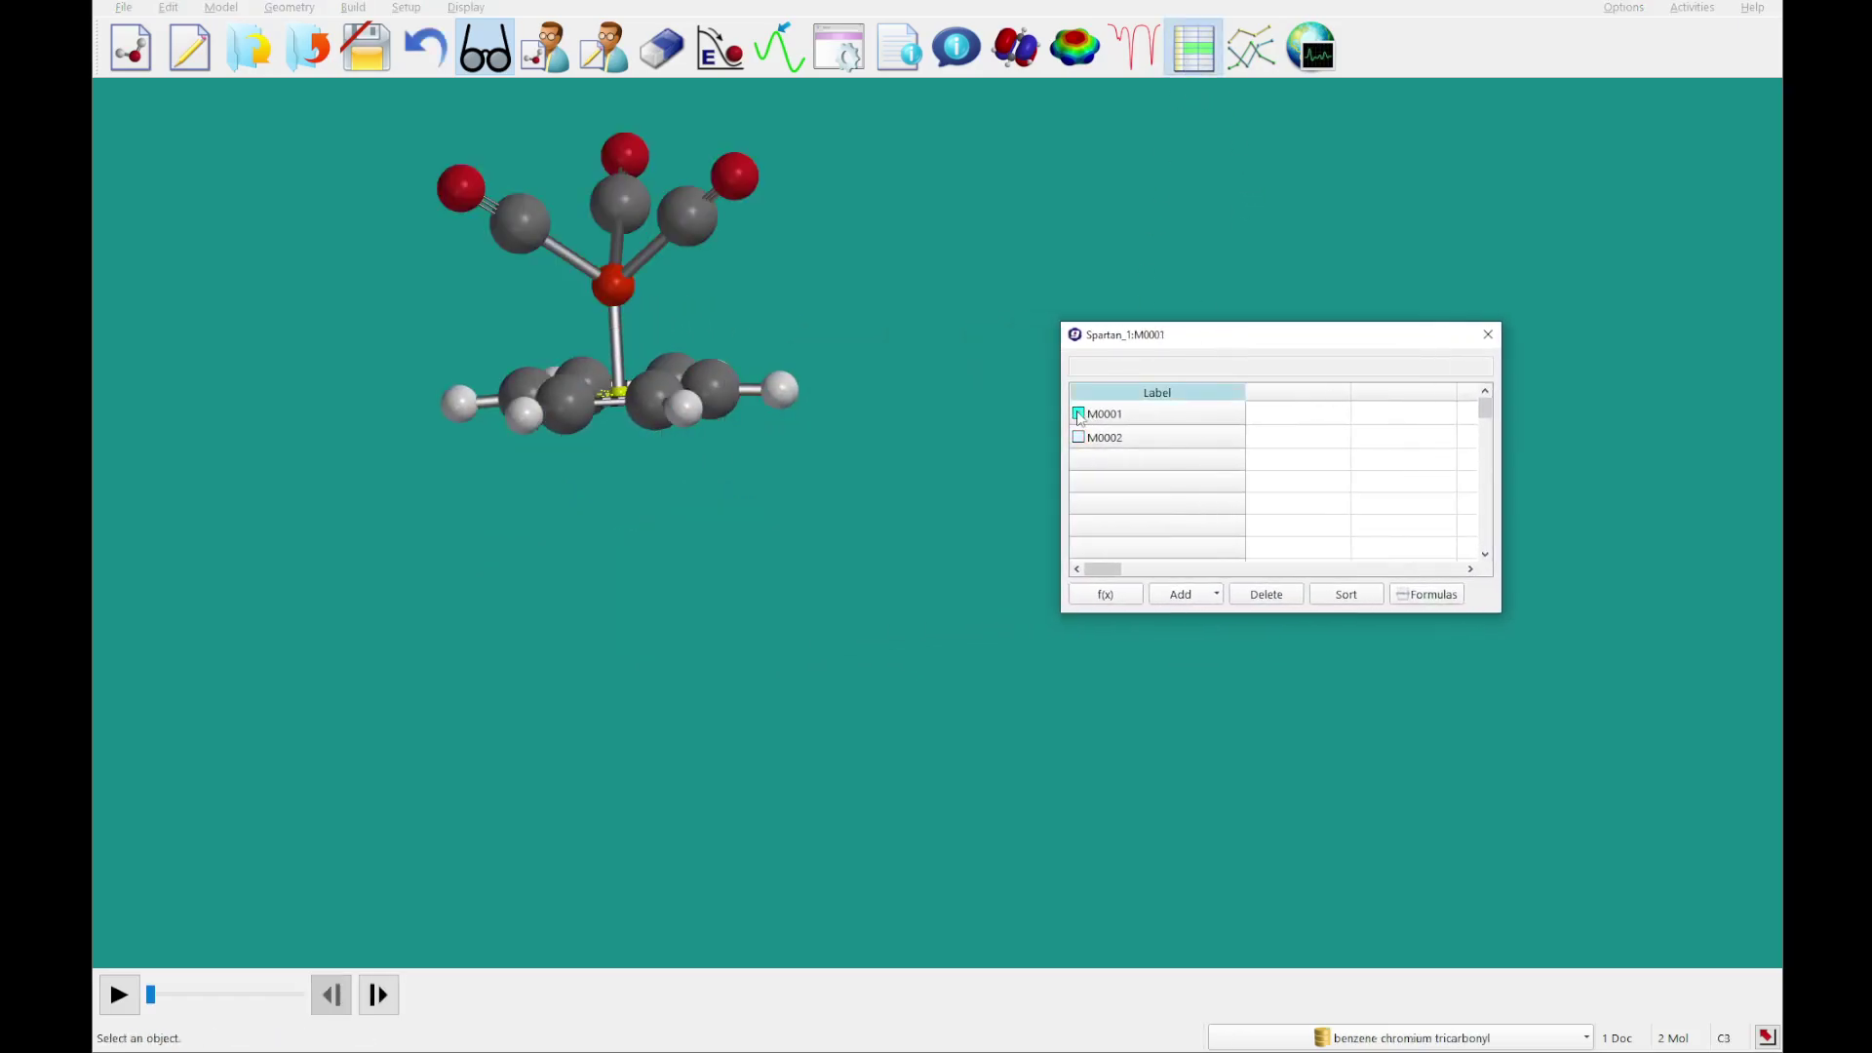
left_click(1078, 436)
mouse_move(767, 539)
right_mouse_down()
mouse_move(819, 539)
mouse_move(801, 542)
right_mouse_up()
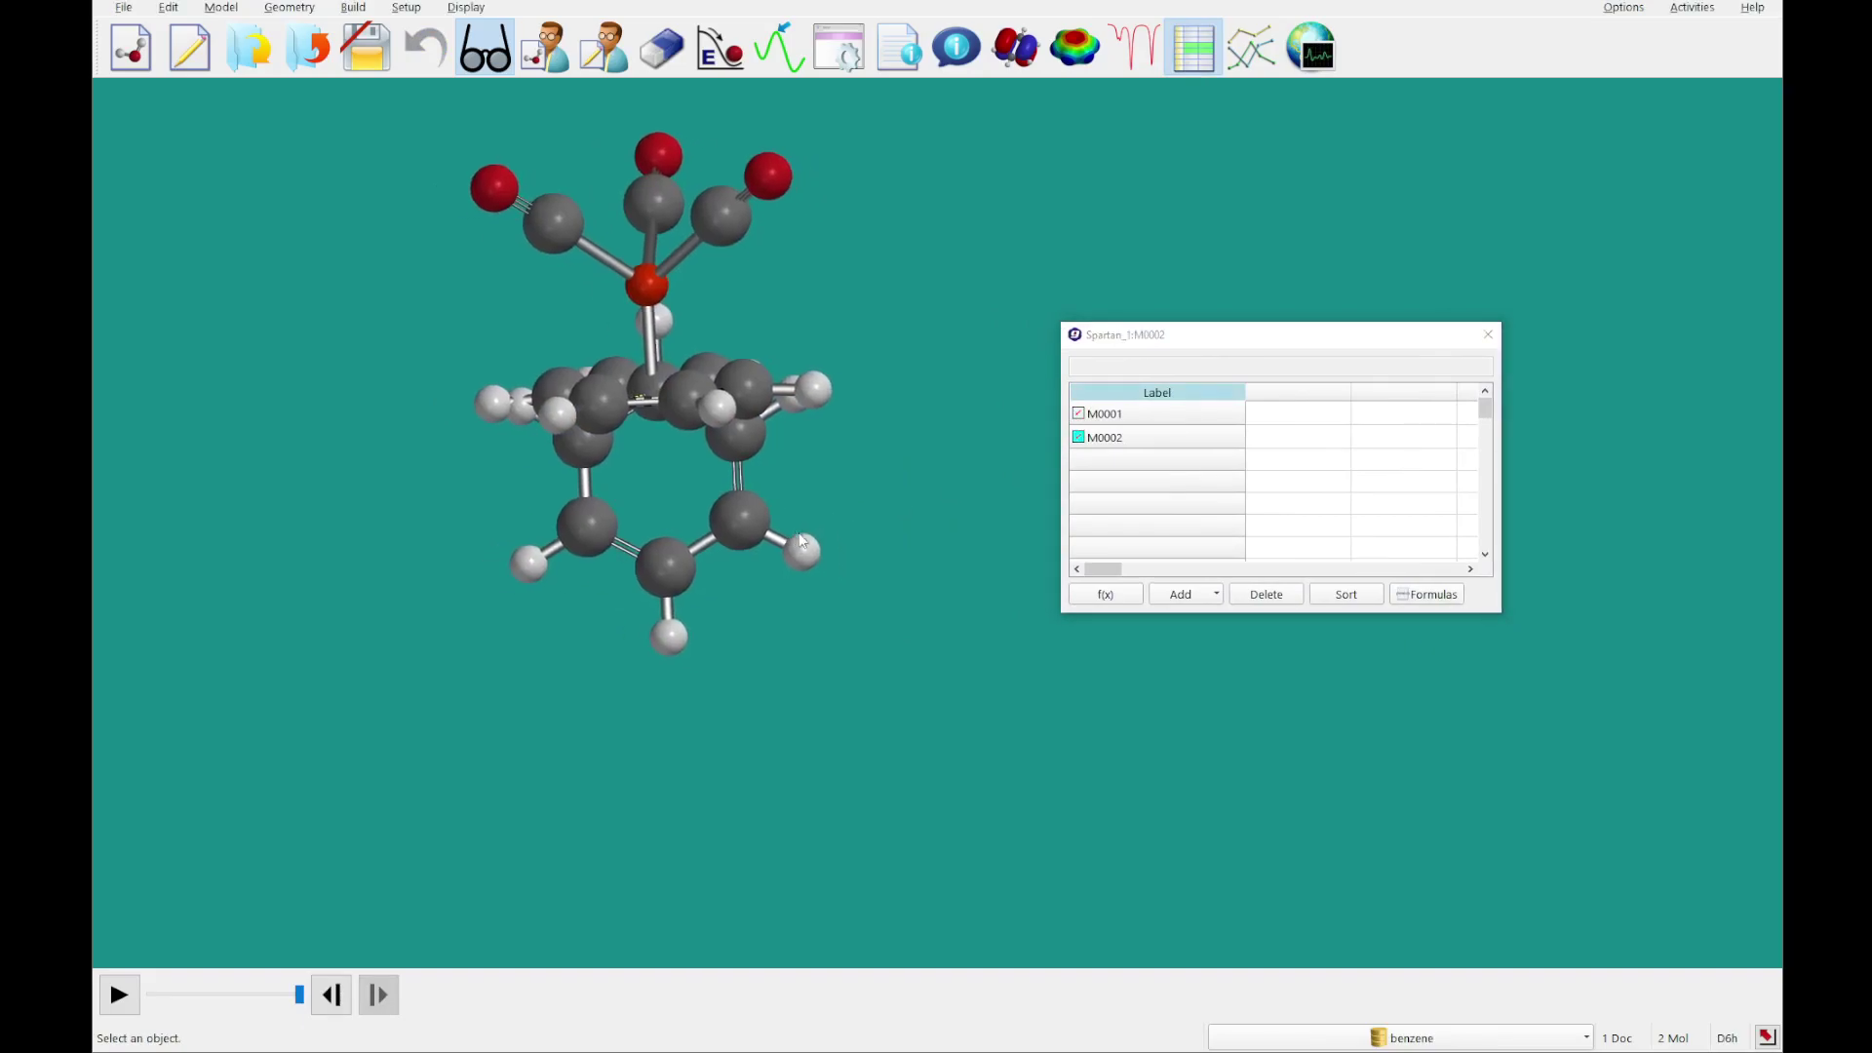
right_click_drag(801, 541, 985, 570)
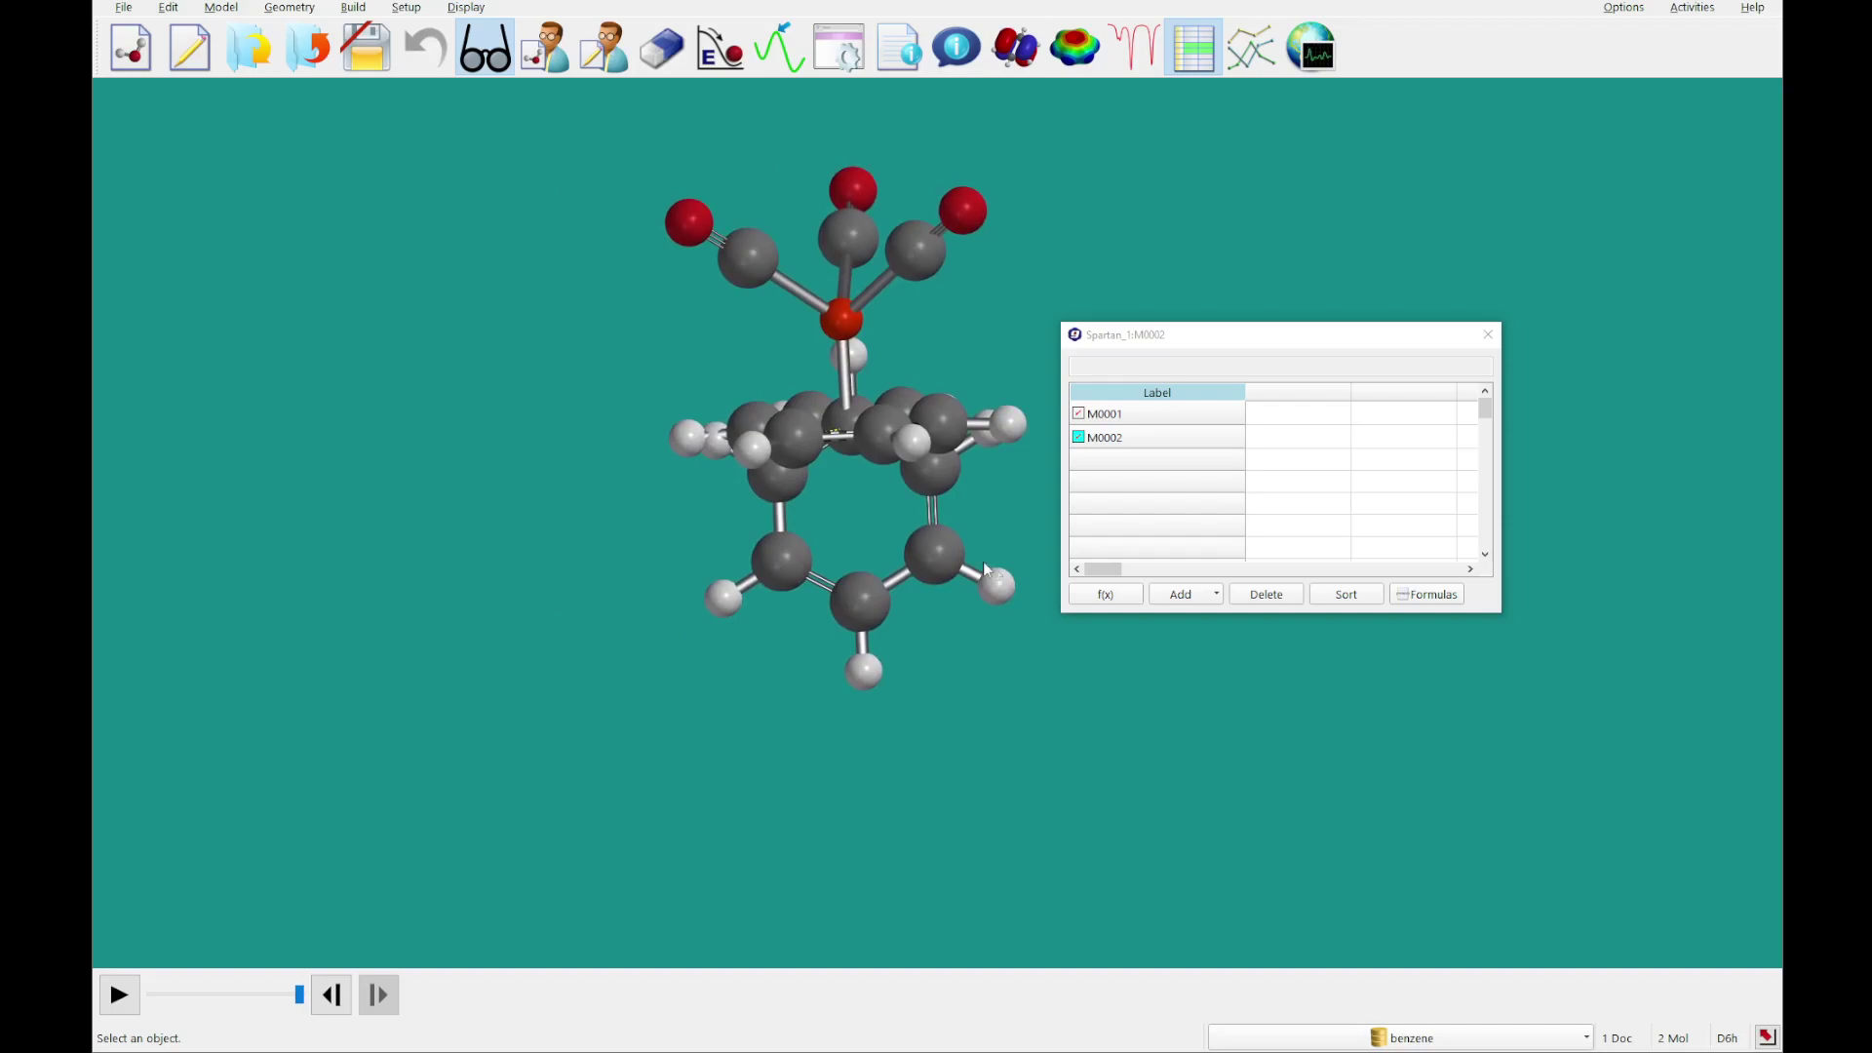
Uncouple the molecules, place benzene left of the complex, and turn the complex's ring face-on.
left_click(221, 8)
left_click(435, 193)
right_click_drag(1006, 703, 601, 597)
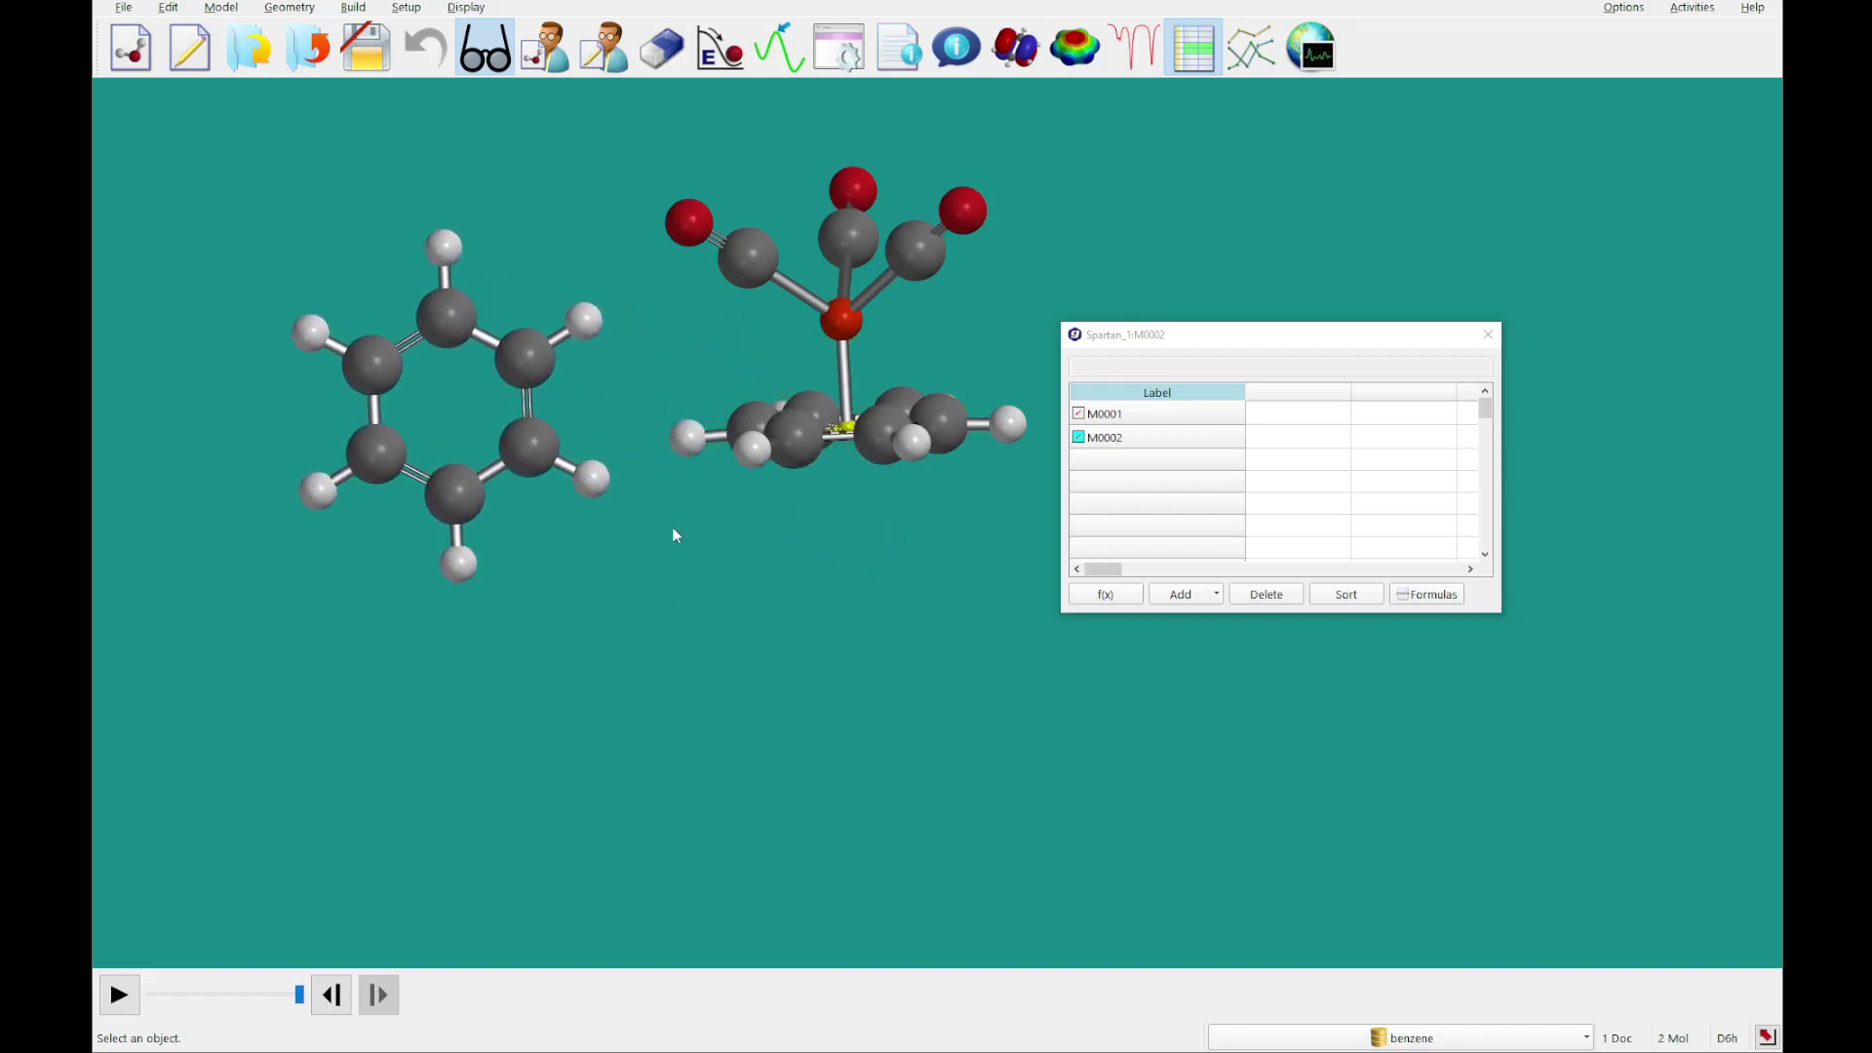
left_click(794, 452)
left_click_drag(891, 663, 868, 528)
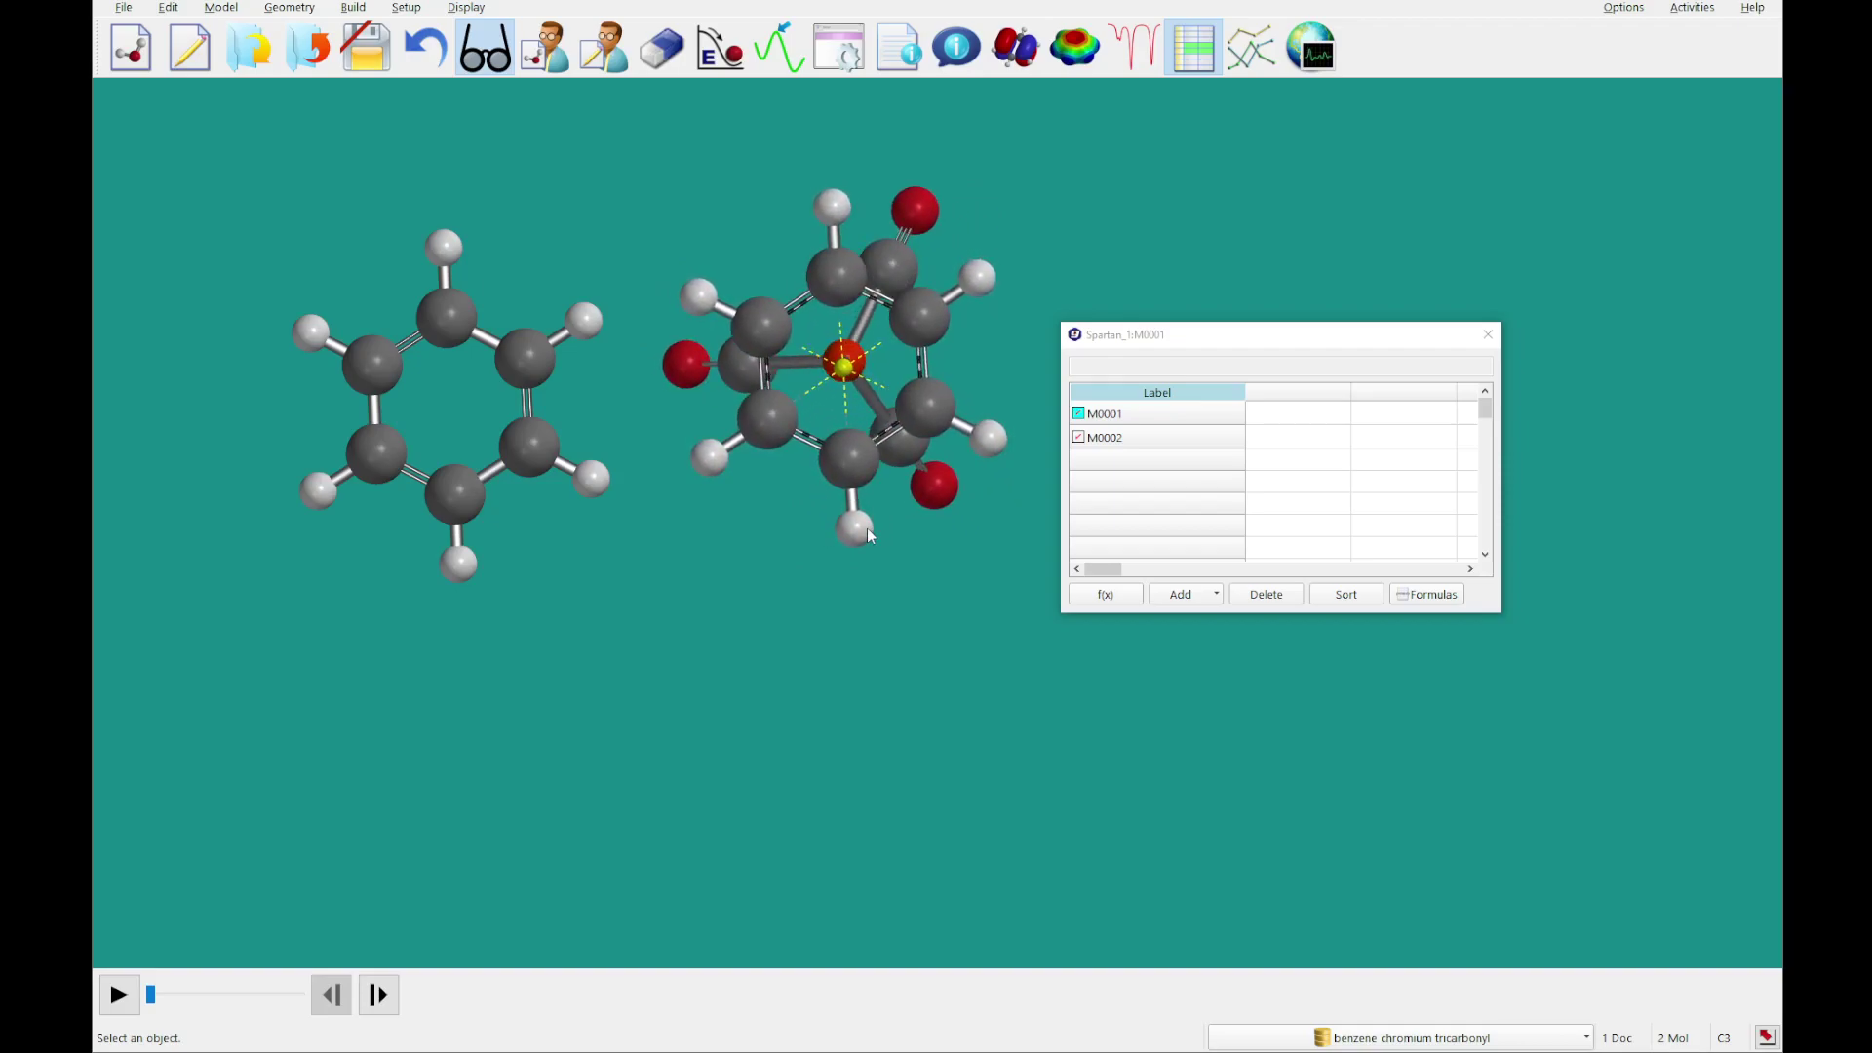
Close the spreadsheet, recouple the molecules, and centre both in the view.
right_click_drag(868, 527, 873, 556)
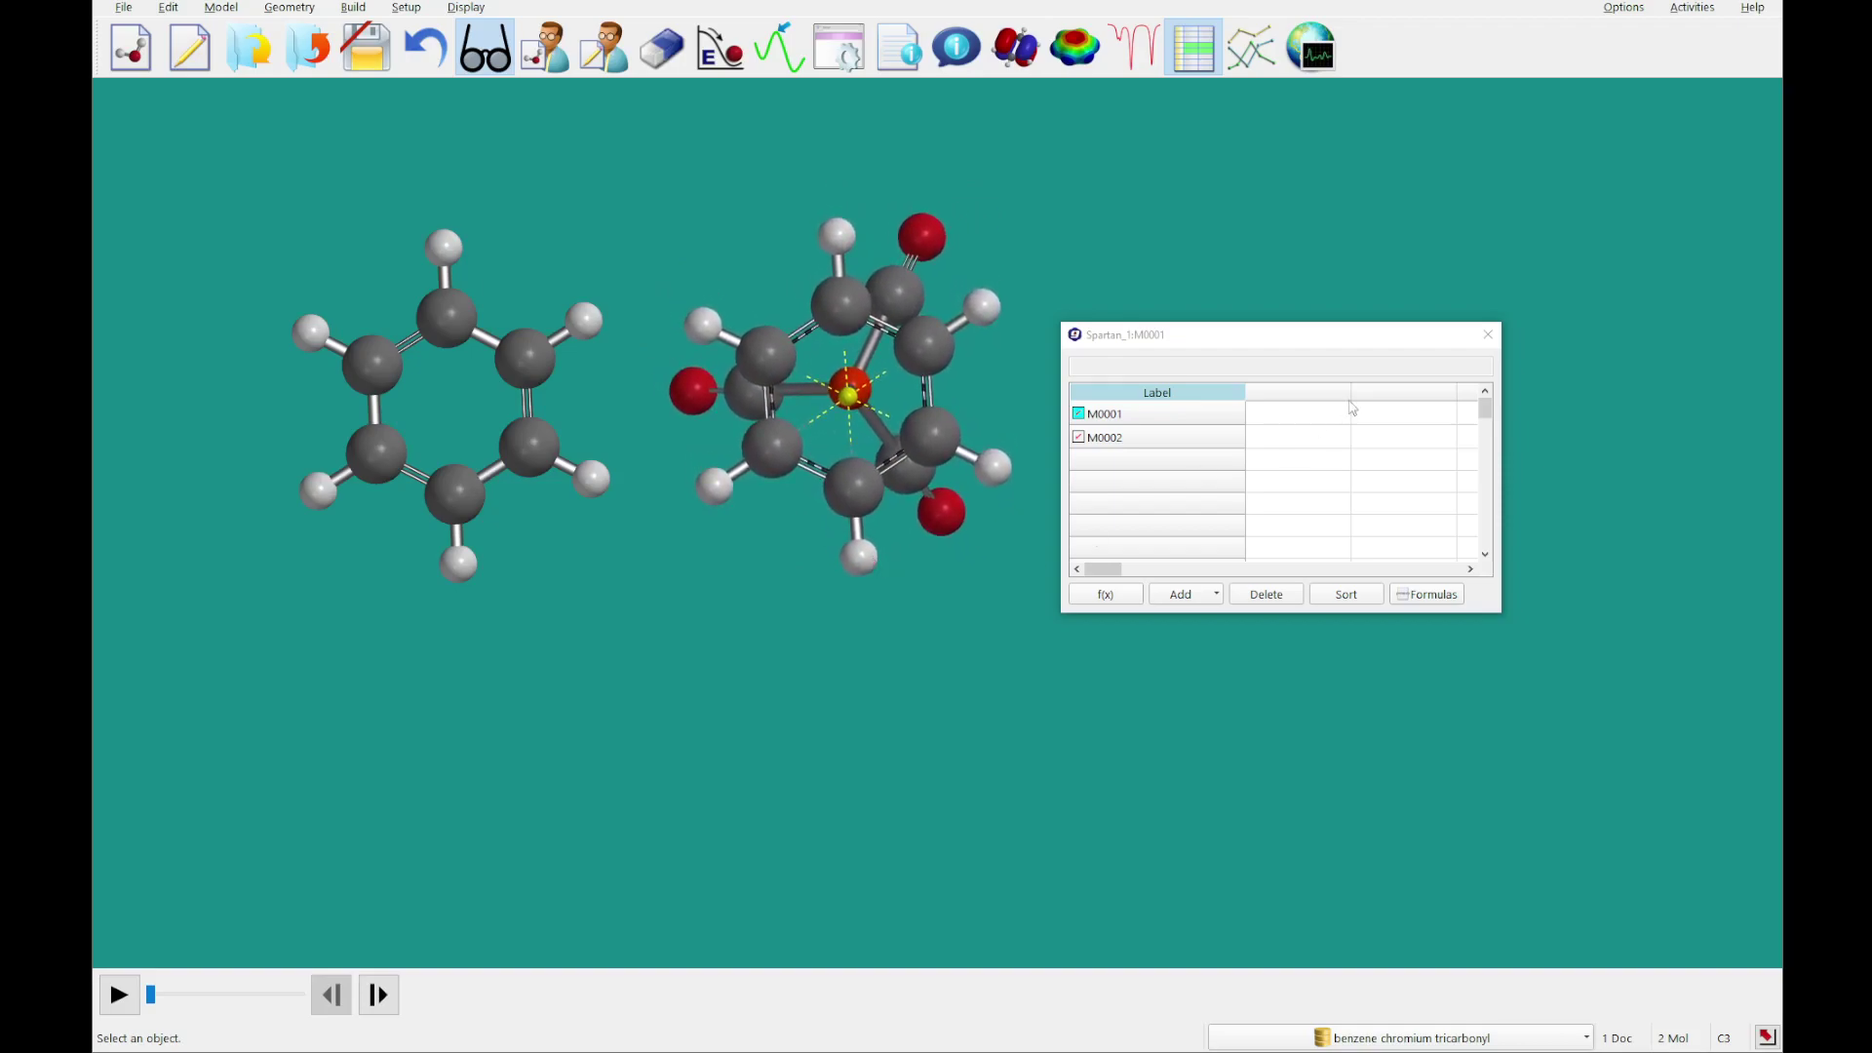
left_click(1487, 334)
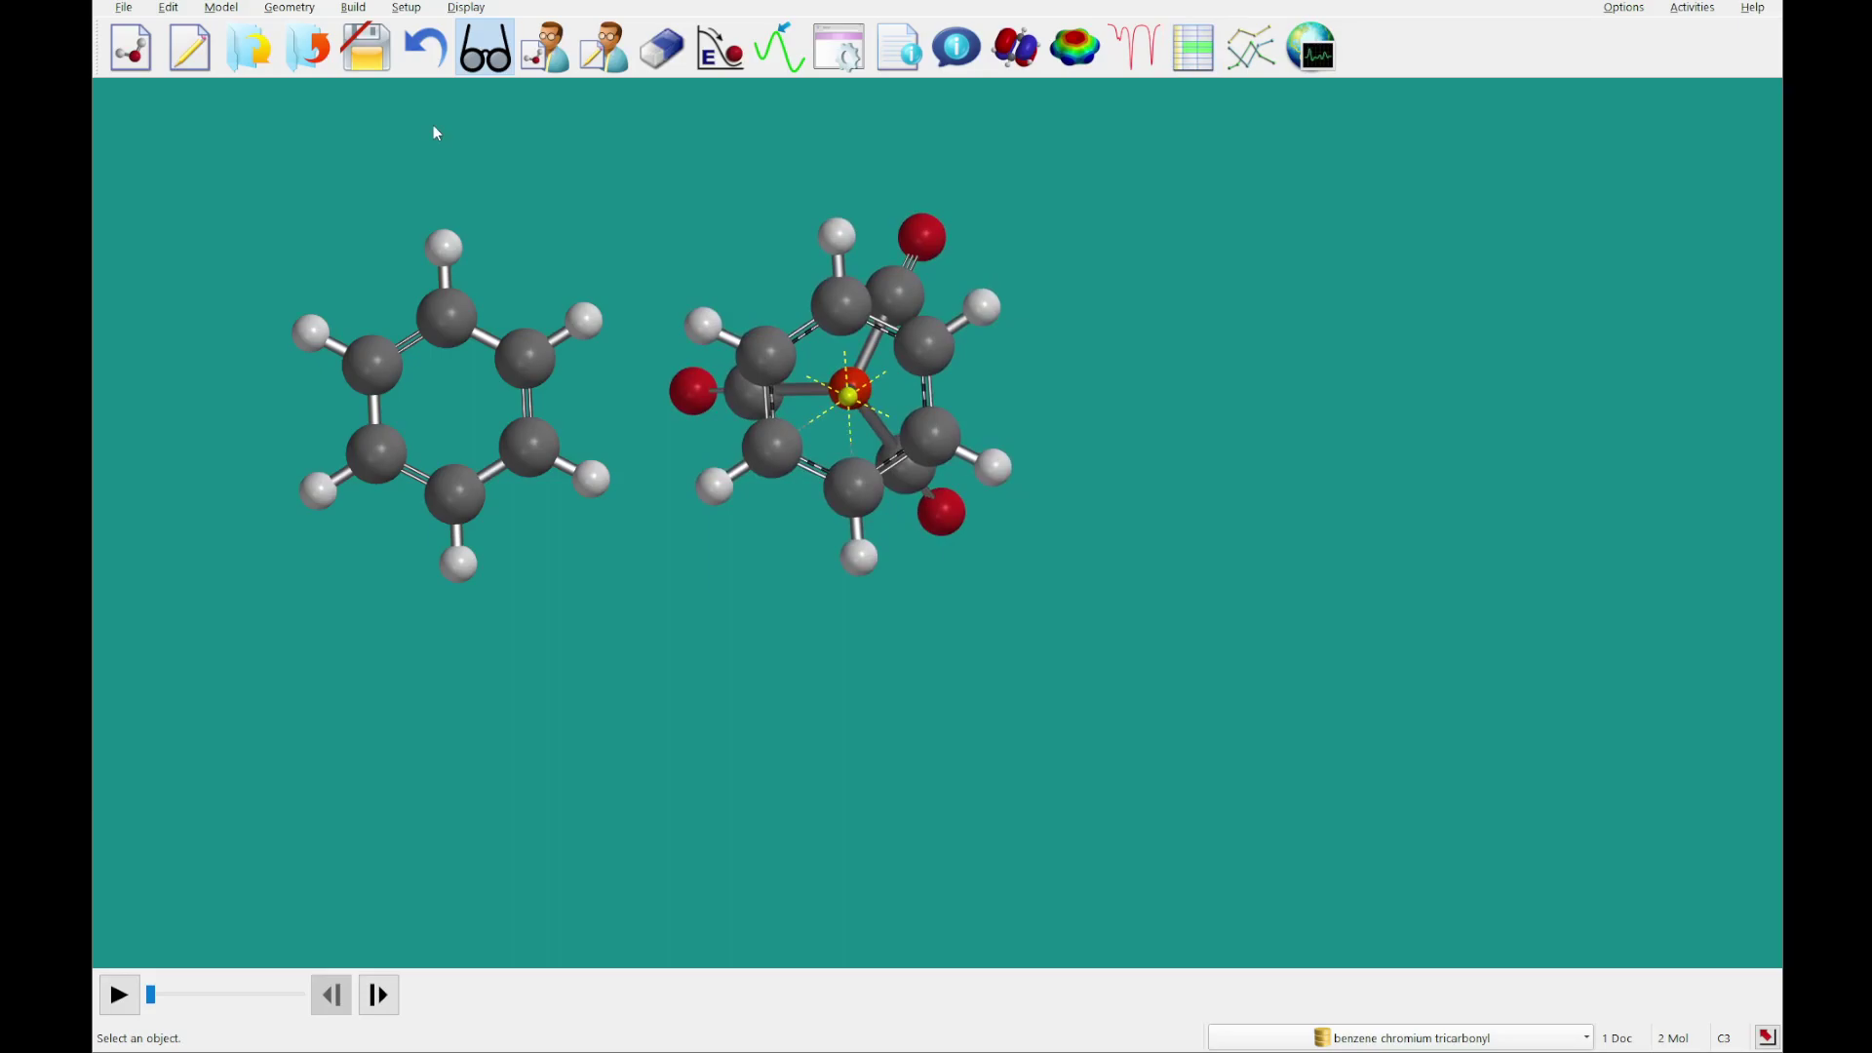
left_click(222, 7)
left_click(603, 495)
right_click_drag(526, 749, 783, 864)
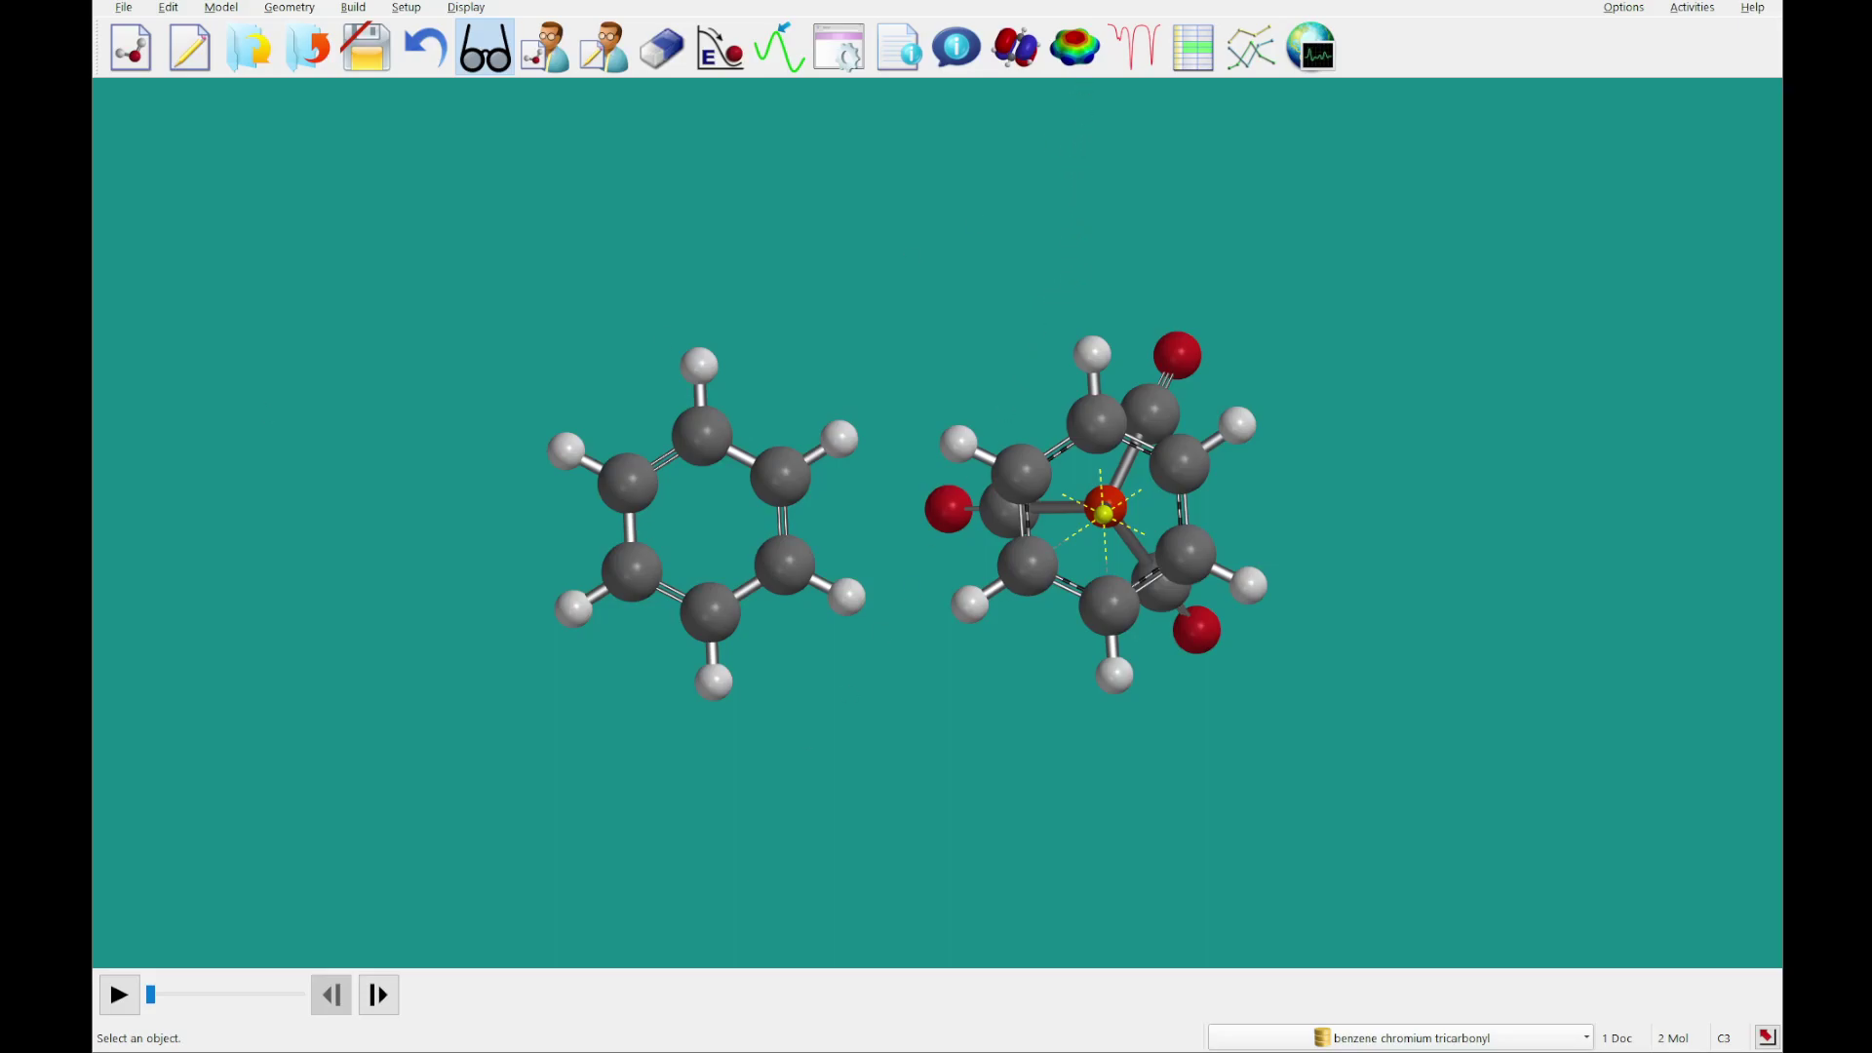
Turn on the electrostatic potential map surfaces.
left_click(1074, 47)
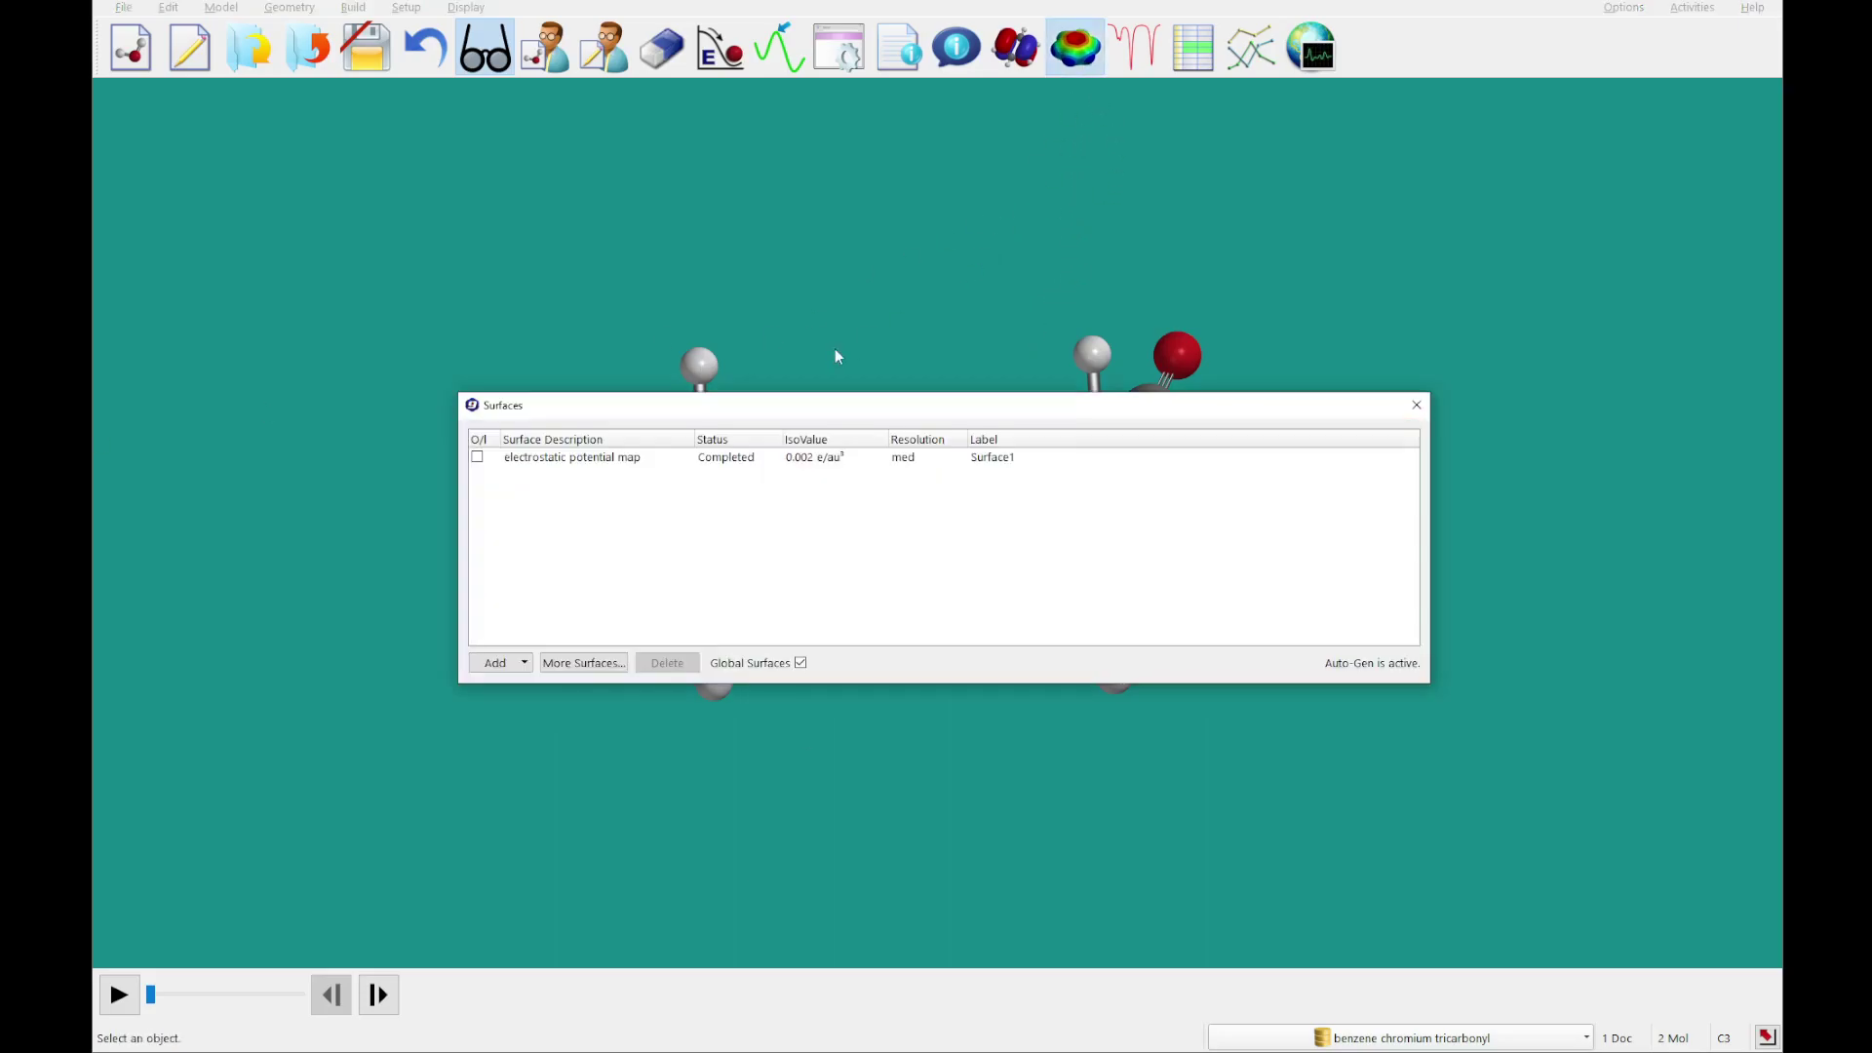
left_click(478, 457)
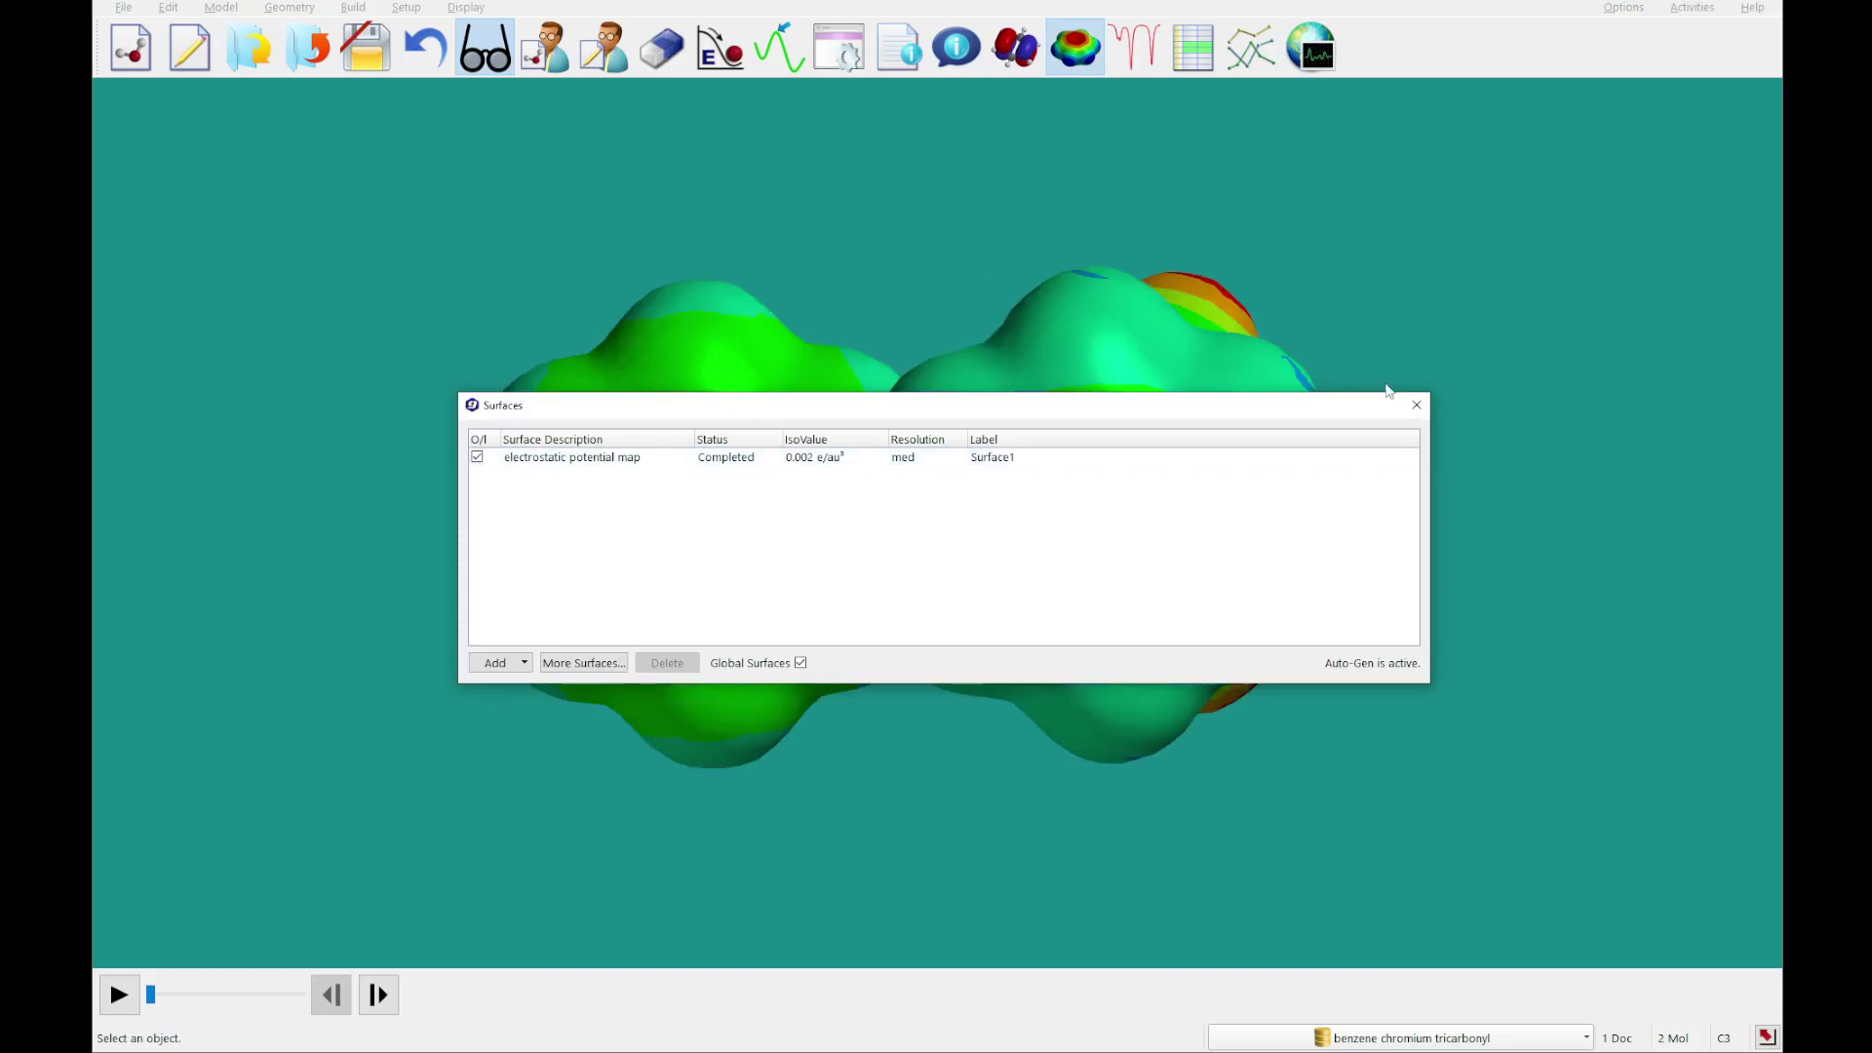
left_click(1419, 407)
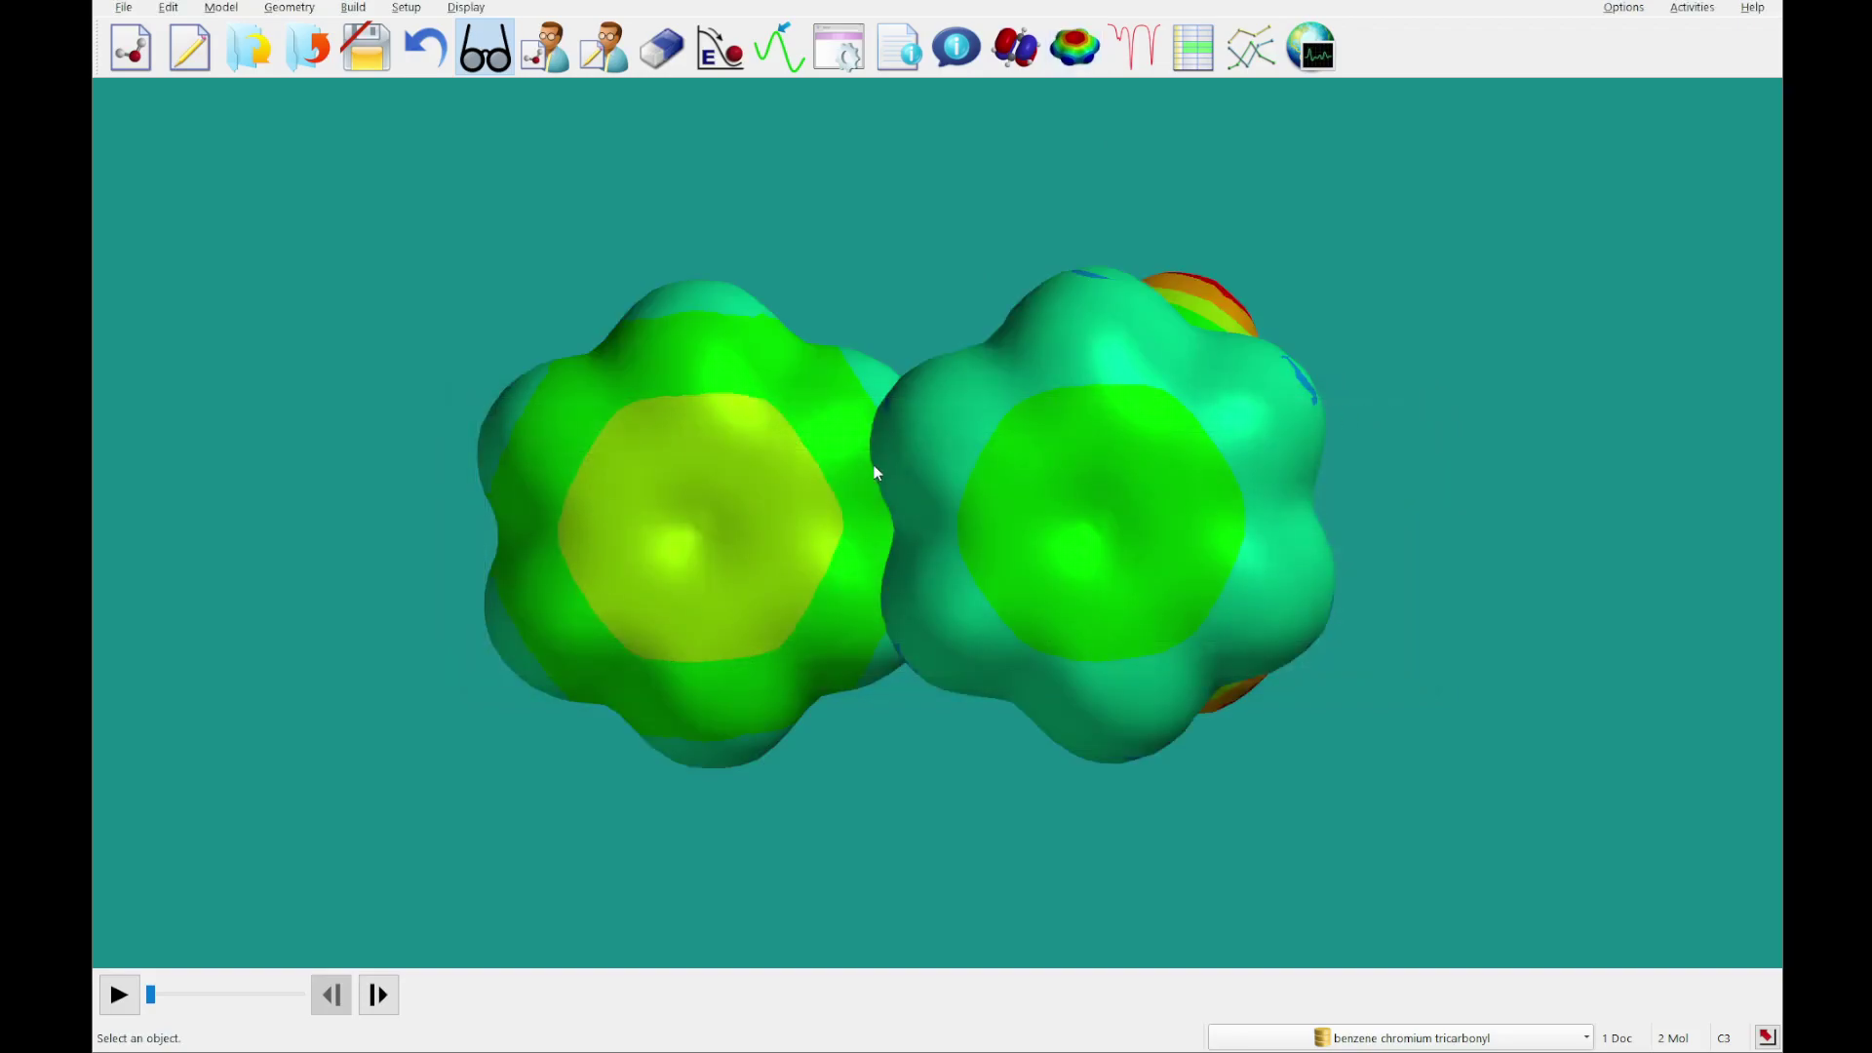
Reset the potential map range to -200.617 to 87.5159 and turn on its colour legend.
right_click(727, 539)
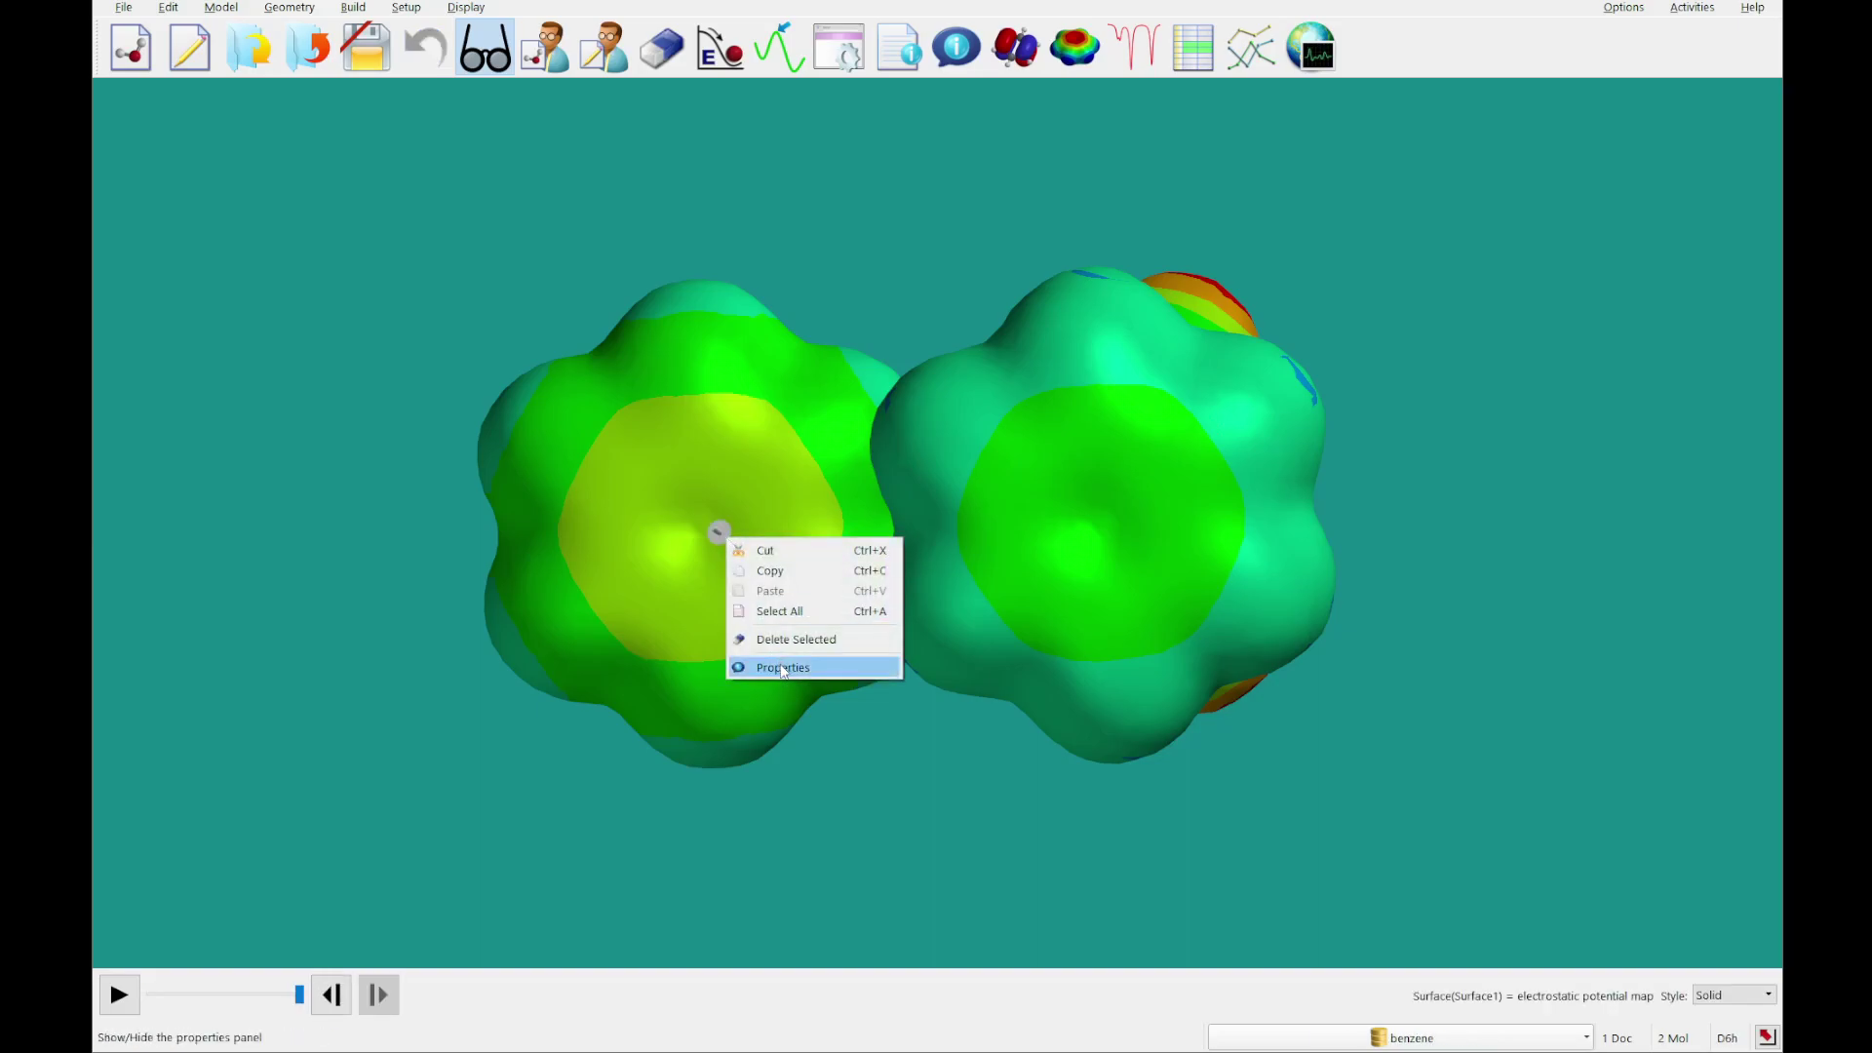
left_click(783, 668)
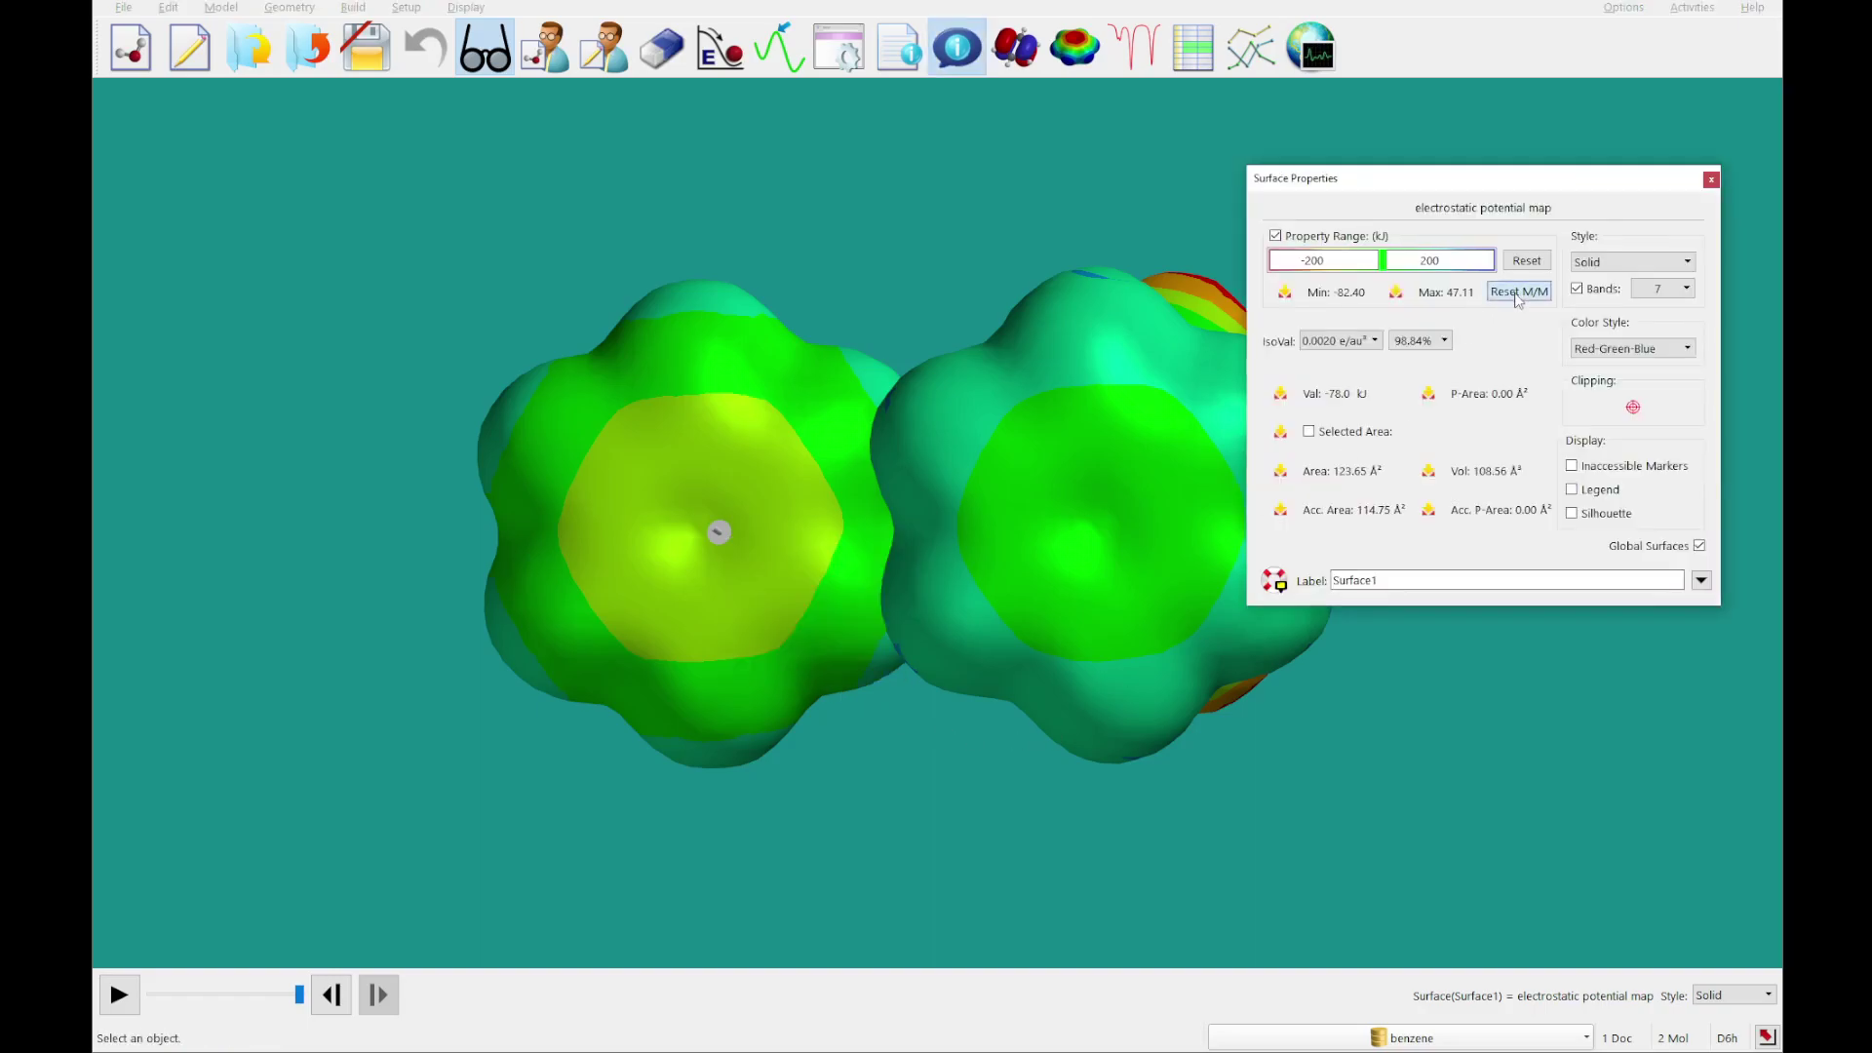
left_click(1519, 296)
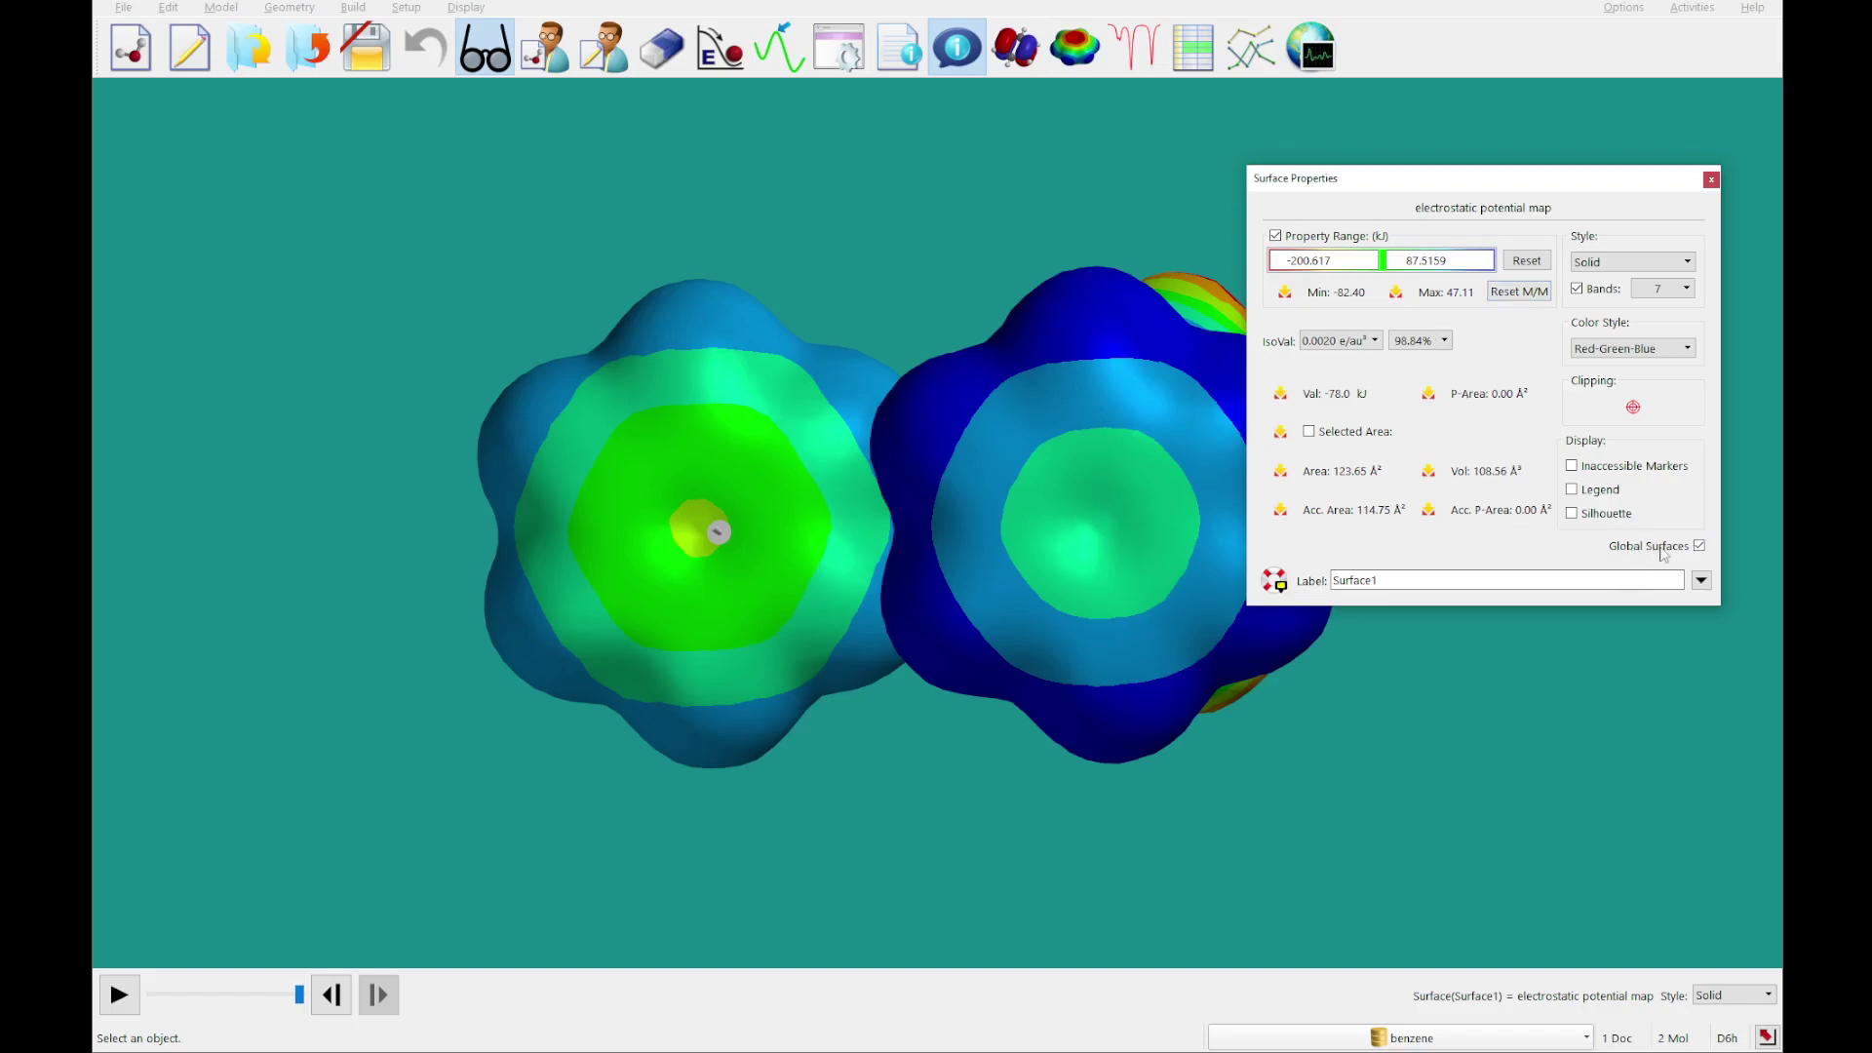
left_click(1571, 489)
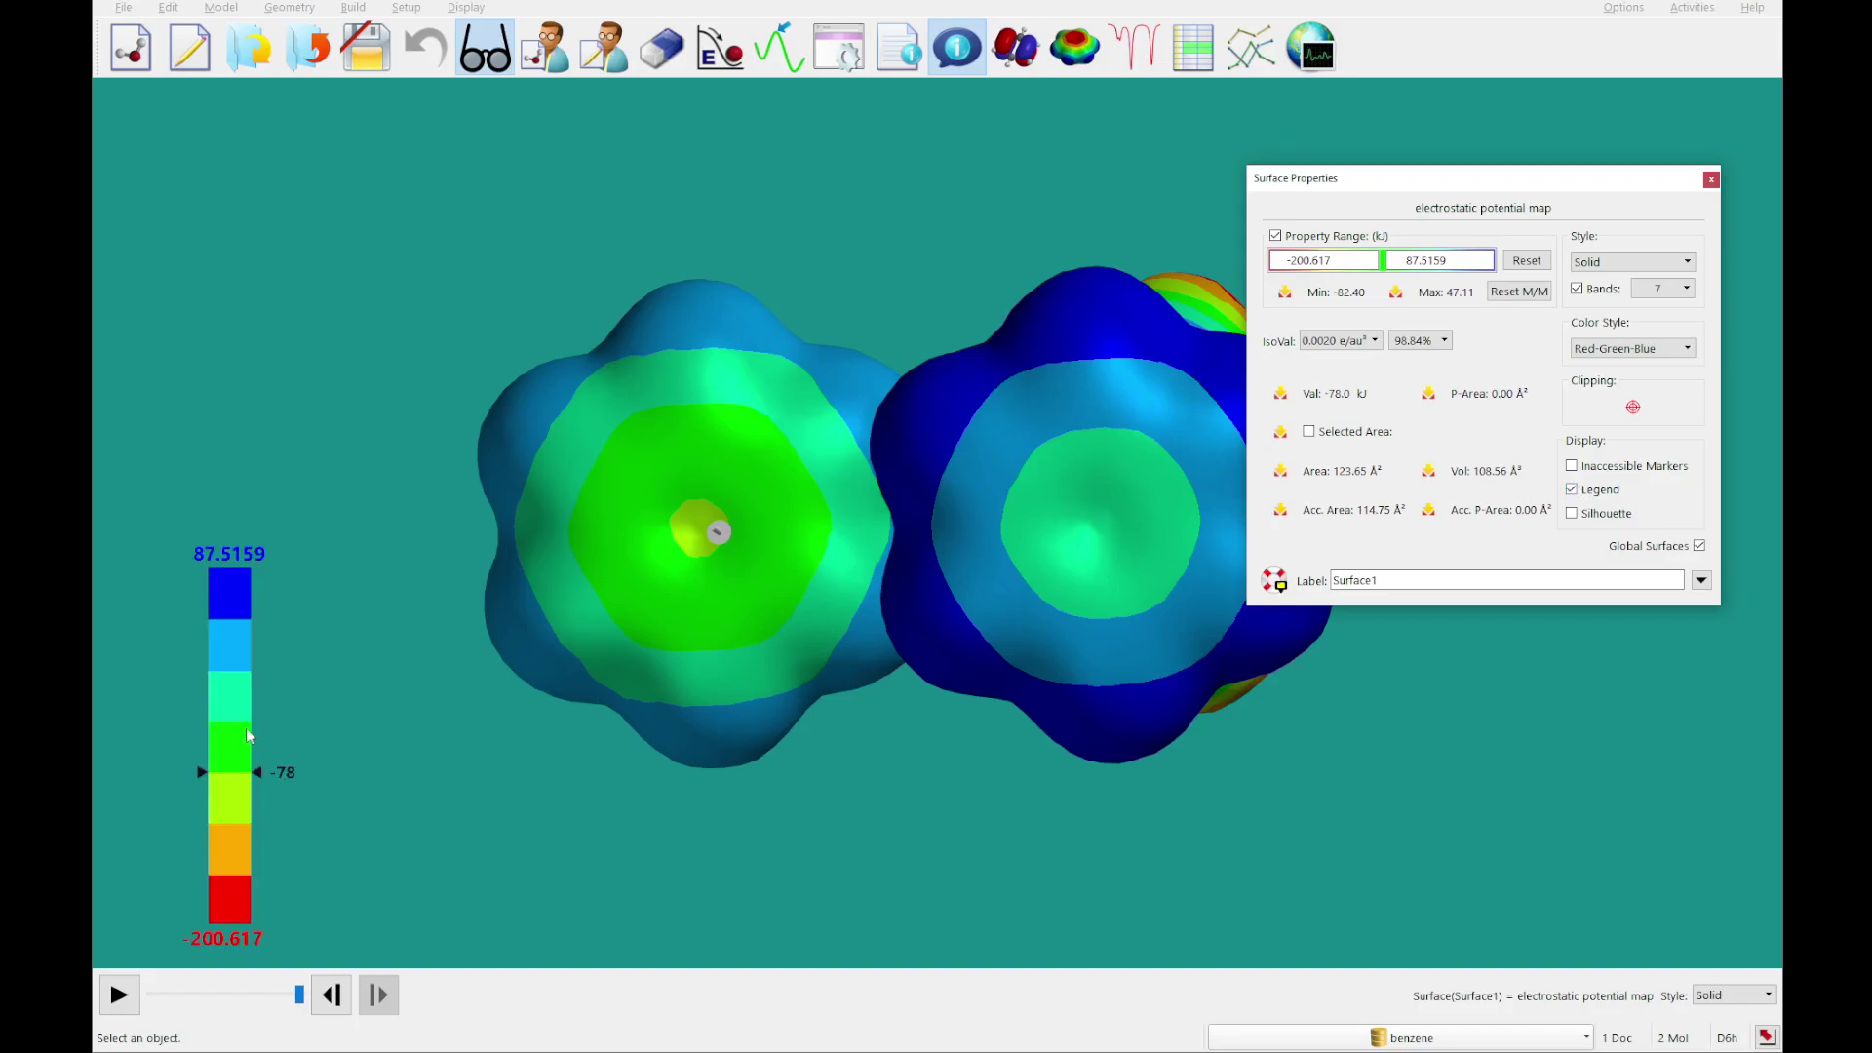
Read the potential at the free benzene ring centre, about -82.
left_click(1711, 182)
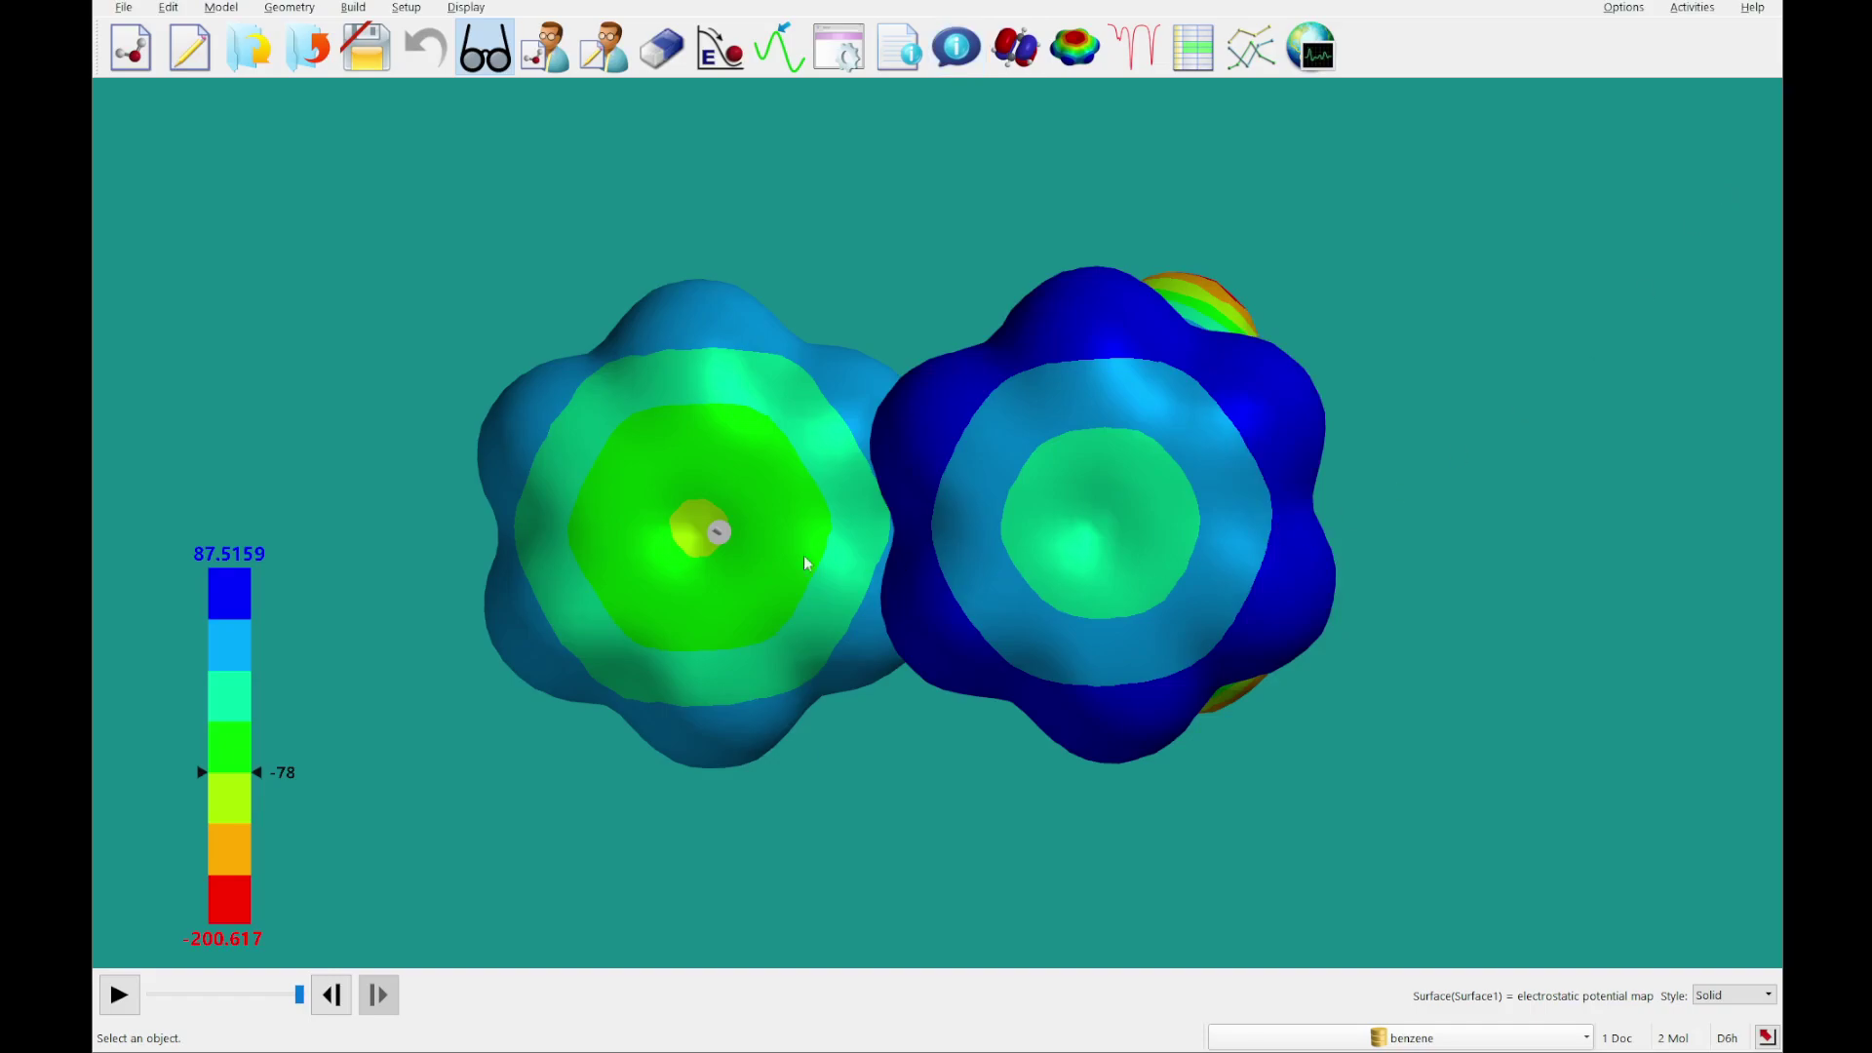
left_click(684, 532)
left_click_drag(705, 539, 709, 535)
left_click(680, 472)
left_click(690, 538)
Switch to the chromium complex and probe the potential across its benzene ring.
key("Left")
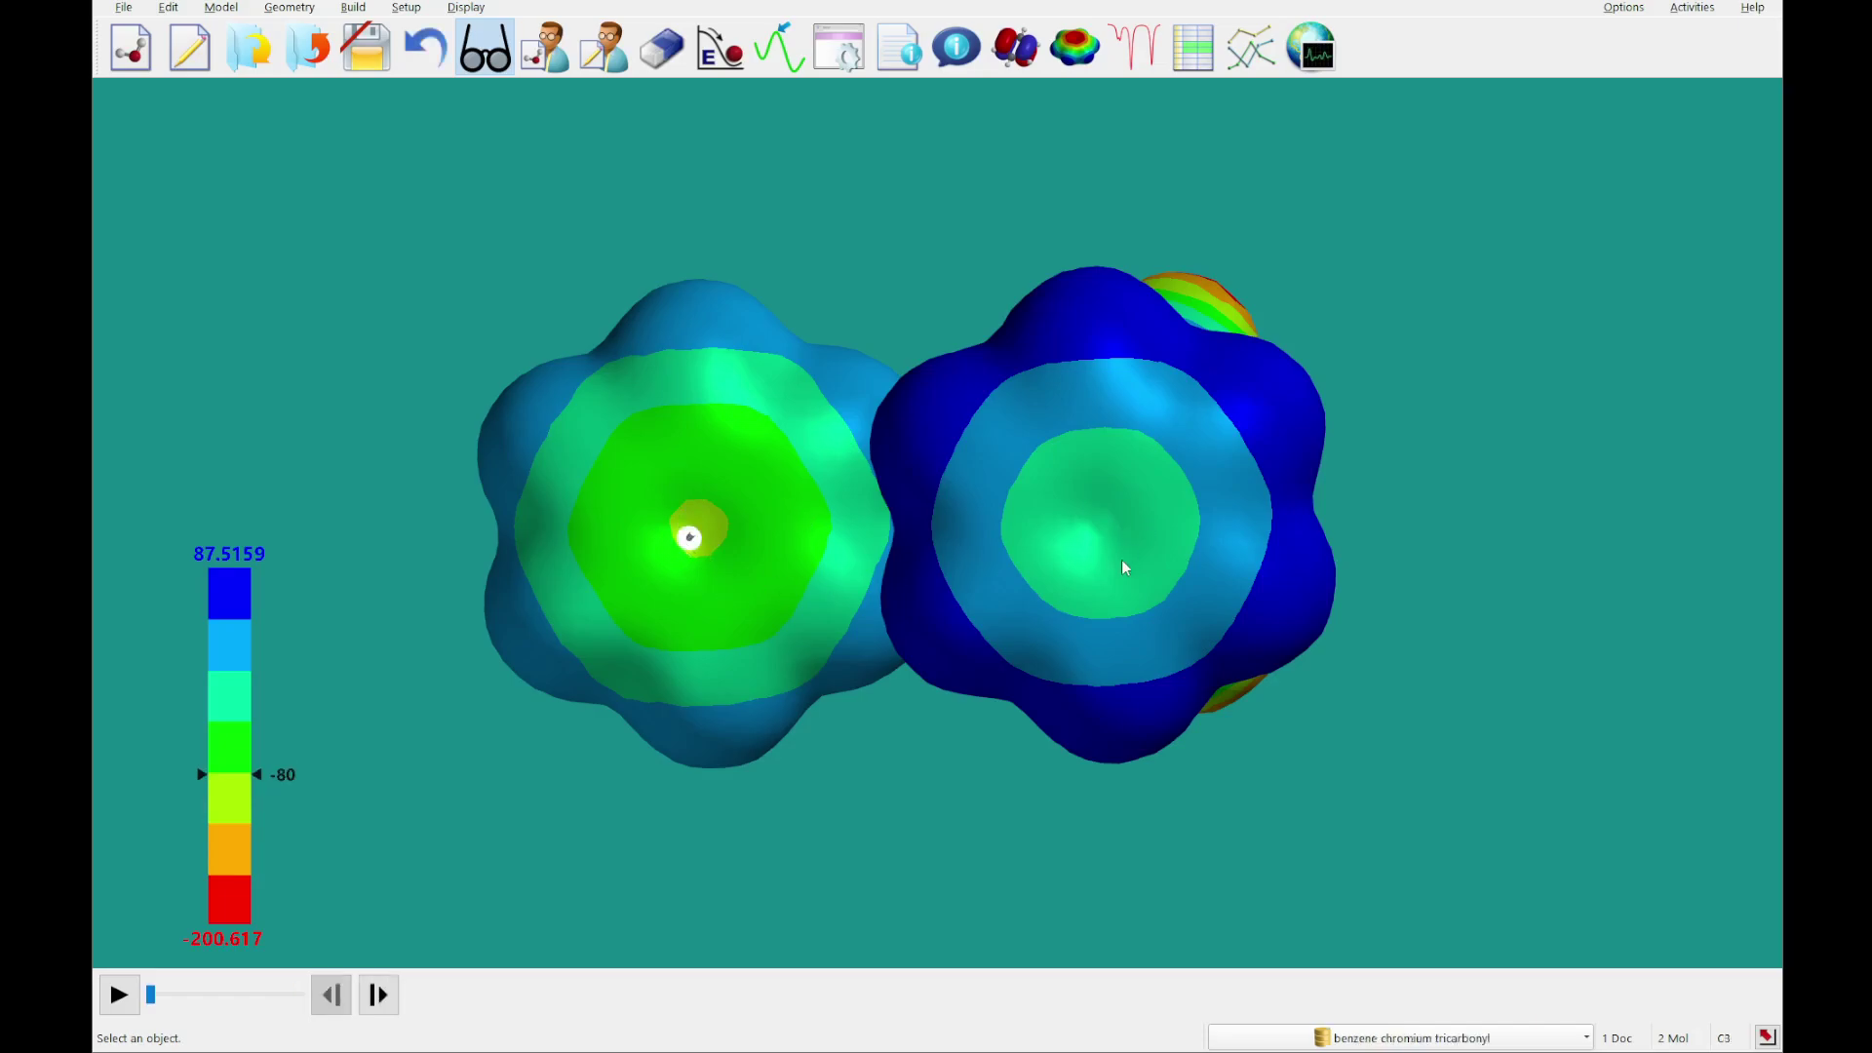
left_click(1078, 529)
left_click_drag(1088, 628, 1093, 626)
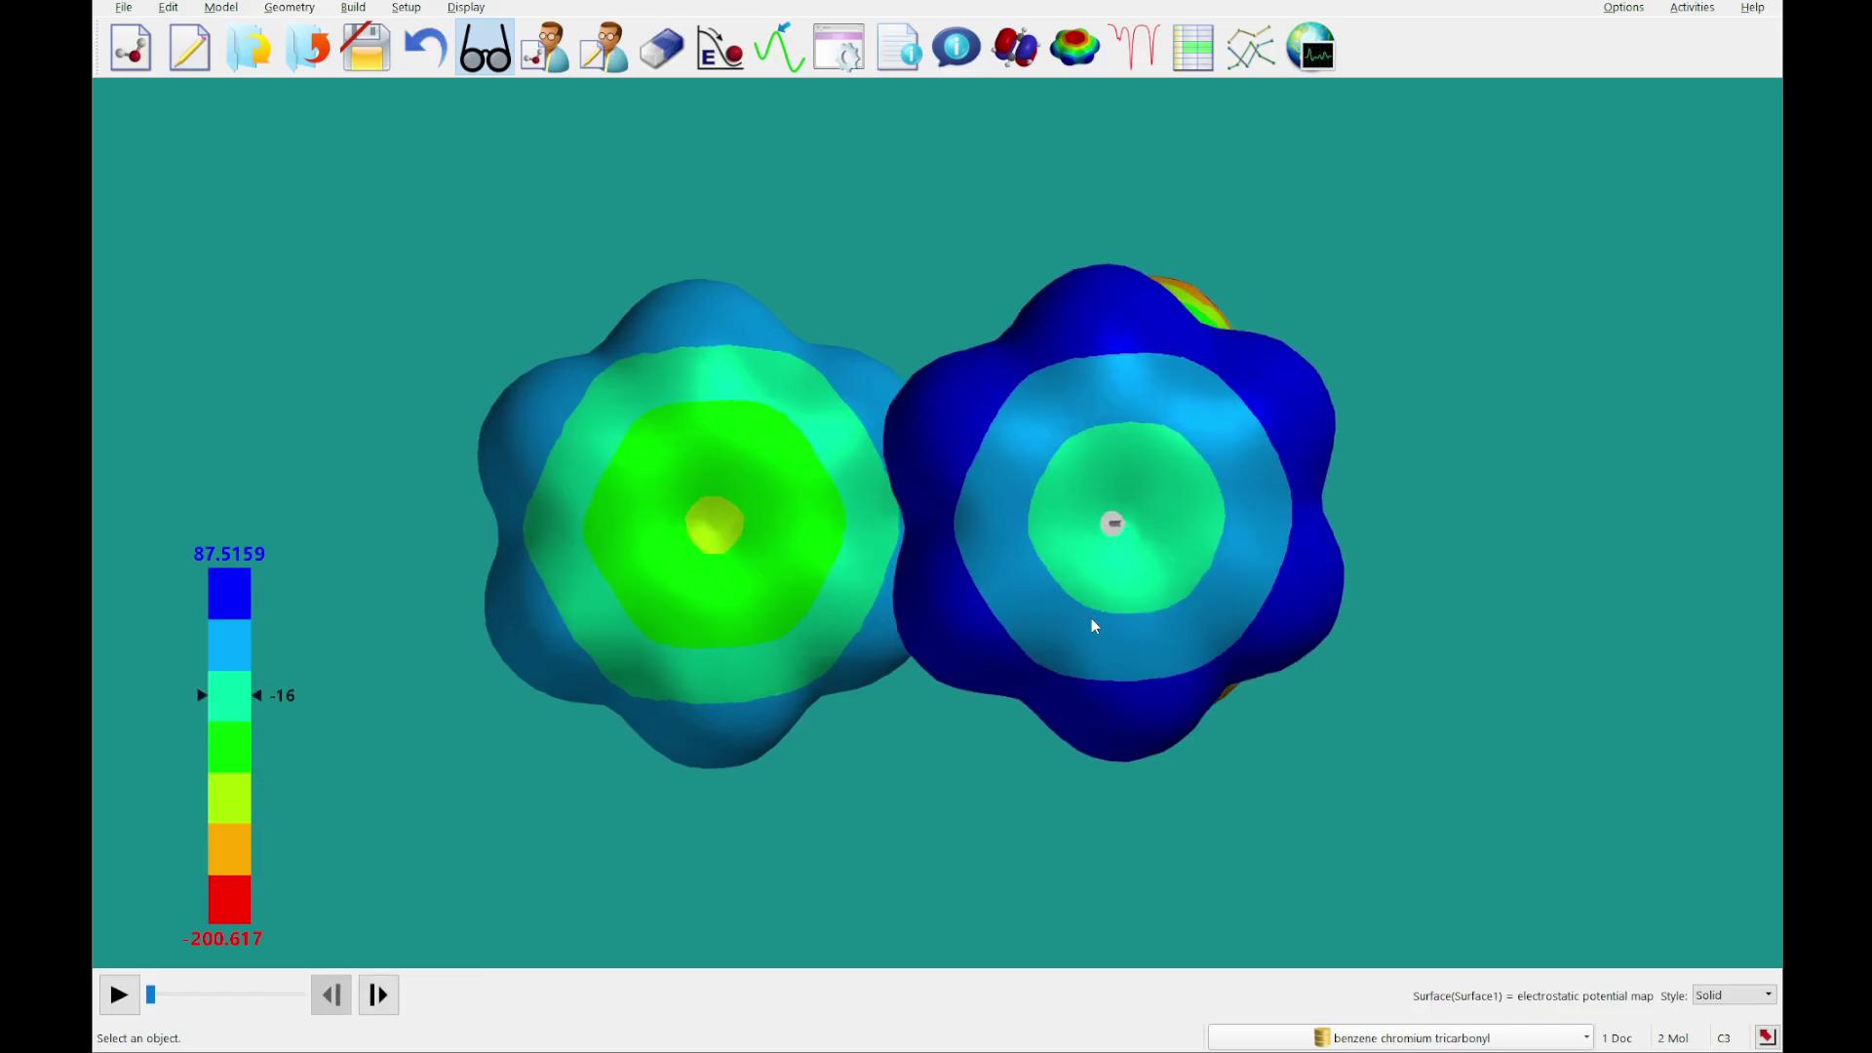
left_click(1100, 494)
left_click(1134, 464)
left_click(1132, 445)
left_click(1115, 412)
left_click(1084, 324)
left_click(1134, 531)
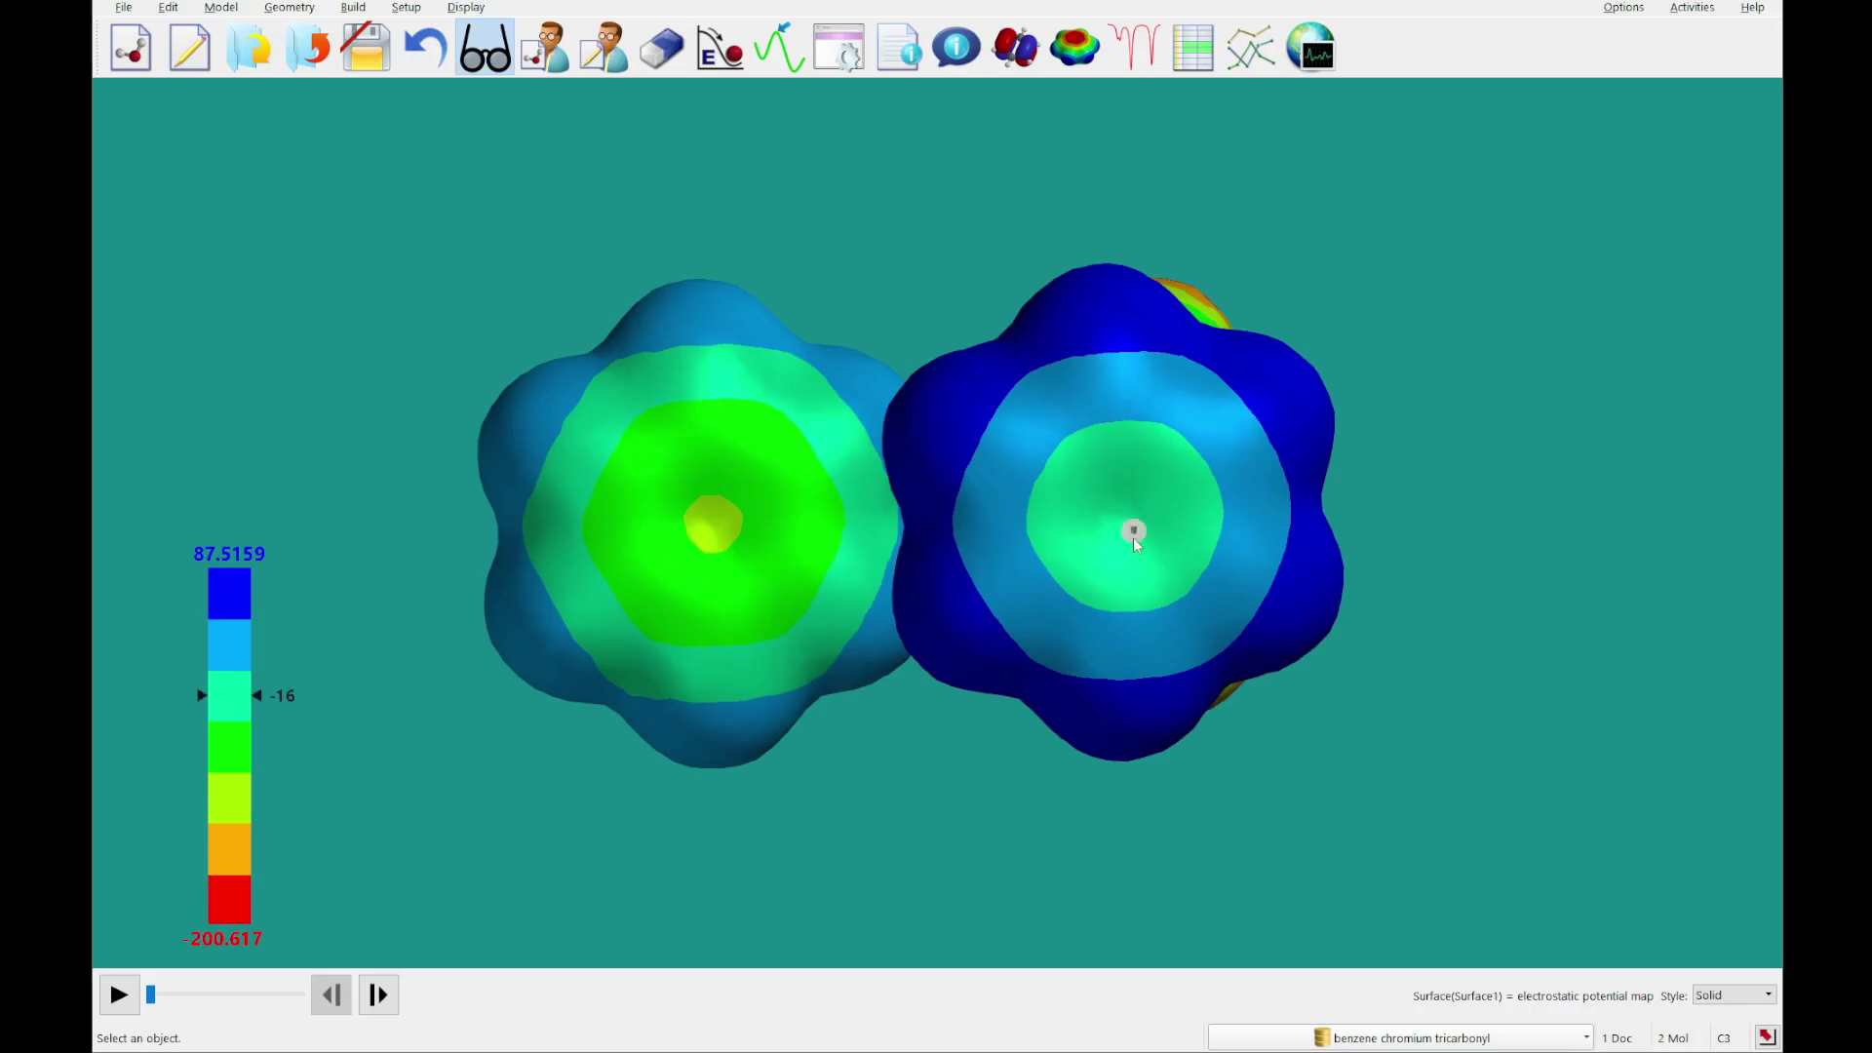
Turn the tricarbonyl side toward the viewer and probe a point on the complex.
mouse_move(1133, 536)
left_mouse_down()
mouse_move(1128, 624)
mouse_move(1118, 554)
left_mouse_up()
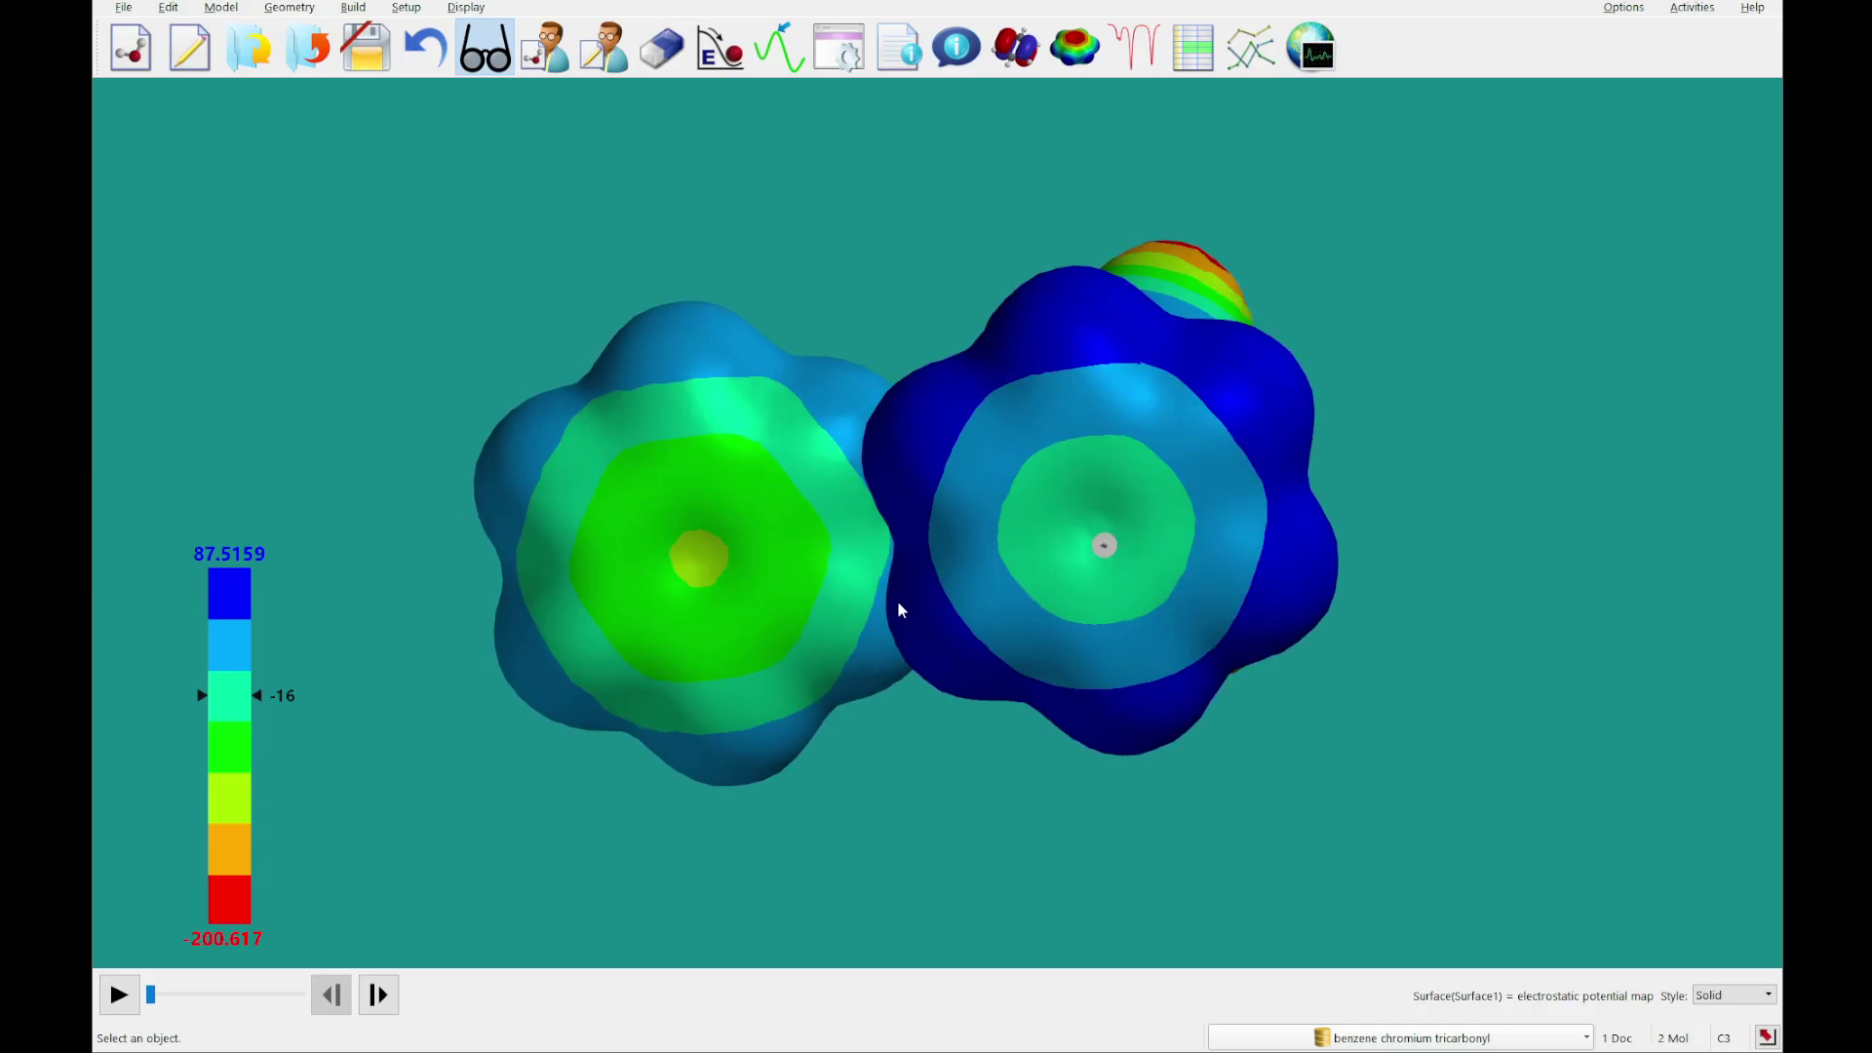
mouse_move(1022, 593)
left_mouse_down()
mouse_move(1043, 848)
mouse_move(1029, 571)
left_mouse_up()
left_click(1025, 573)
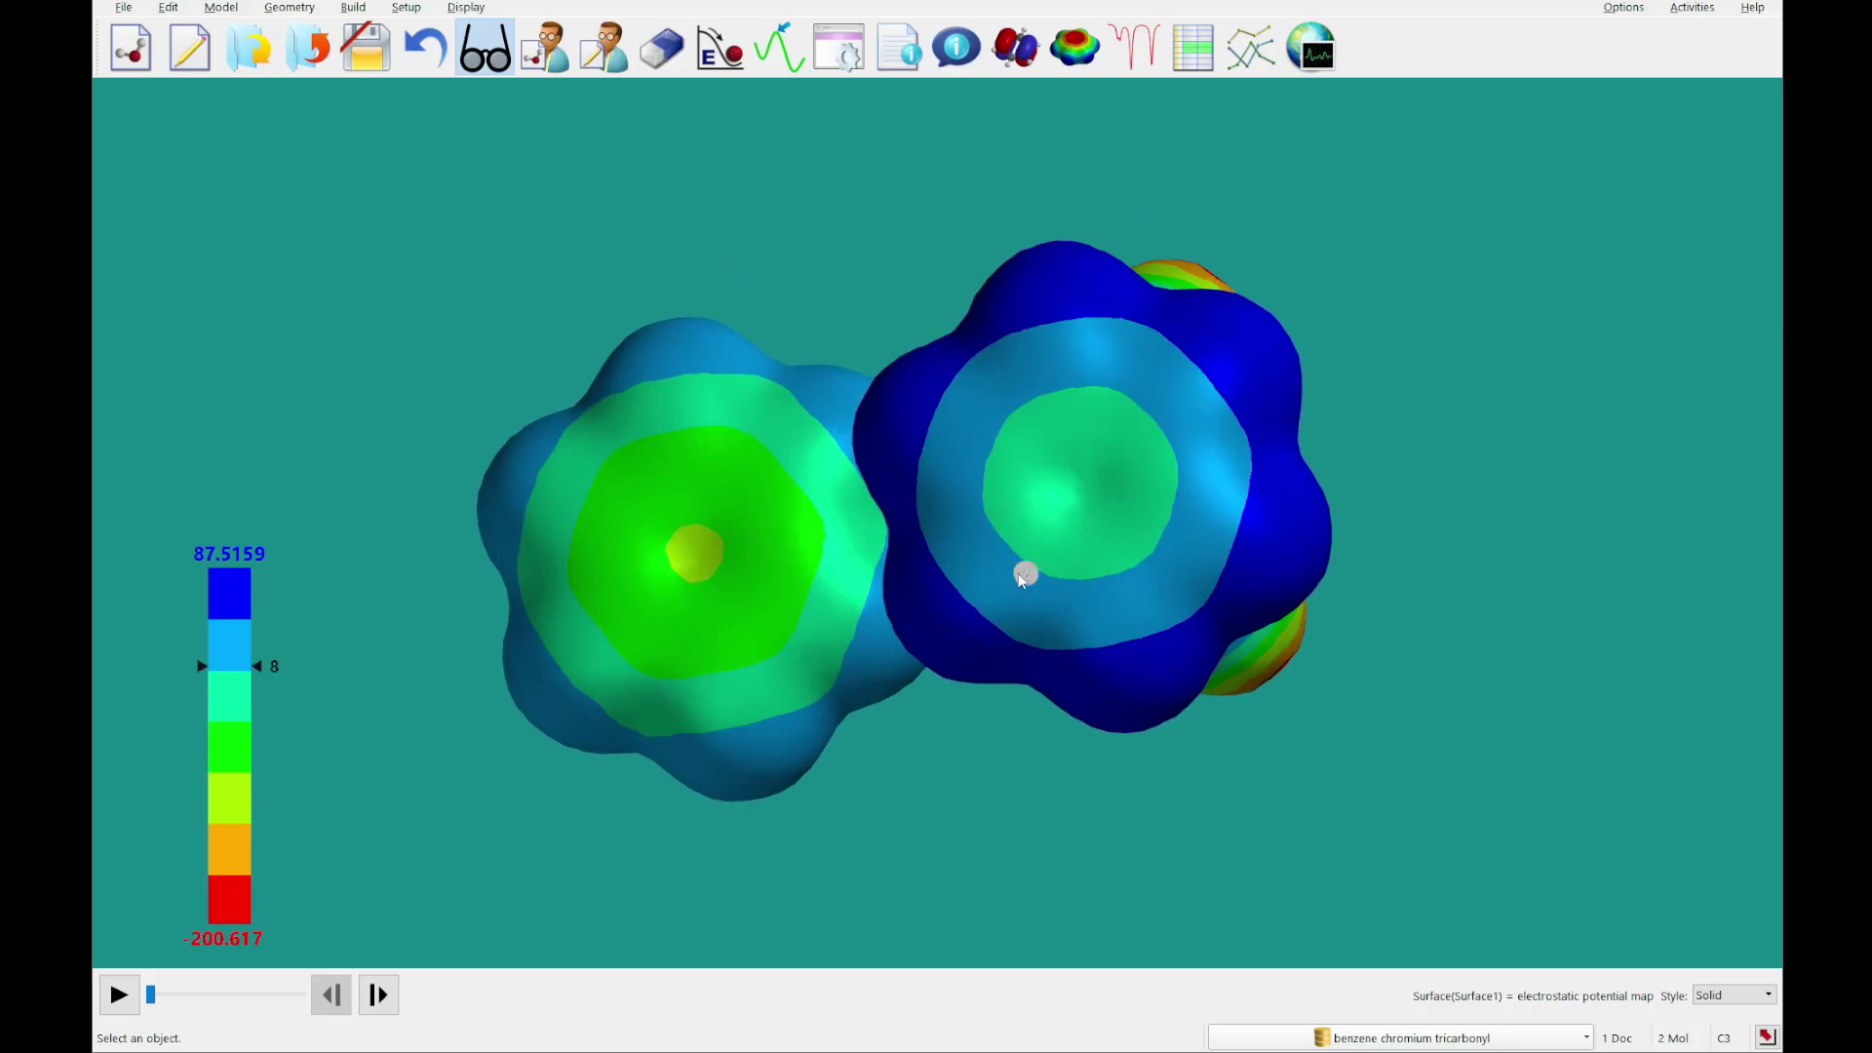
Make free benzene active again and read its ring-centre potential side-on.
left_click(788, 589)
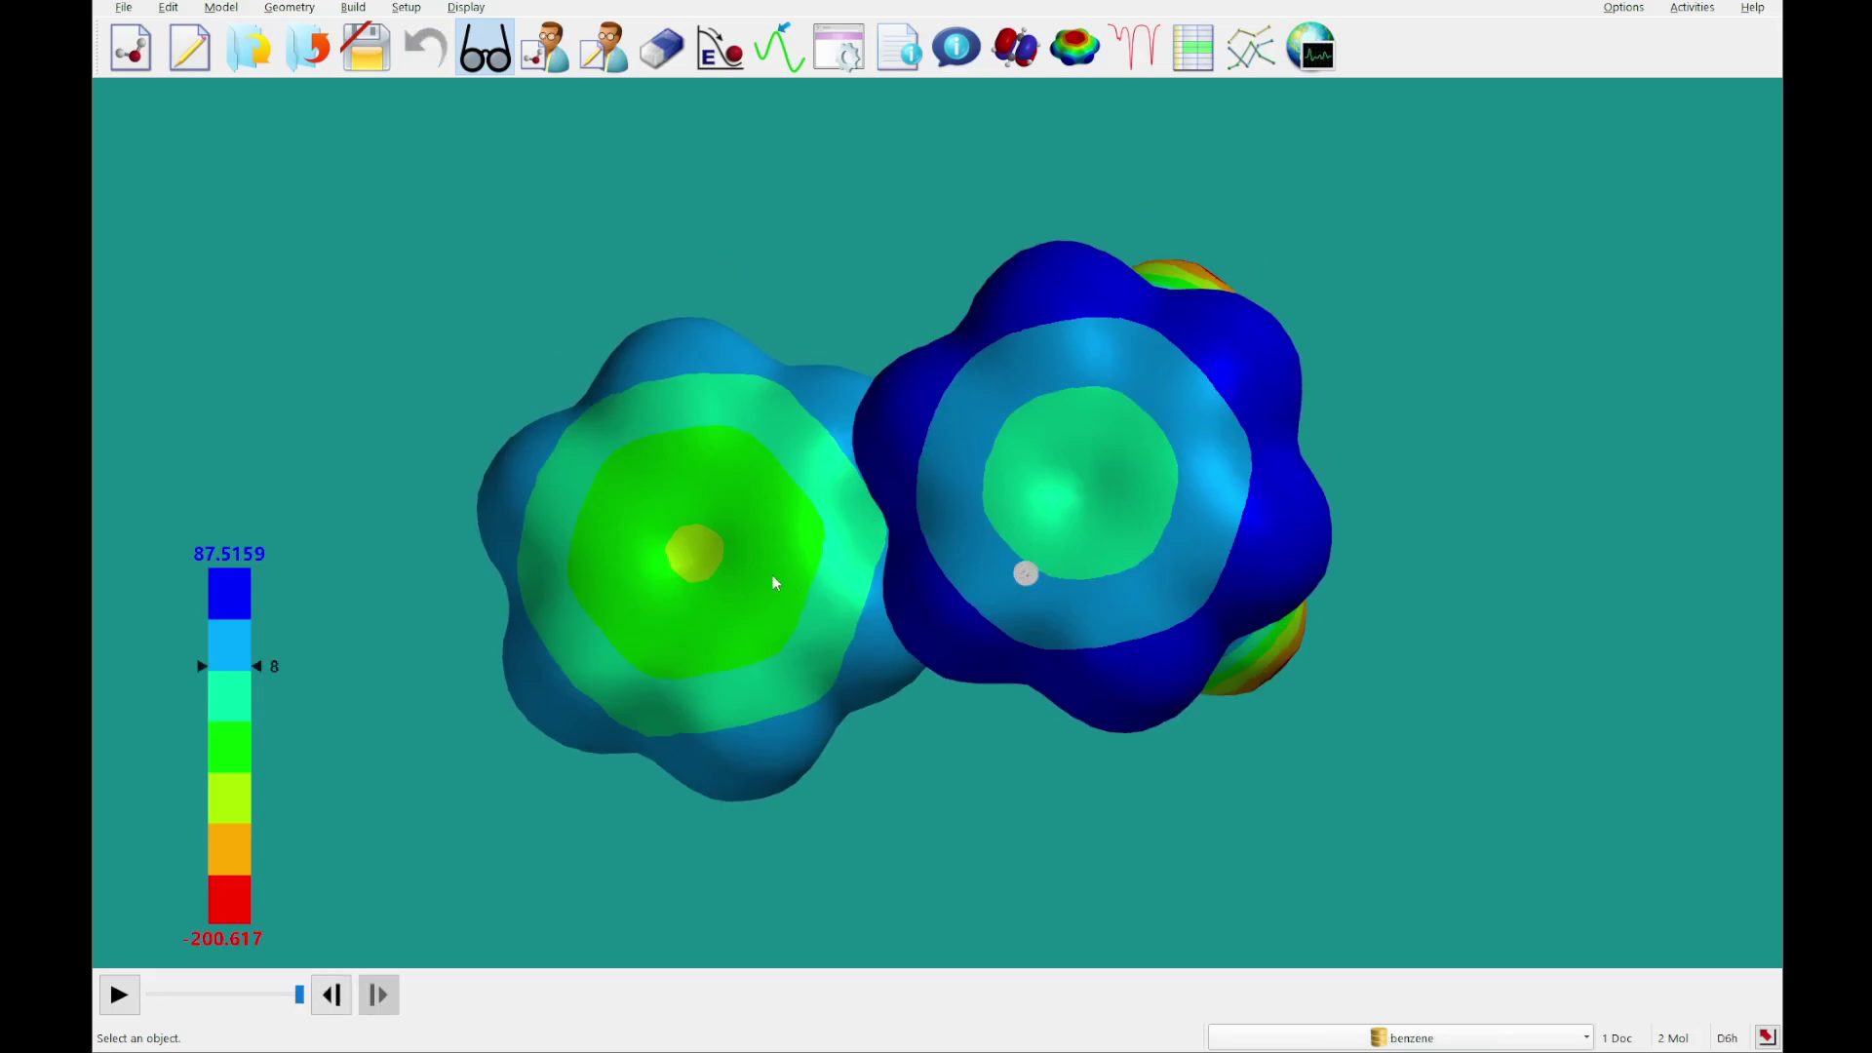
left_click(732, 600)
left_click_drag(731, 601, 721, 554)
left_click(721, 552)
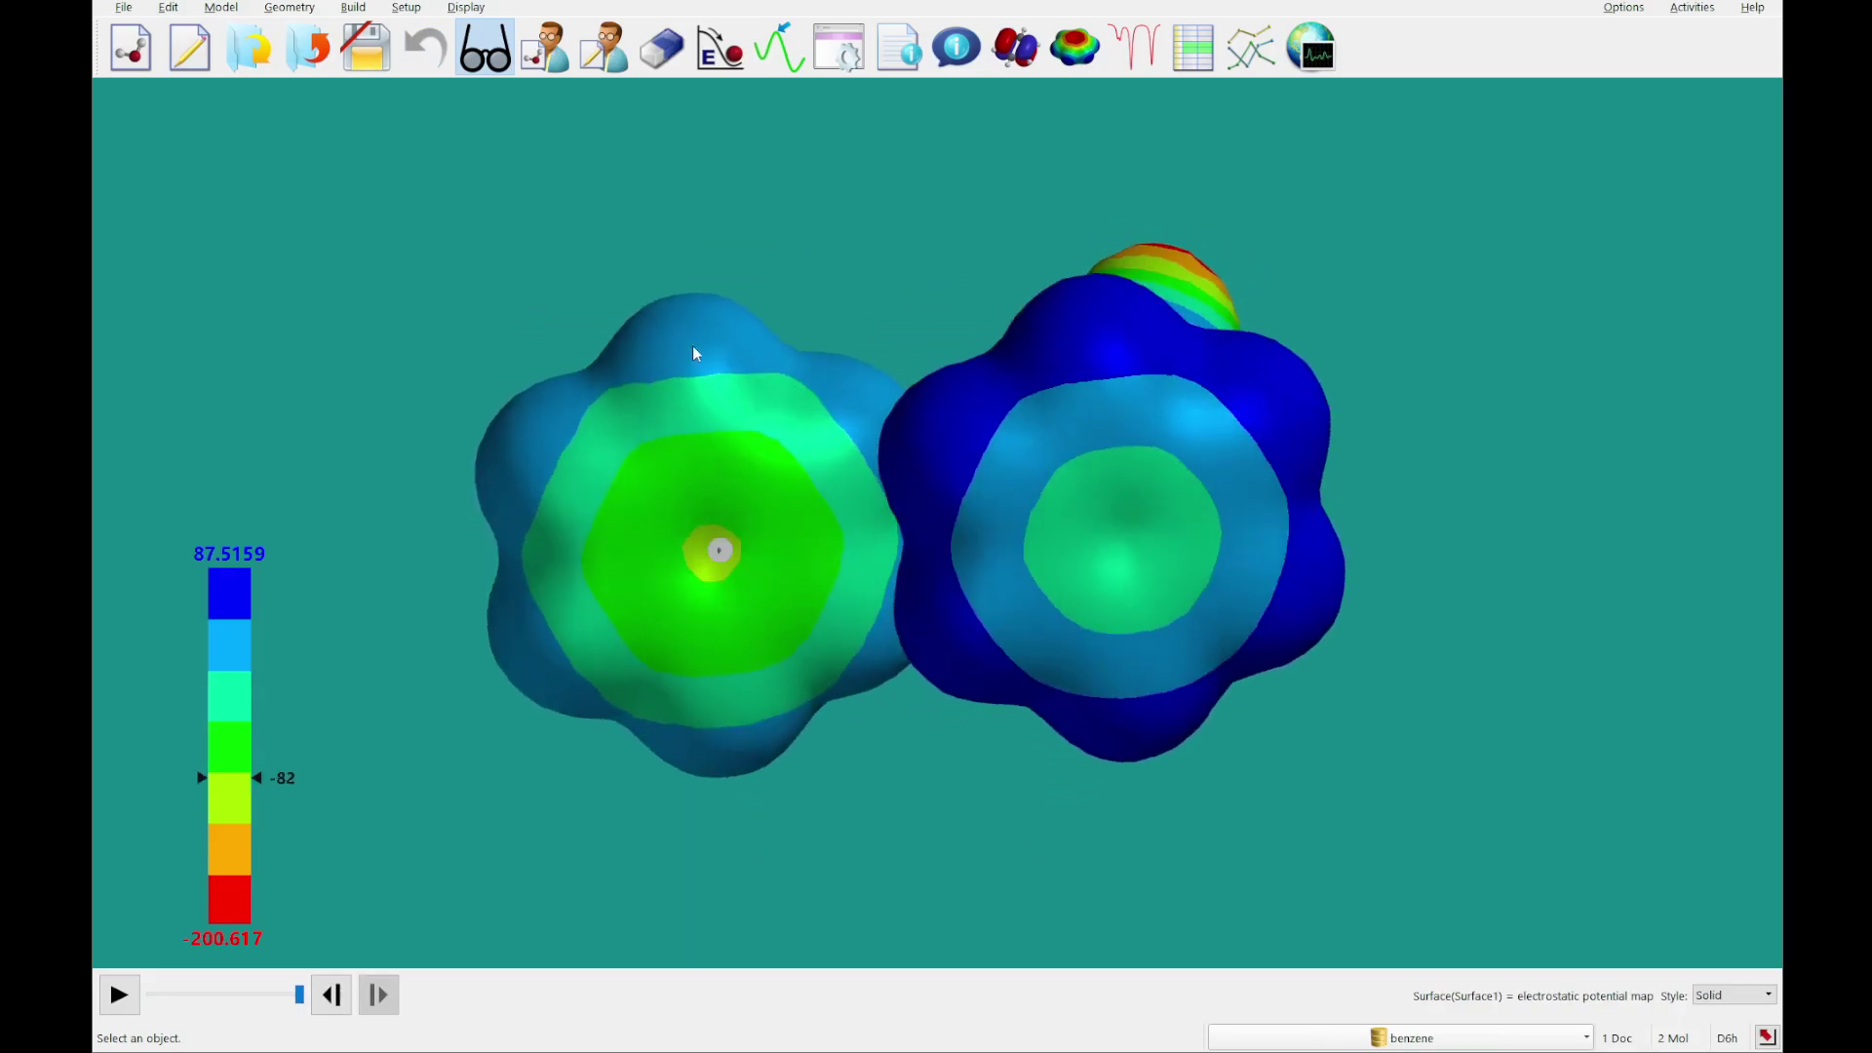
left_click_drag(728, 443, 702, 634)
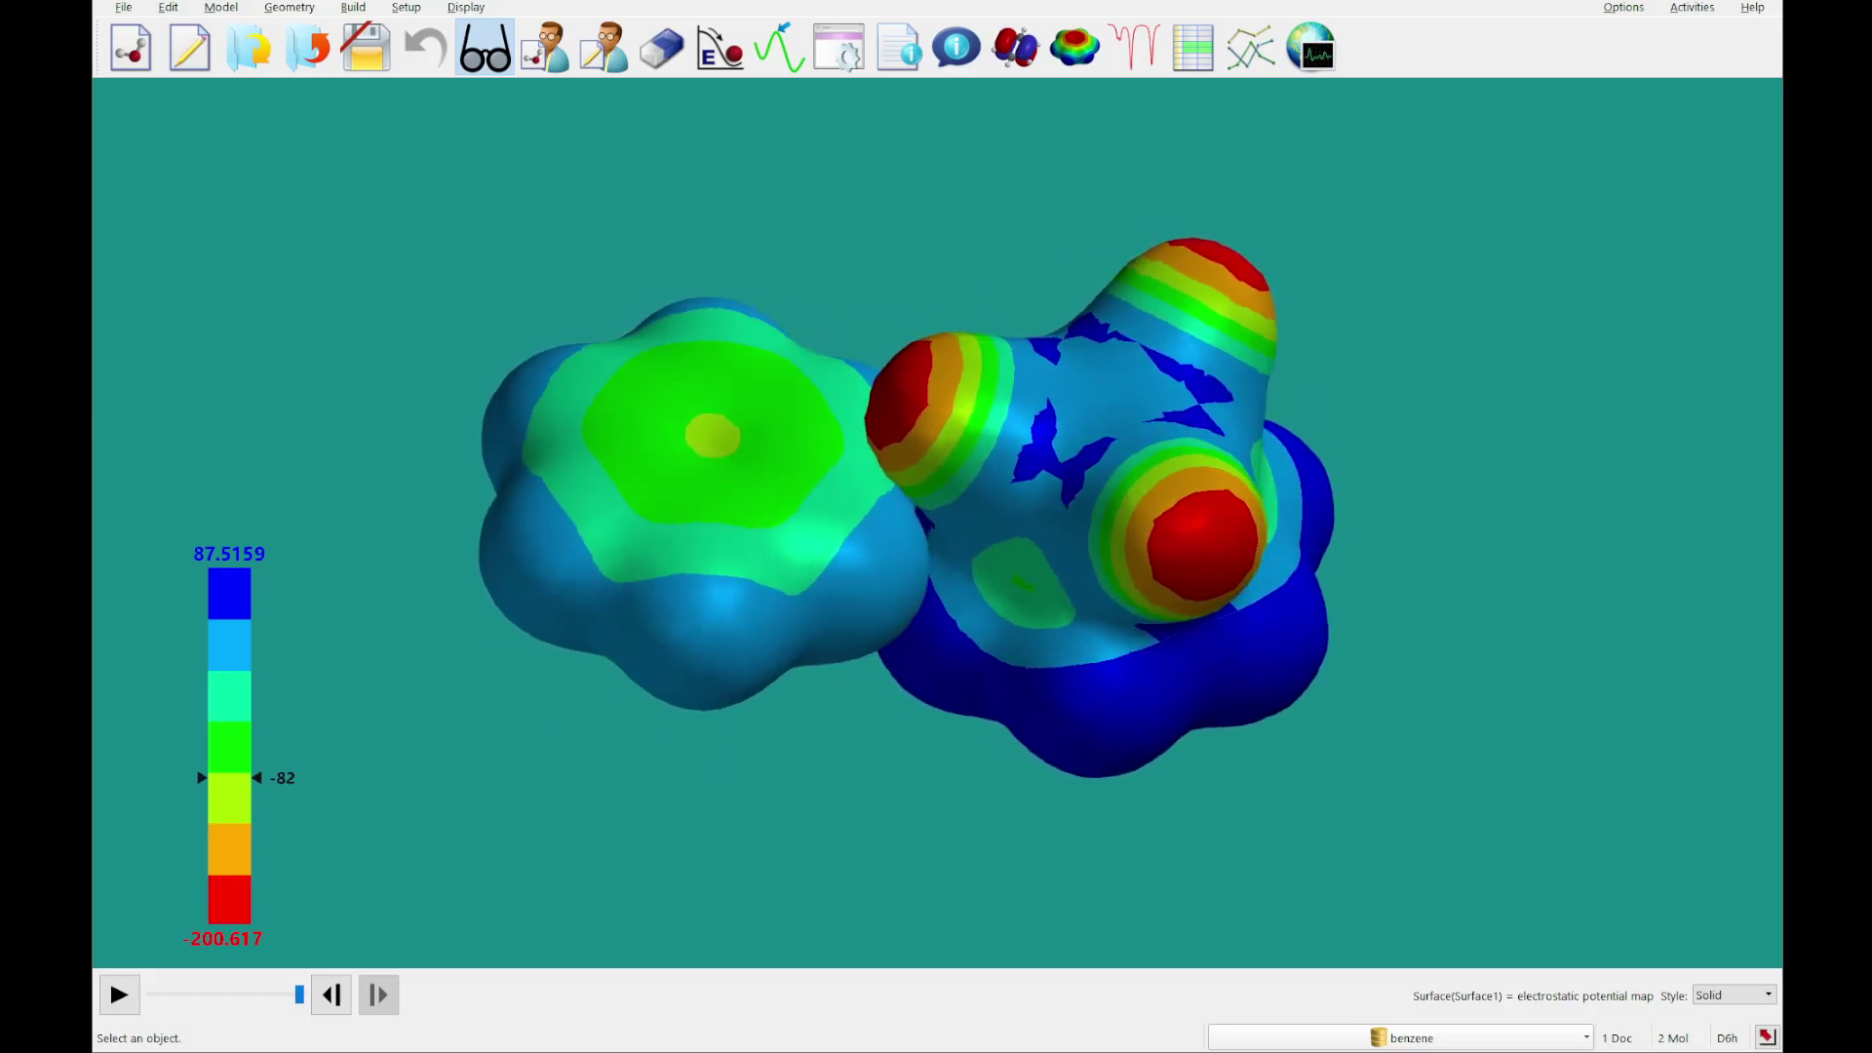
Close the benzene chromium tricarbonyl document without saving and start a new model.
left_click(307, 47)
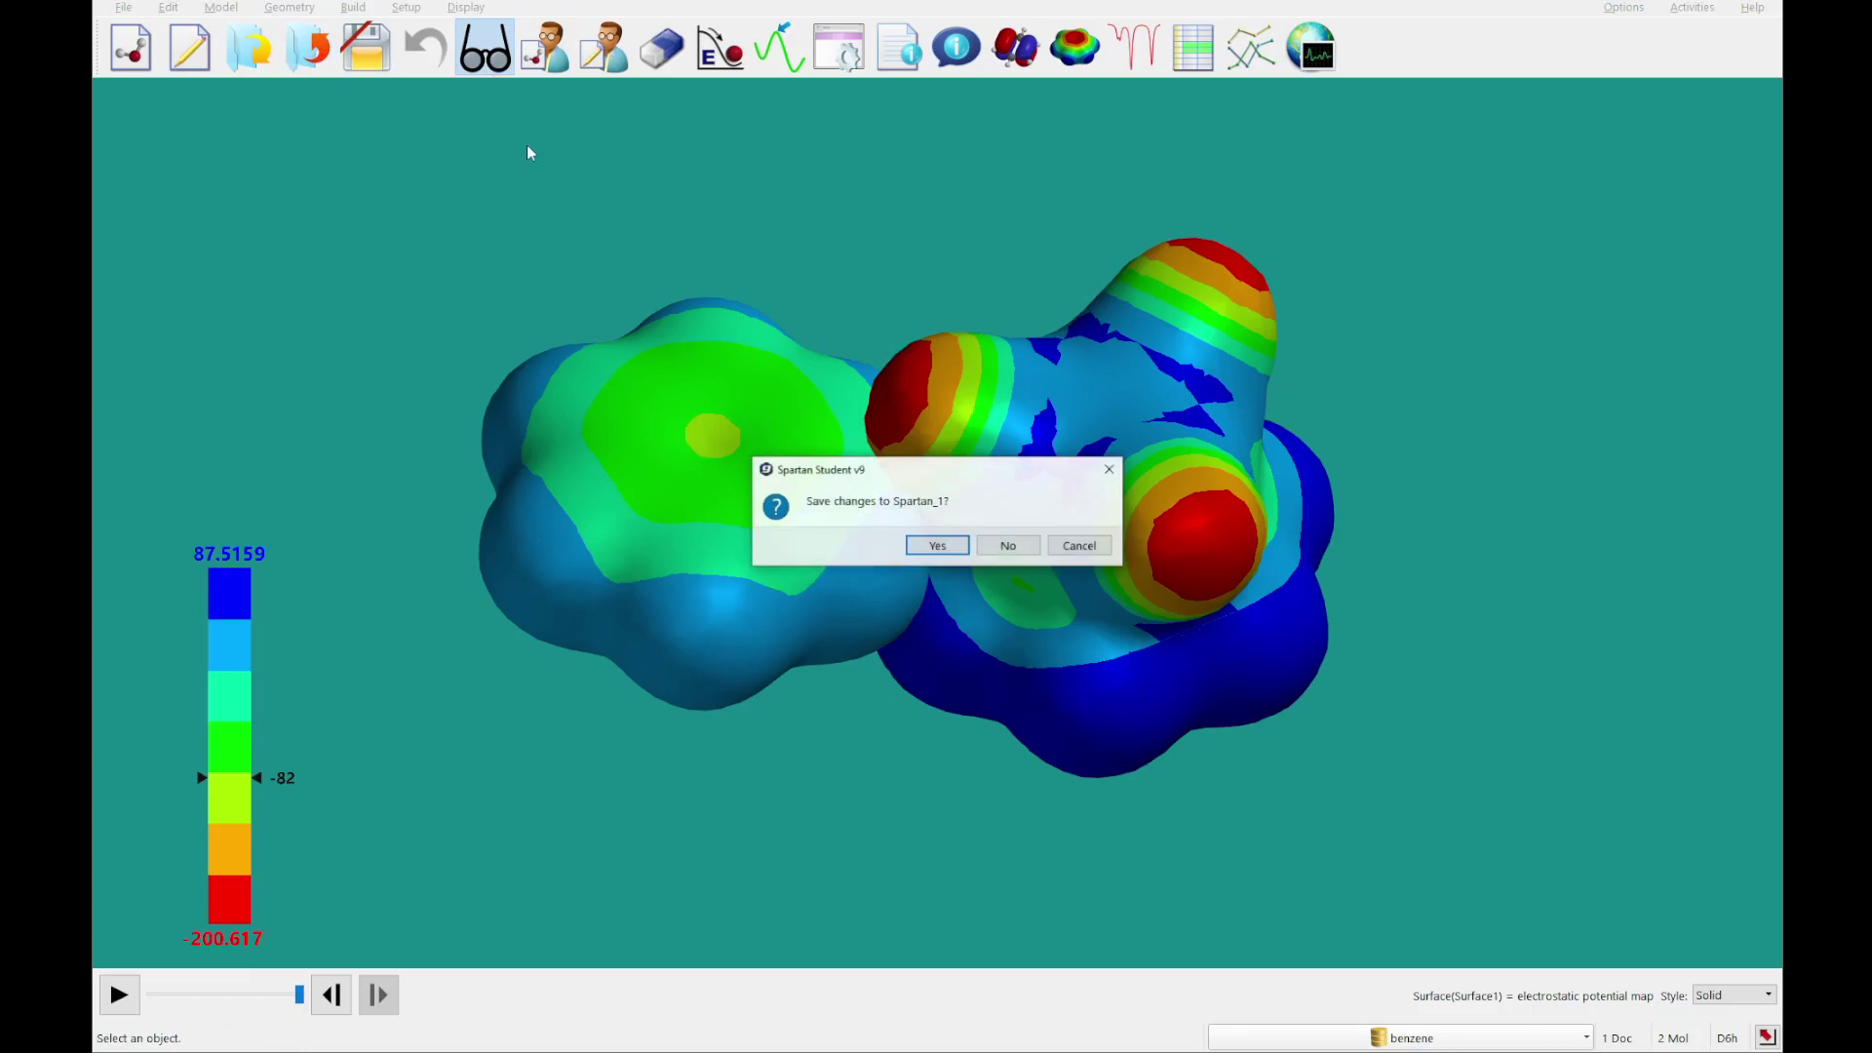
left_click(1019, 546)
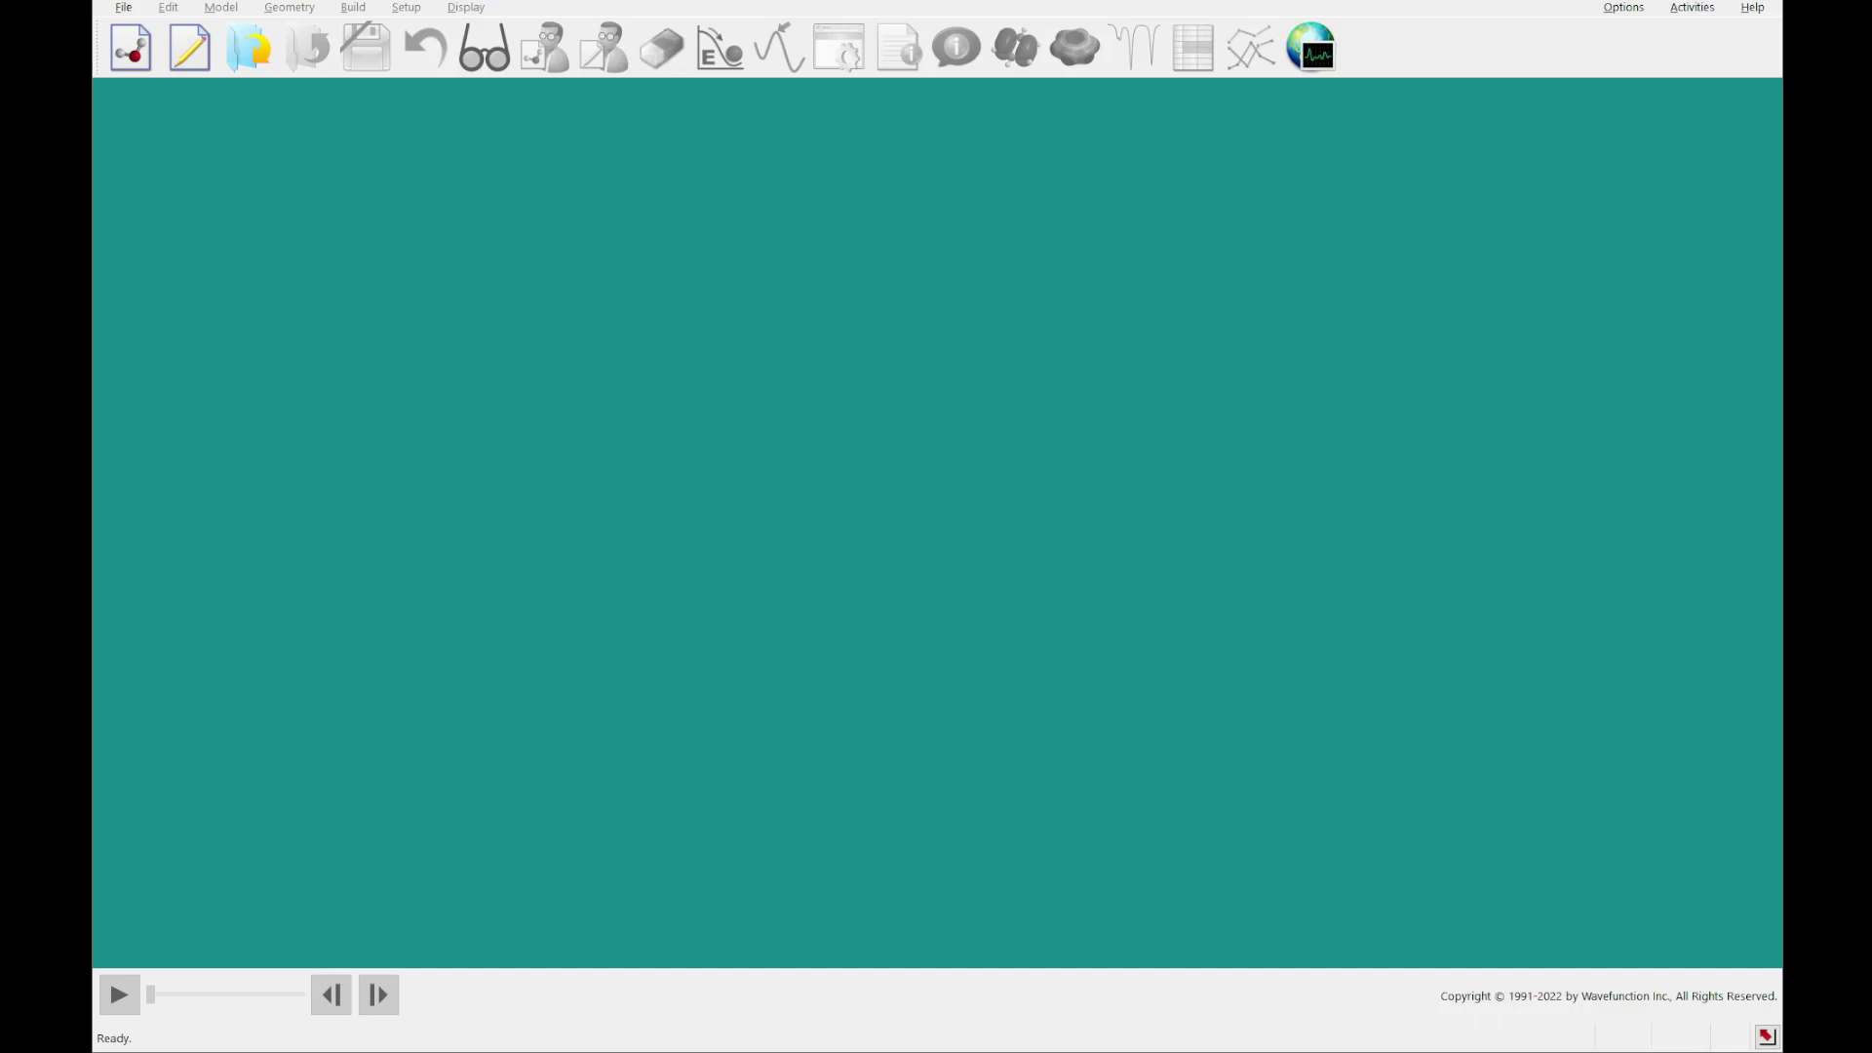
left_click(133, 64)
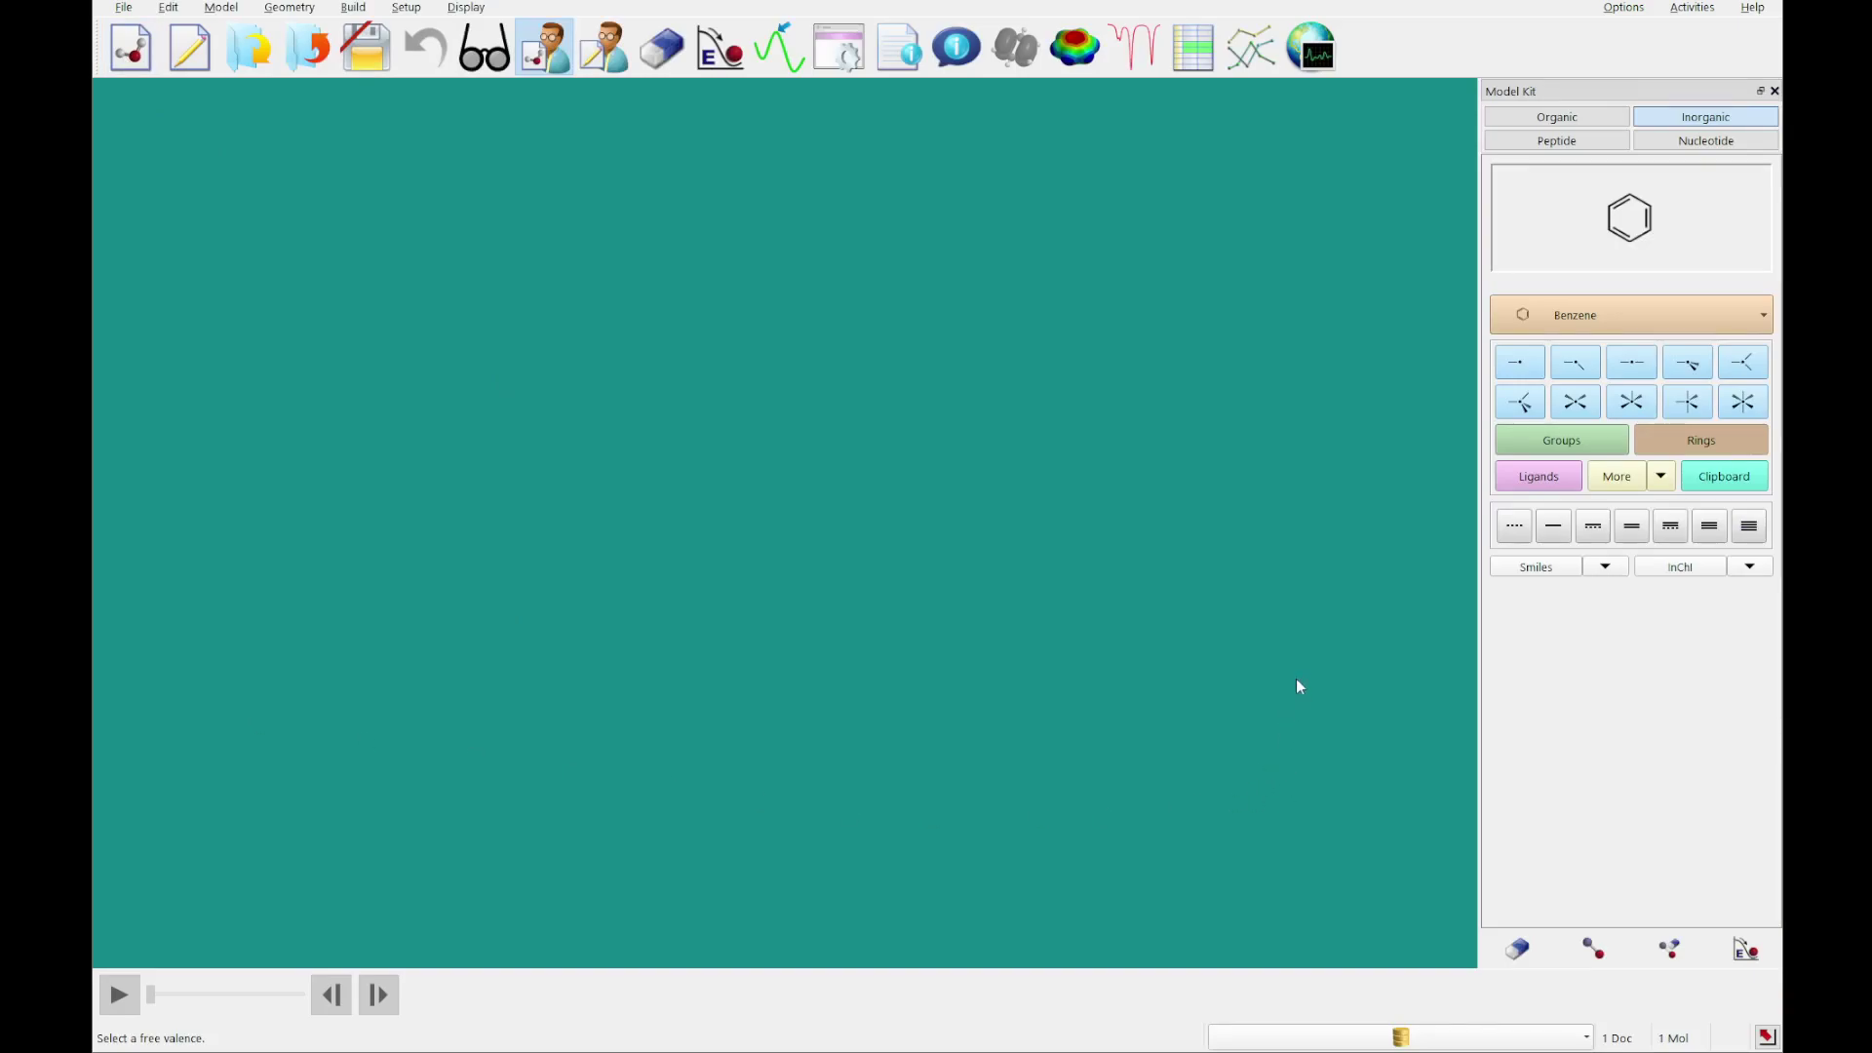
Place a trigonal, three-valent zirconium atom on the canvas.
left_click(1746, 371)
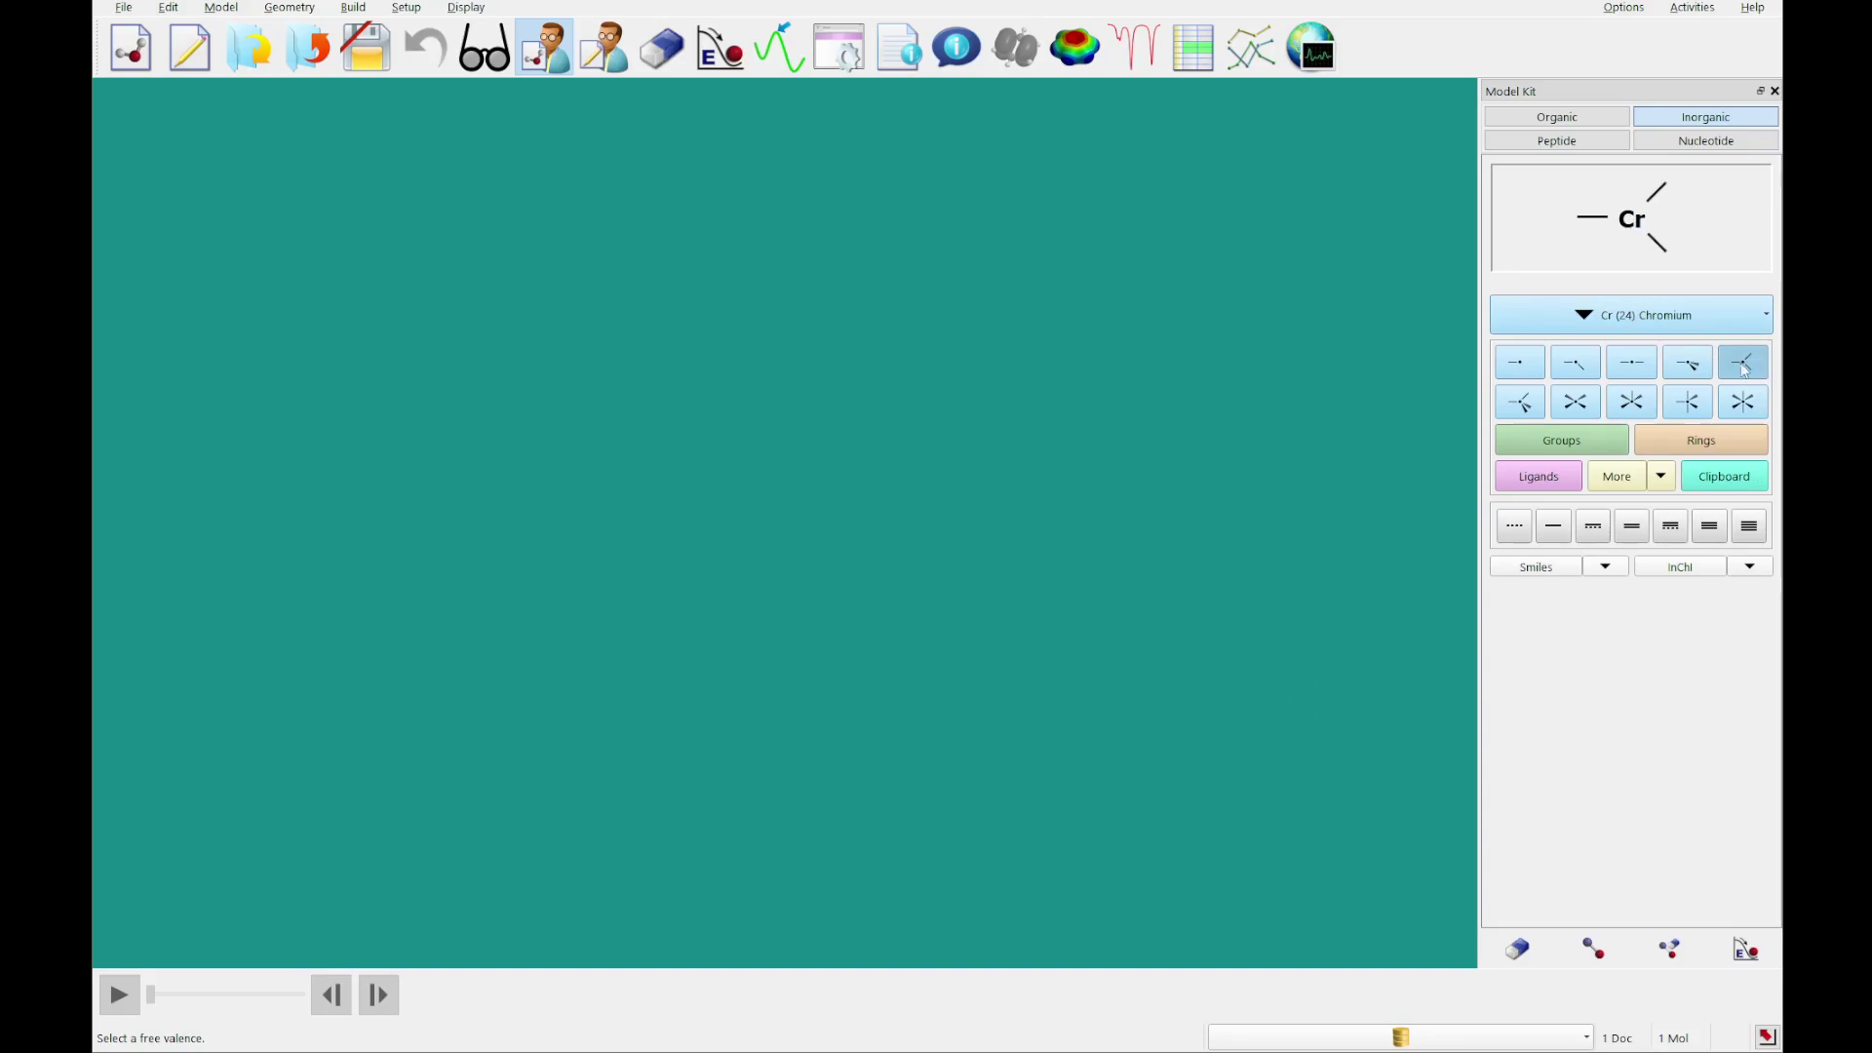
left_click(1678, 334)
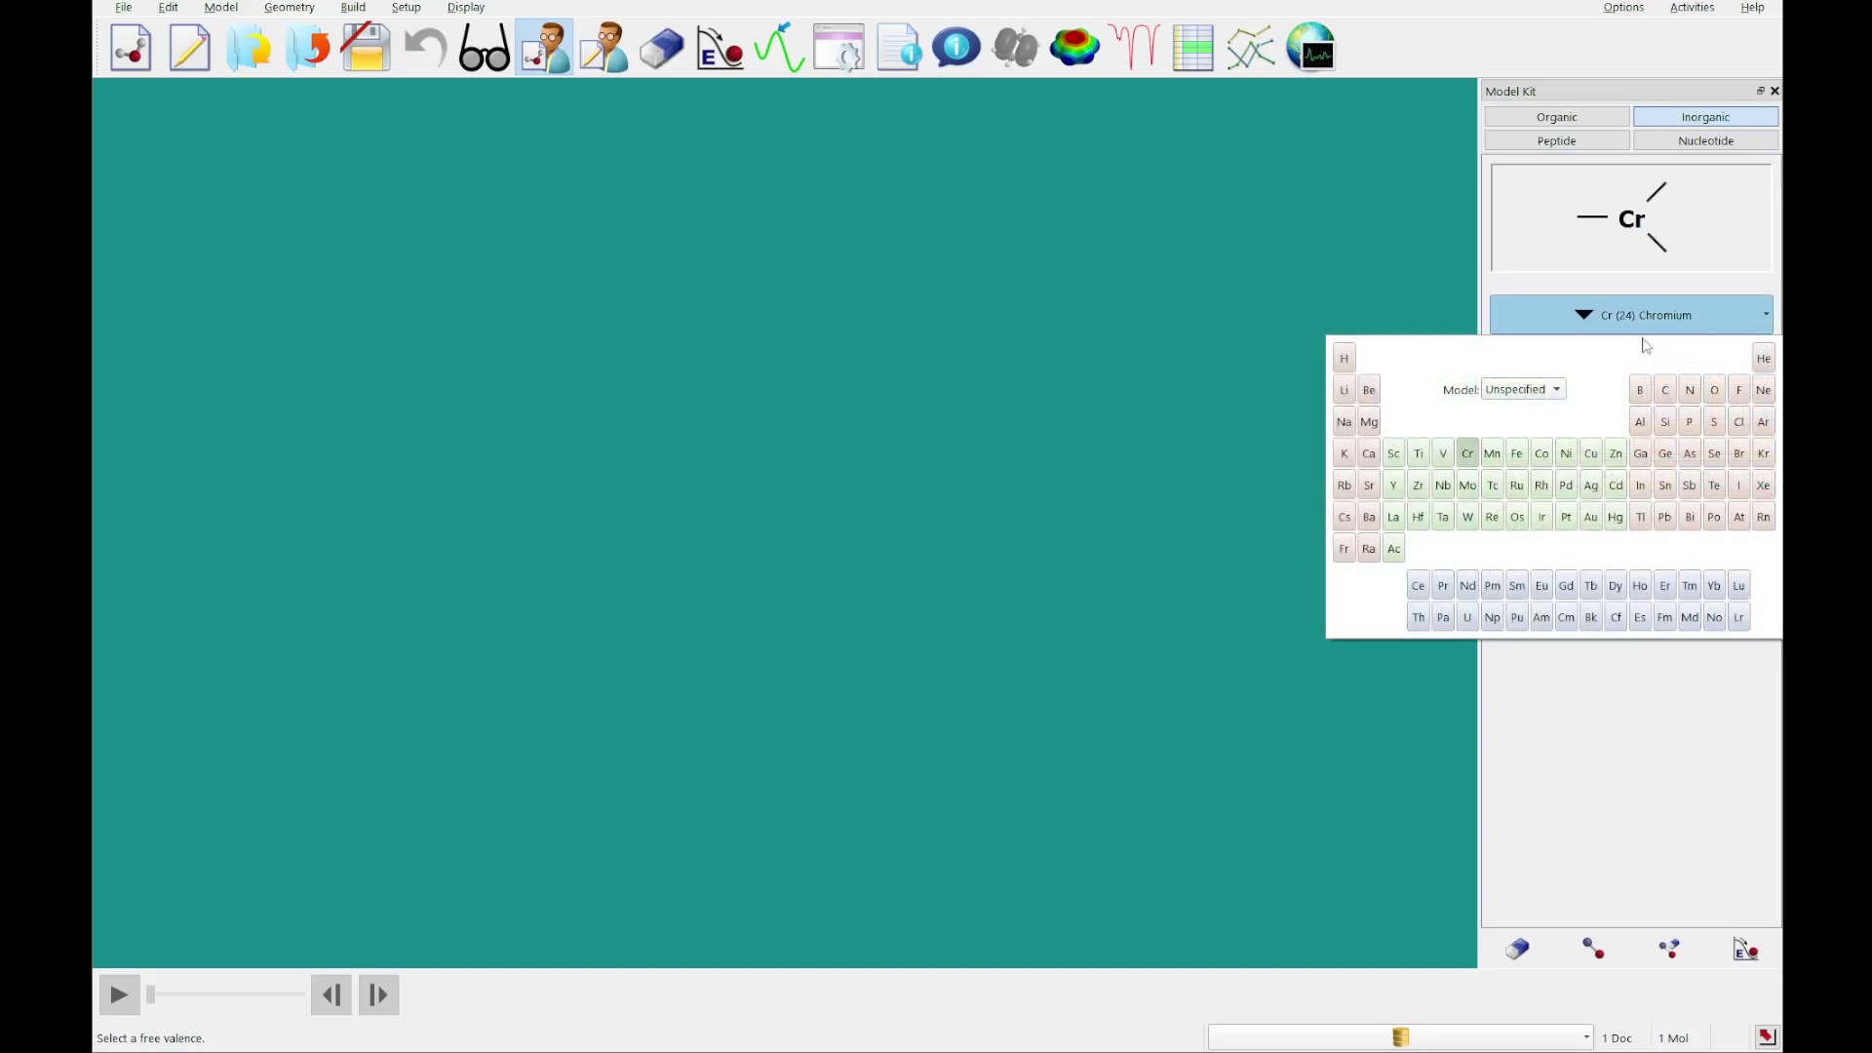
left_click(1418, 484)
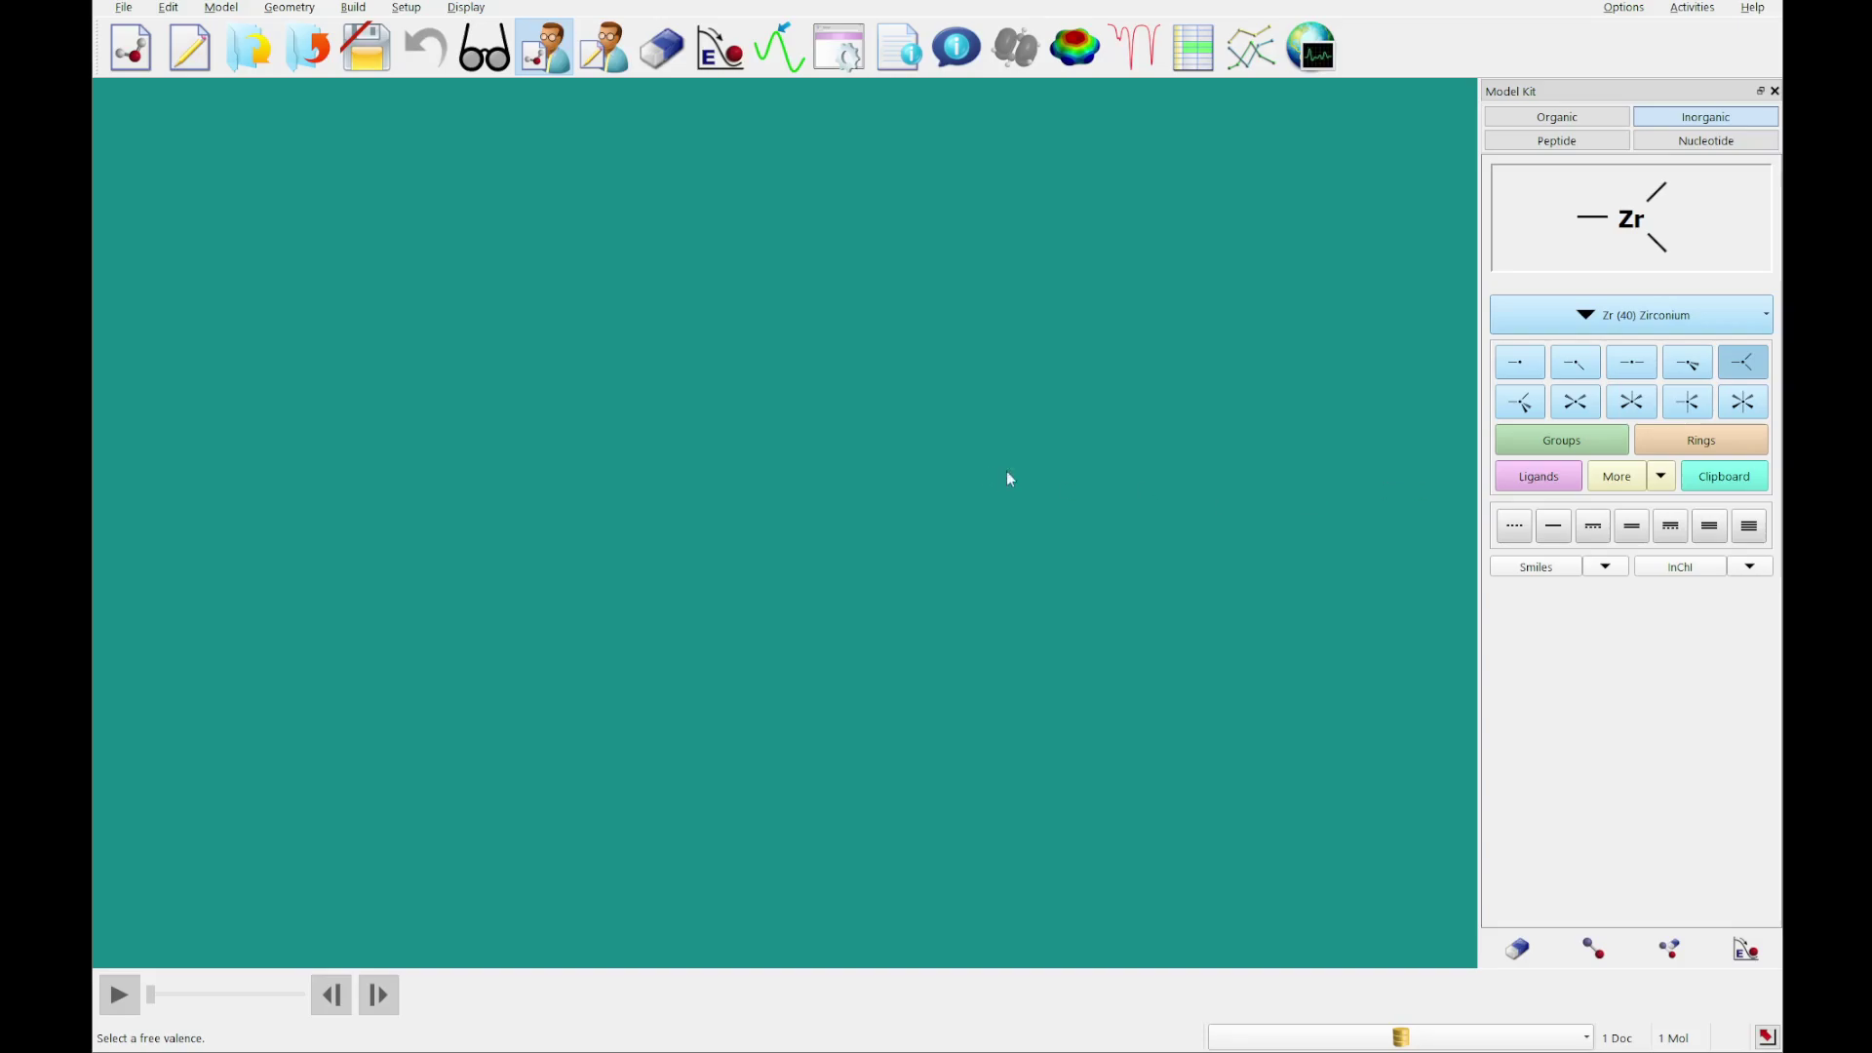
left_click(884, 469)
Attach two cyclopentadienyl ligands to the zirconium's free valences.
left_click_drag(1004, 552, 892, 570)
right_click_drag(951, 613, 847, 621)
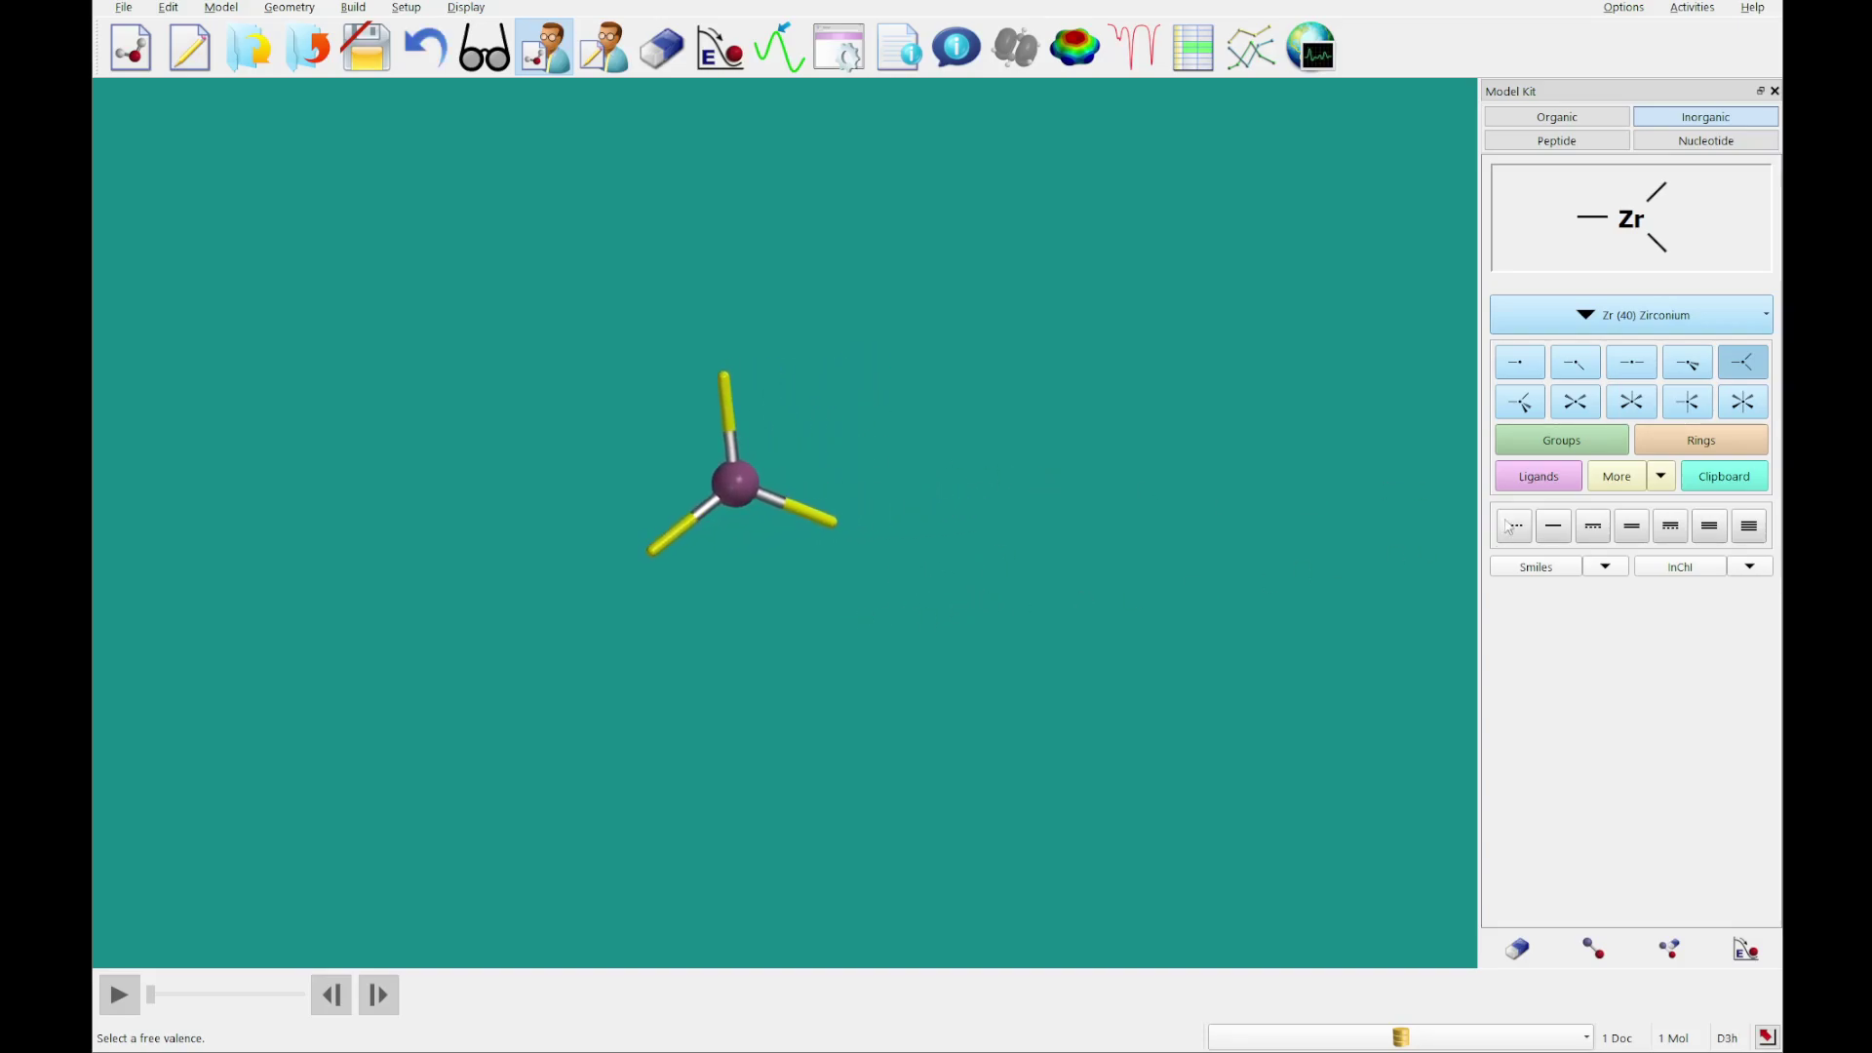
left_click(1528, 485)
left_click(1565, 325)
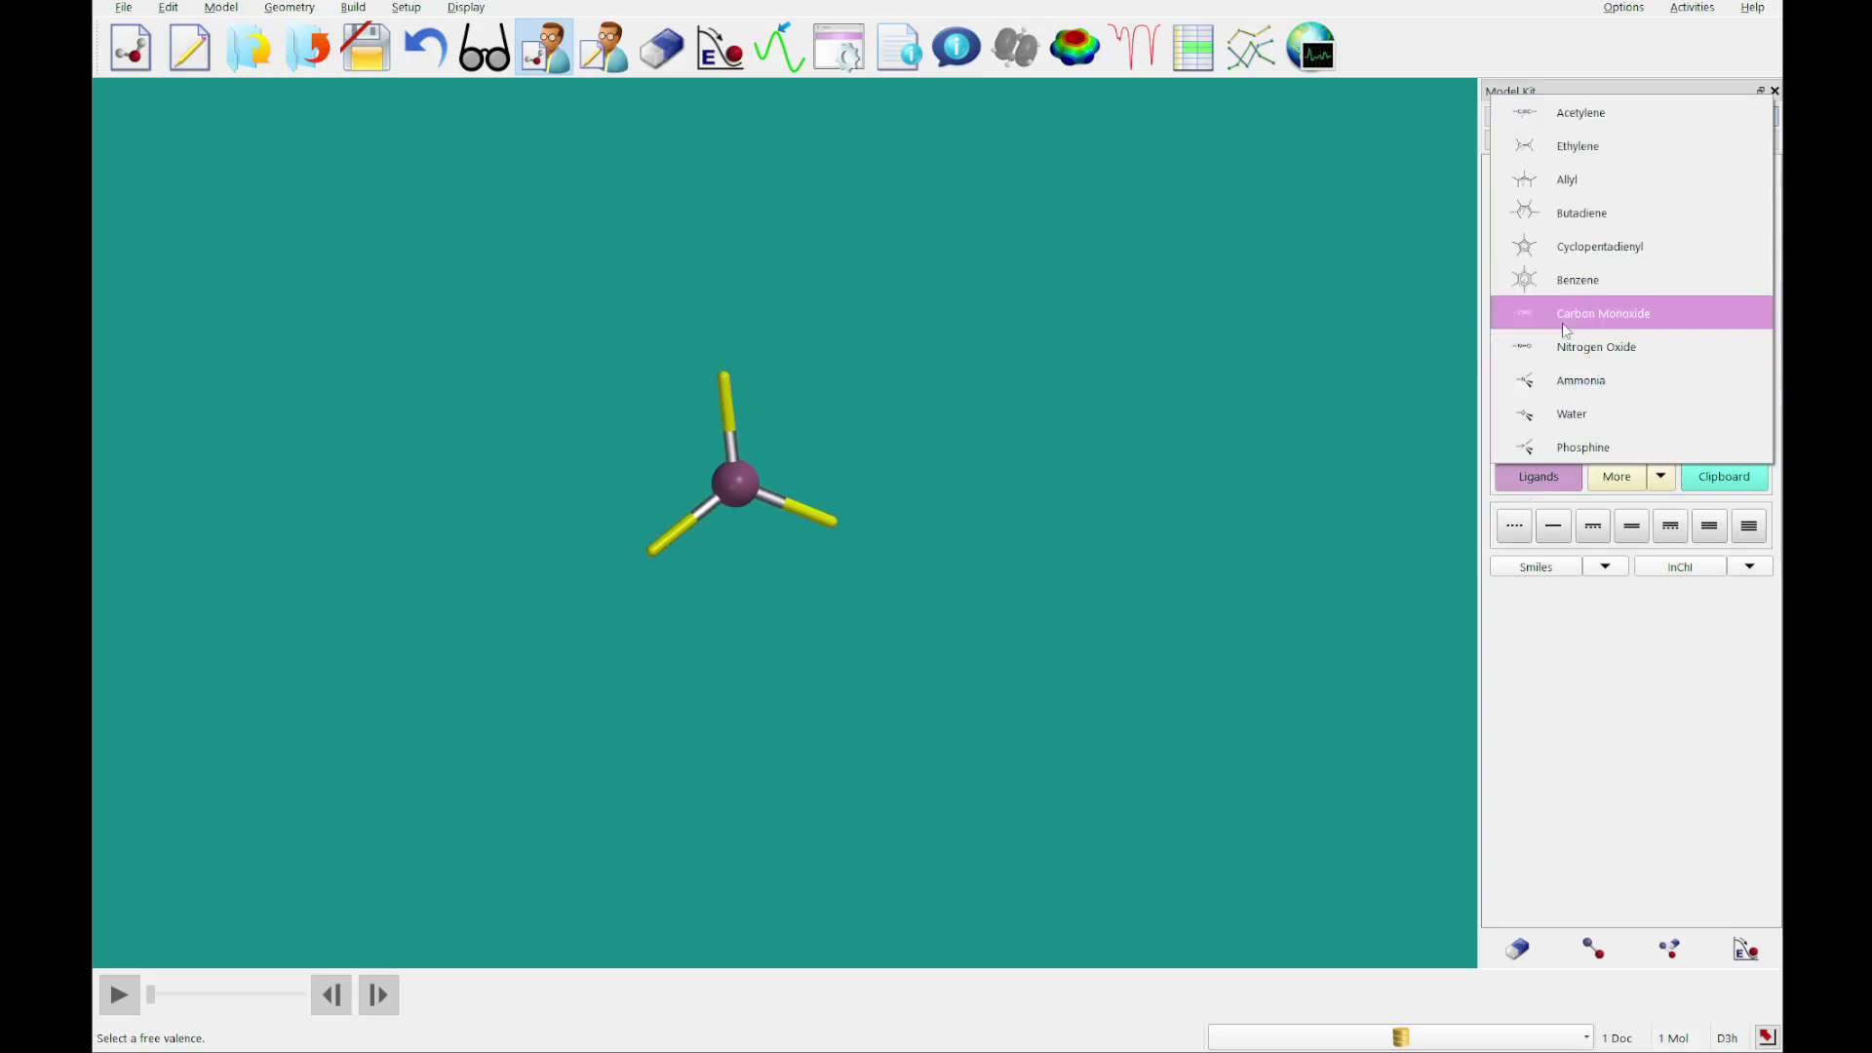
left_click(1587, 248)
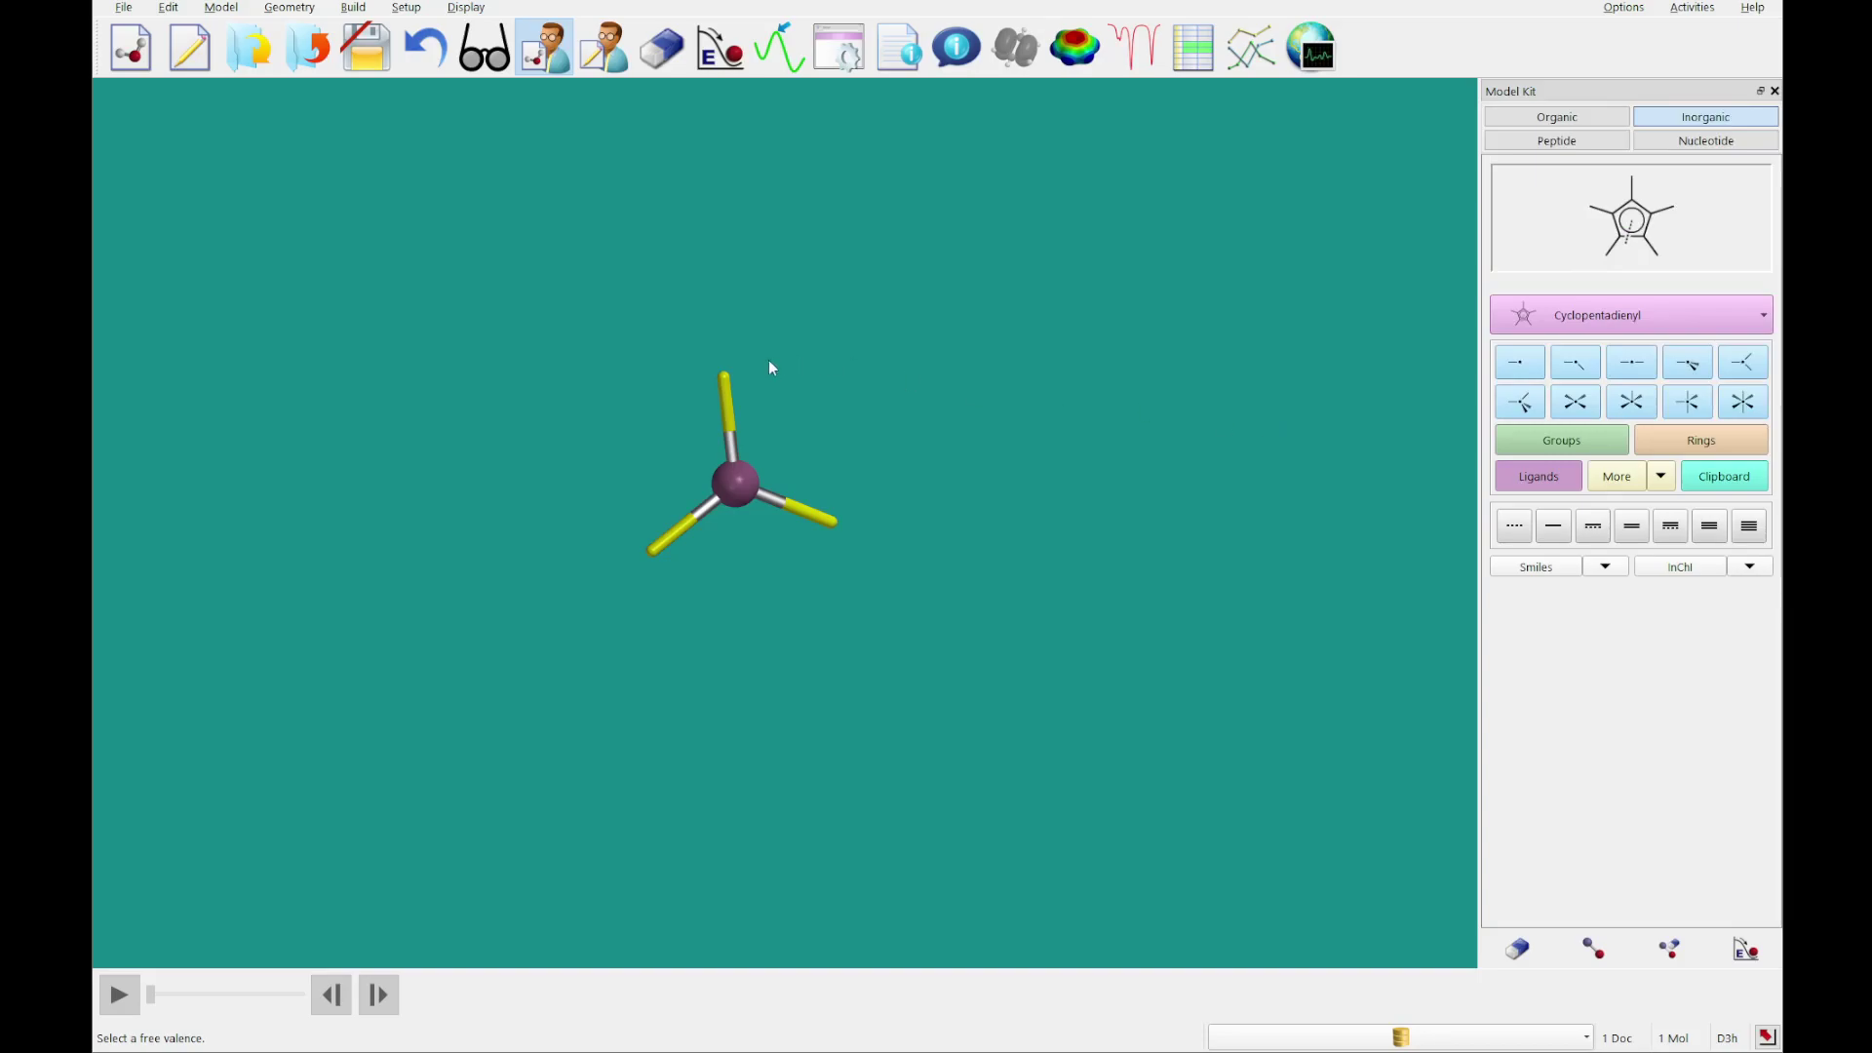
left_click(729, 392)
left_click(833, 512)
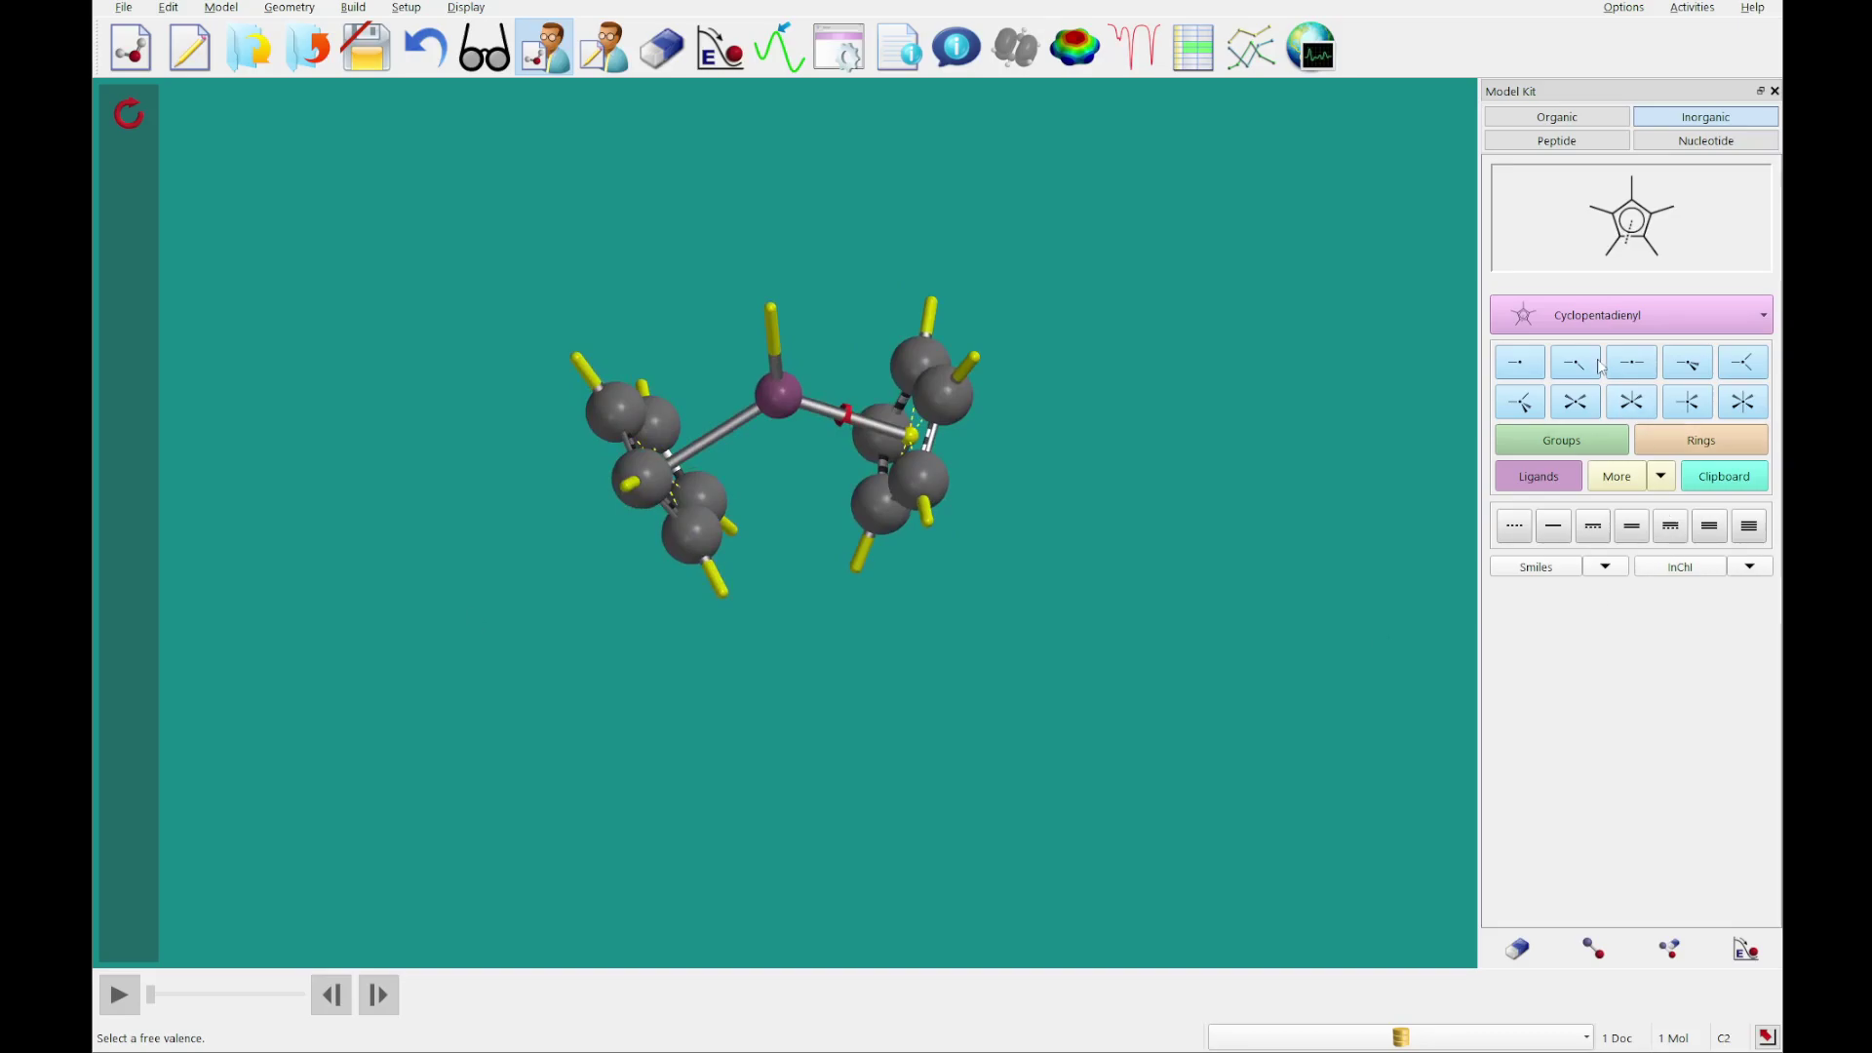
Add a methyl group on the top valence and select the Alkenyl group.
left_click(1551, 127)
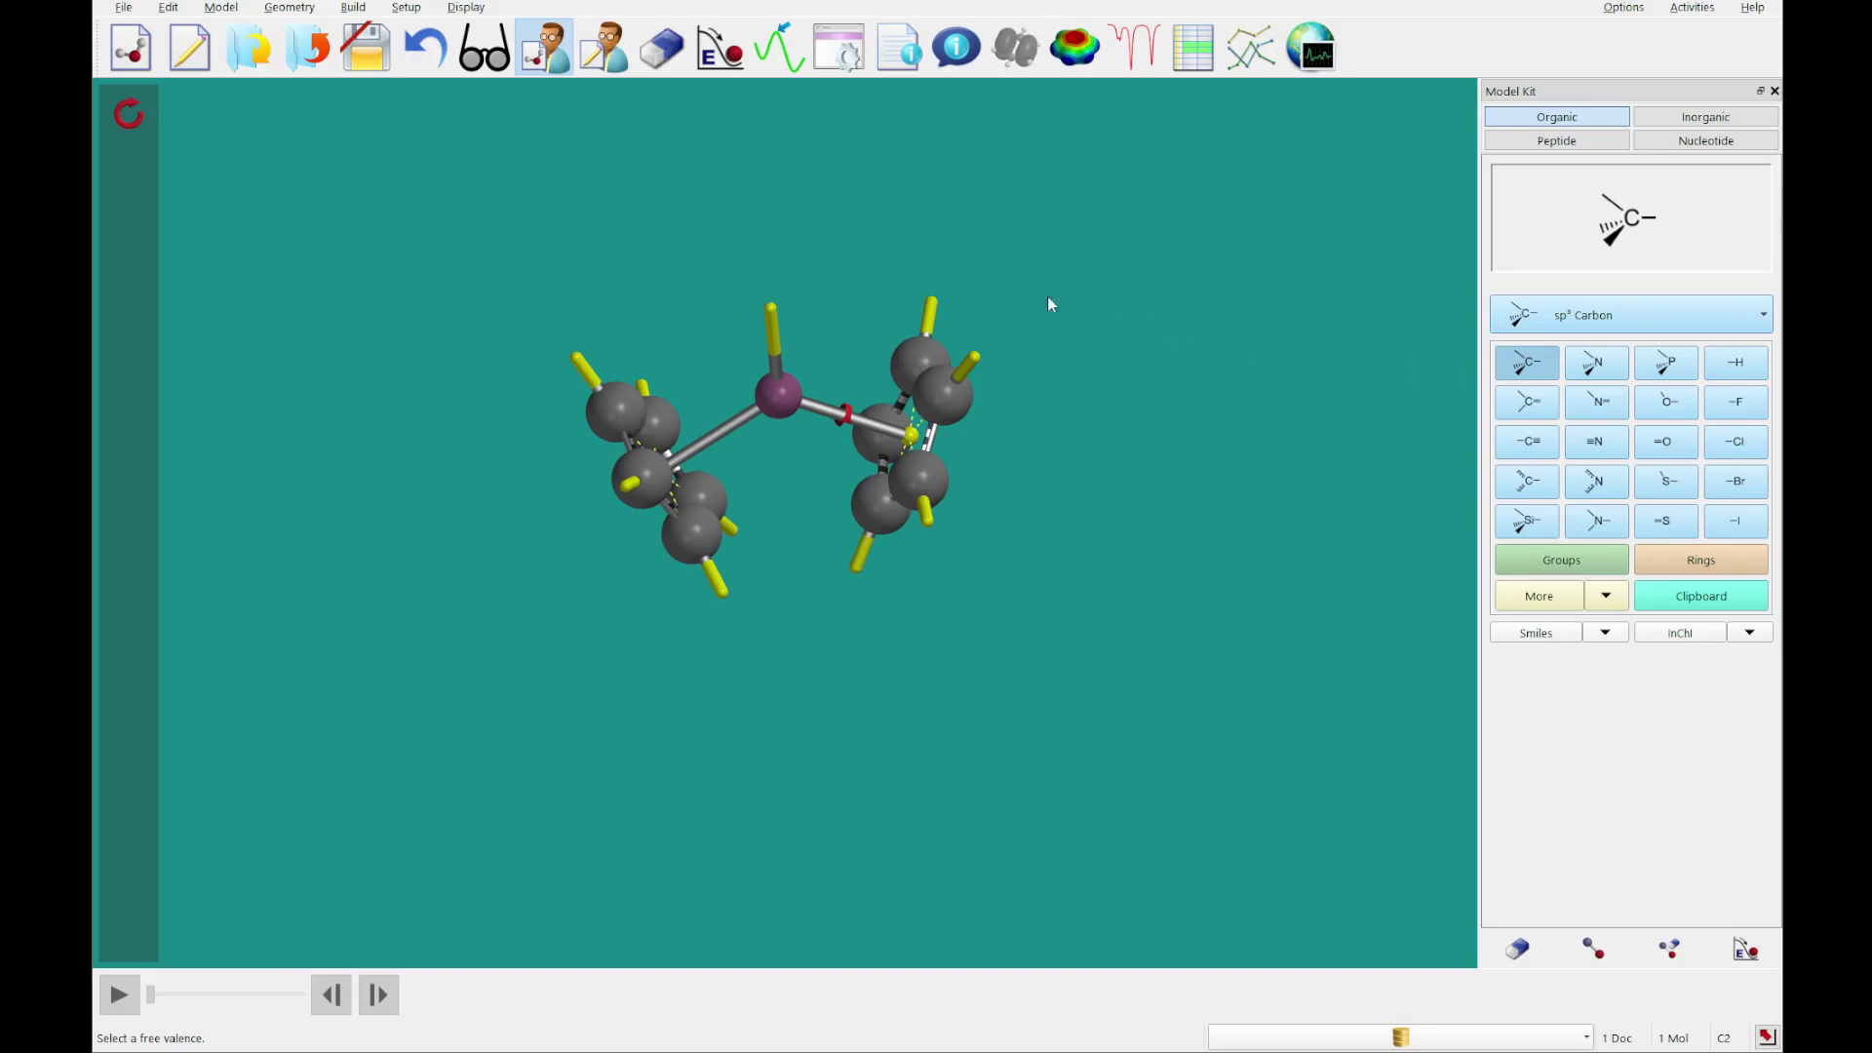
left_click(772, 304)
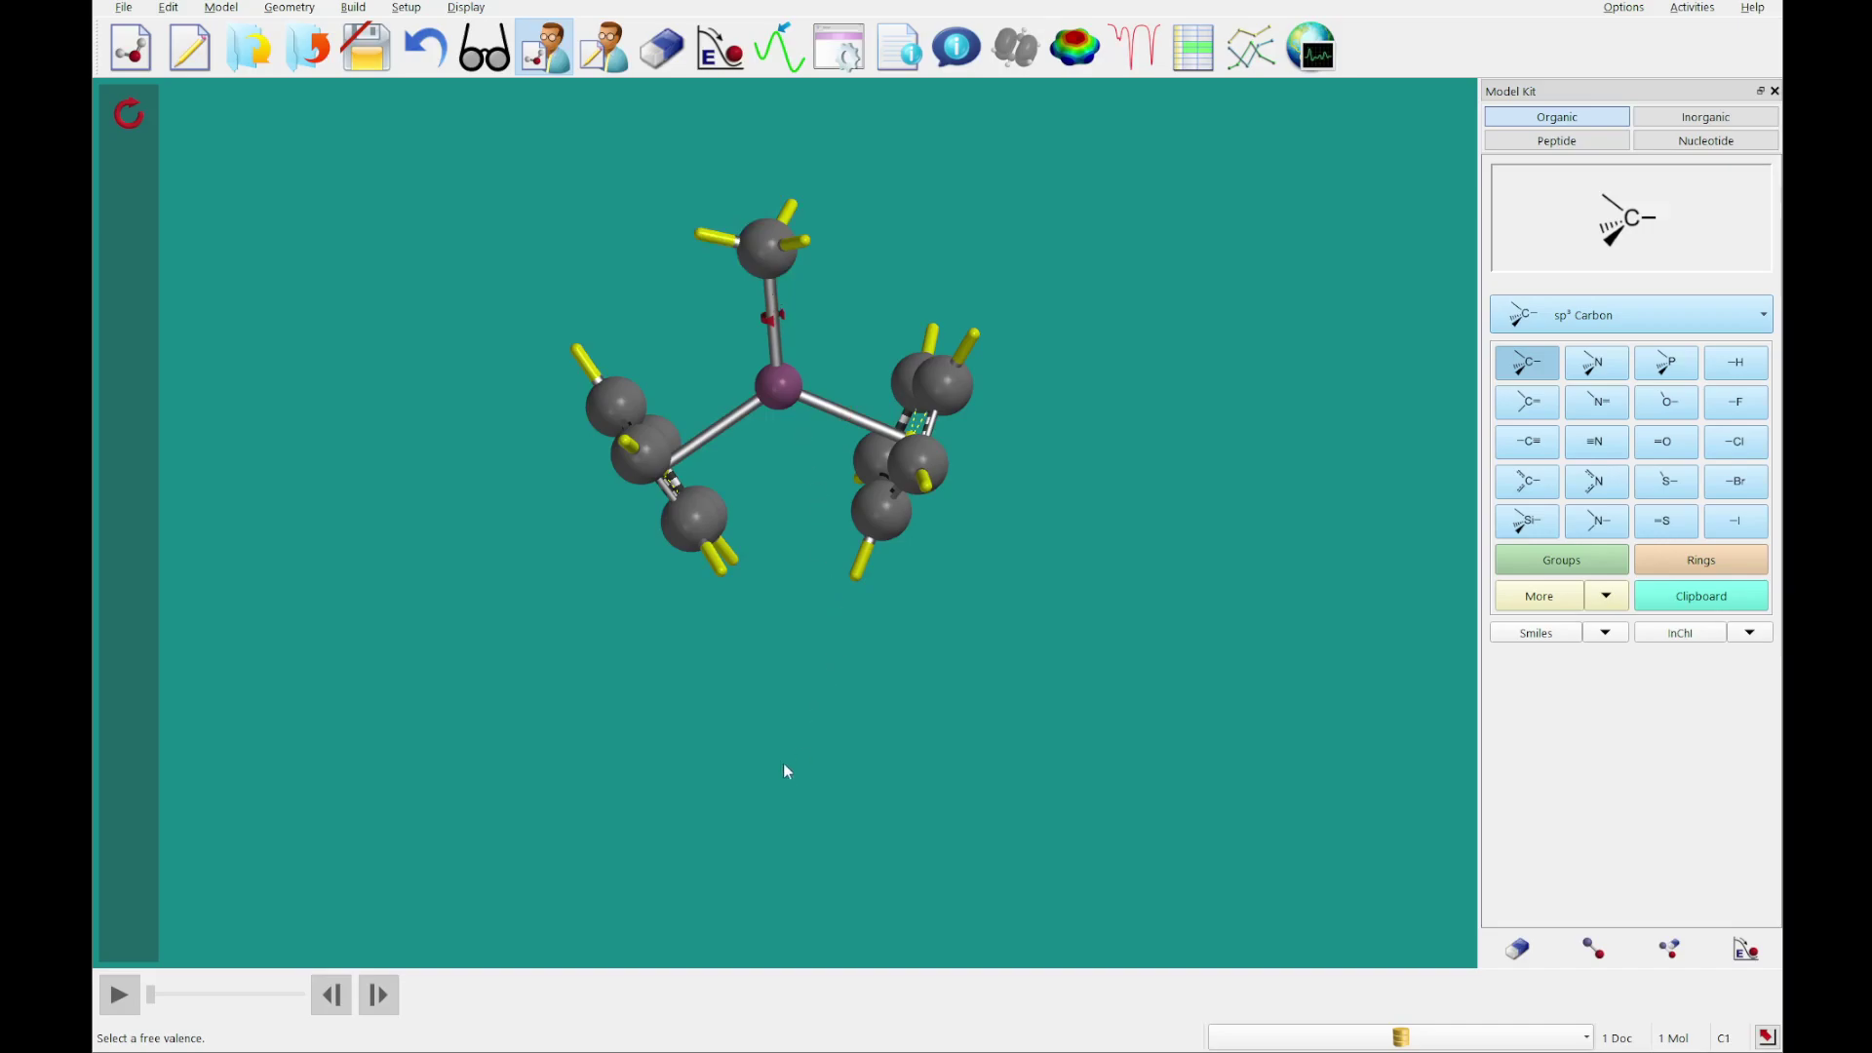
left_click(1624, 567)
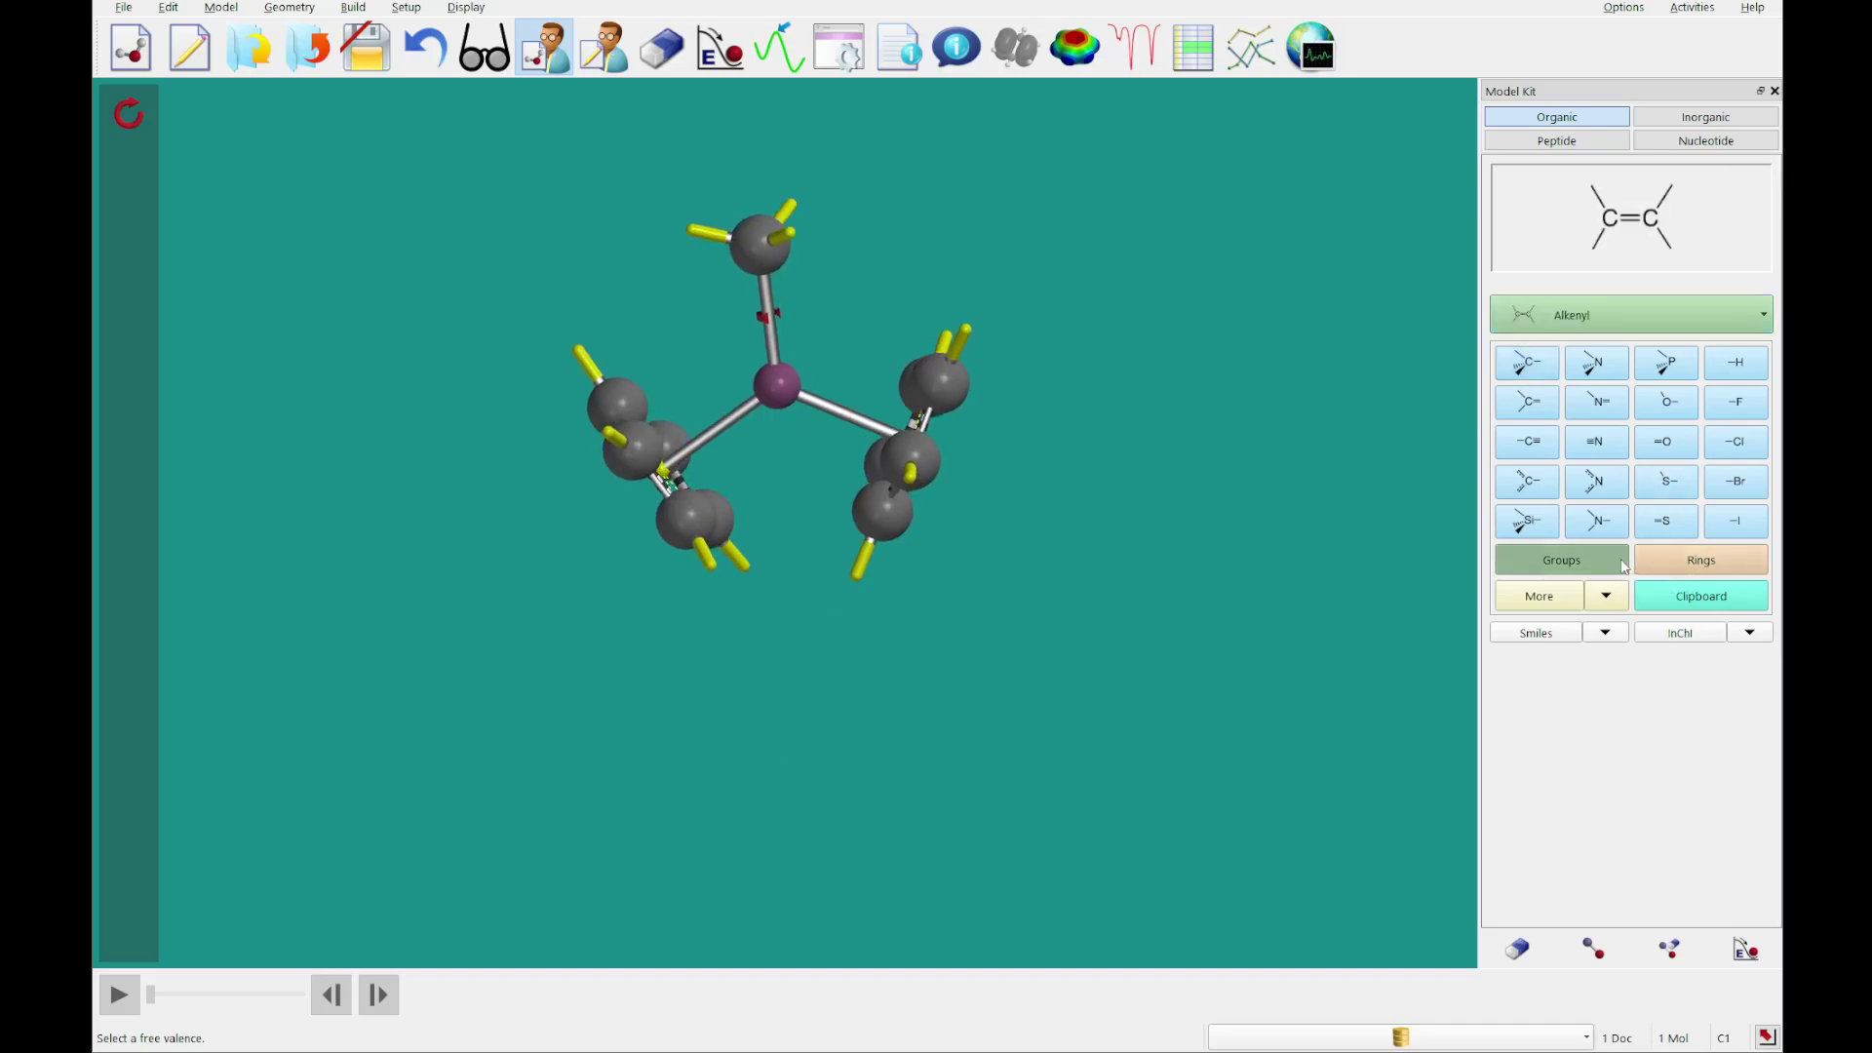
left_click(1521, 331)
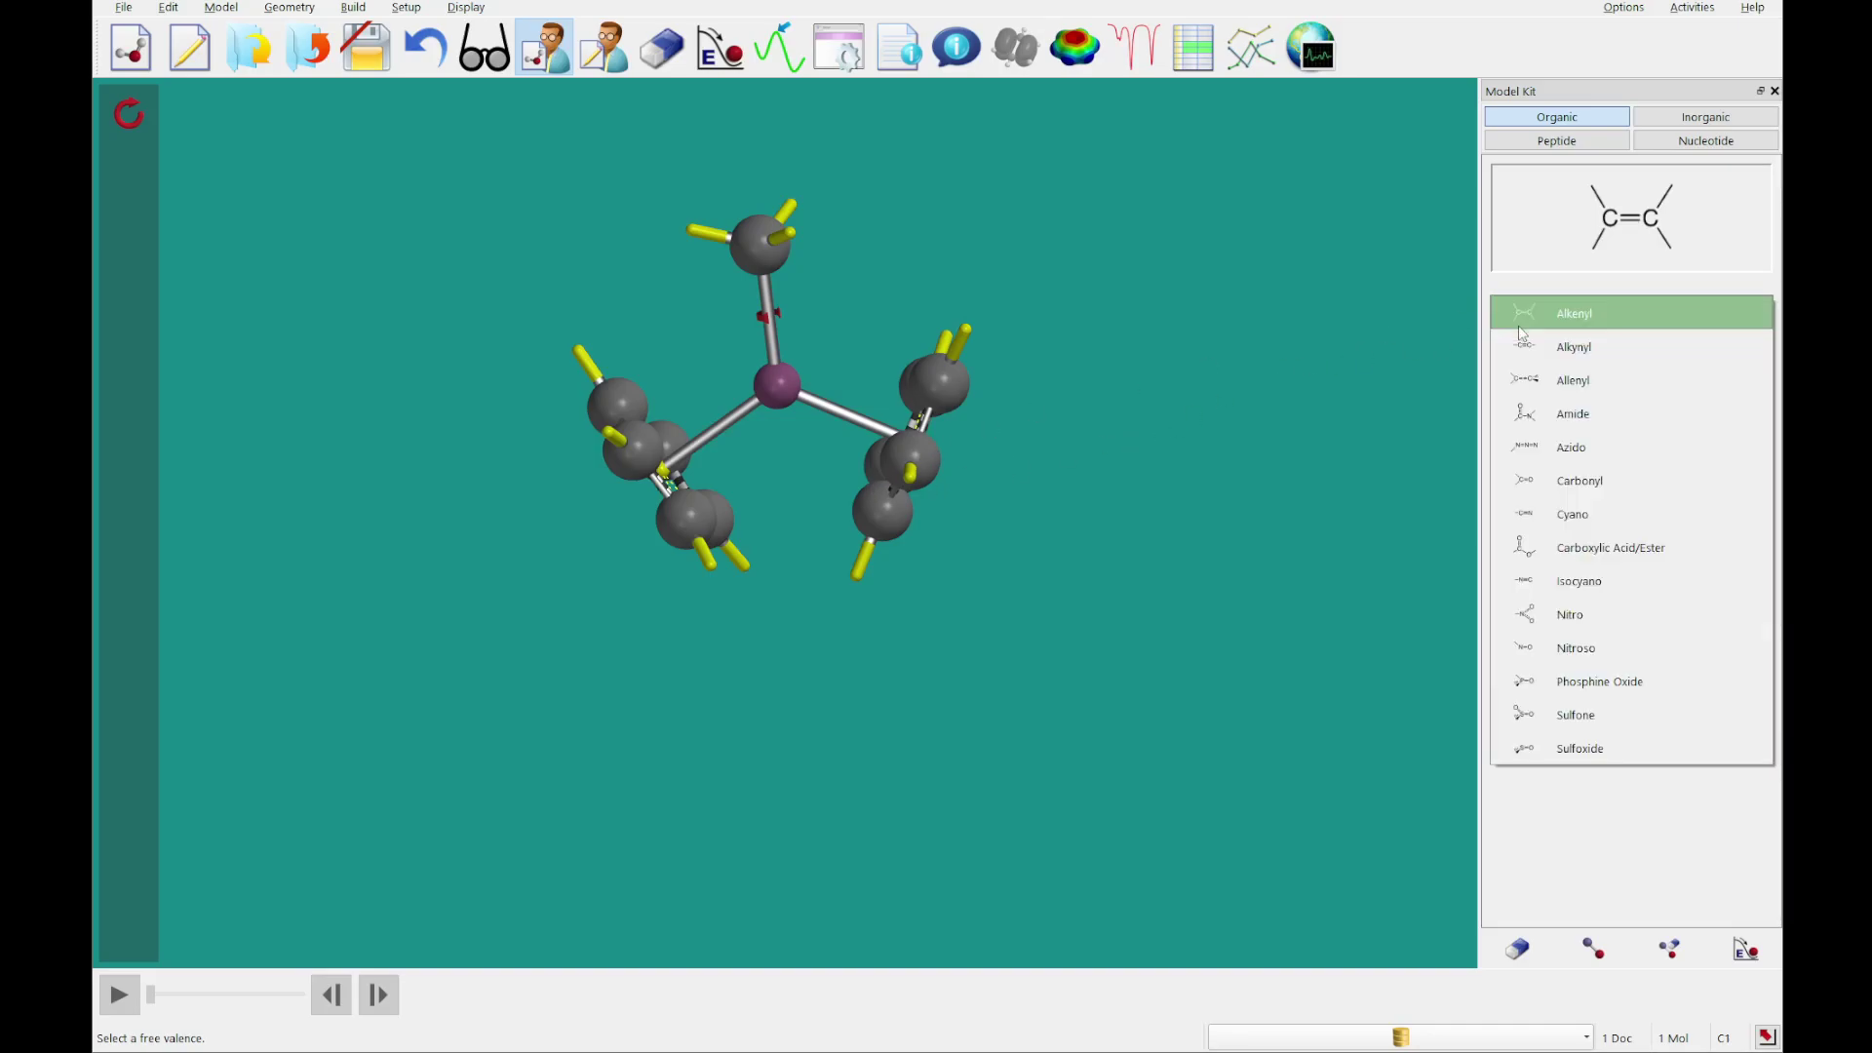
left_click(1534, 327)
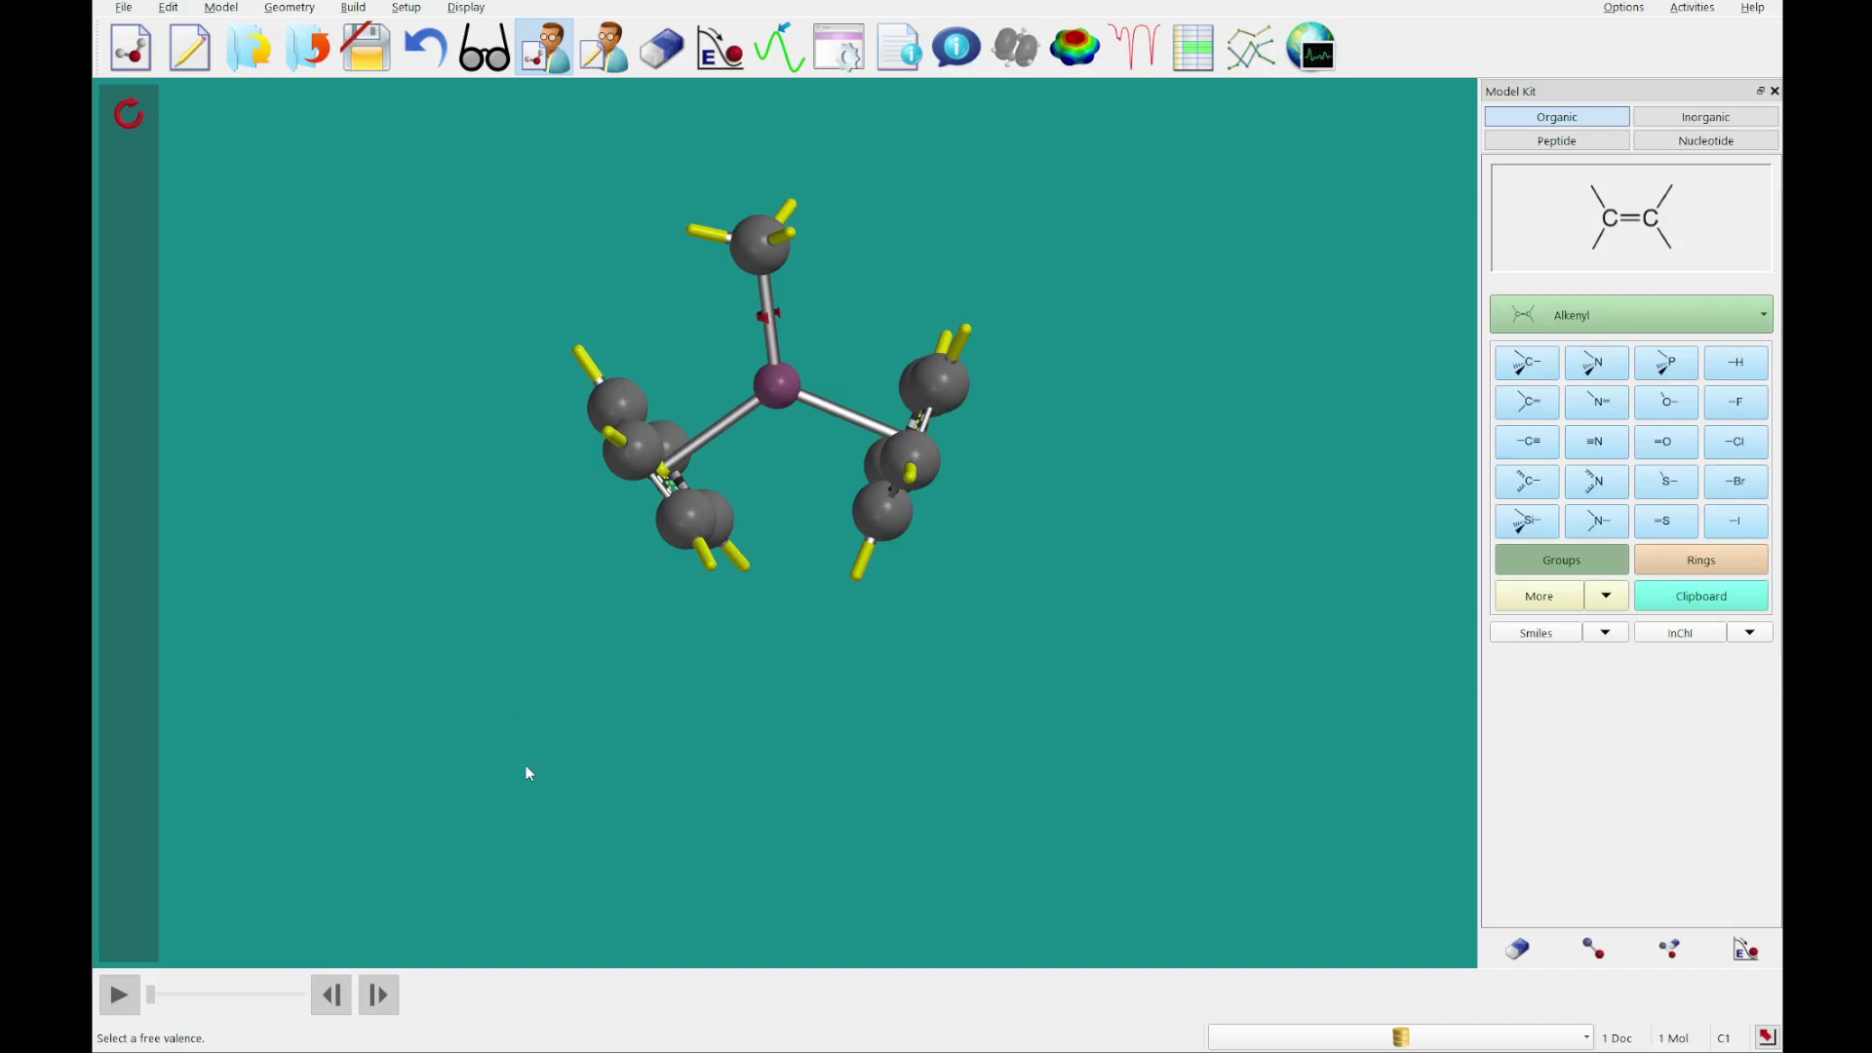
Place an ethylene fragment and position it above the zirconium beside the methyl group.
left_click(1183, 480)
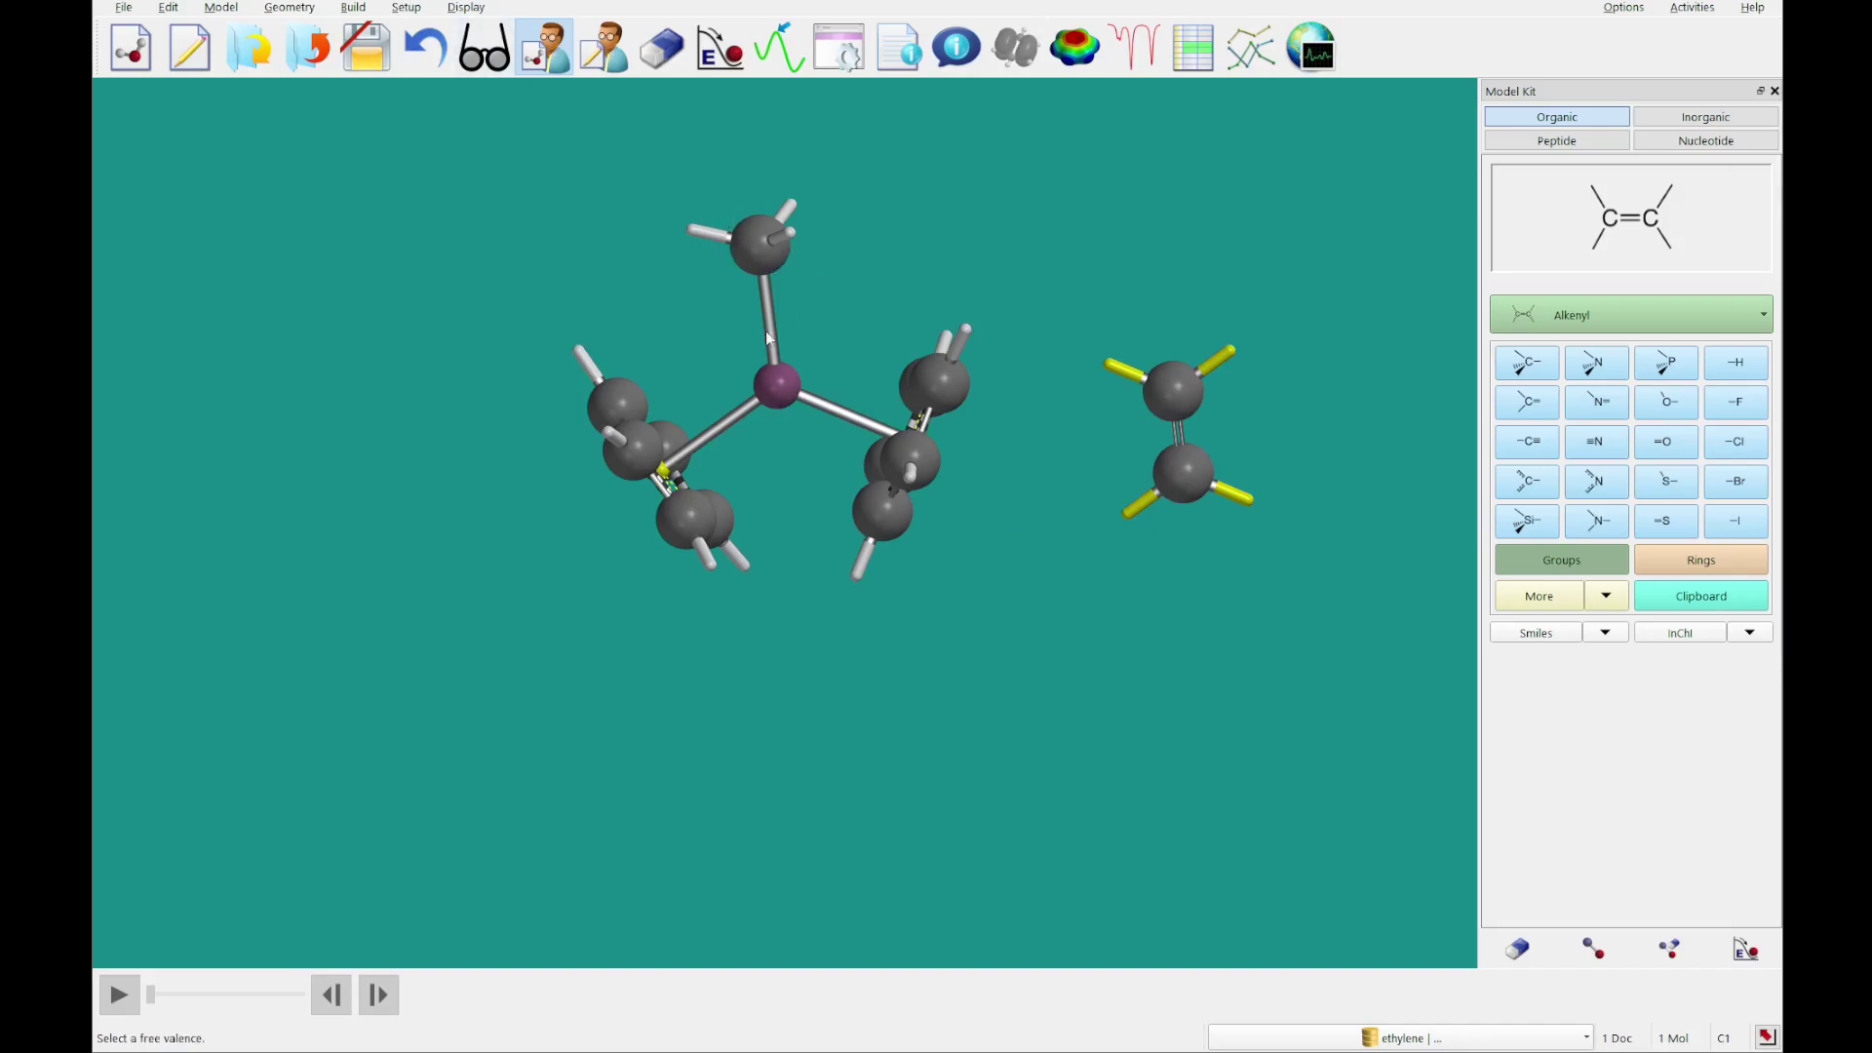
left_click_drag(1062, 655, 1127, 578)
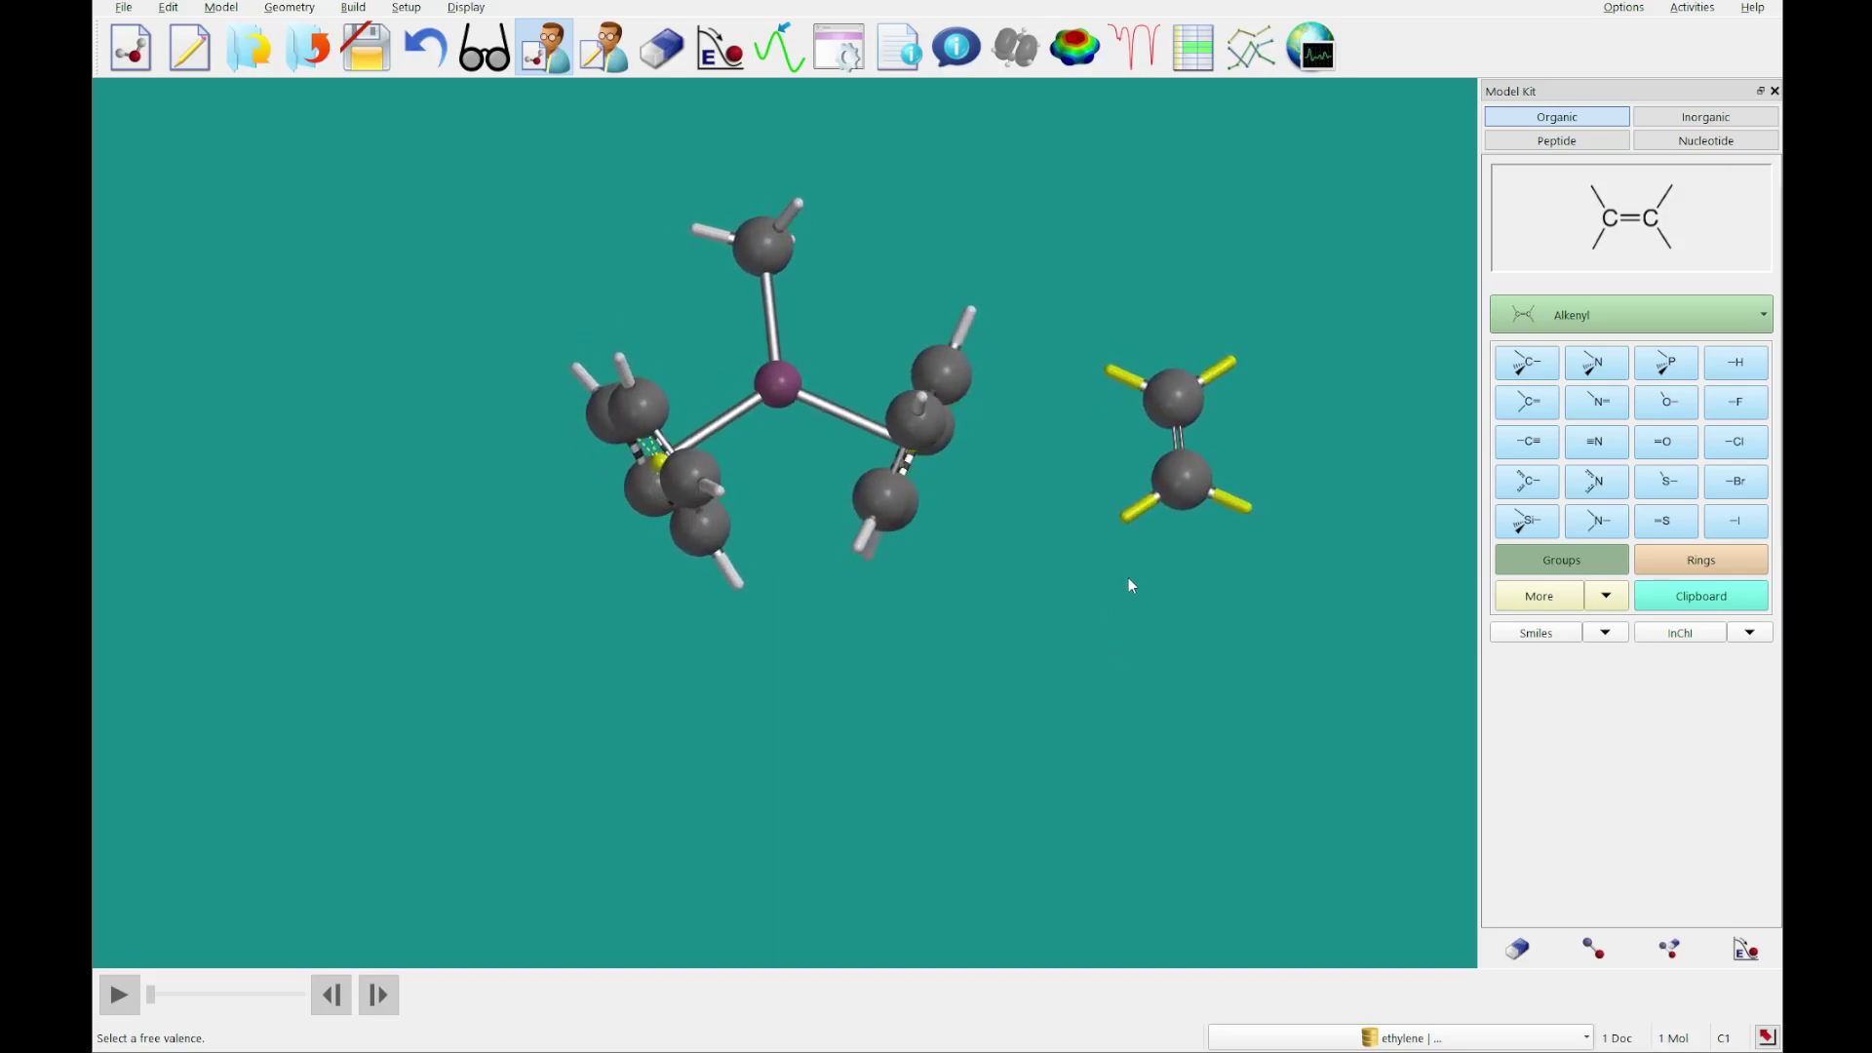
right_click_drag(1090, 601, 1099, 656)
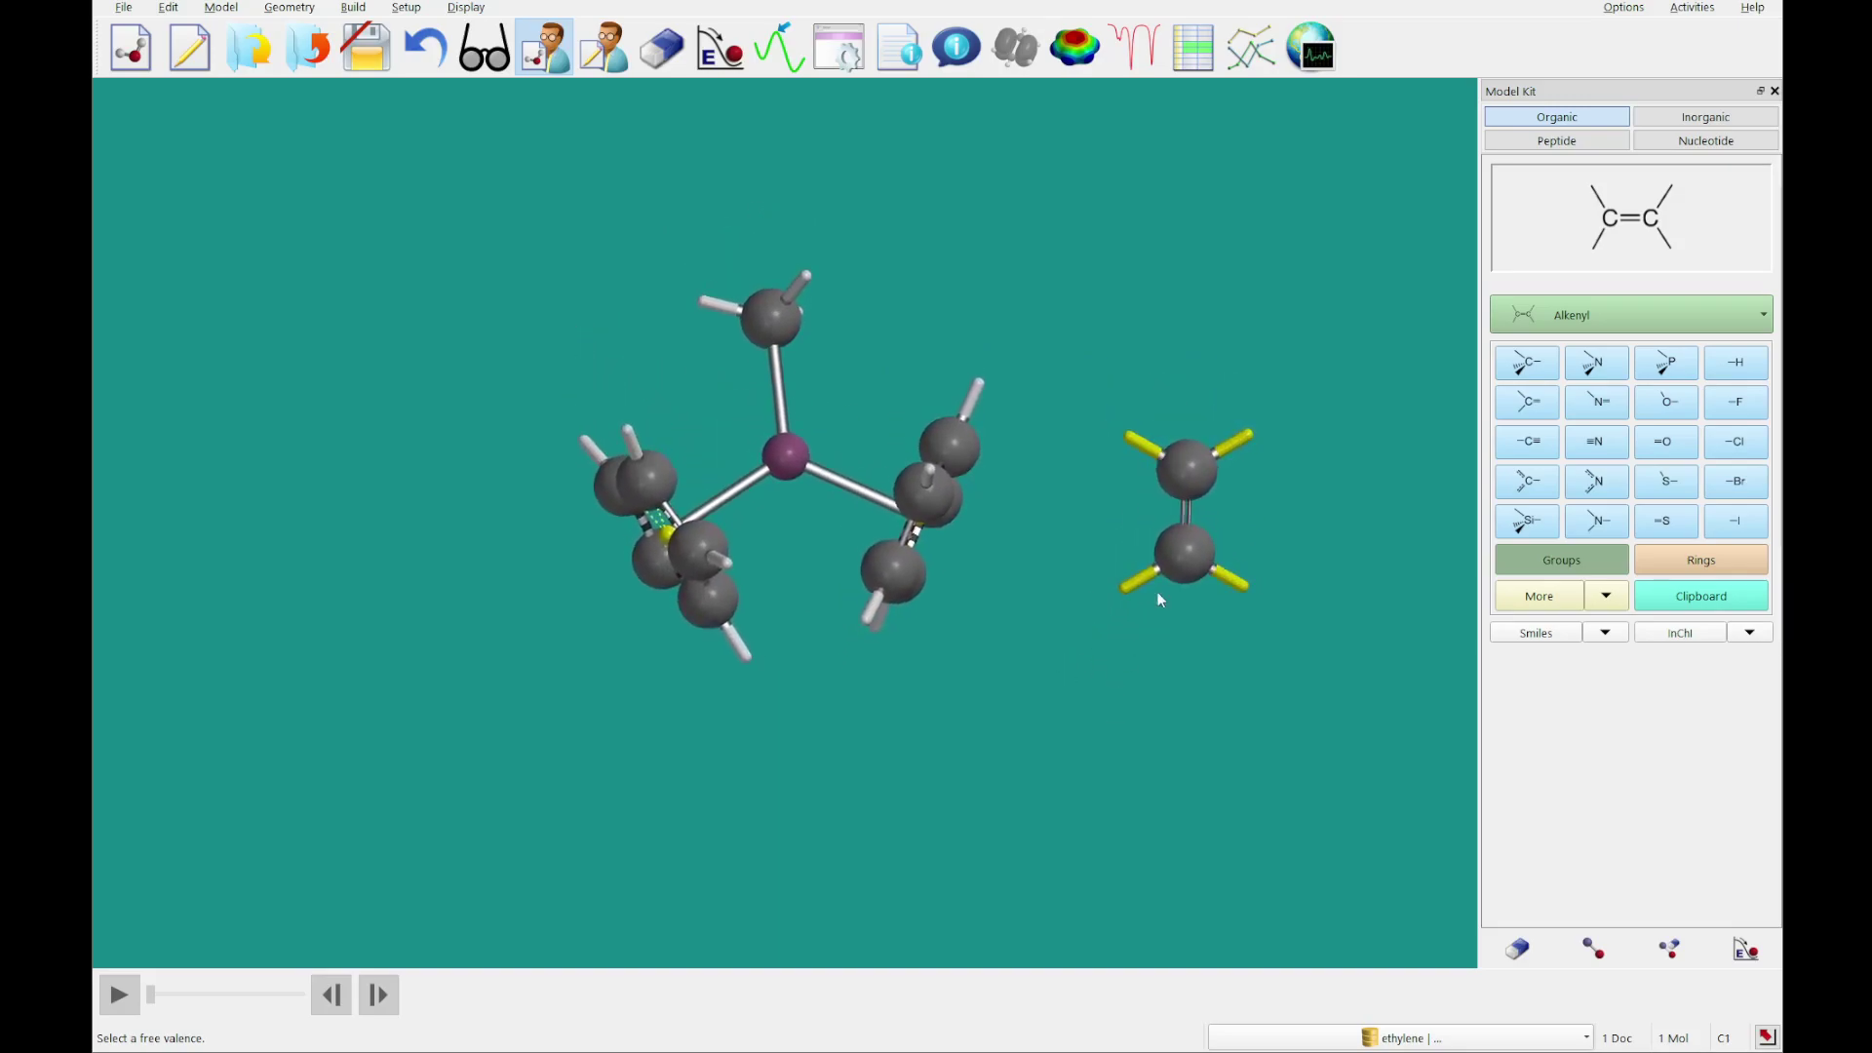
right_click_drag(1160, 599, 954, 386, "ctrl")
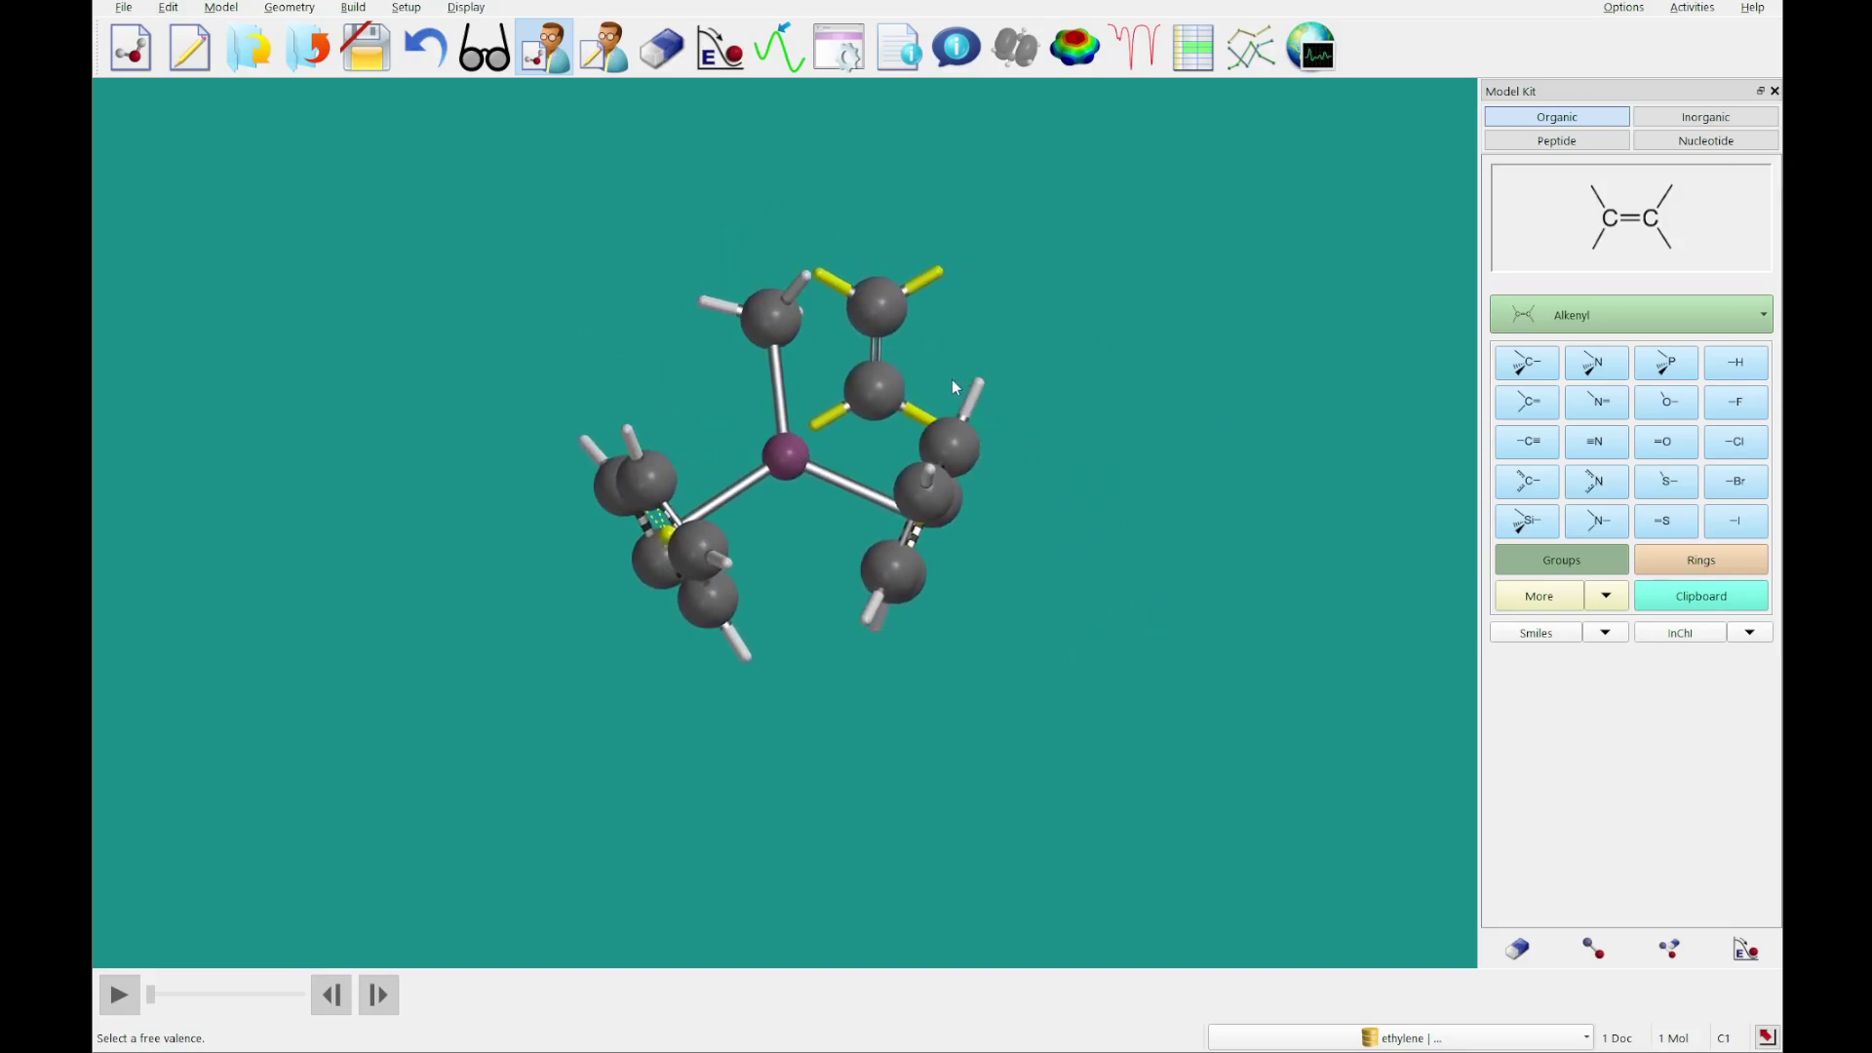
left_click_drag(954, 385, 941, 597)
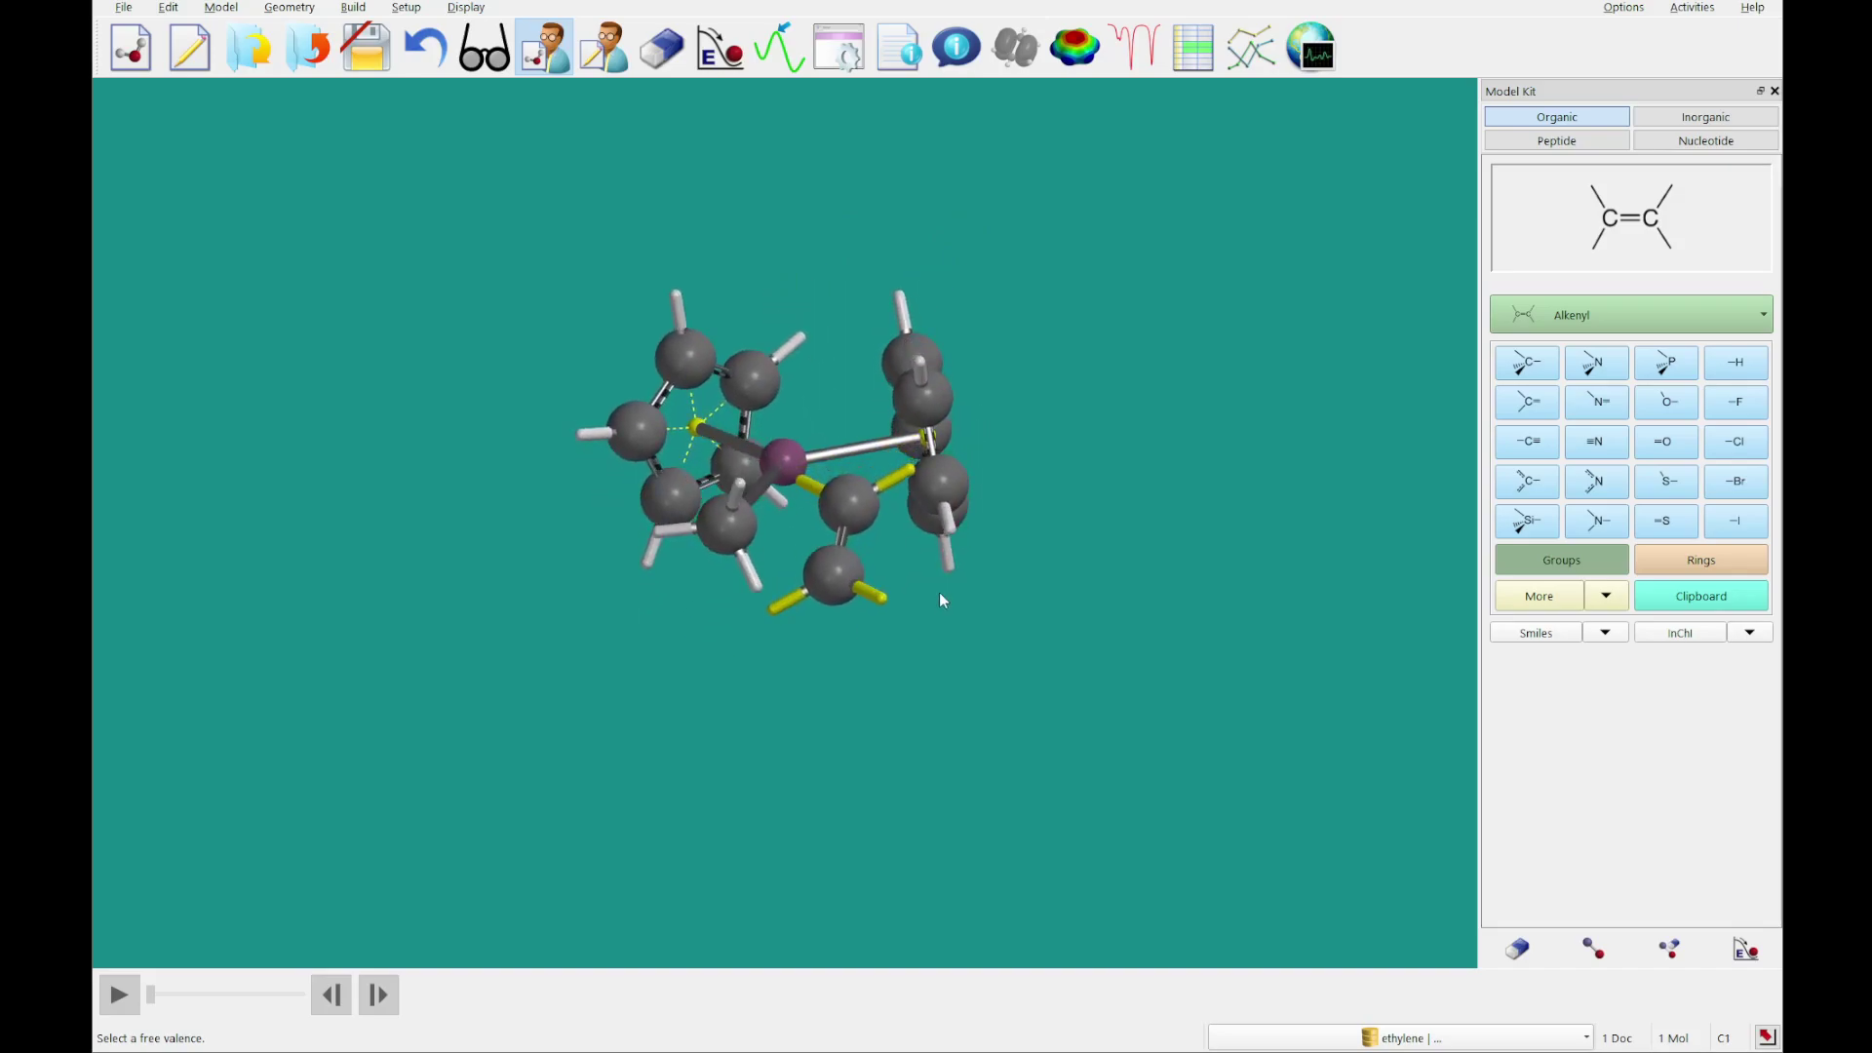
right_click_drag(939, 593, 829, 450, "ctrl")
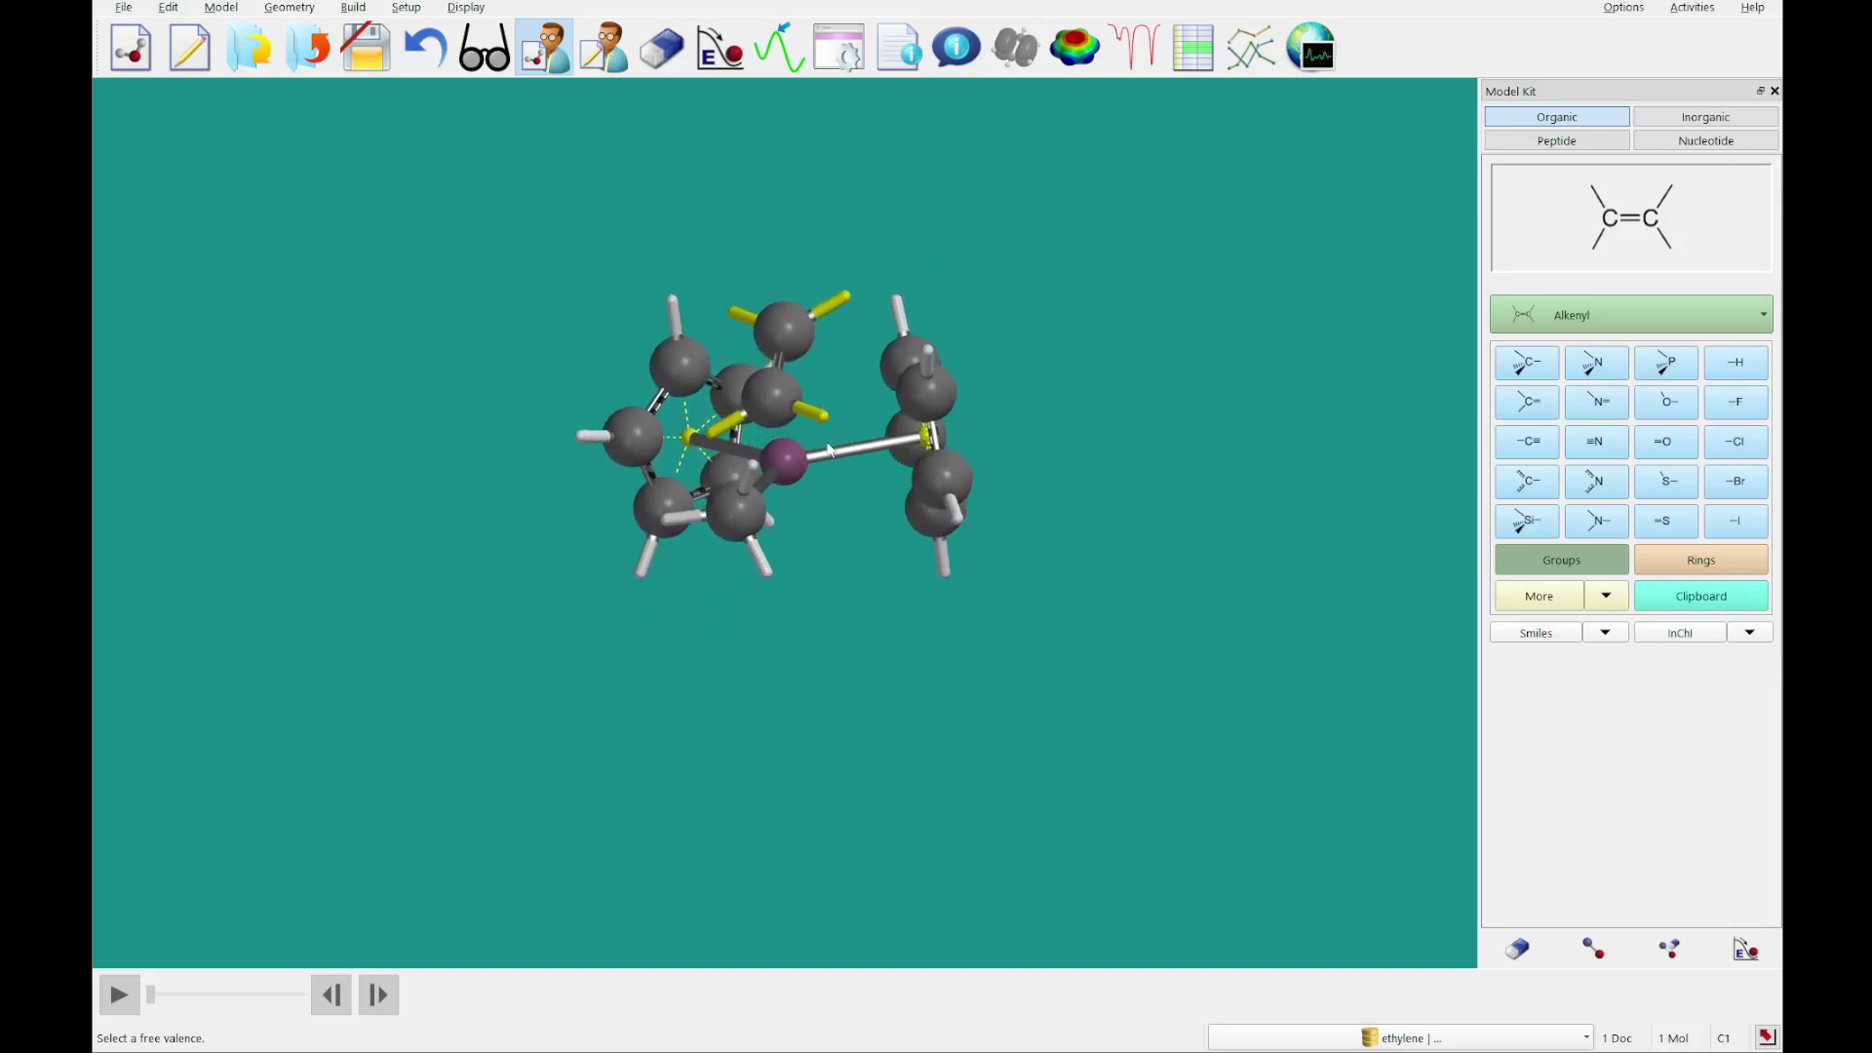
left_click_drag(828, 451, 814, 387, "ctrl")
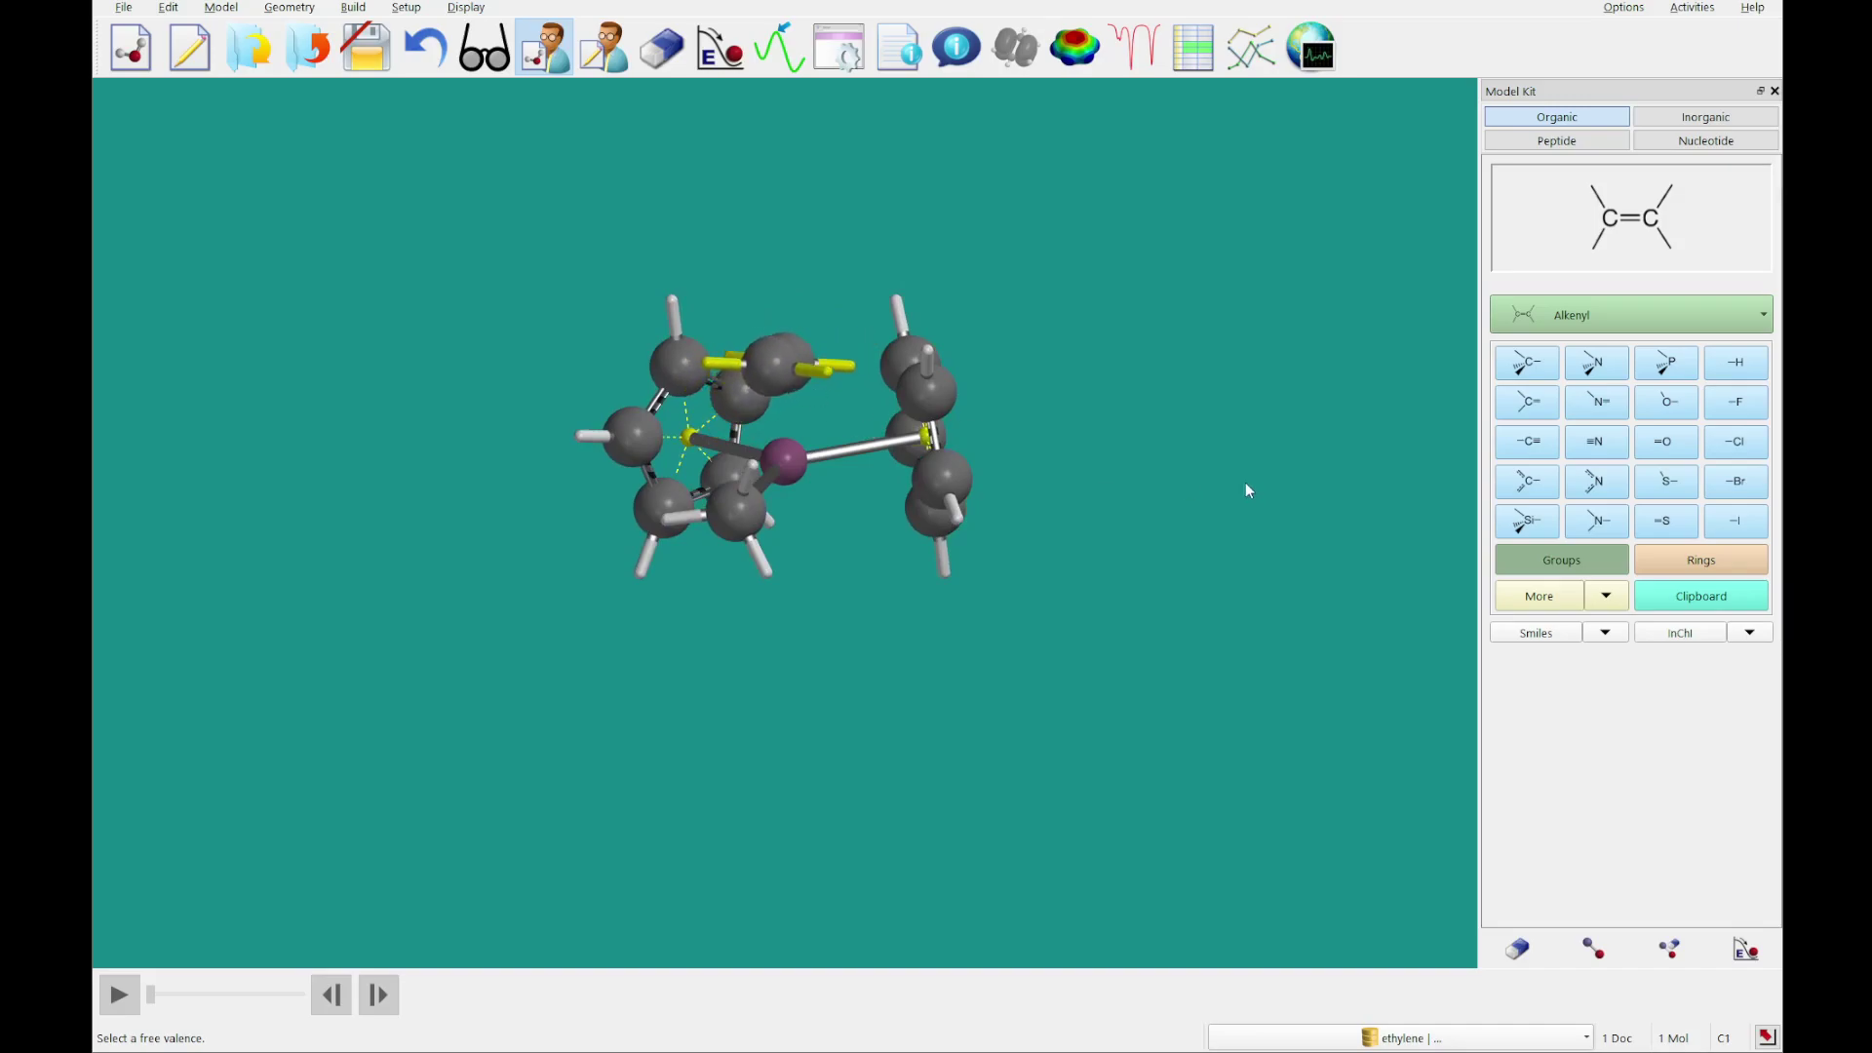
left_click_drag(1265, 531, 1417, 493)
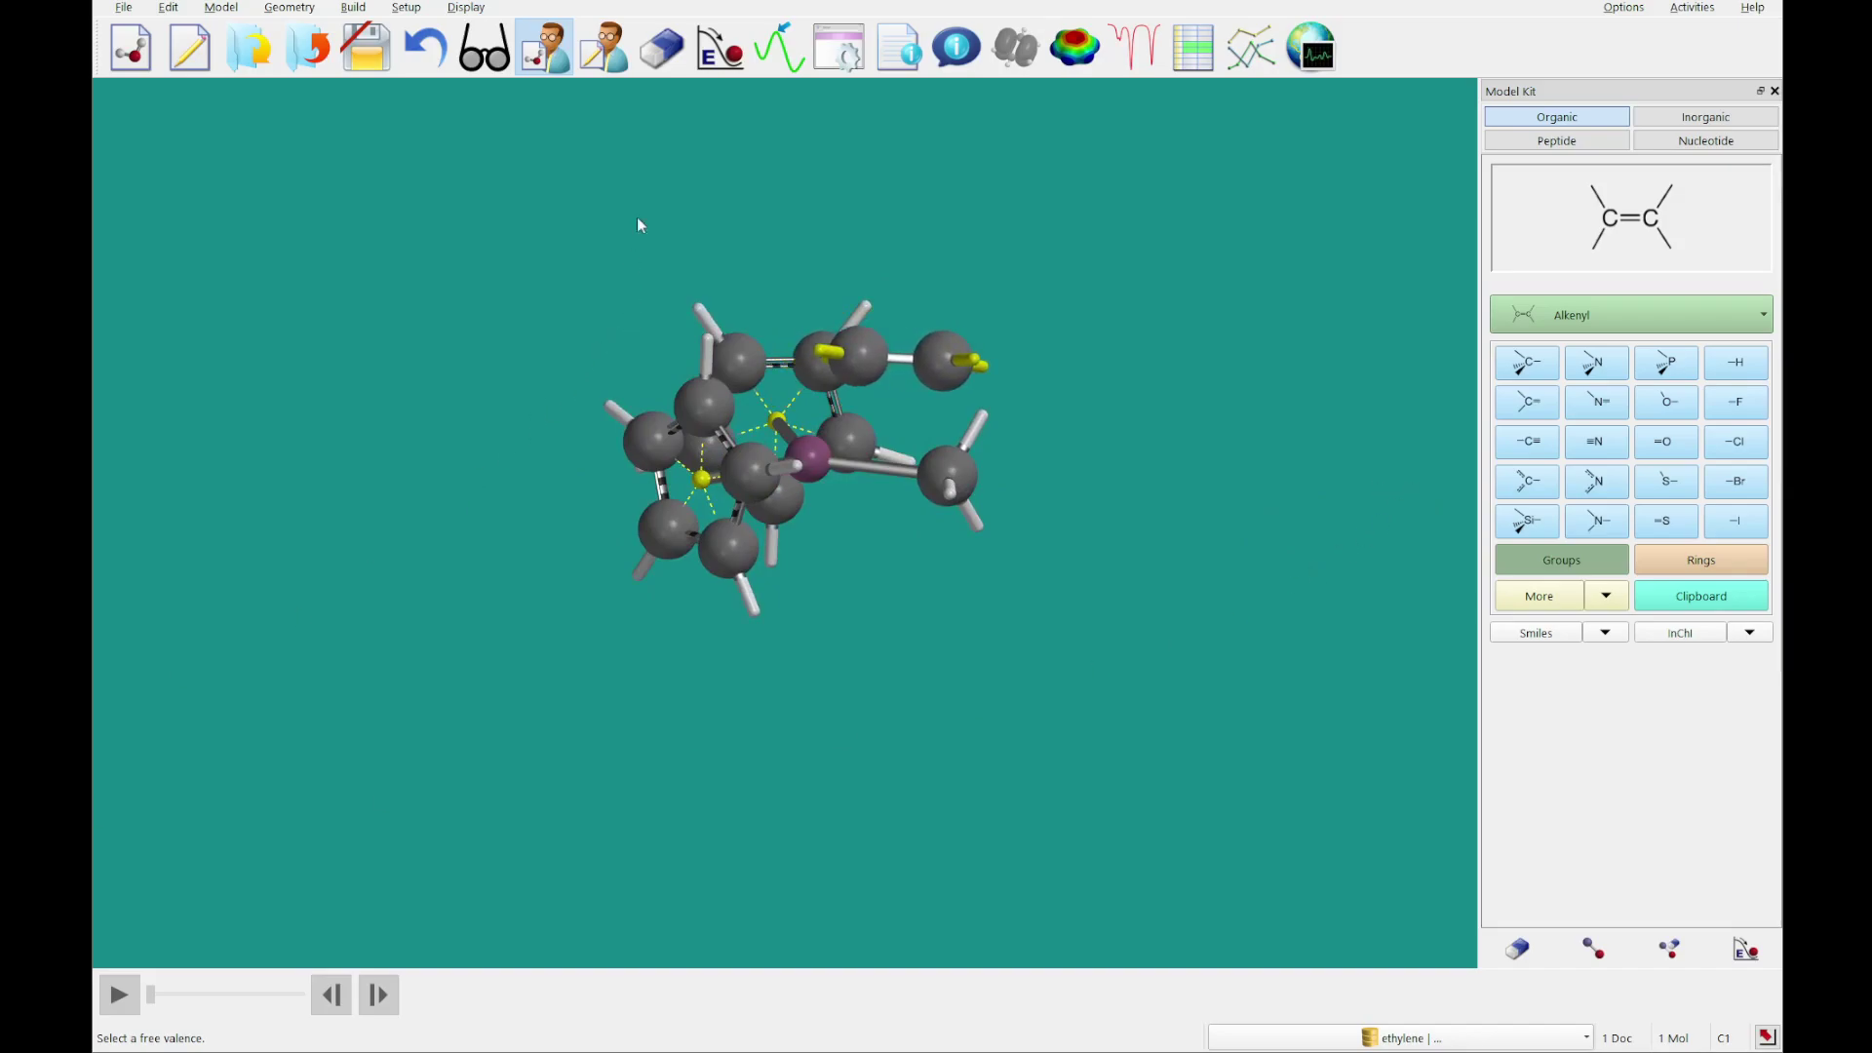
Draw reaction arrows from the Zr–methyl bond to ethylene carbon and from C=C toward Zr.
left_click(780, 49)
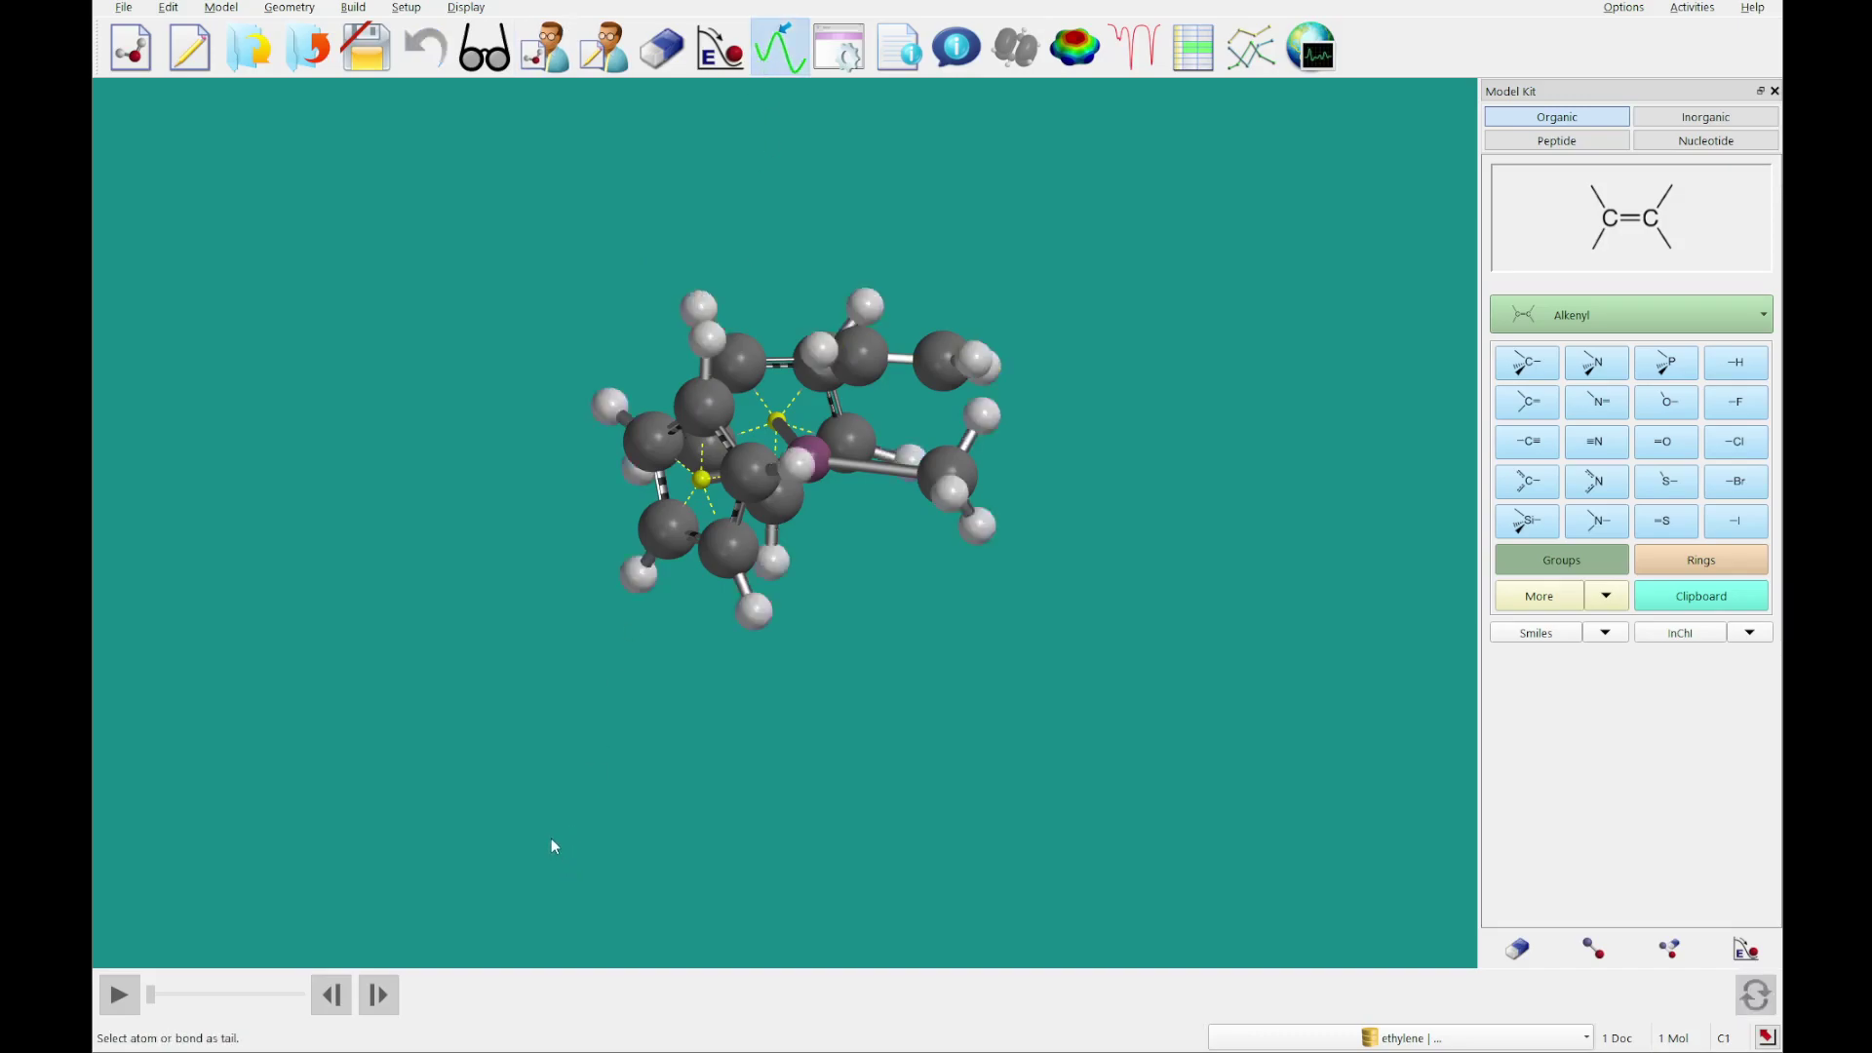
left_click(484, 46)
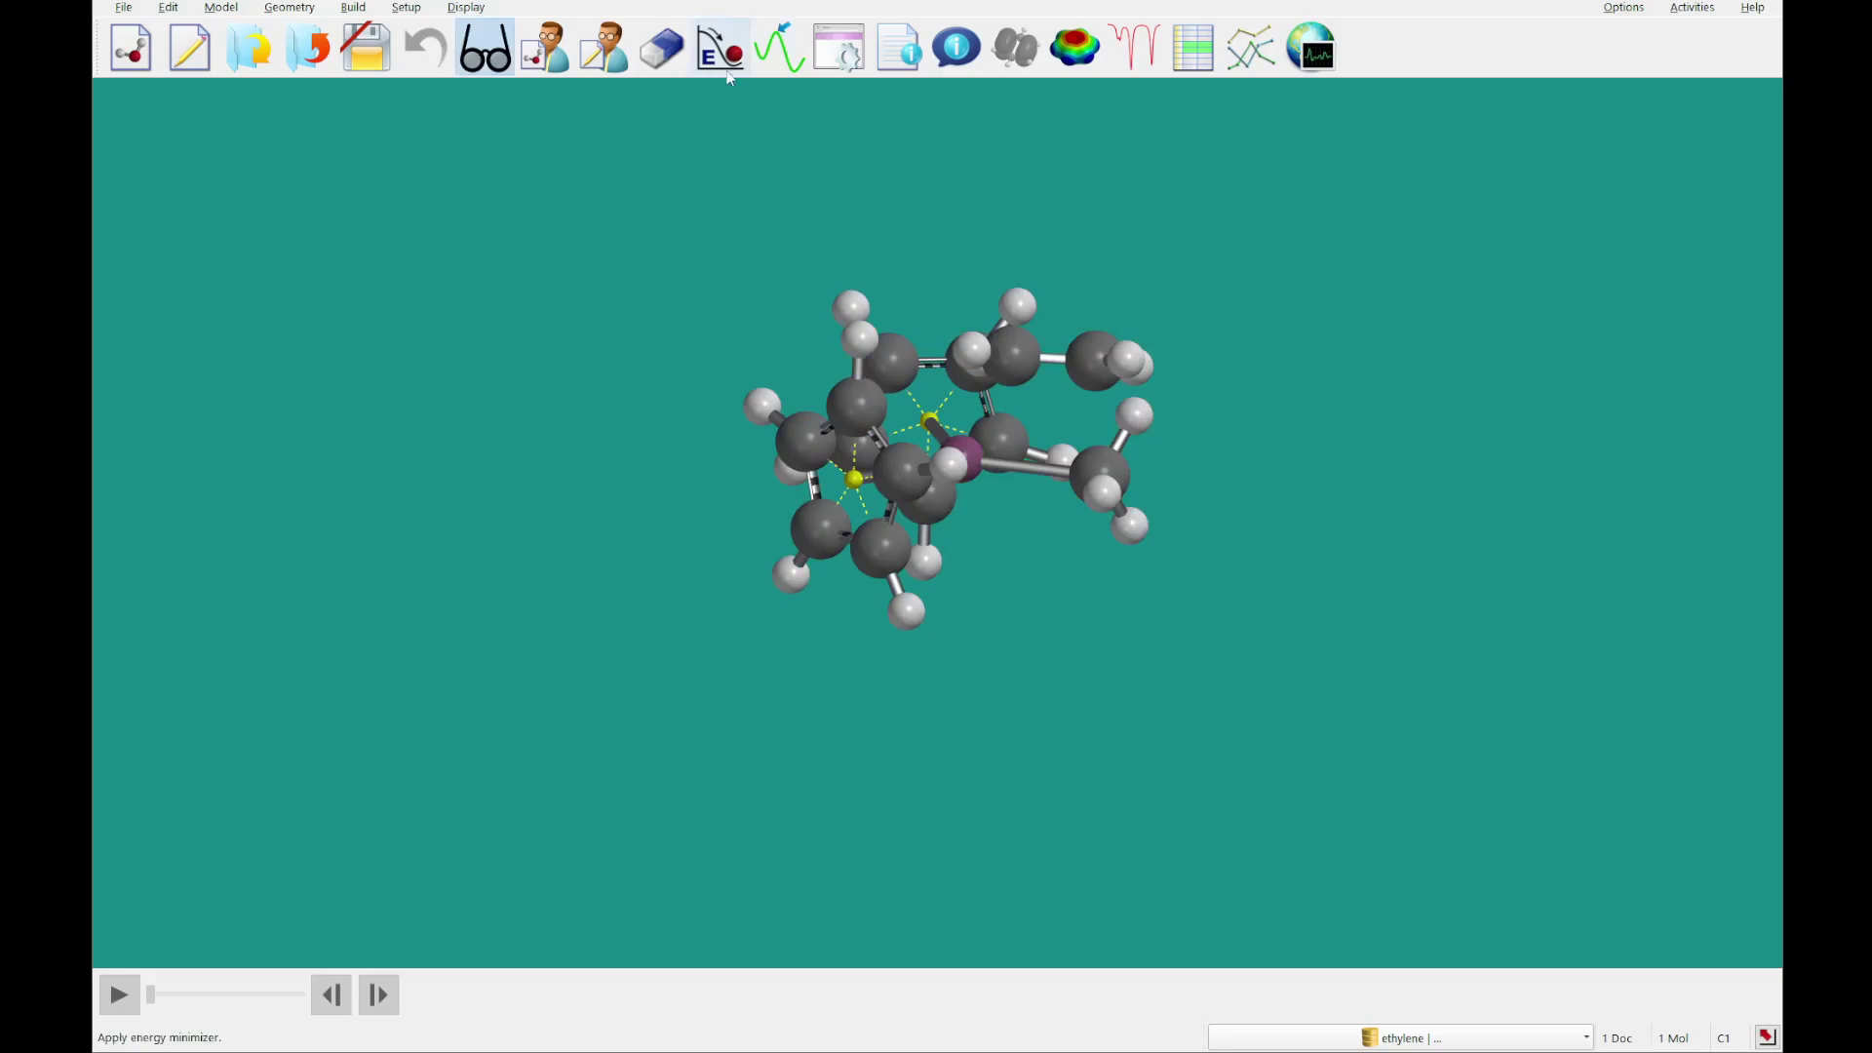
left_click(804, 62)
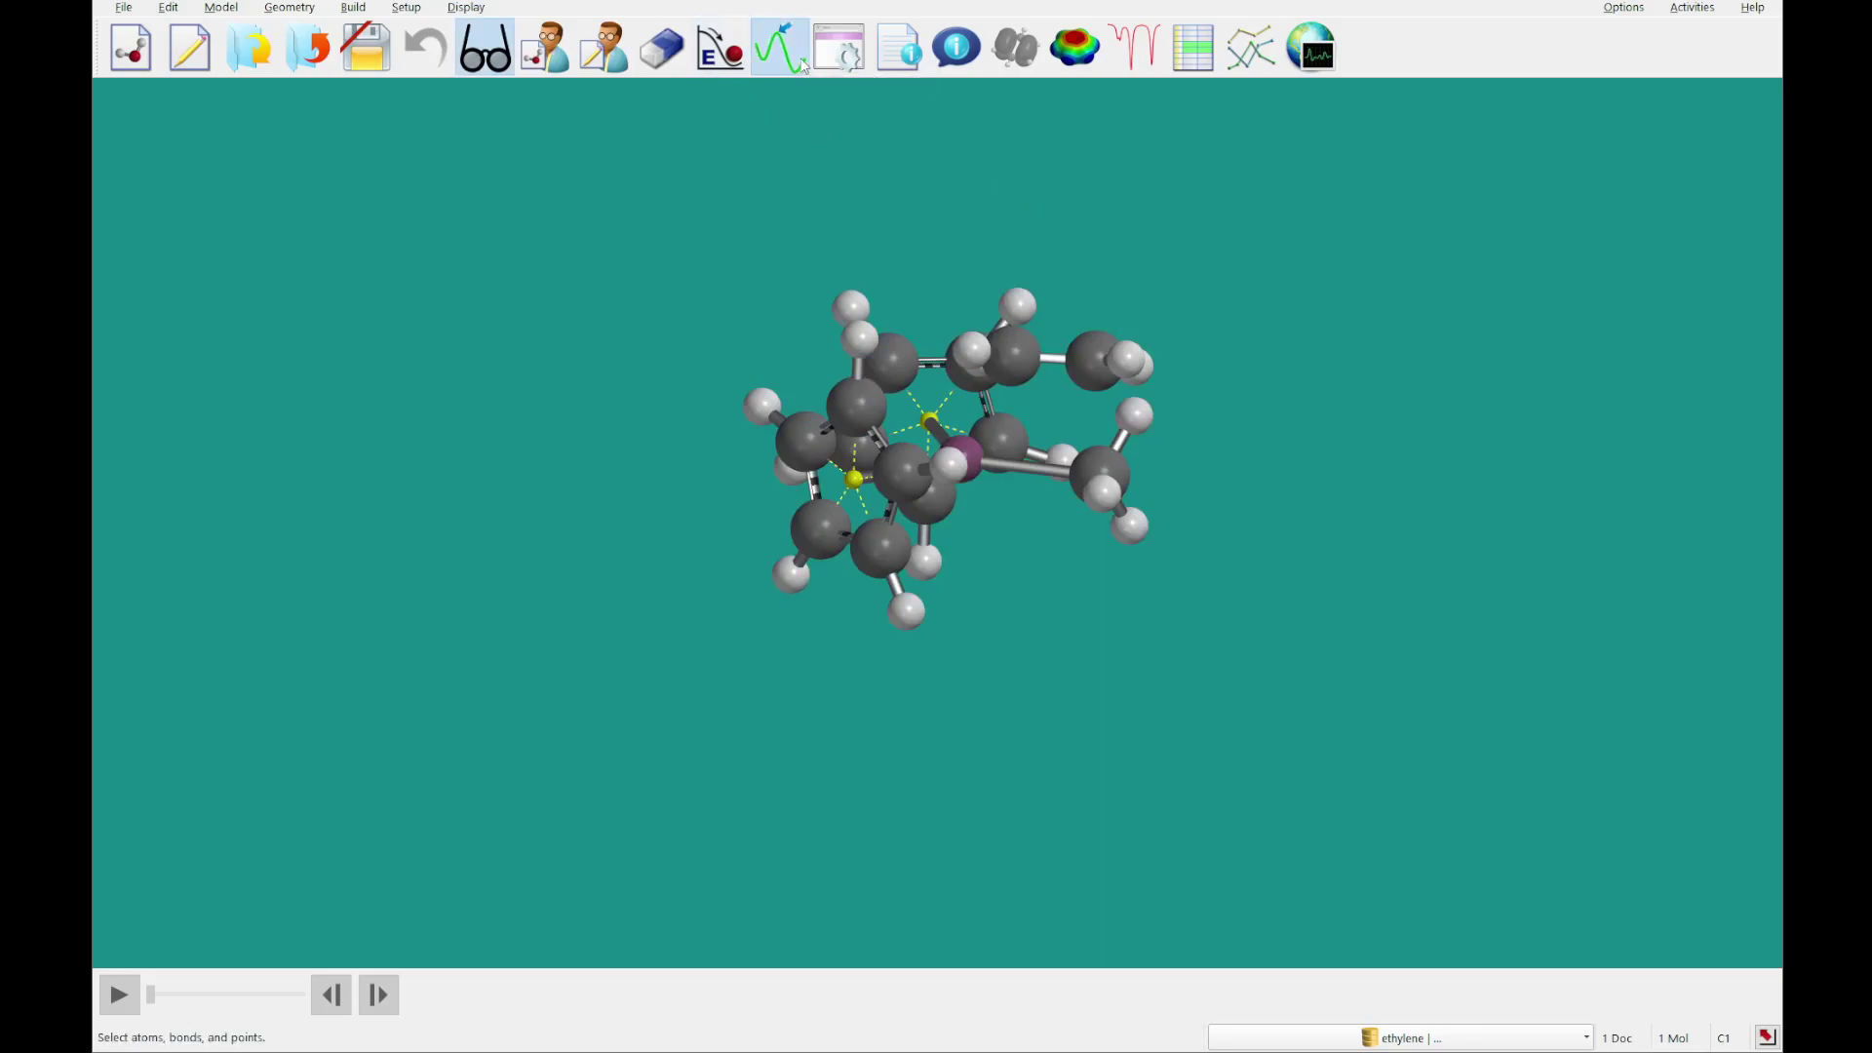
right_click_drag(673, 291, 634, 351)
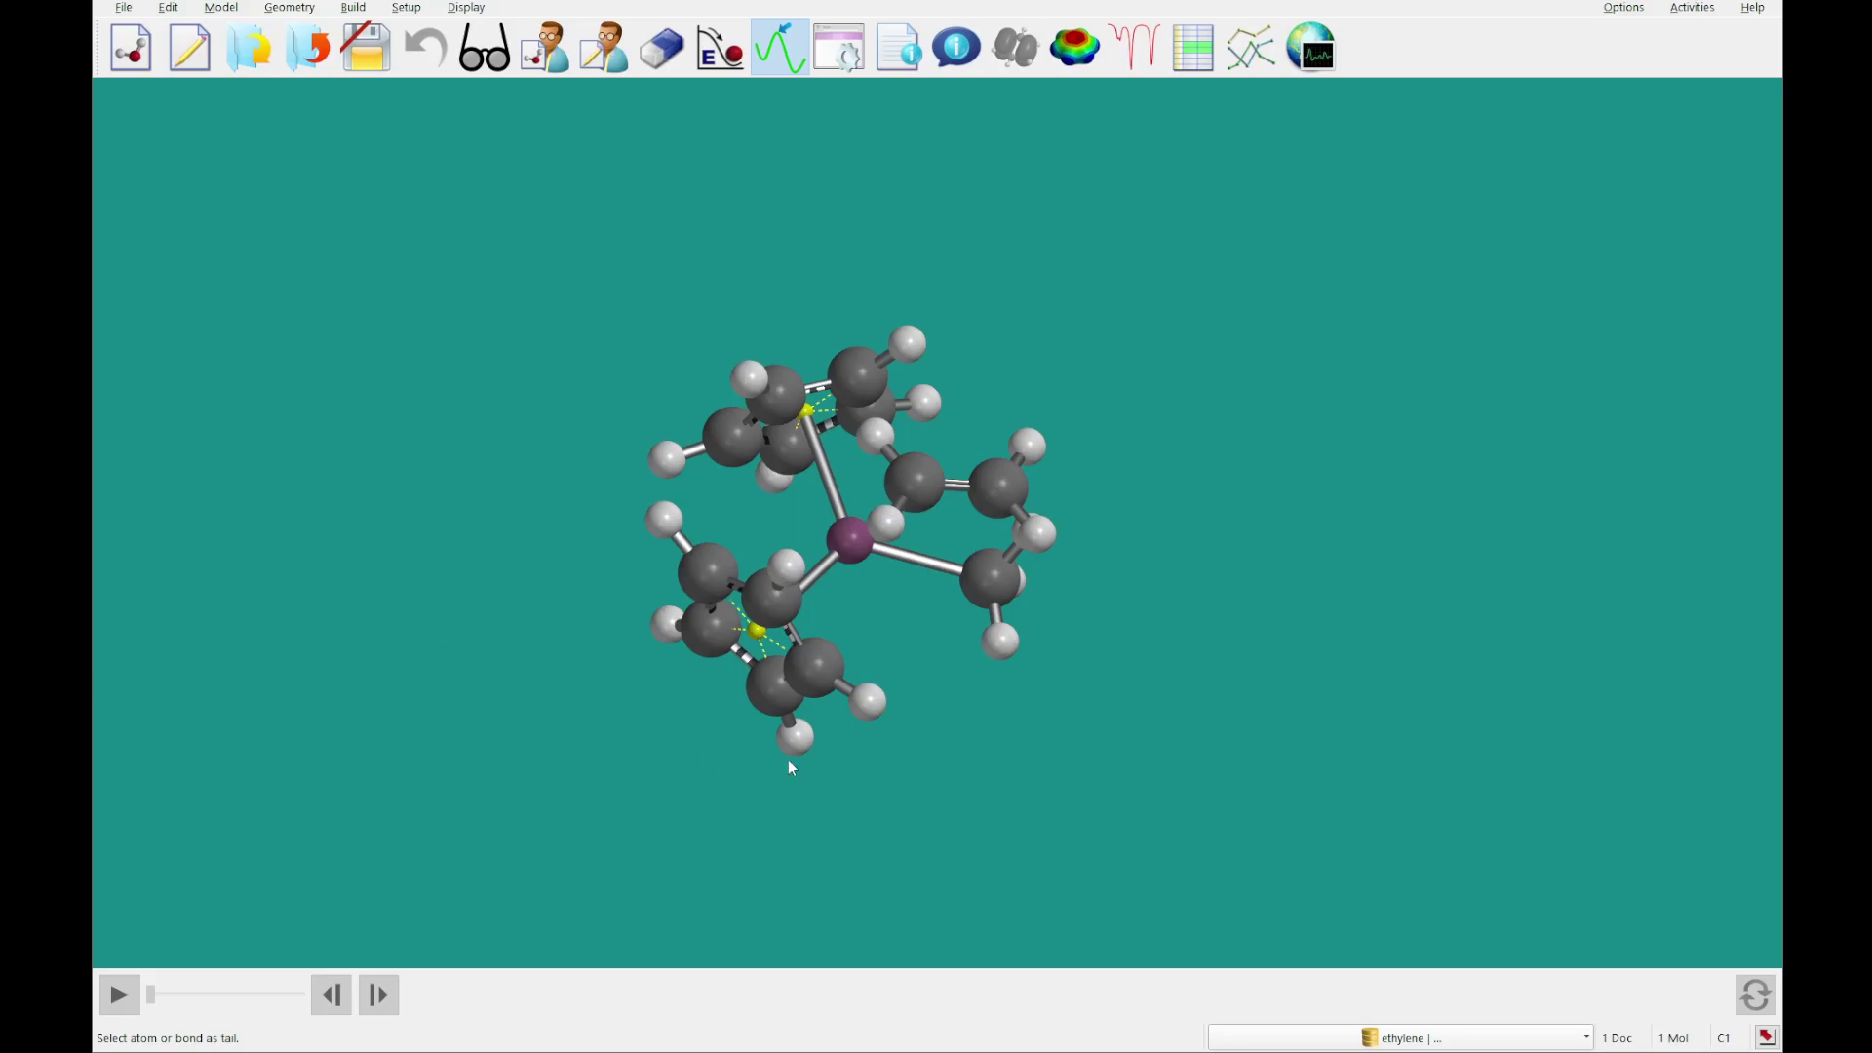
left_click(907, 556)
mouse_move(923, 622)
left_mouse_down()
mouse_move(923, 566)
mouse_move(928, 622)
left_mouse_up()
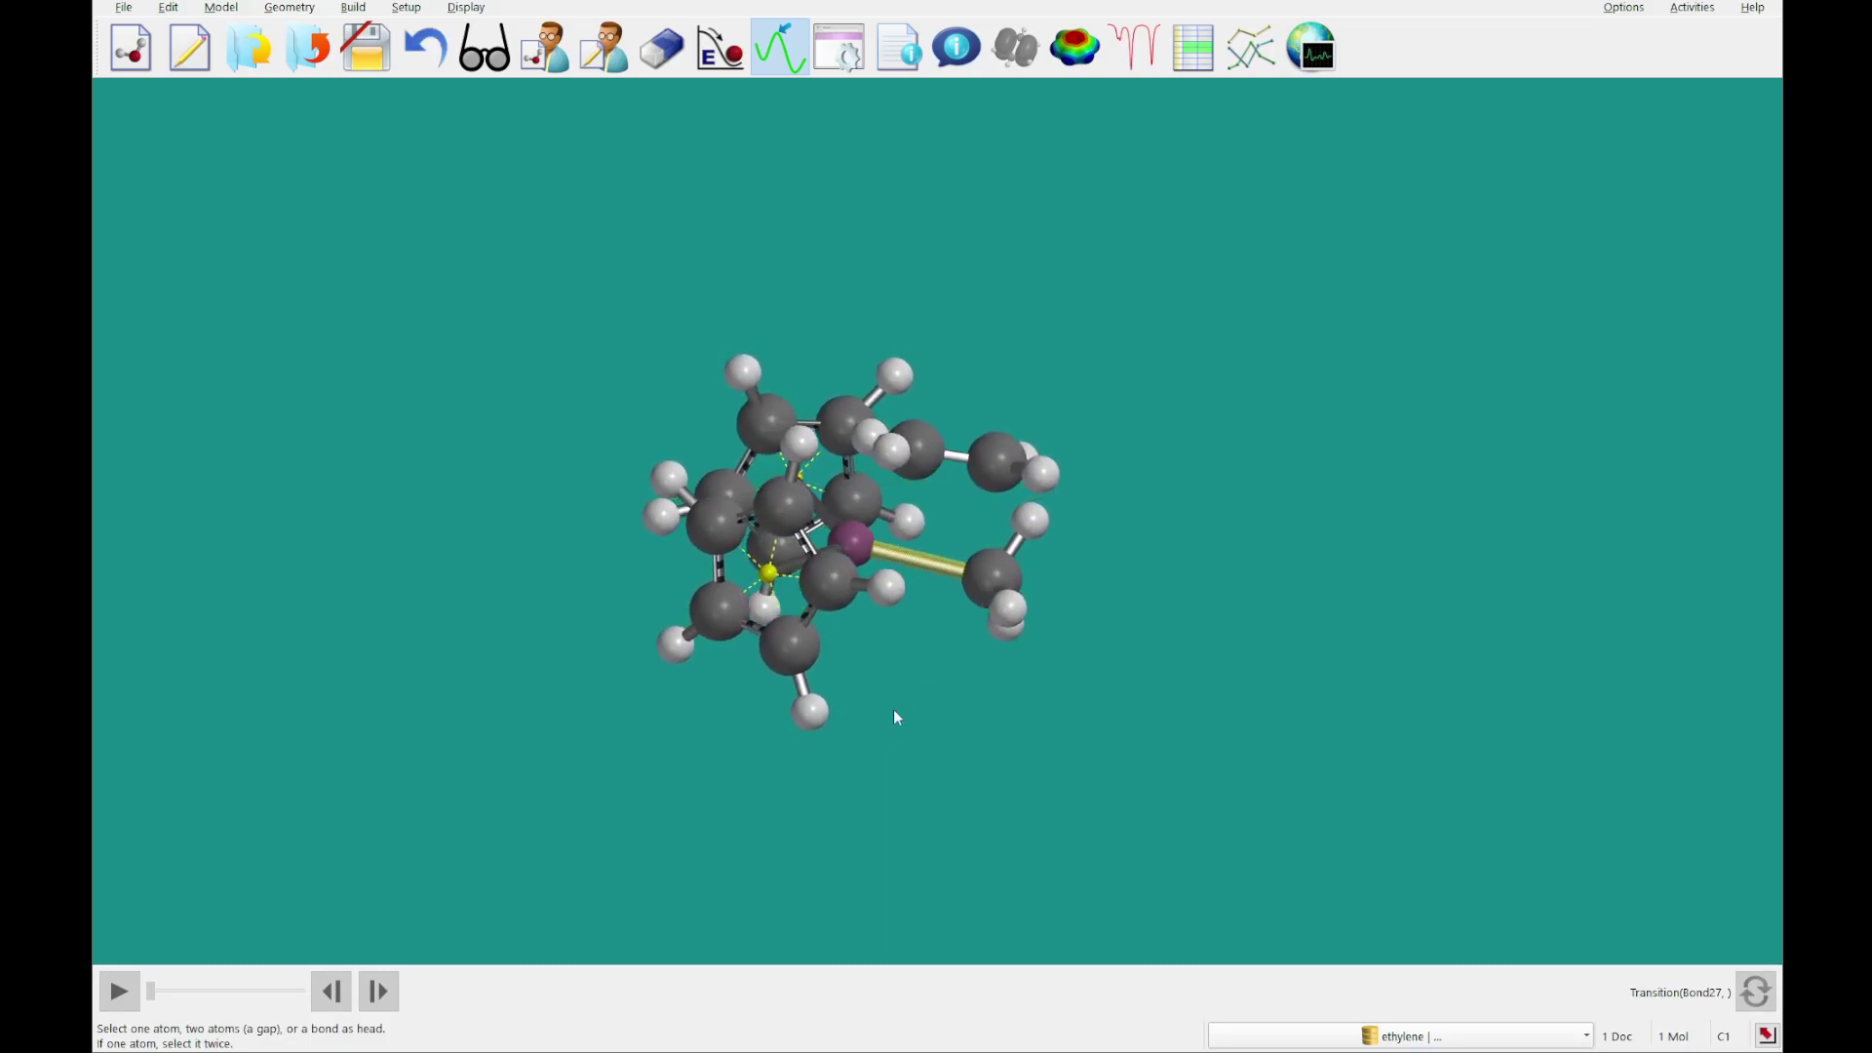
left_click(991, 571)
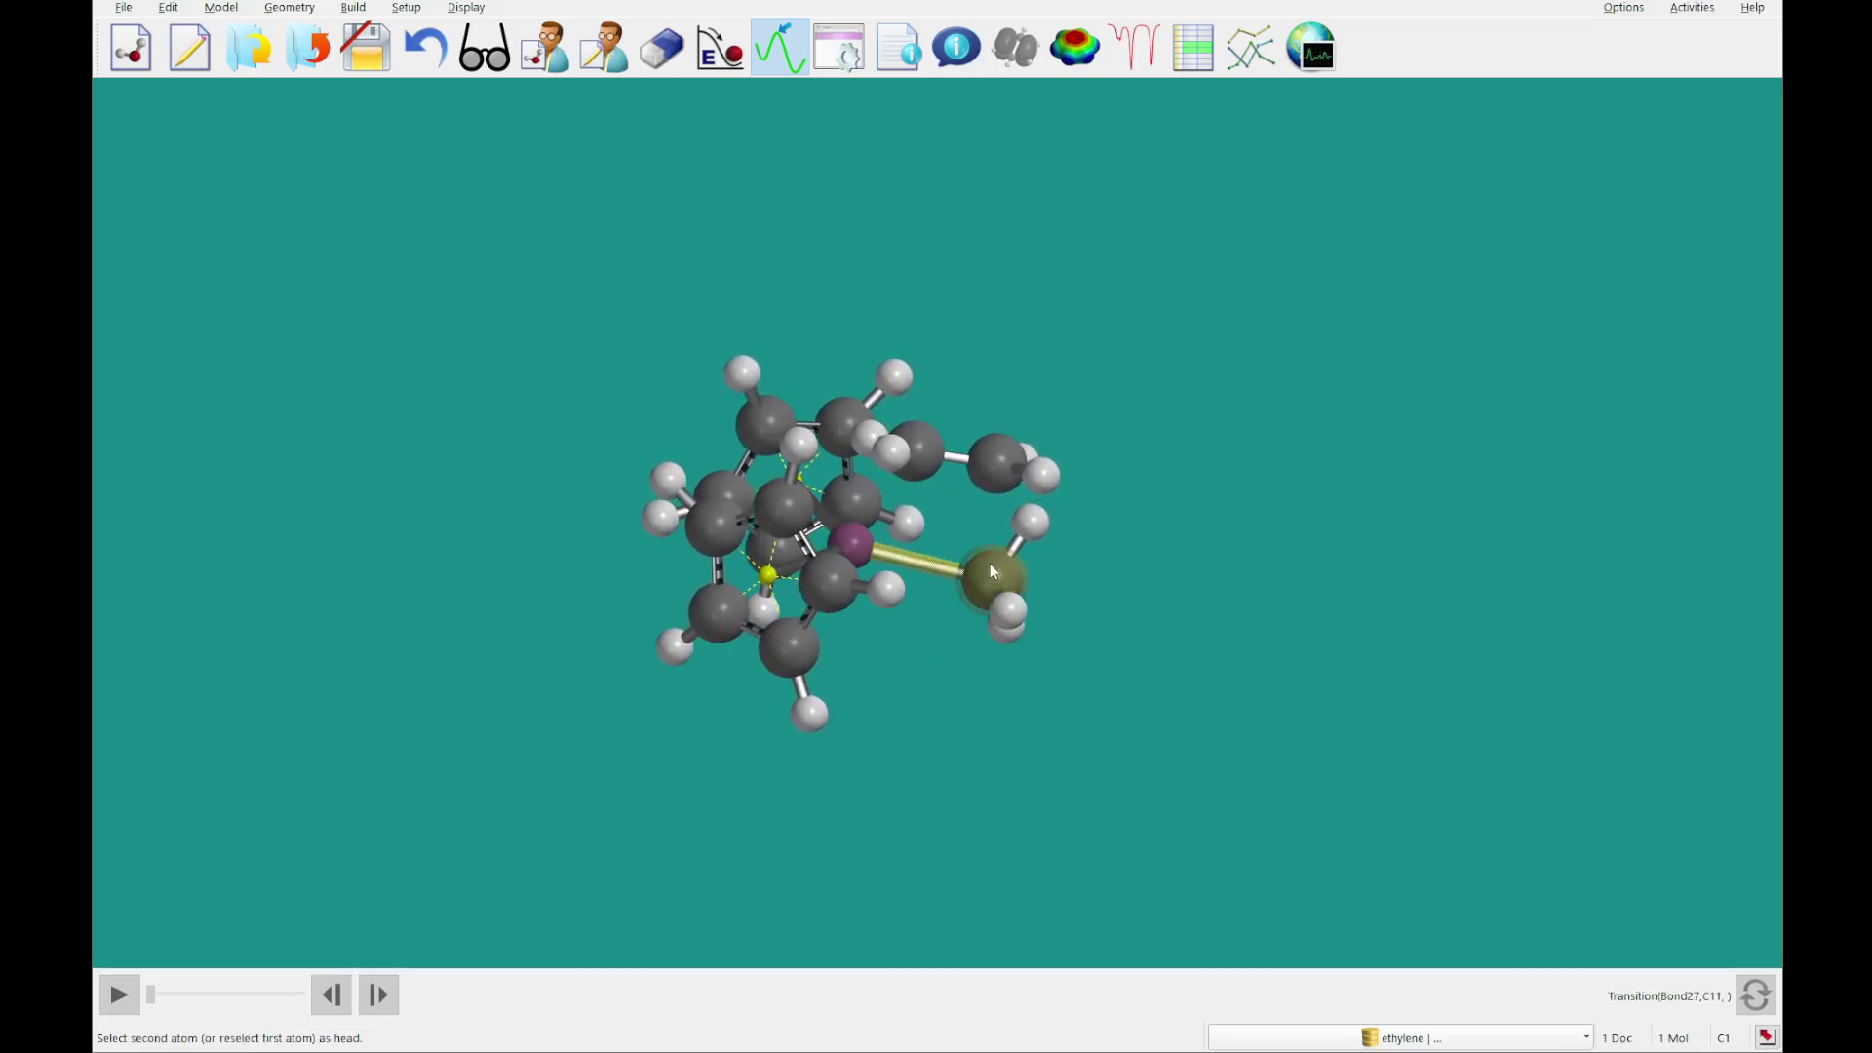
left_click(1001, 465)
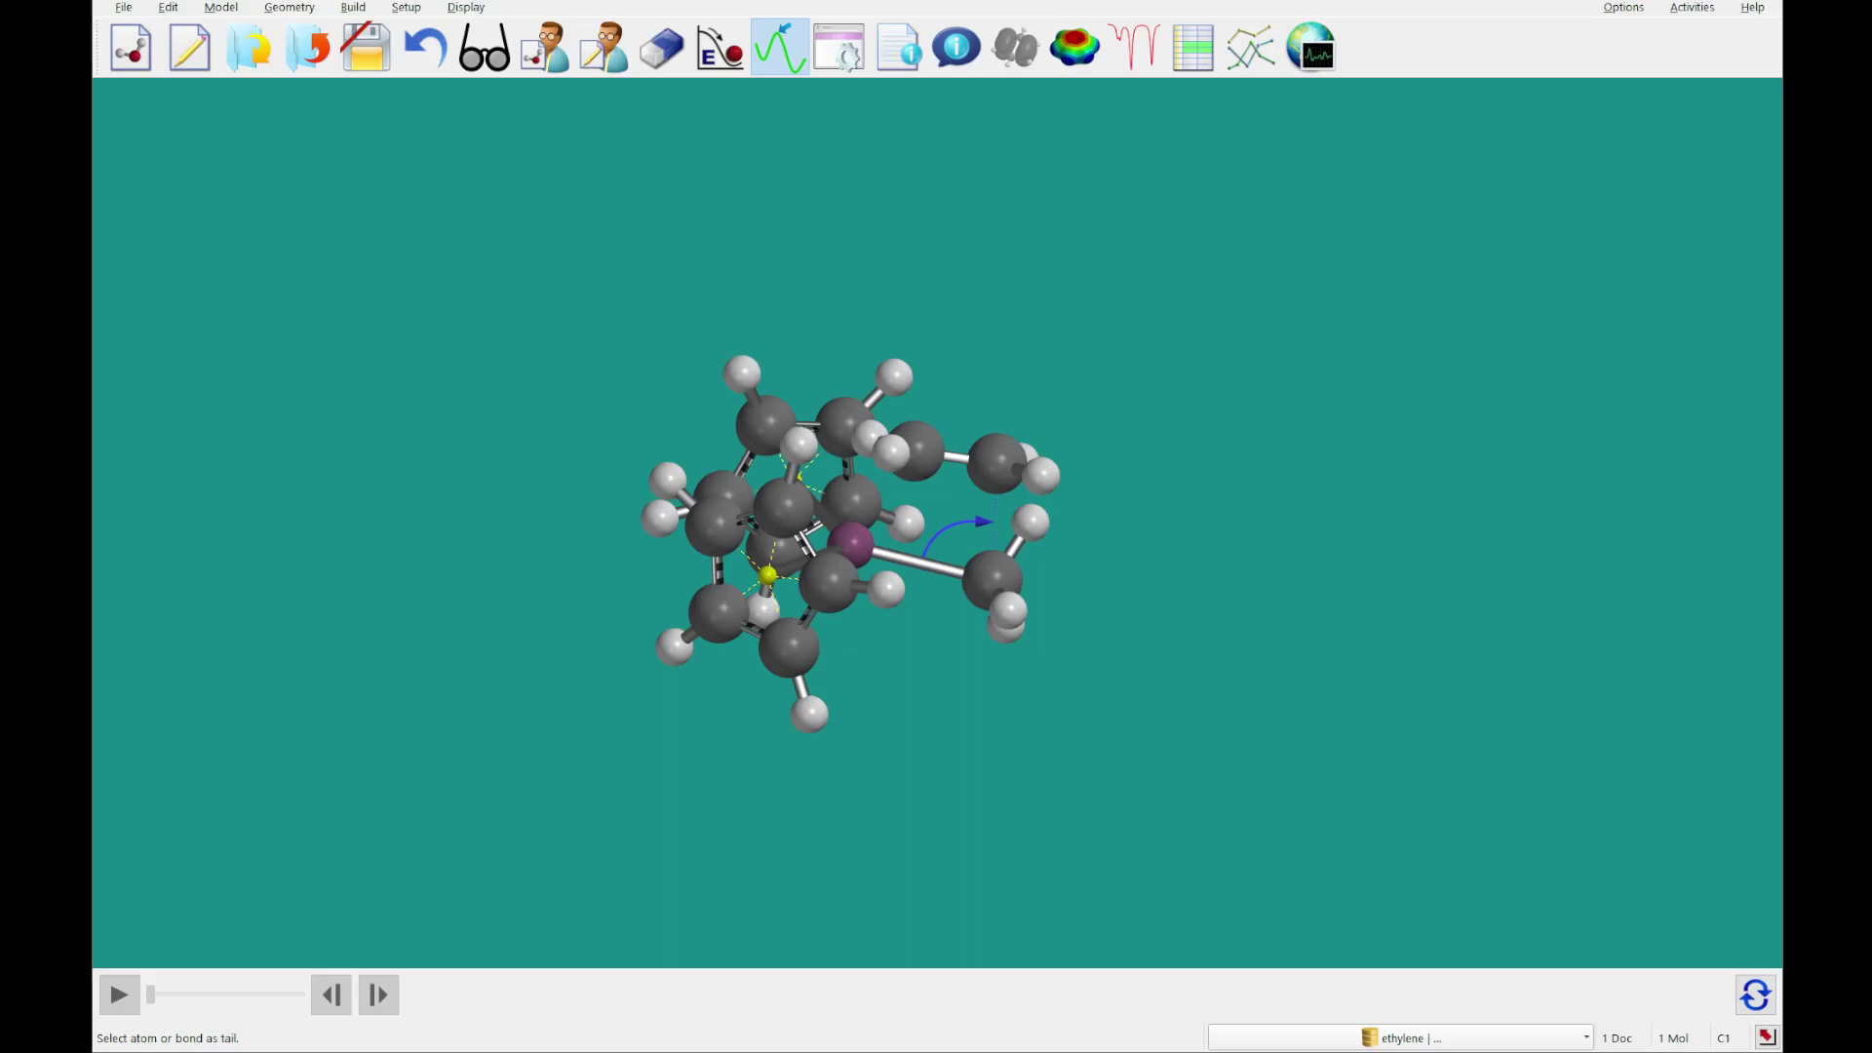
left_click(956, 456)
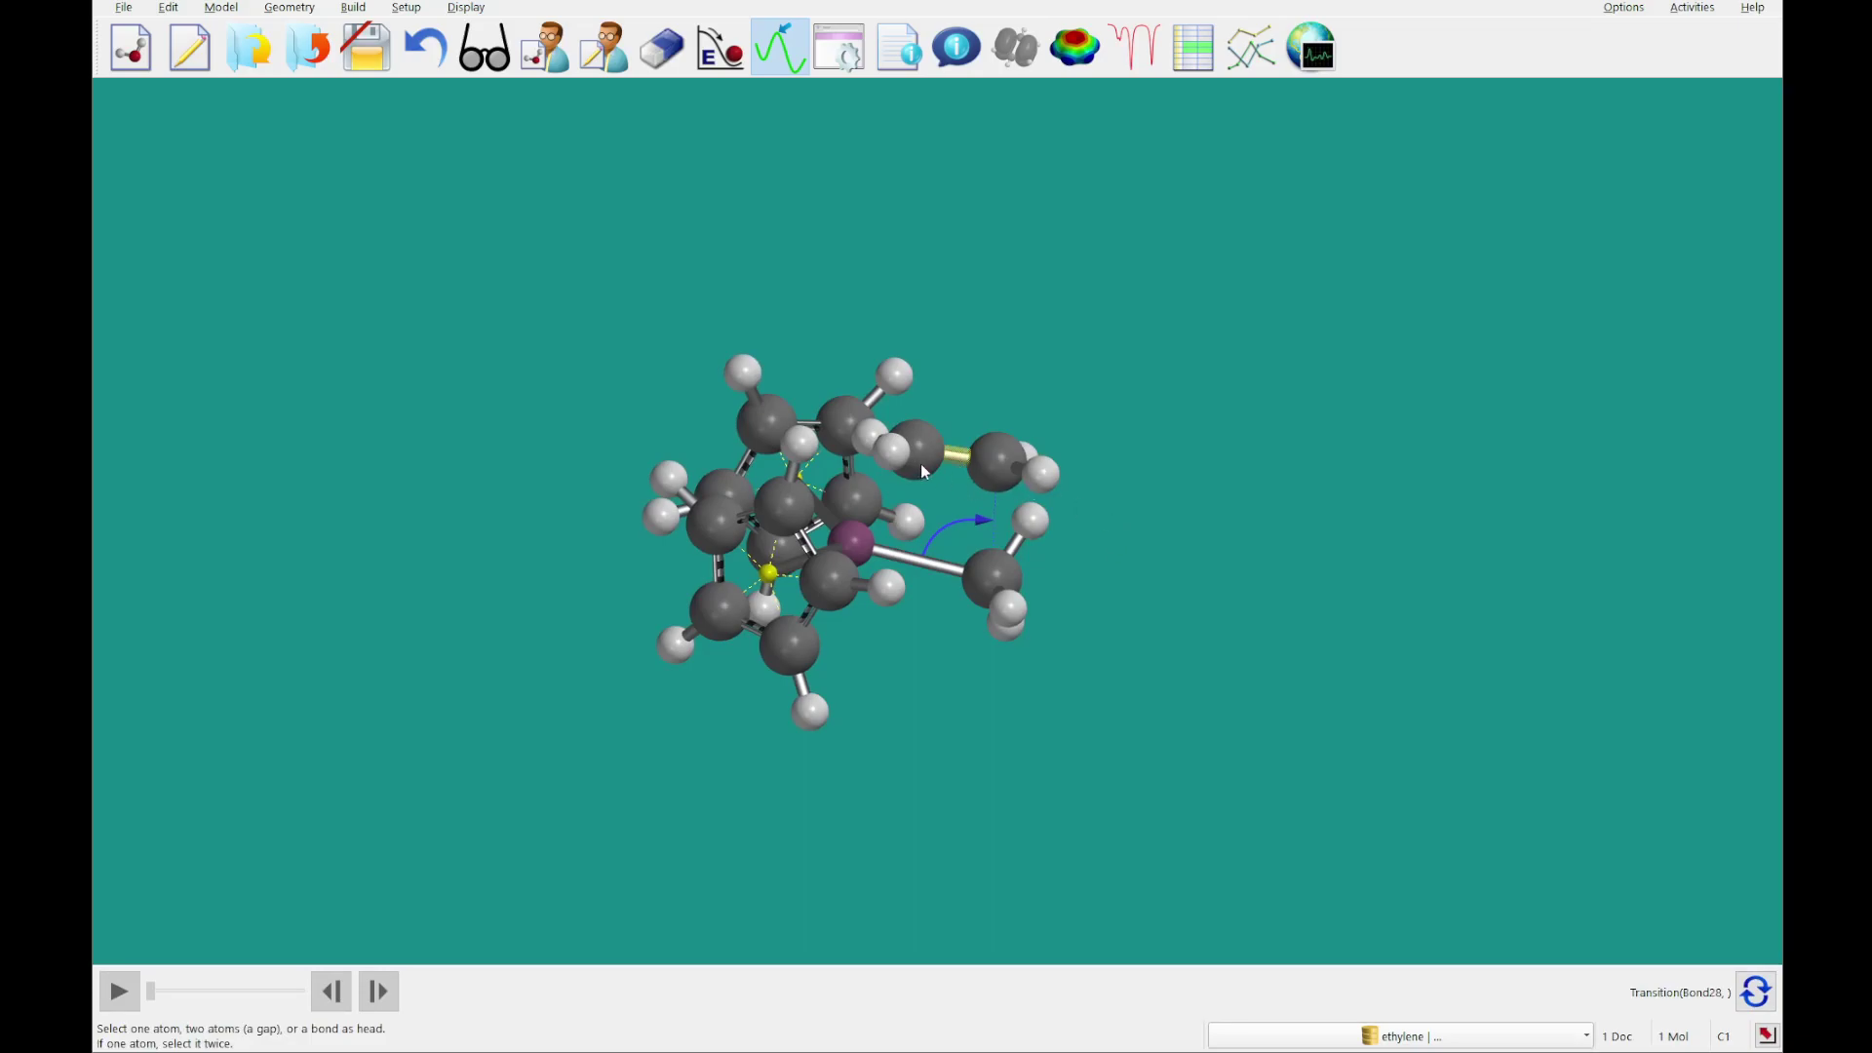
left_click(858, 546)
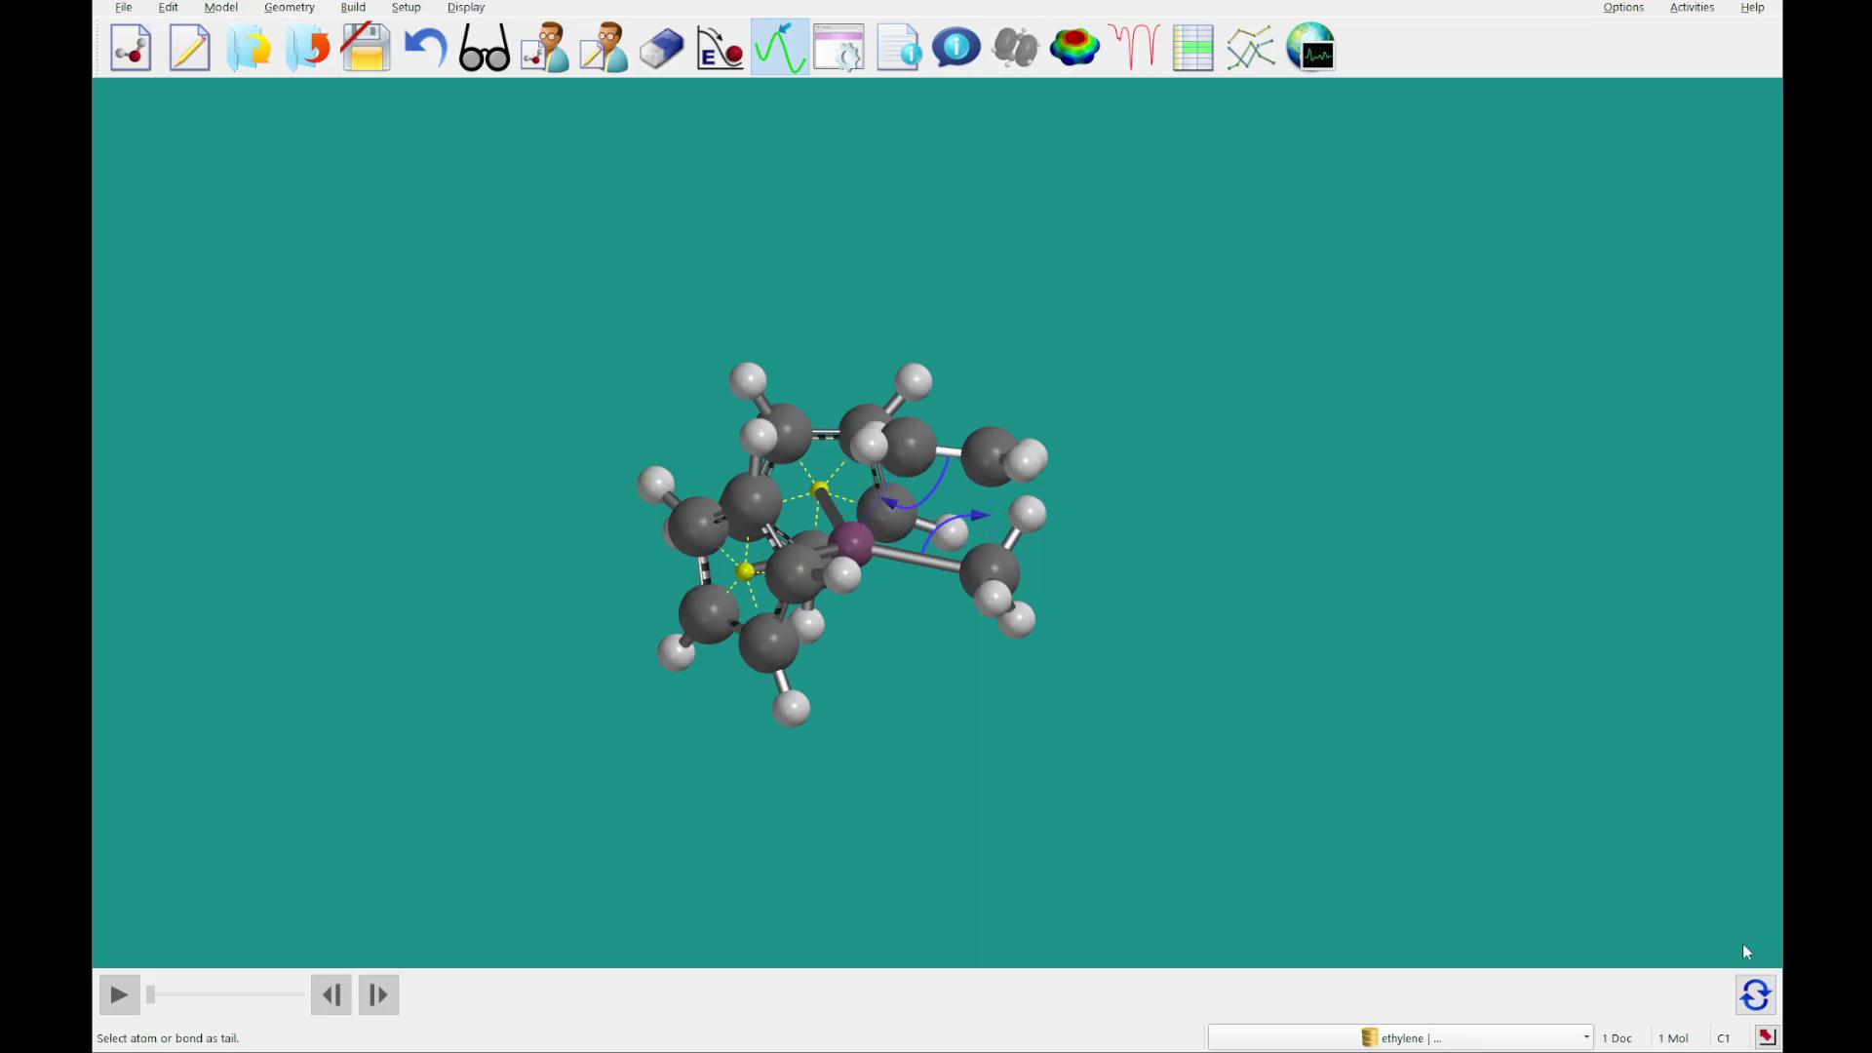
Generate the transition-state guess, then submit a PM3 transition-state job with IR at cation (+1) charge.
left_click(1757, 995)
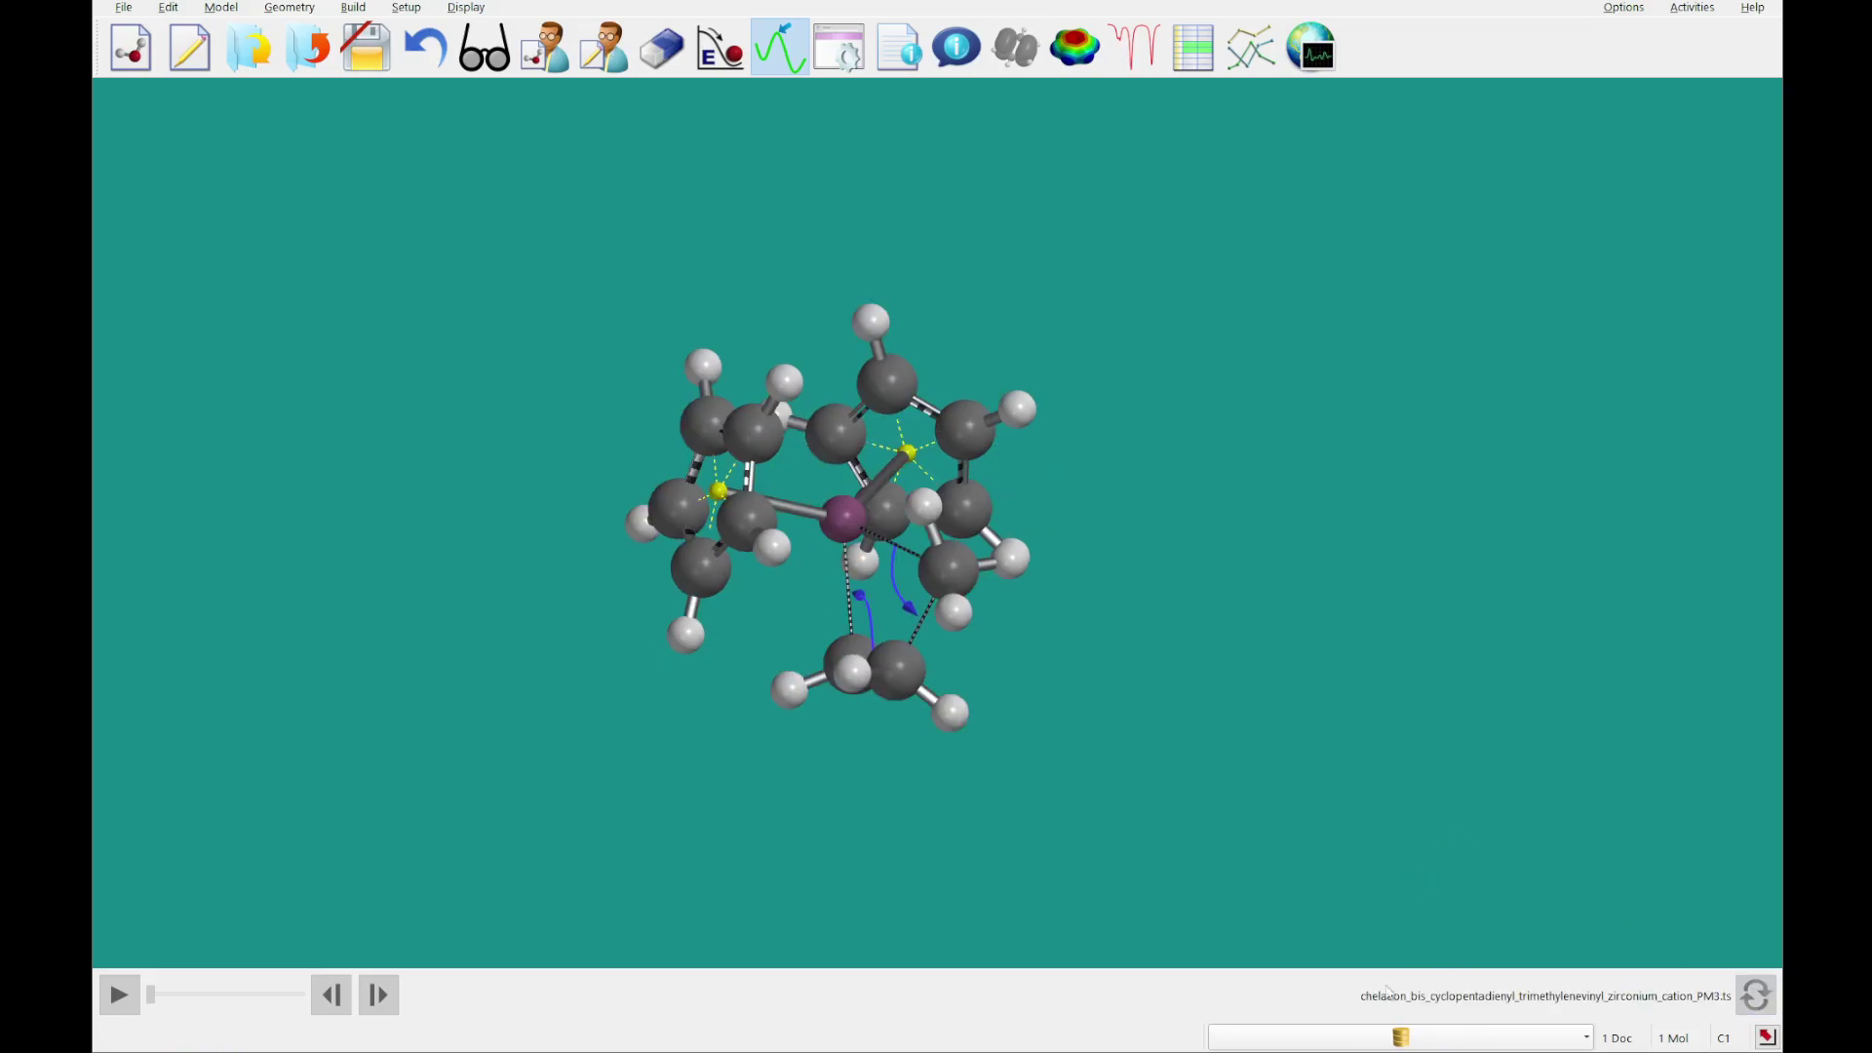
left_click_drag(1250, 520, 1228, 288)
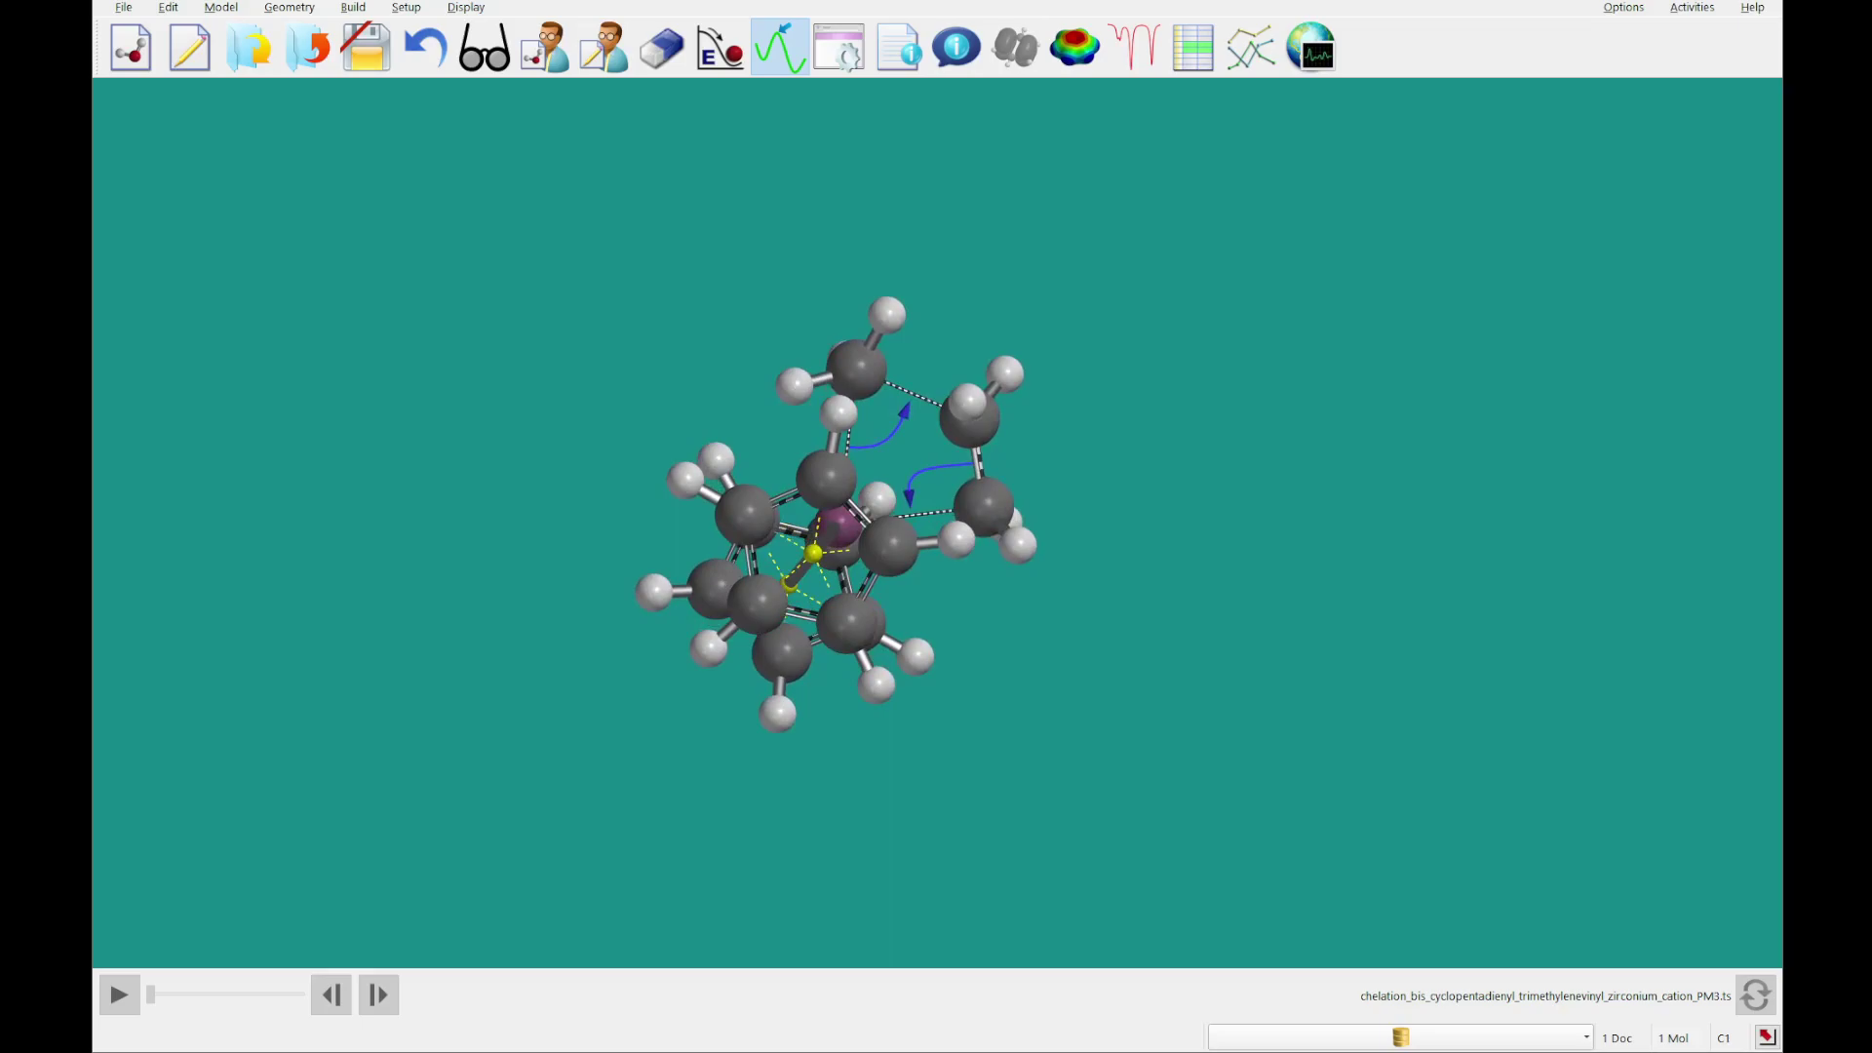
left_click(839, 41)
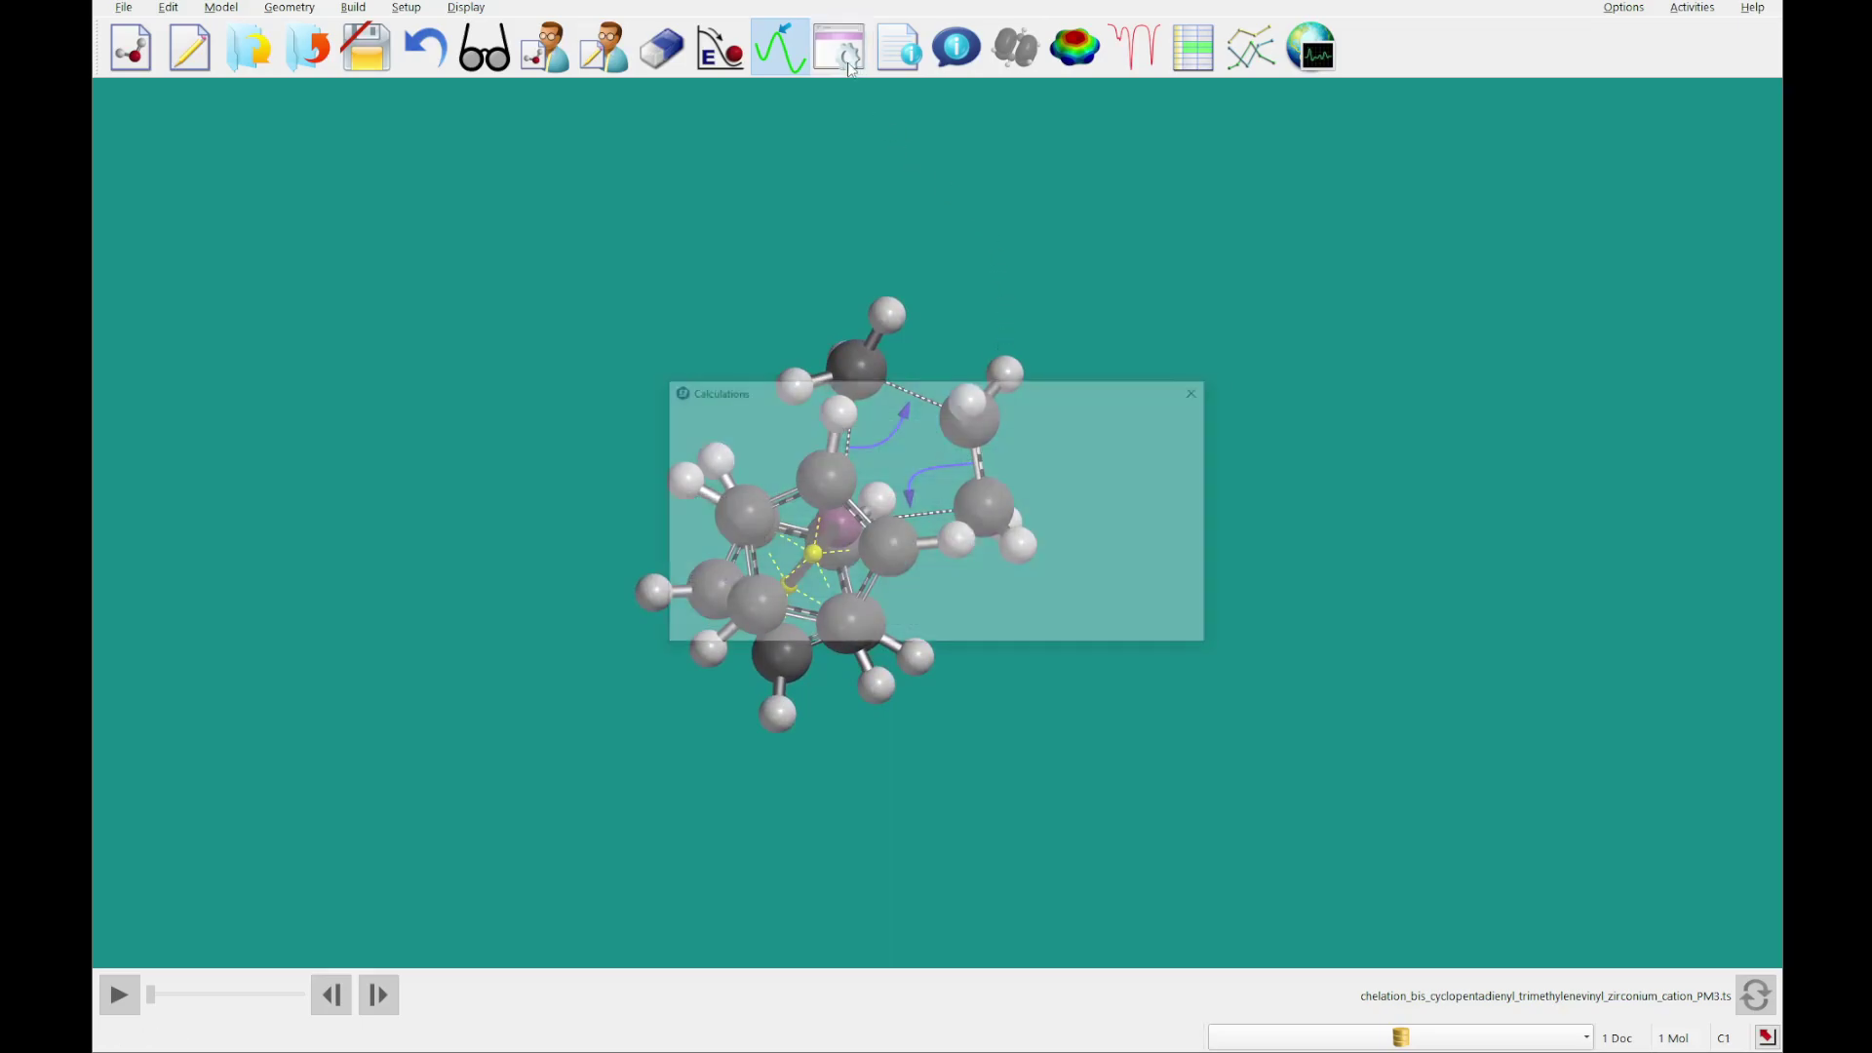
left_click(839, 456)
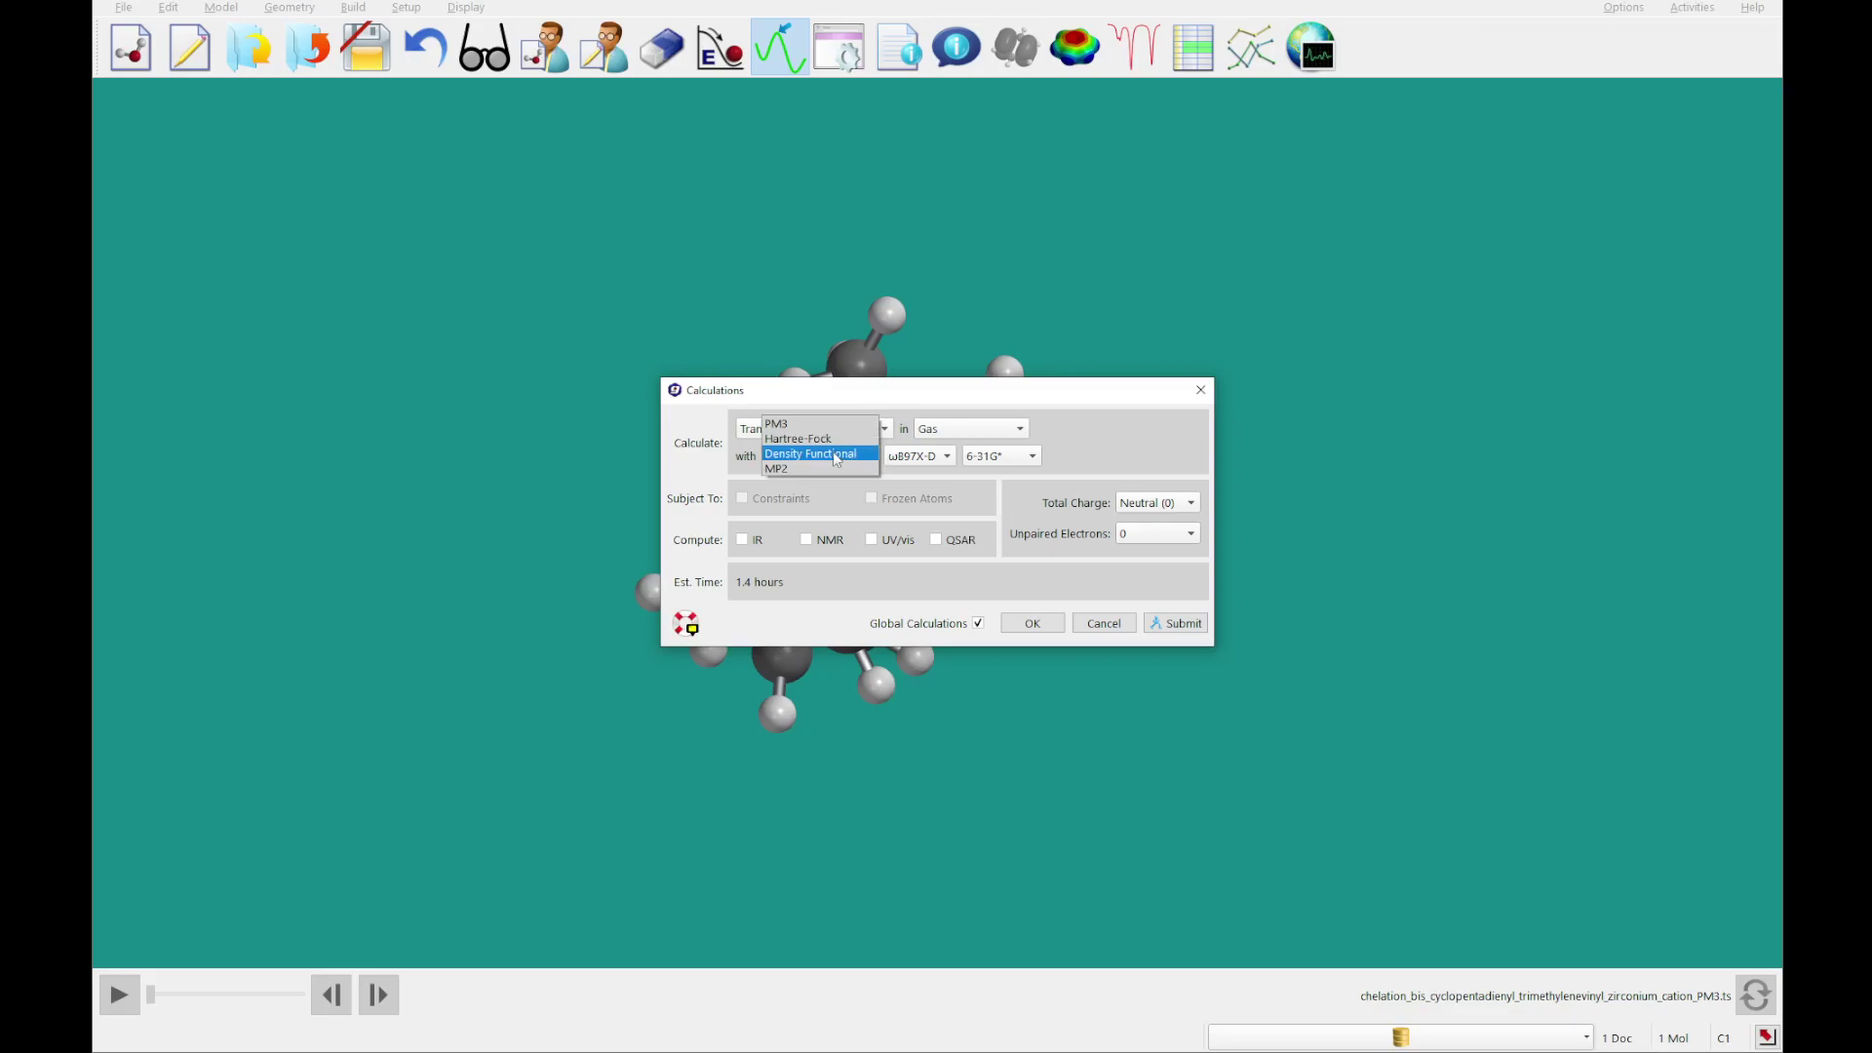
left_click(790, 425)
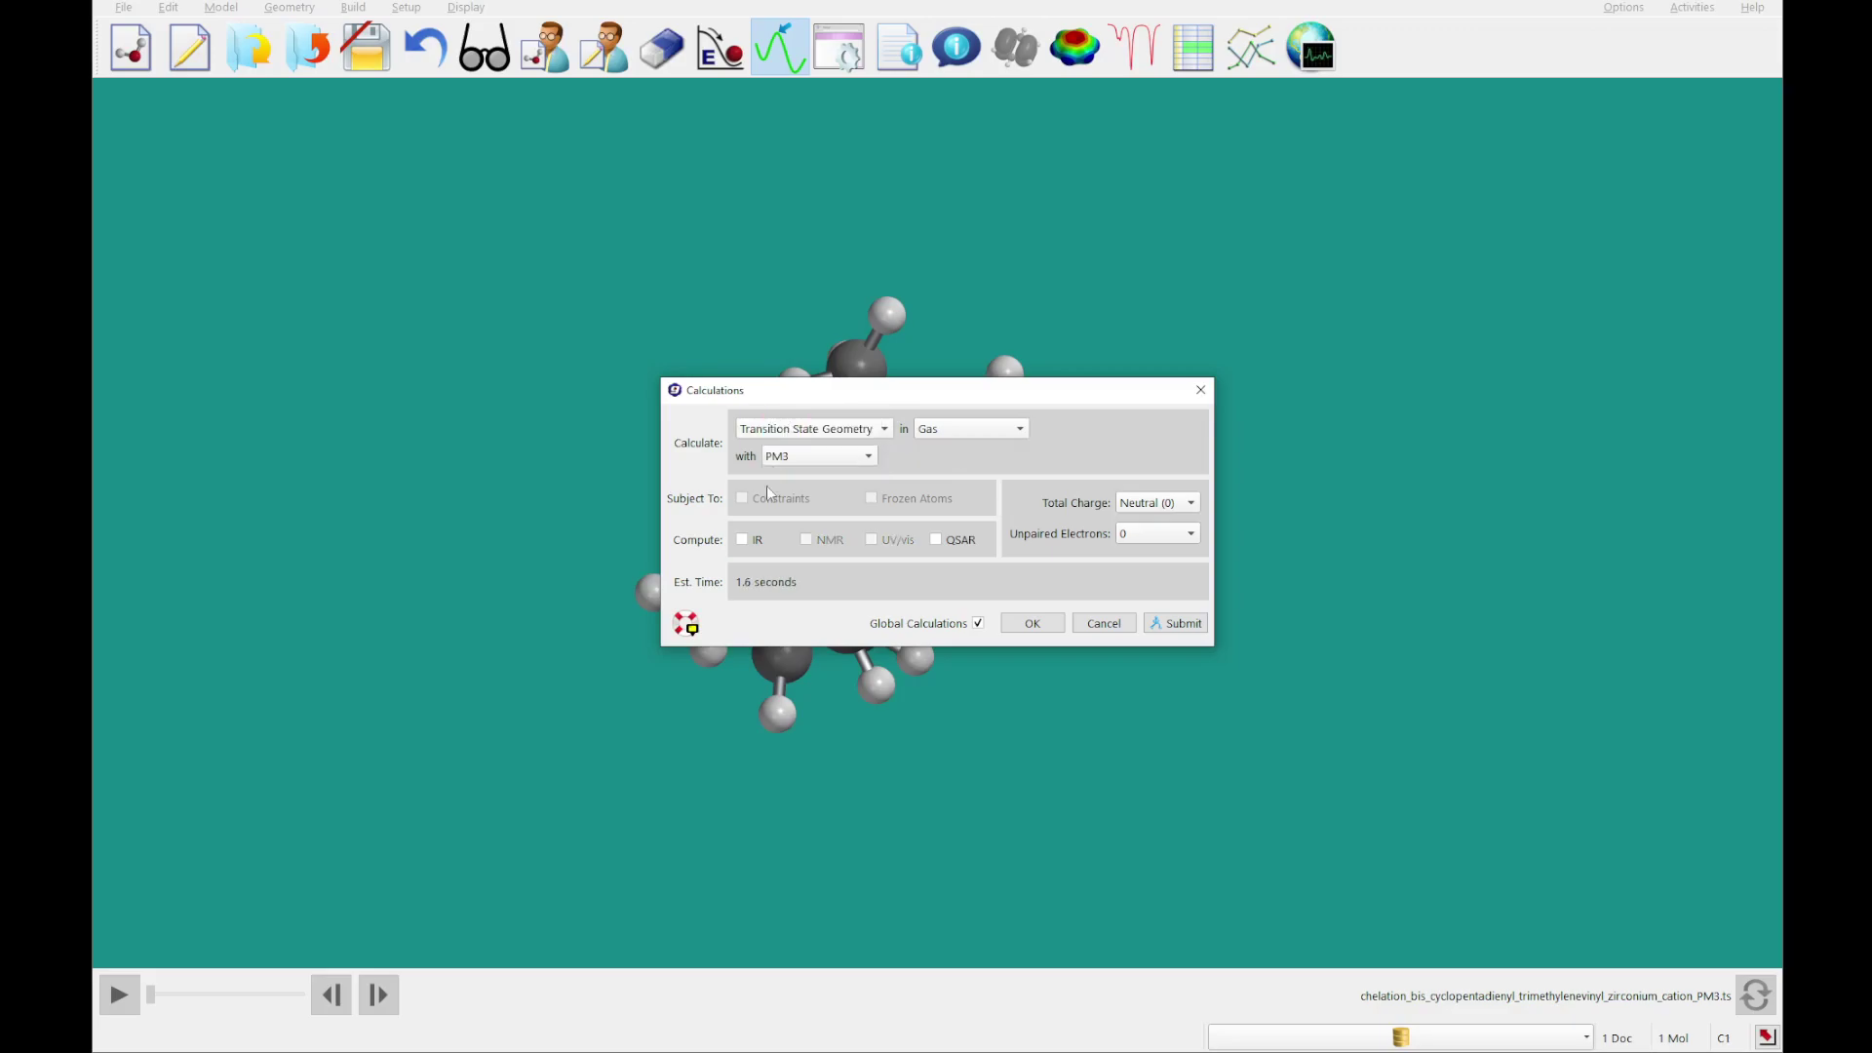
left_click(745, 541)
left_click(1164, 504)
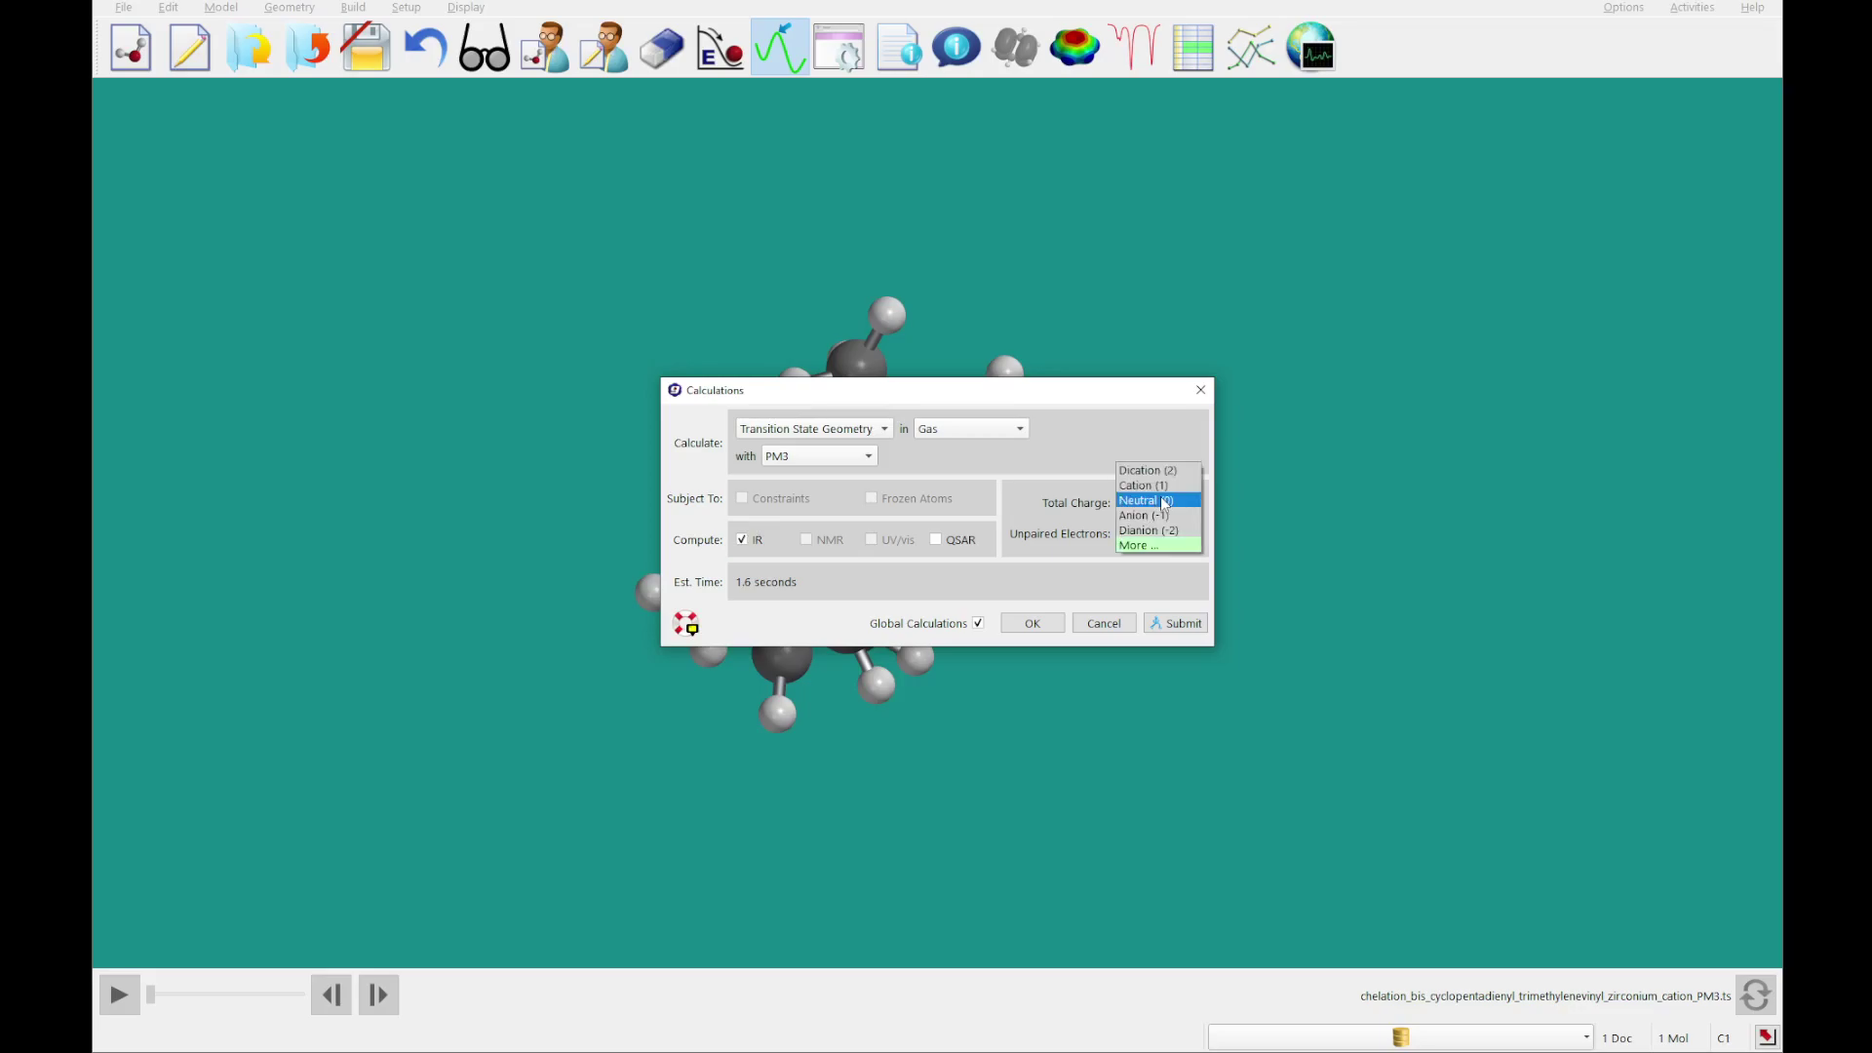
left_click(1158, 486)
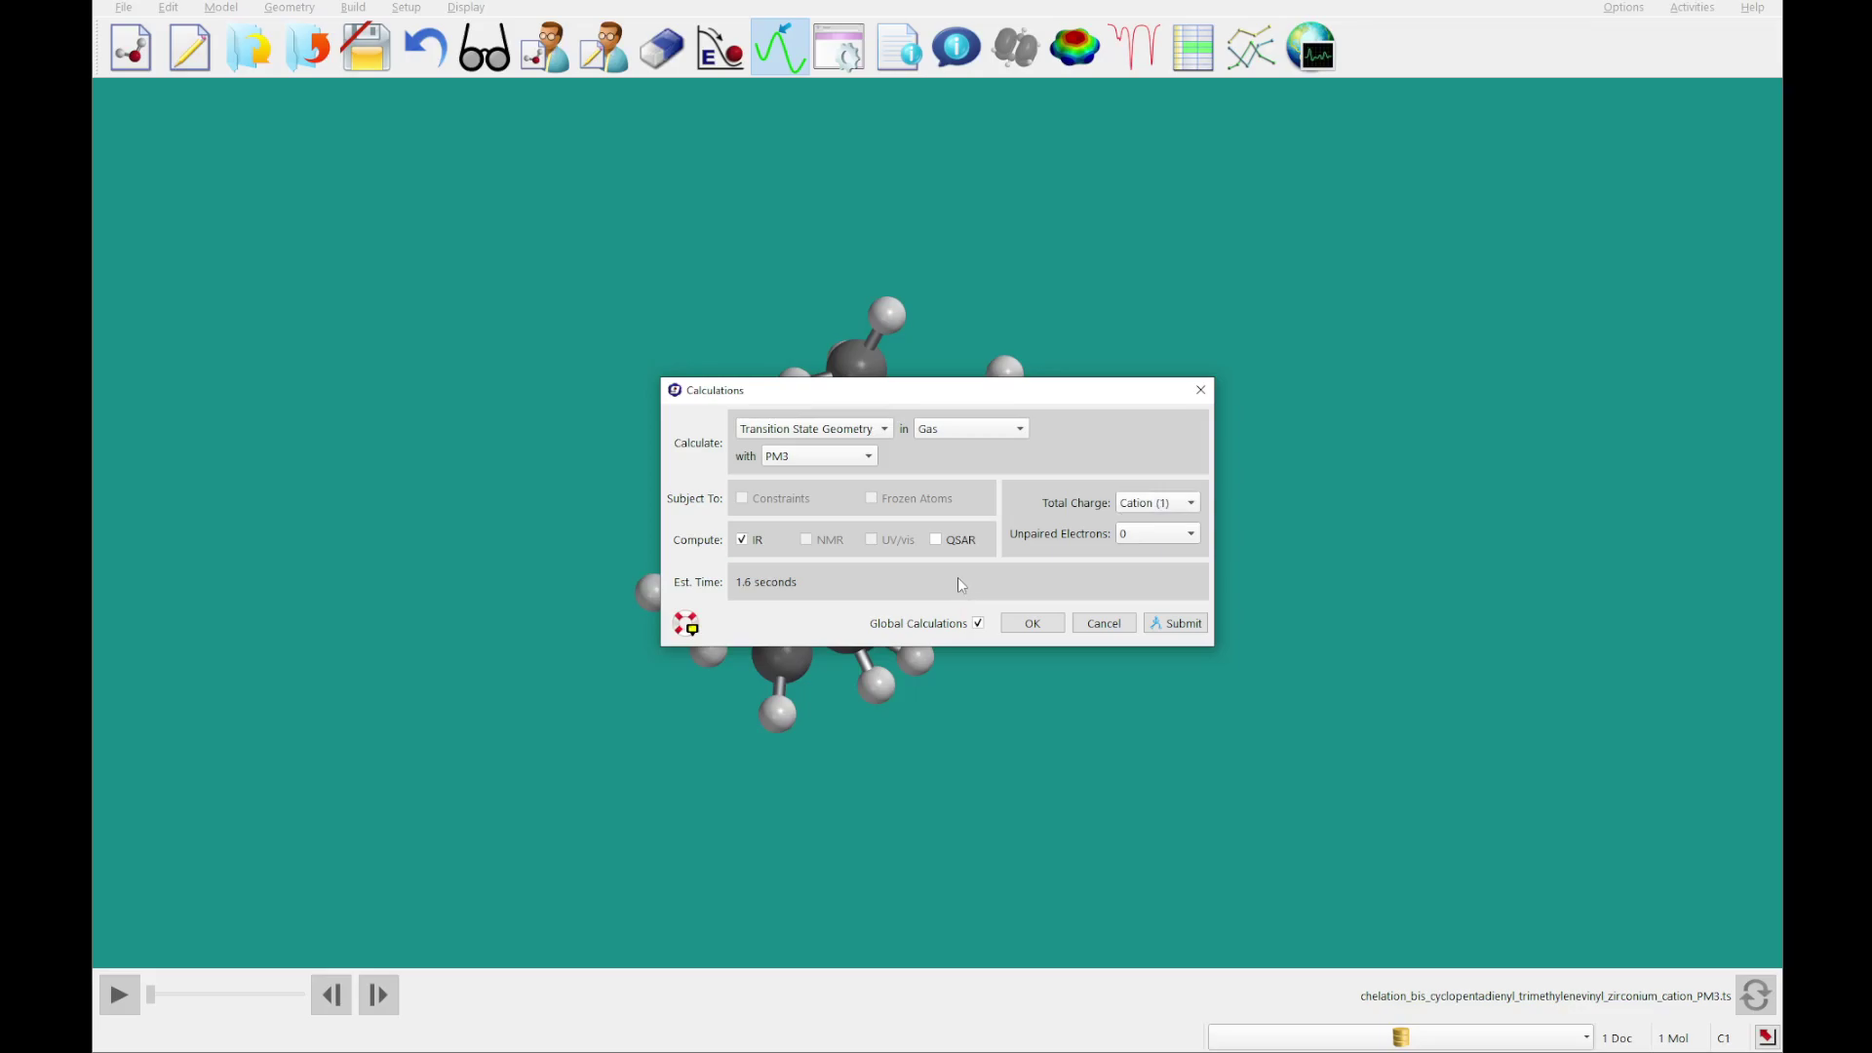
left_click(1175, 623)
left_click_drag(912, 664, 772, 660)
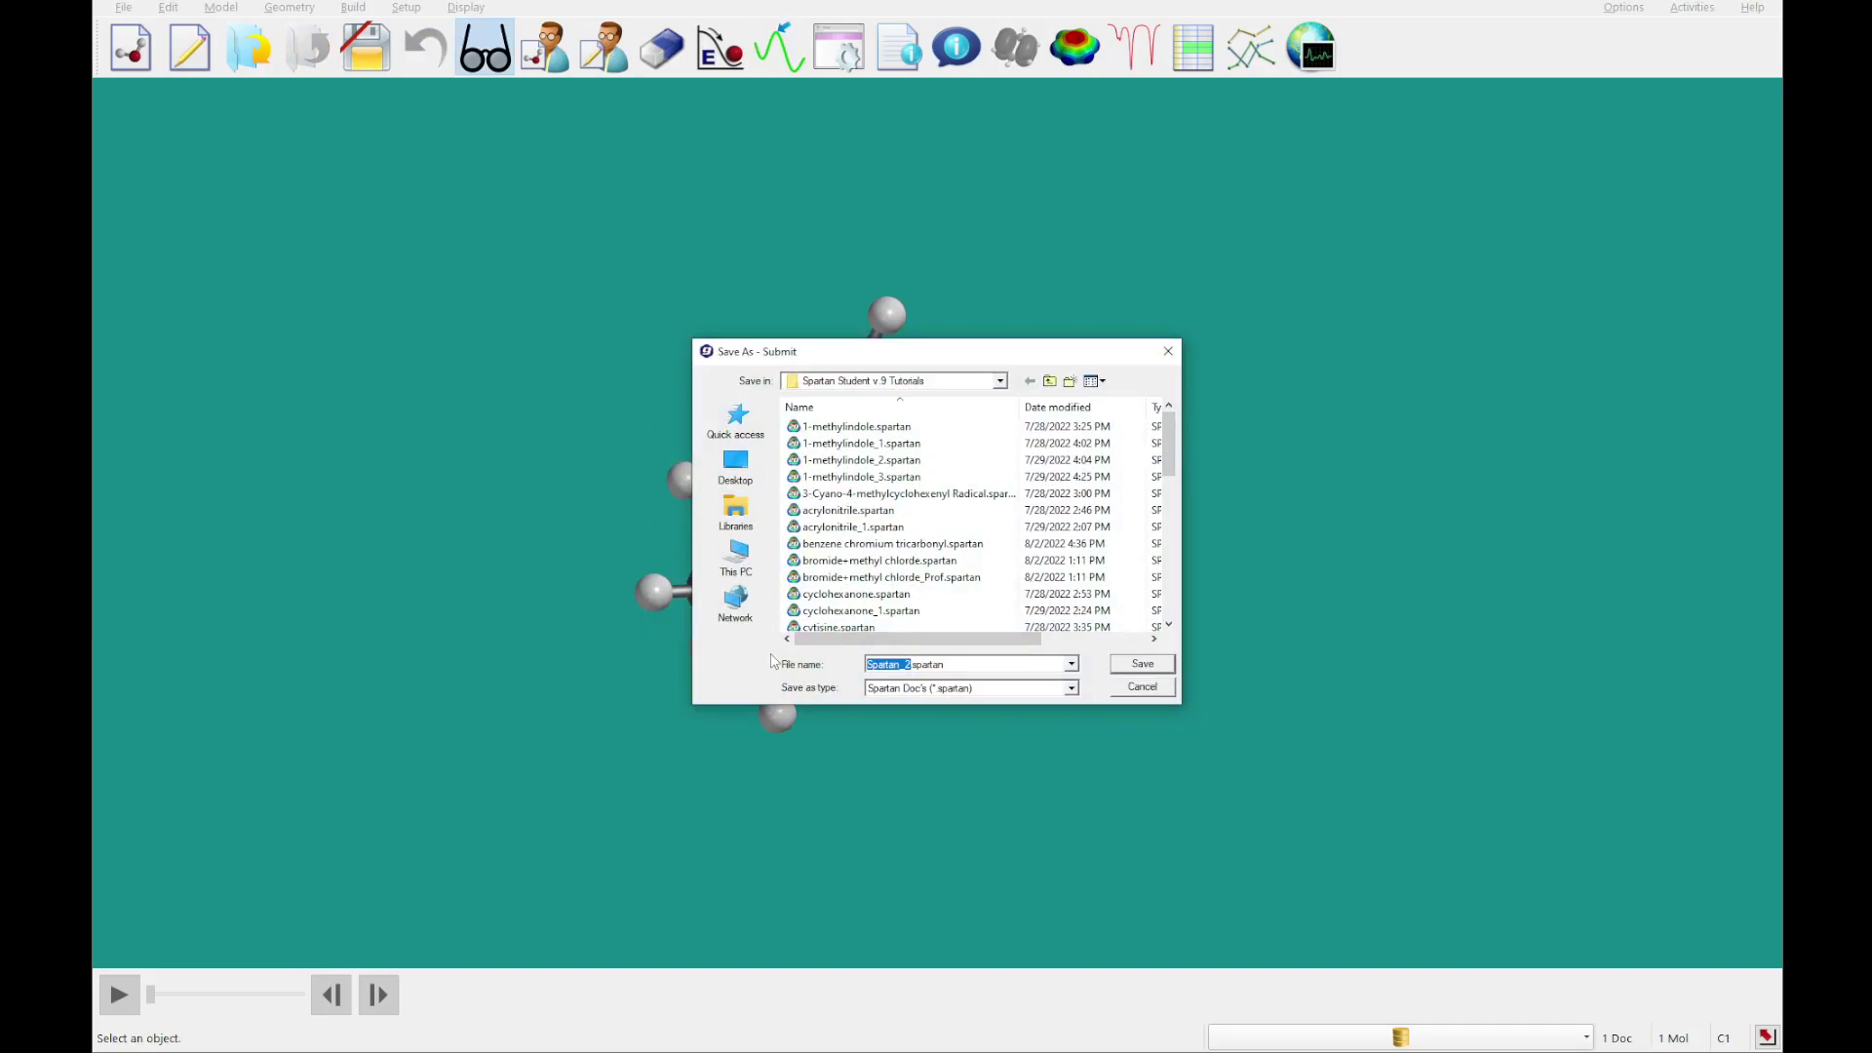
Save the job as 'Cp2ZrMe cation + ethylene' and let the PM3 calculation run to completion.
type("Cp")
type("2")
type("ZrMe")
type("2 ")
type("catop")
key("BackSpace")
type("ion + ethylene")
left_click(1158, 665)
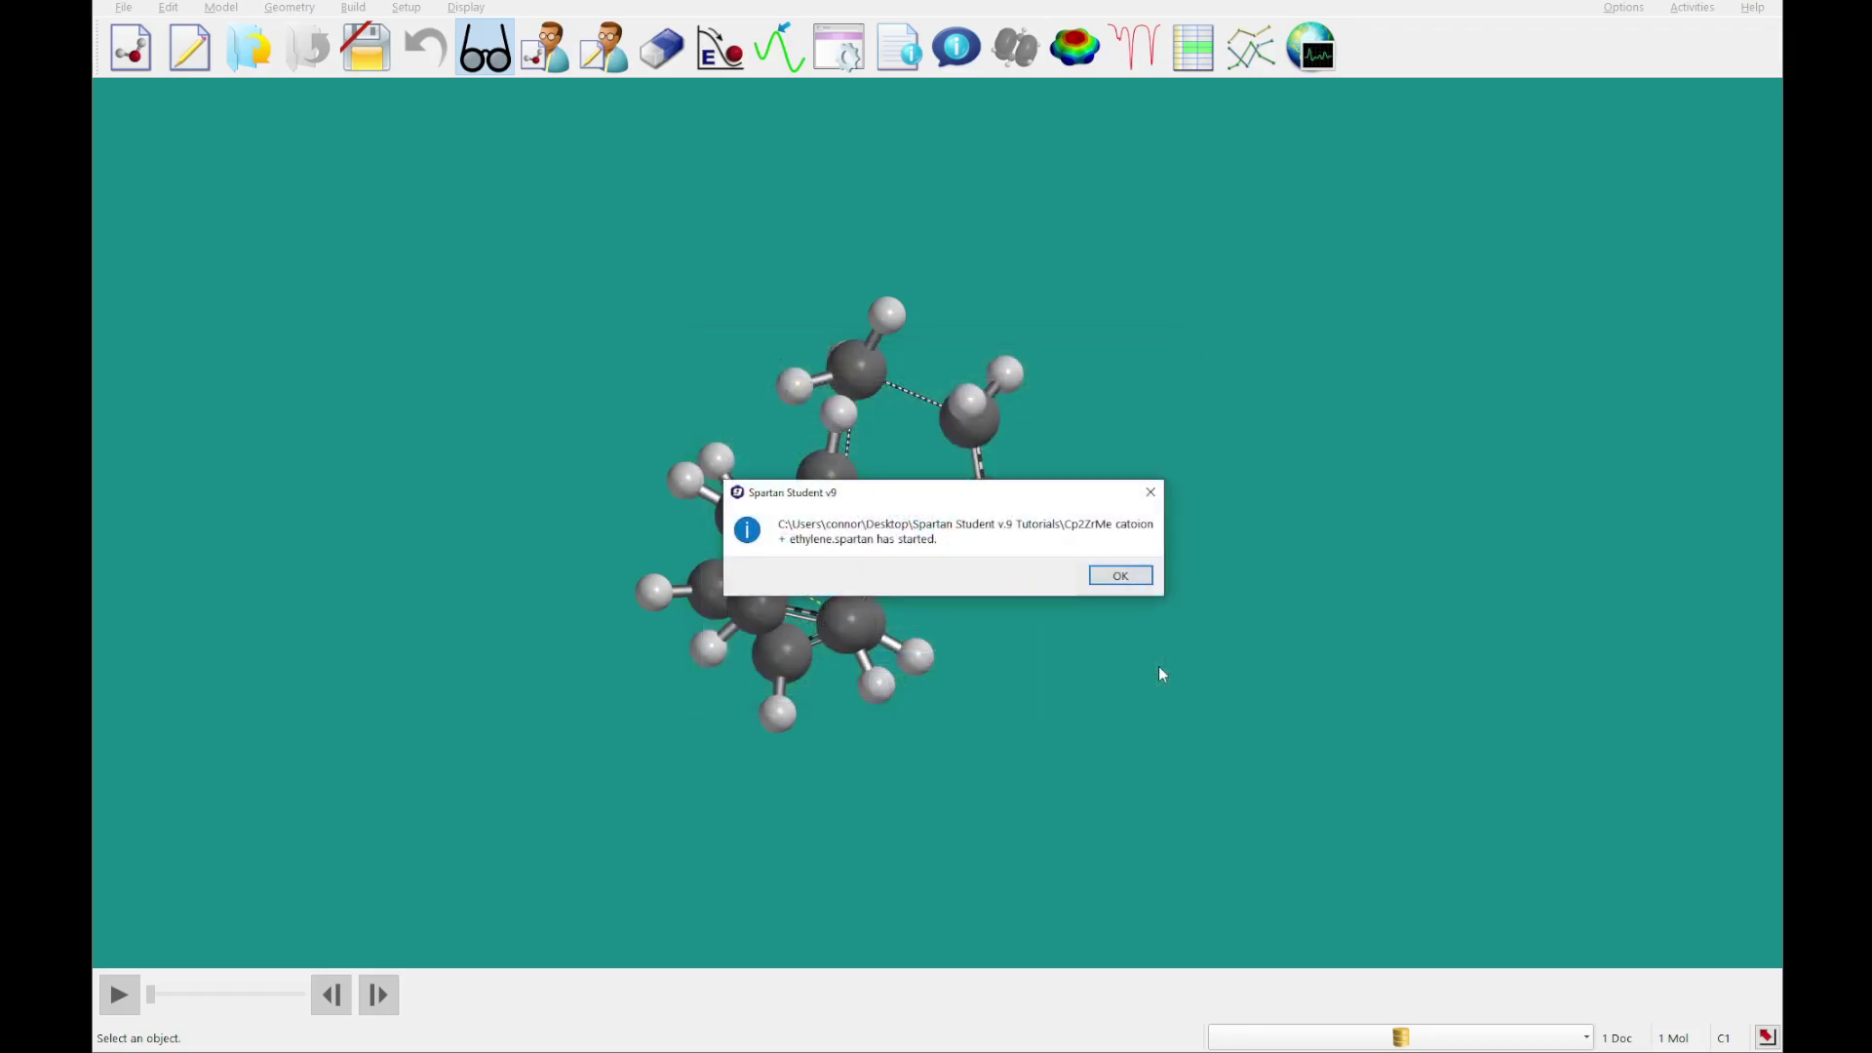
left_click(1120, 576)
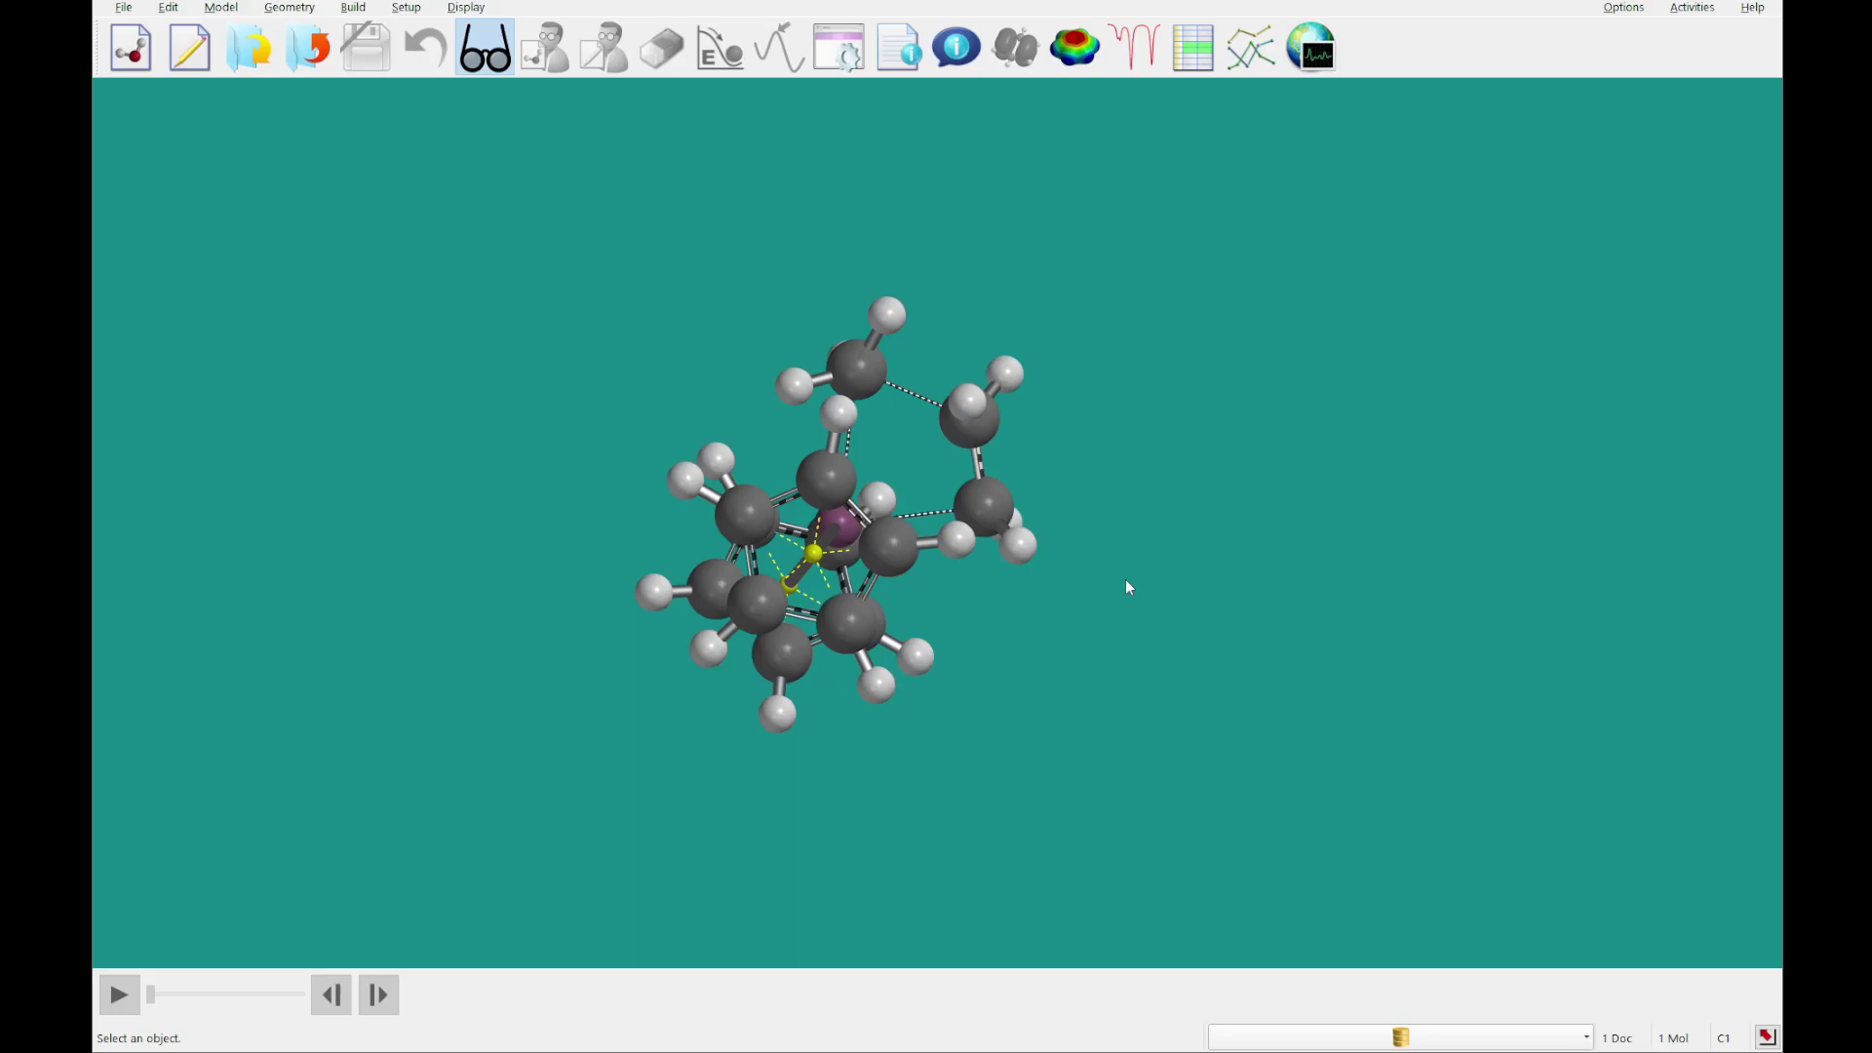
left_click_drag(1125, 580, 1352, 687)
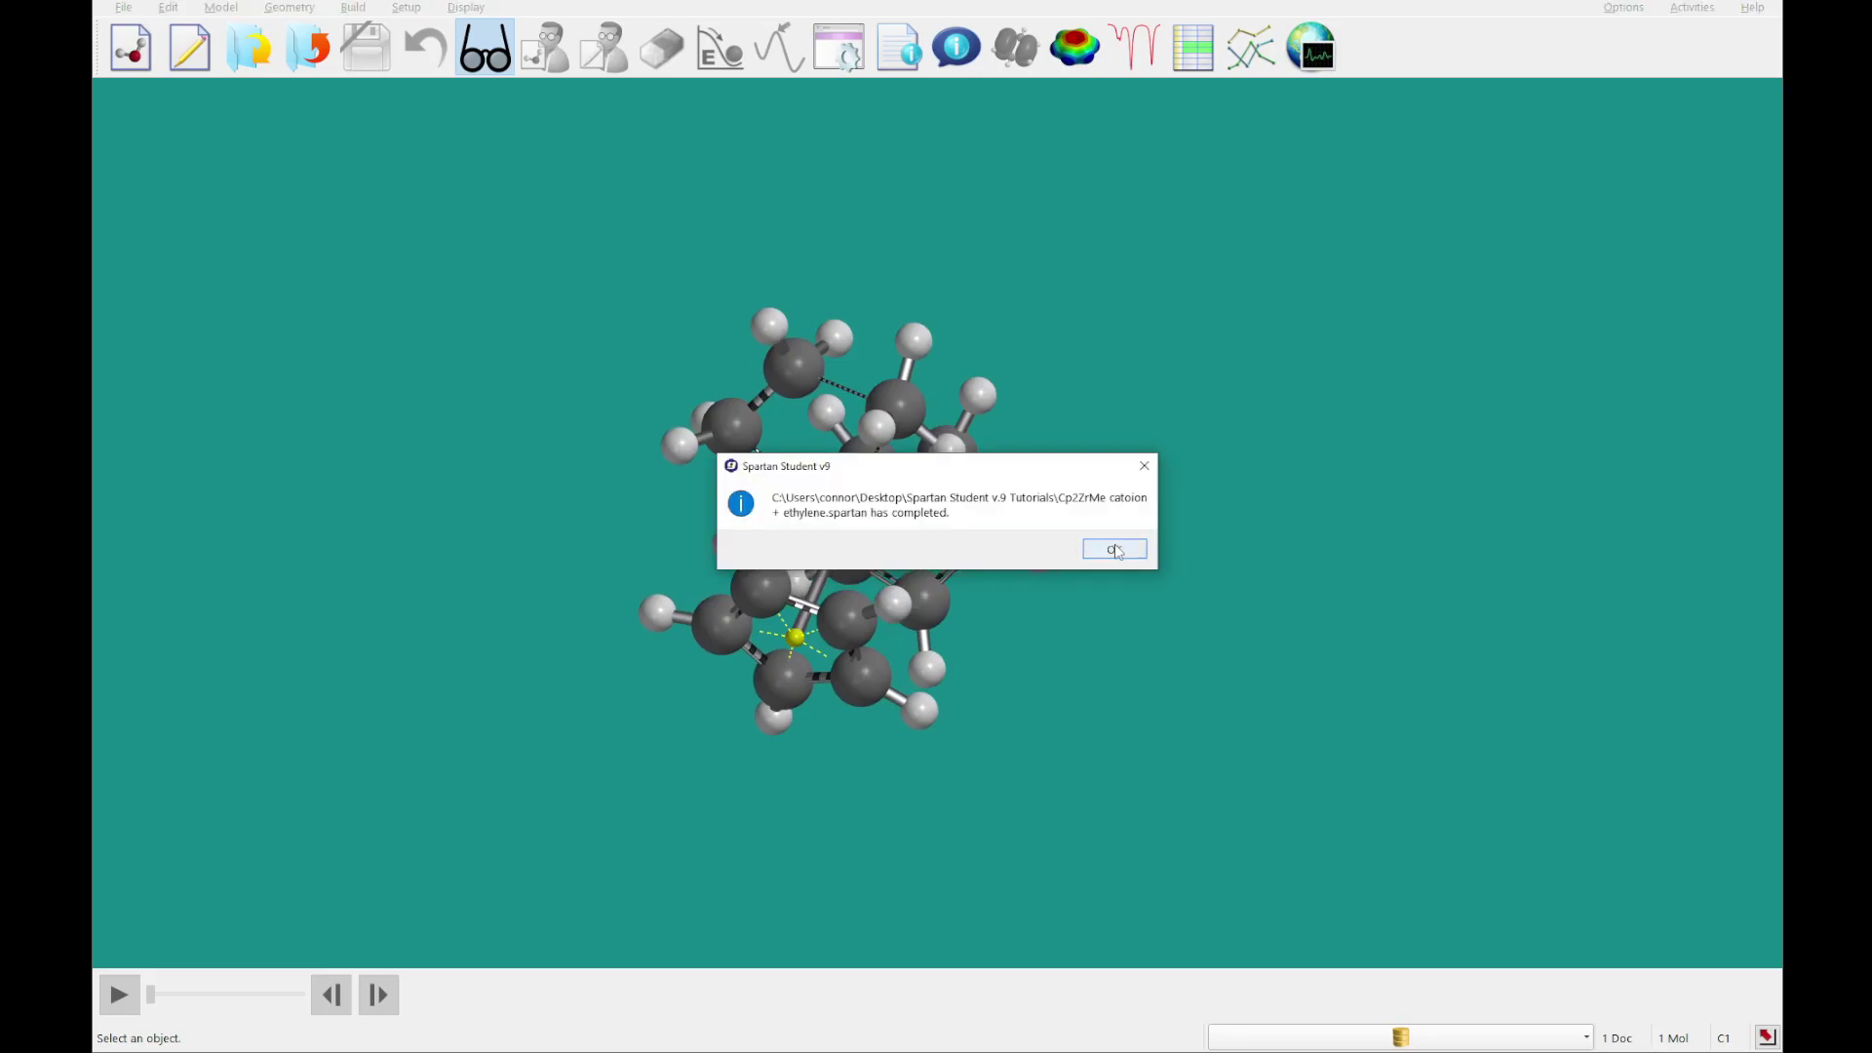
Add the calculated IR spectrum (4000–500 cm⁻¹) of the completed transition state.
left_click(1114, 549)
left_click_drag(1115, 544, 599, 559)
left_click_drag(1188, 148, 1132, 288)
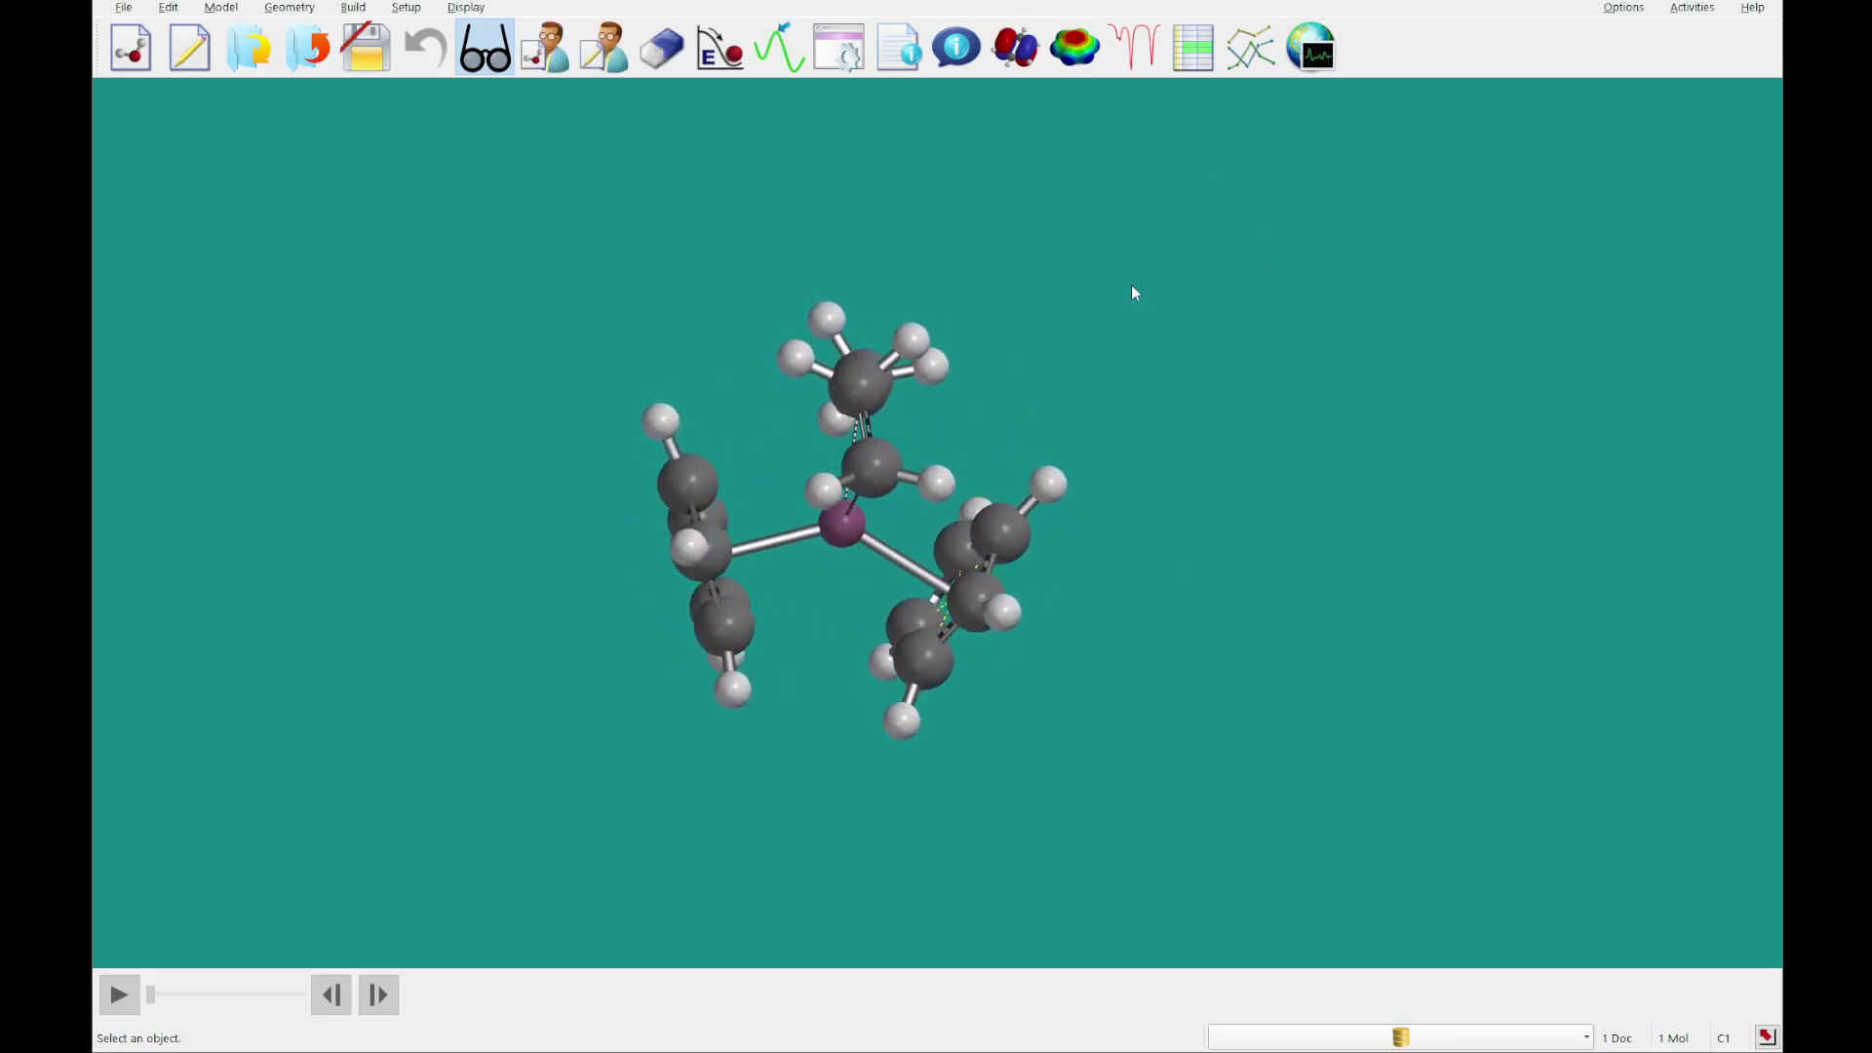
left_click(1135, 49)
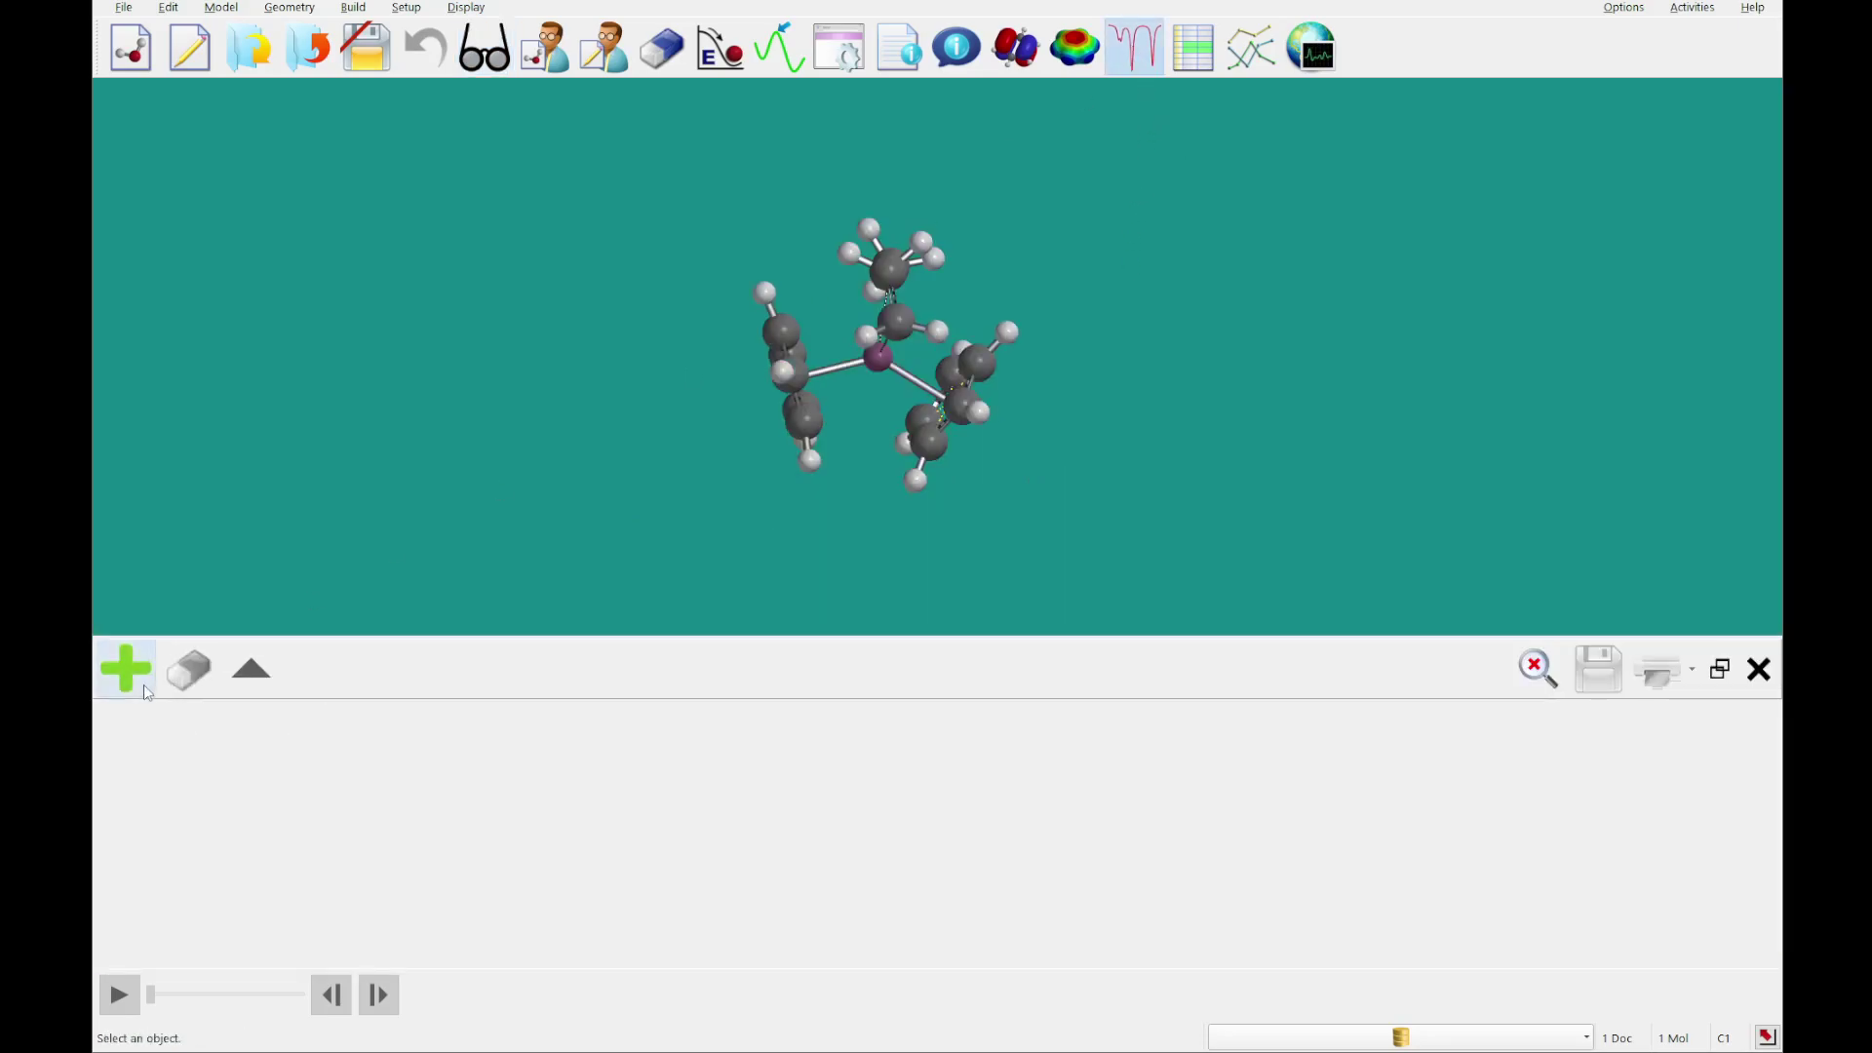
left_click(143, 681)
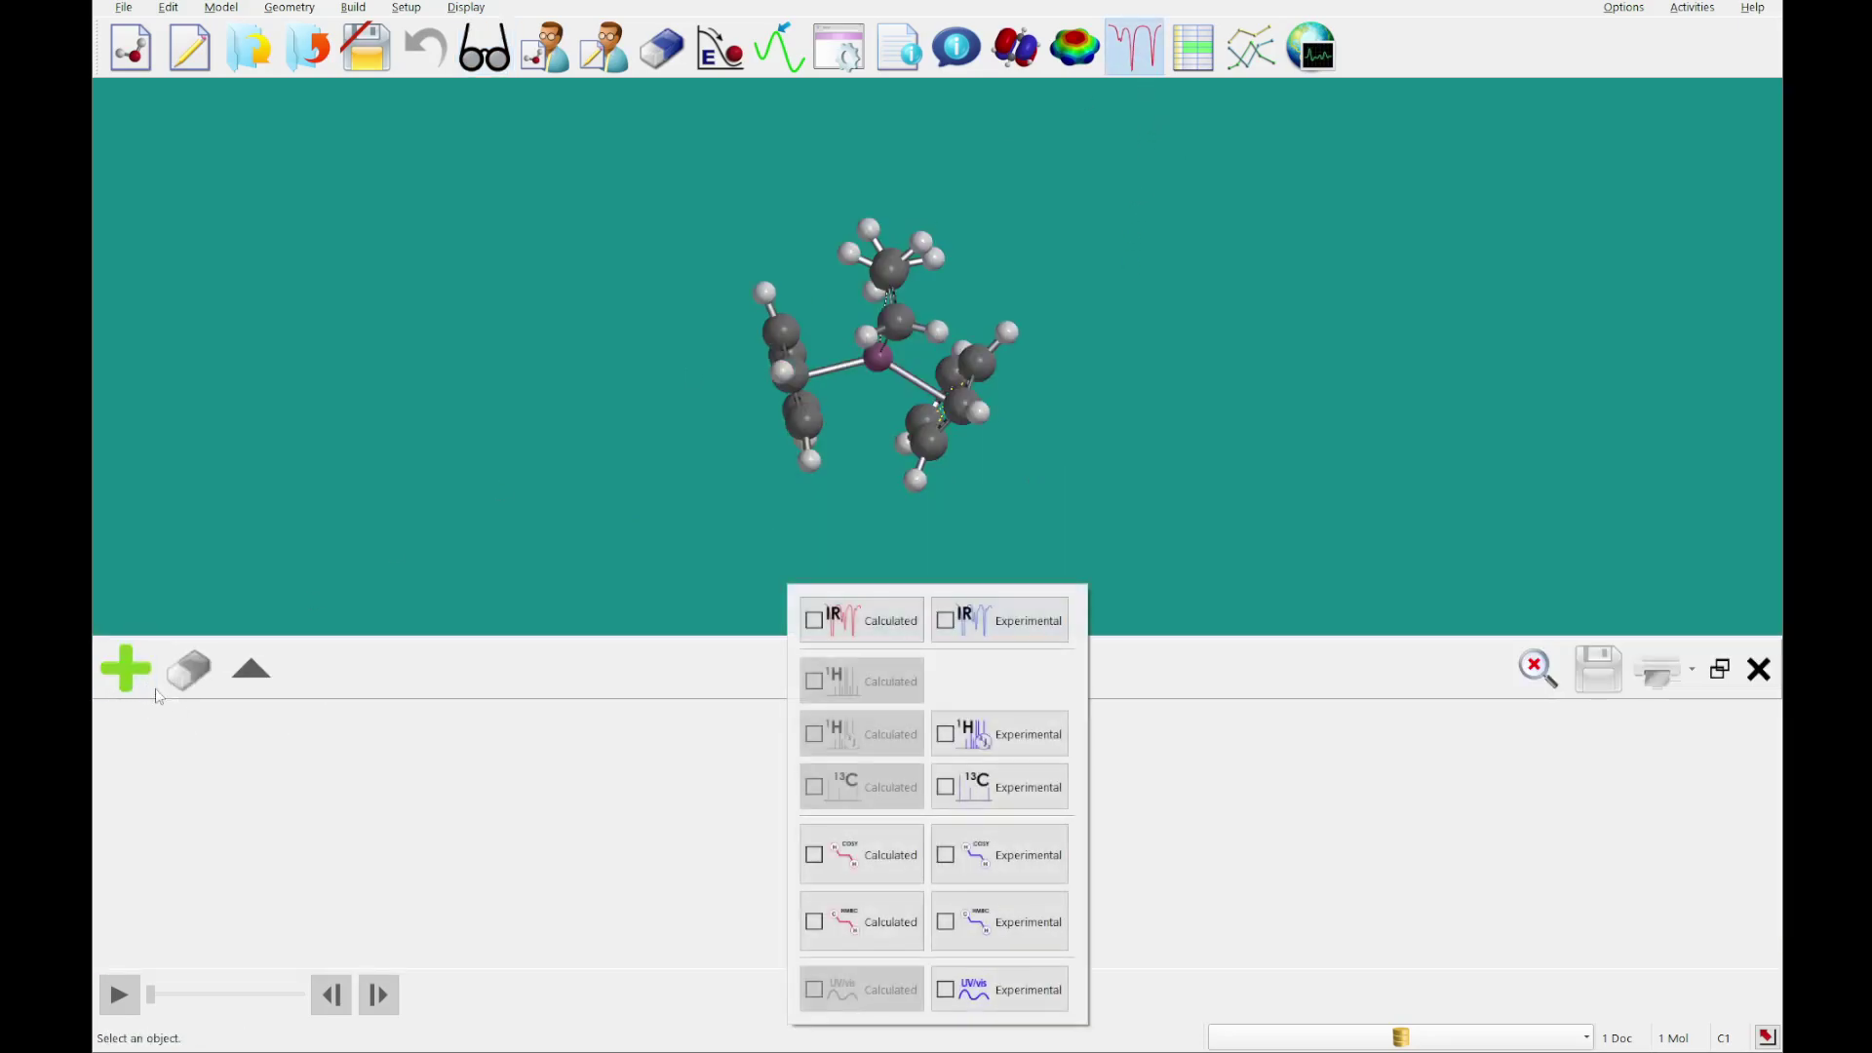
left_click(827, 621)
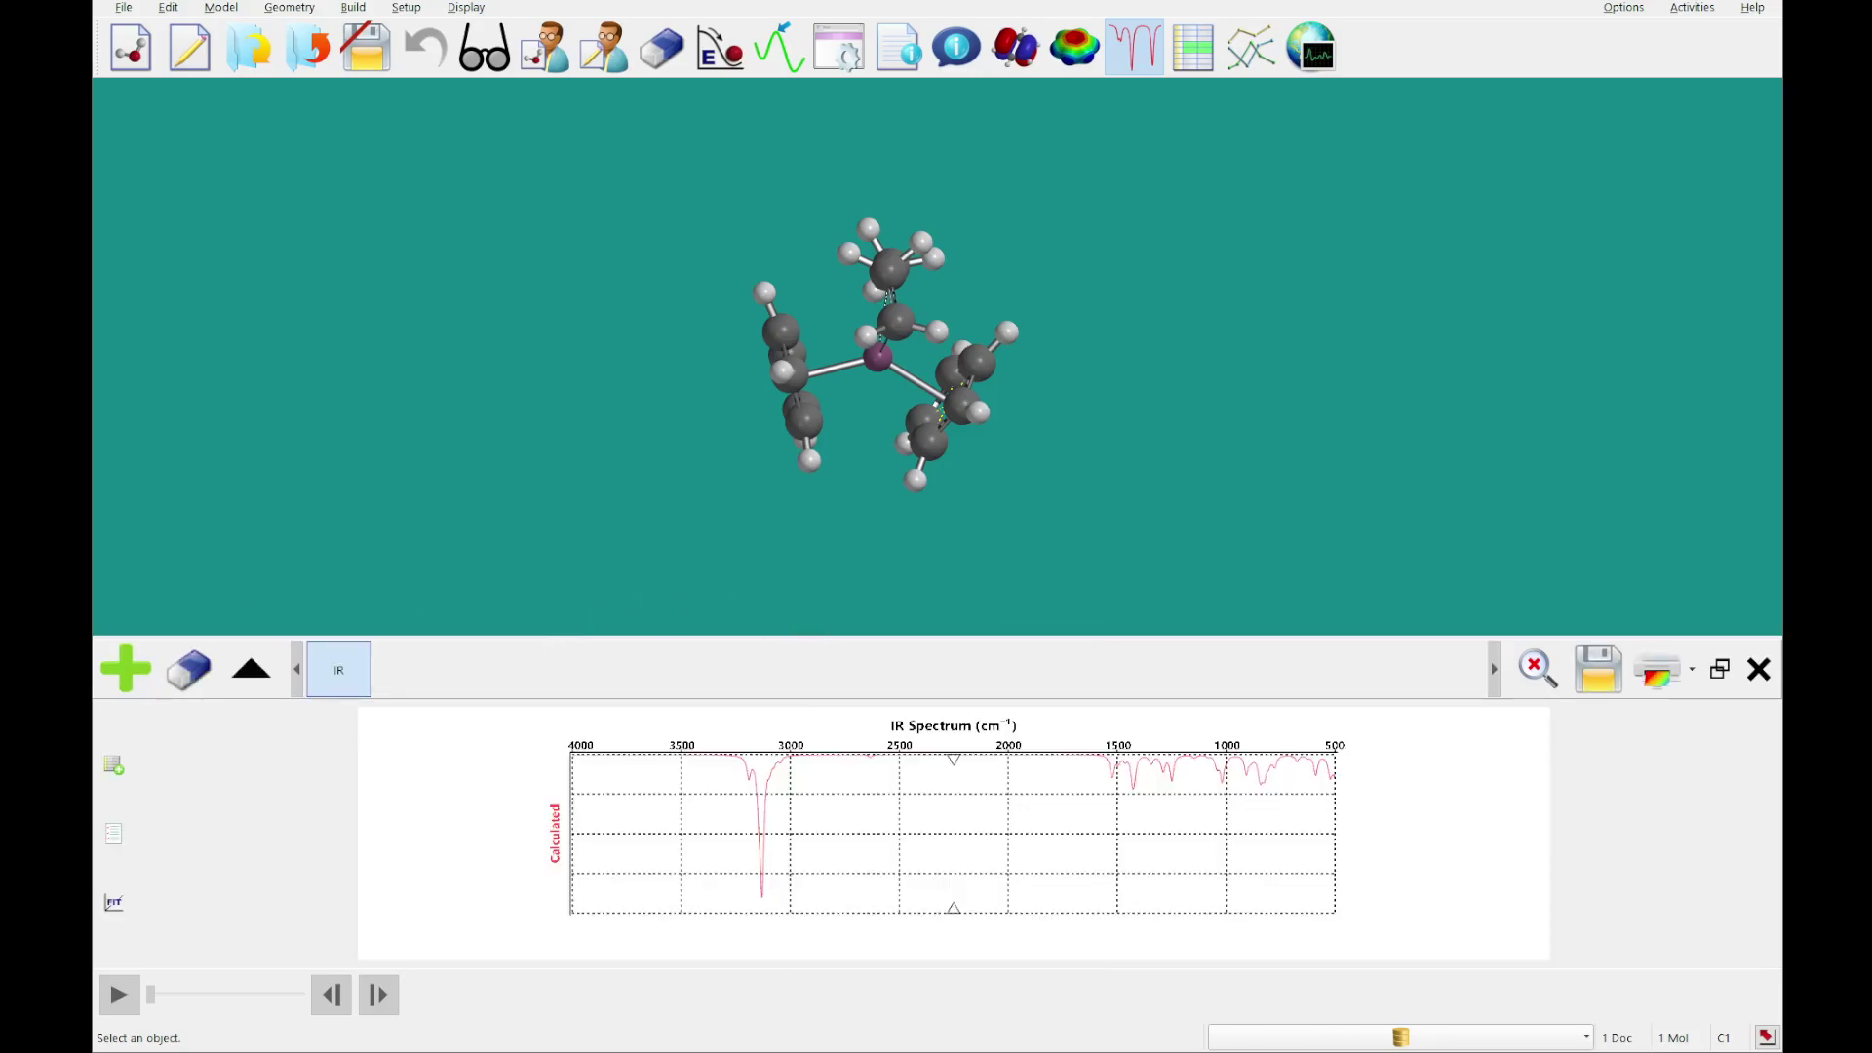
Animate the imaginary i341 vibration from the calculated frequency list, viewing it from several angles.
left_click(114, 765)
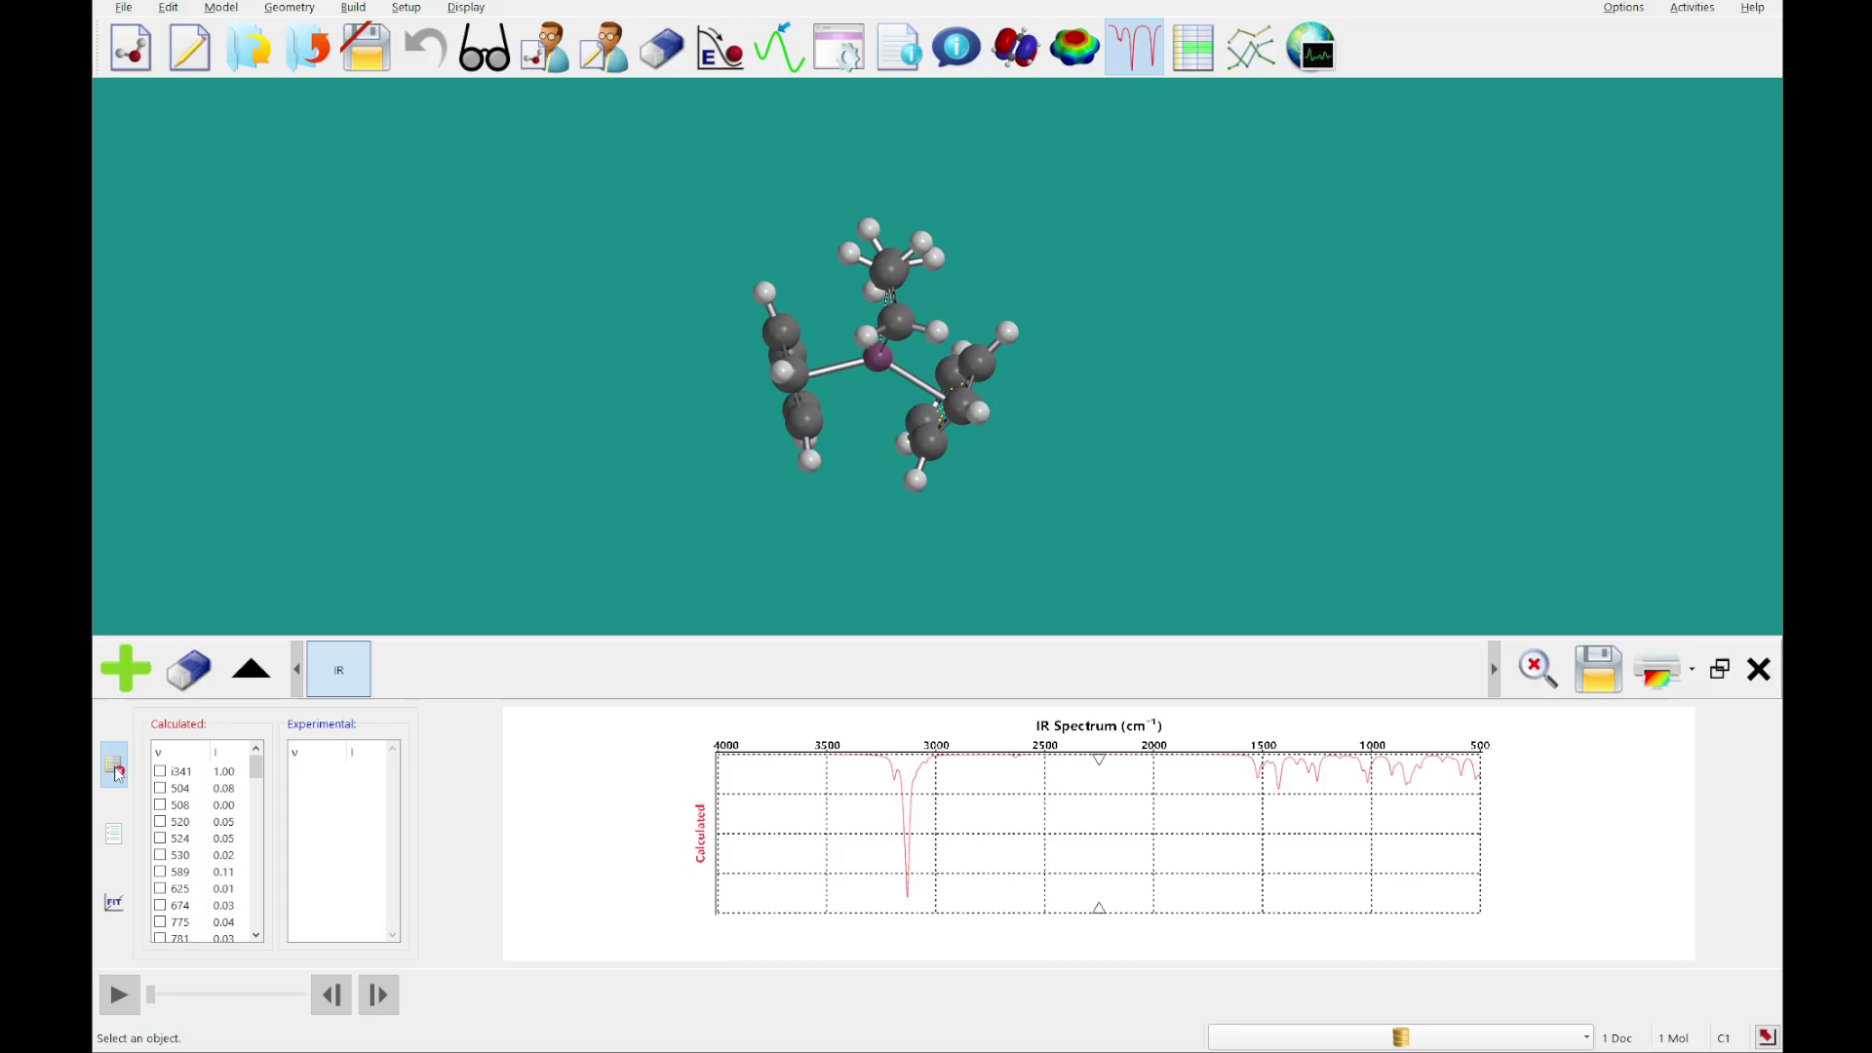
left_click(160, 772)
left_click_drag(996, 507, 883, 316)
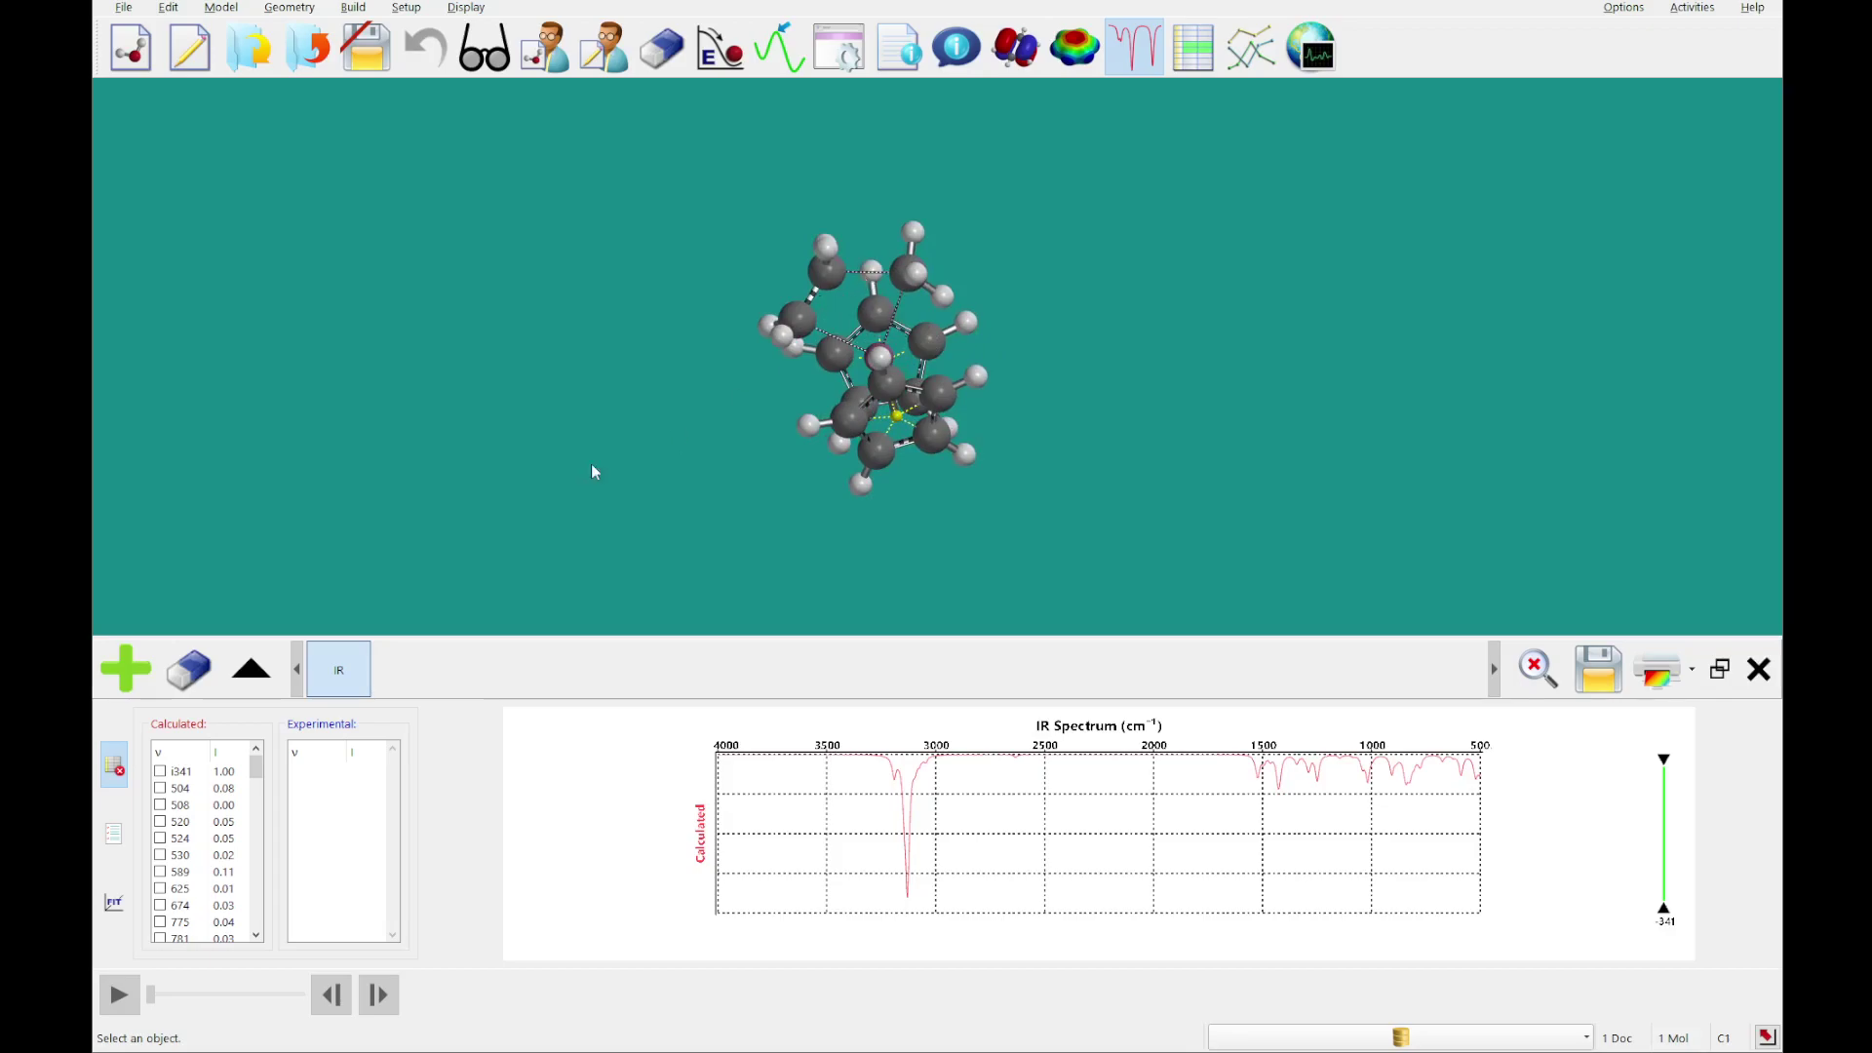
scroll(1002, 359, "up", 5)
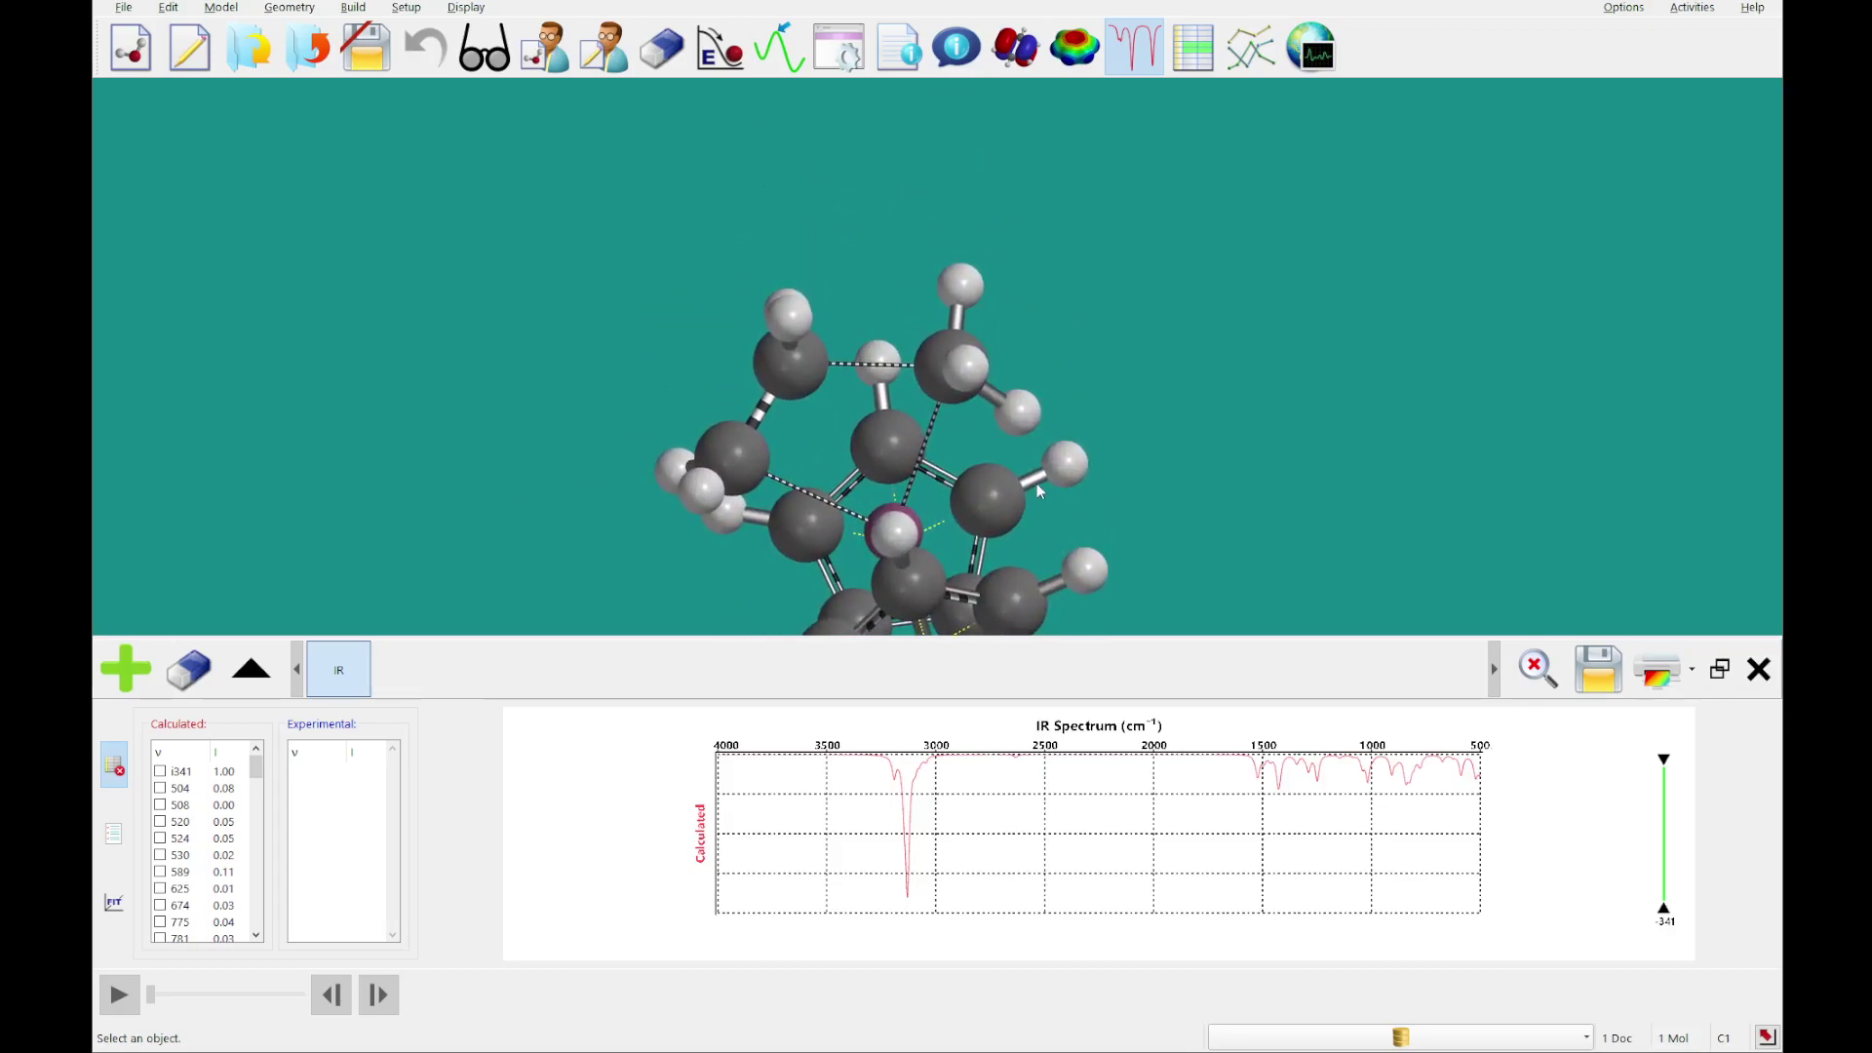
left_click_drag(1038, 491, 1032, 469)
left_click(158, 771)
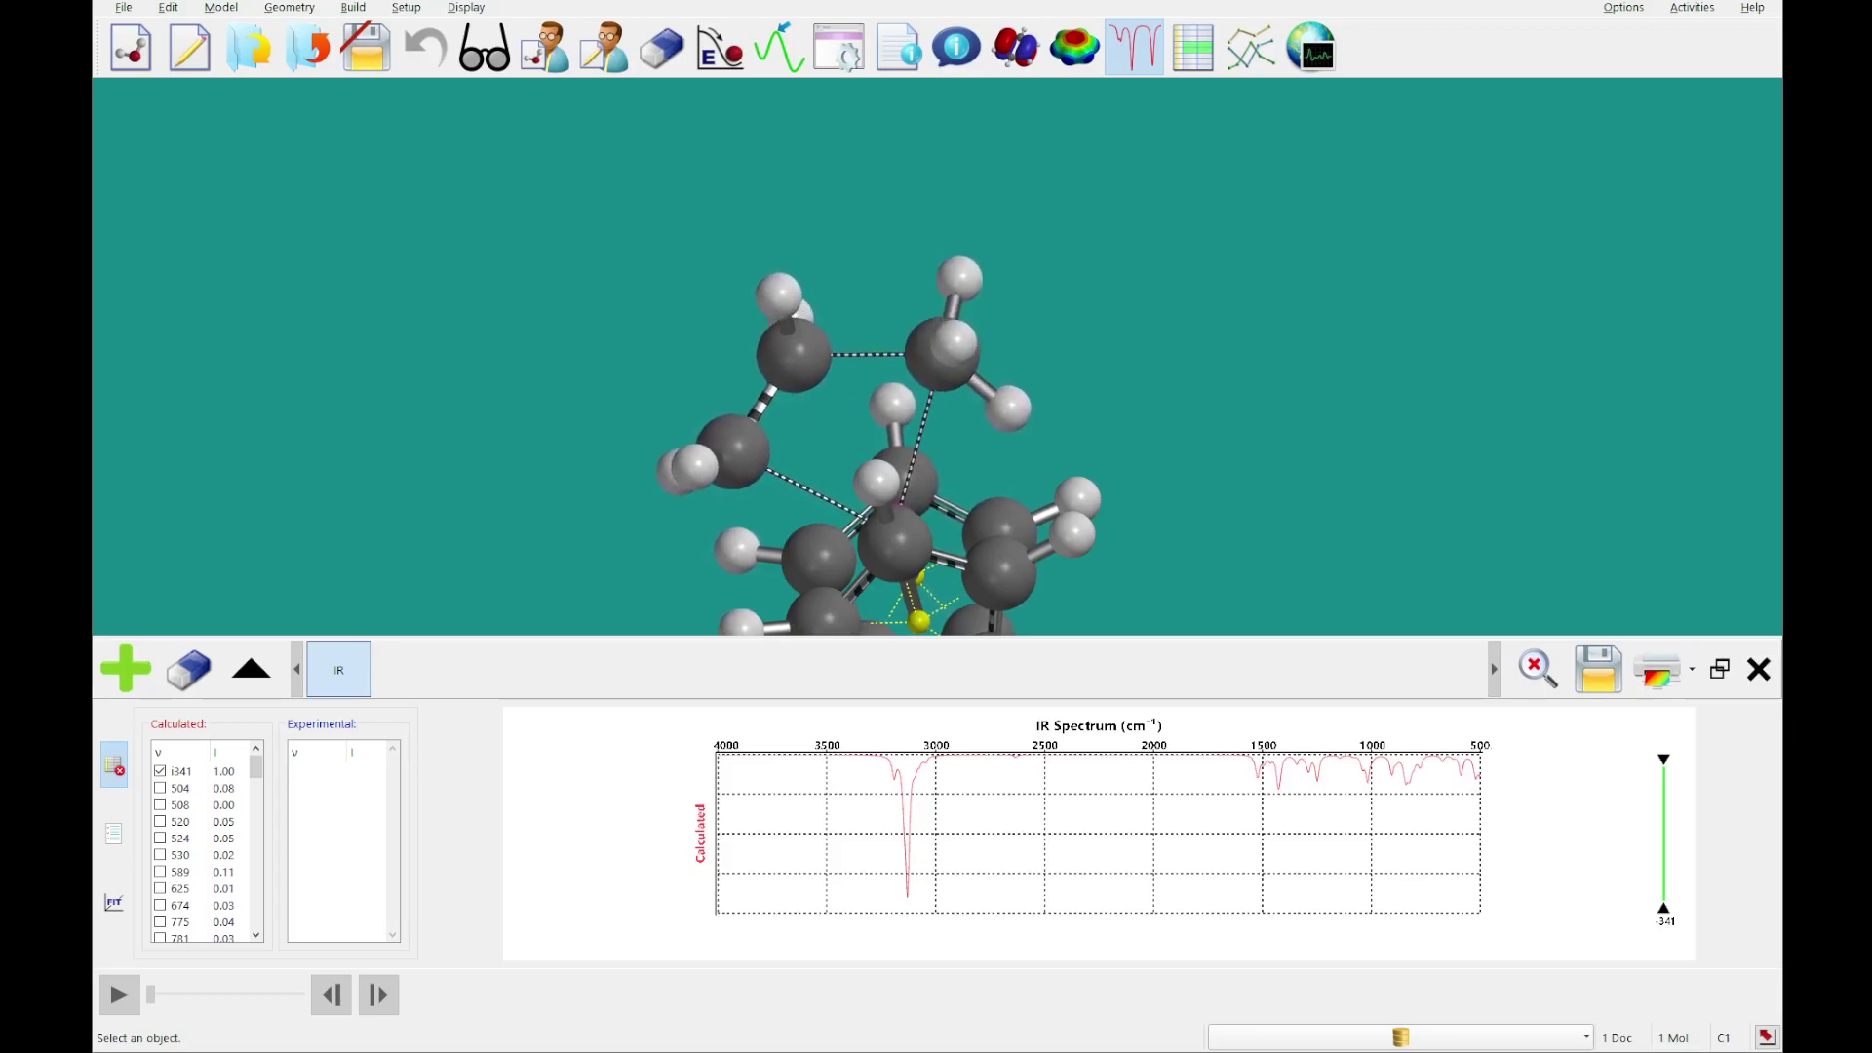
Animate the 504, 524, 625 and 3131 cm⁻¹ modes, then close the document without saving.
left_click(161, 788)
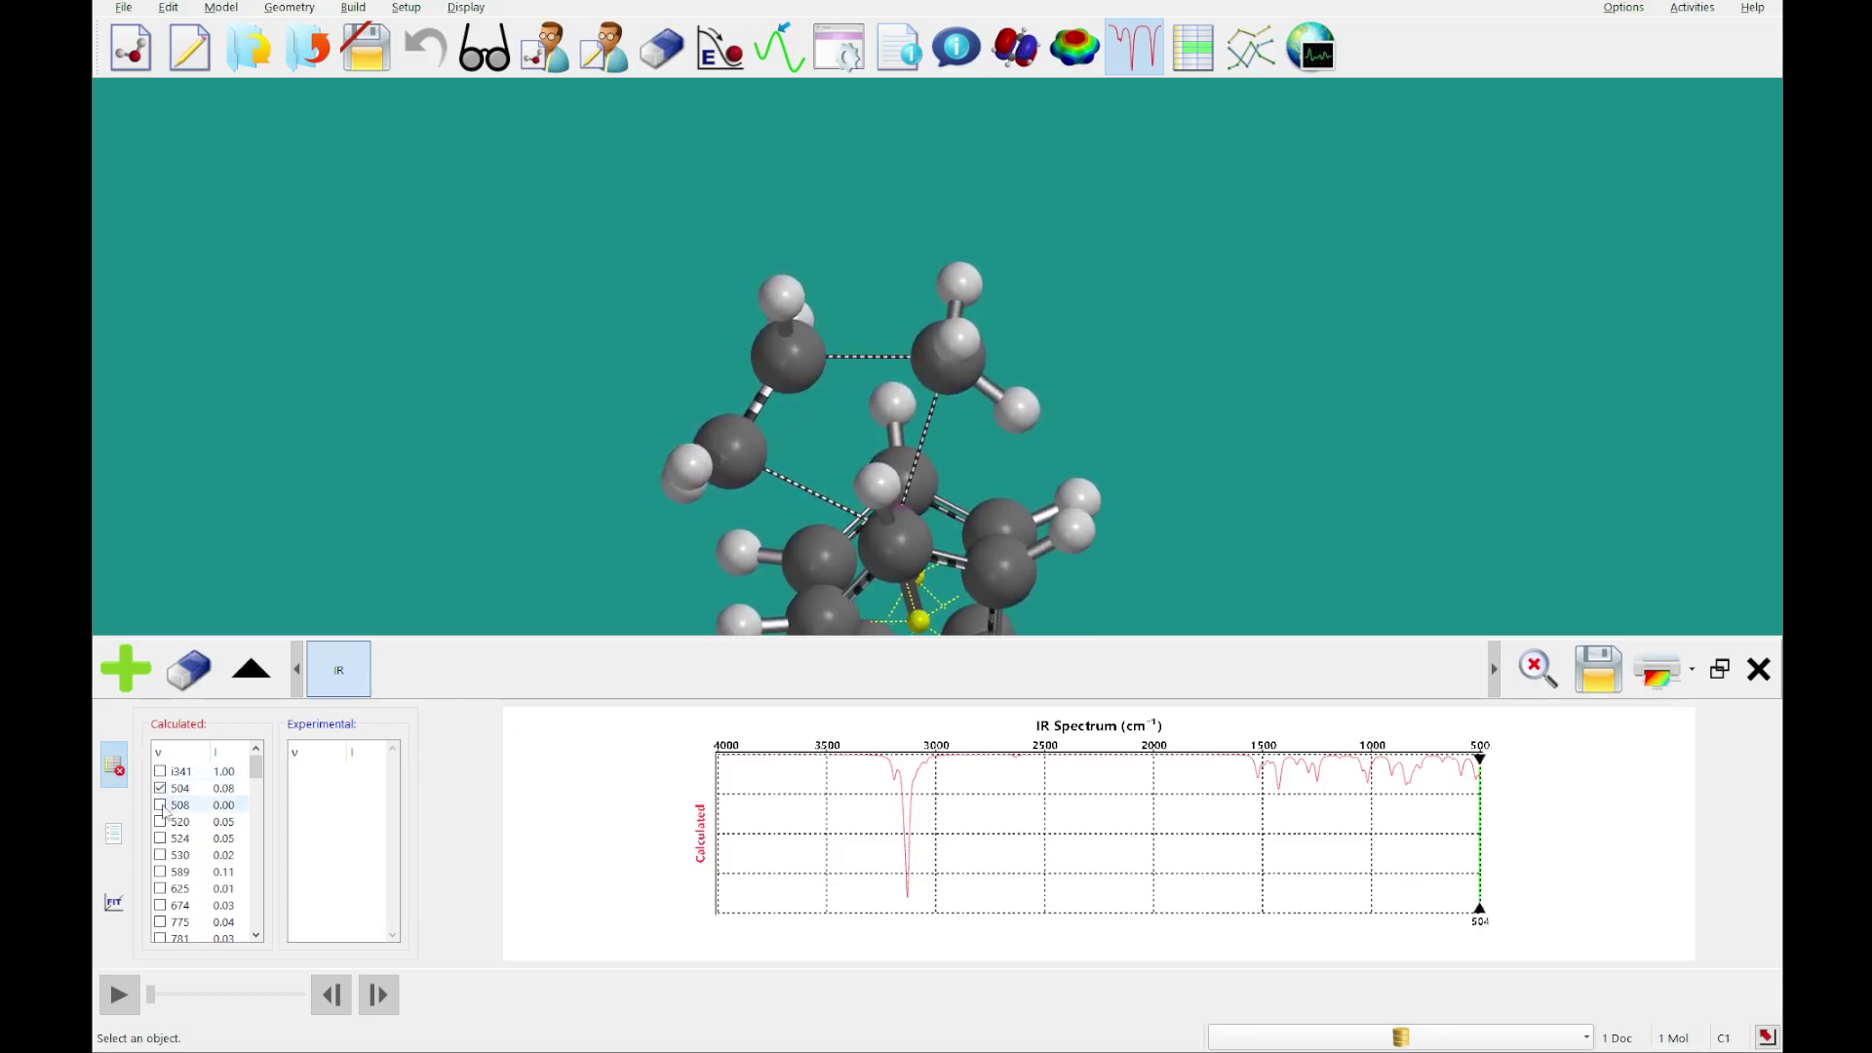
left_click(162, 855)
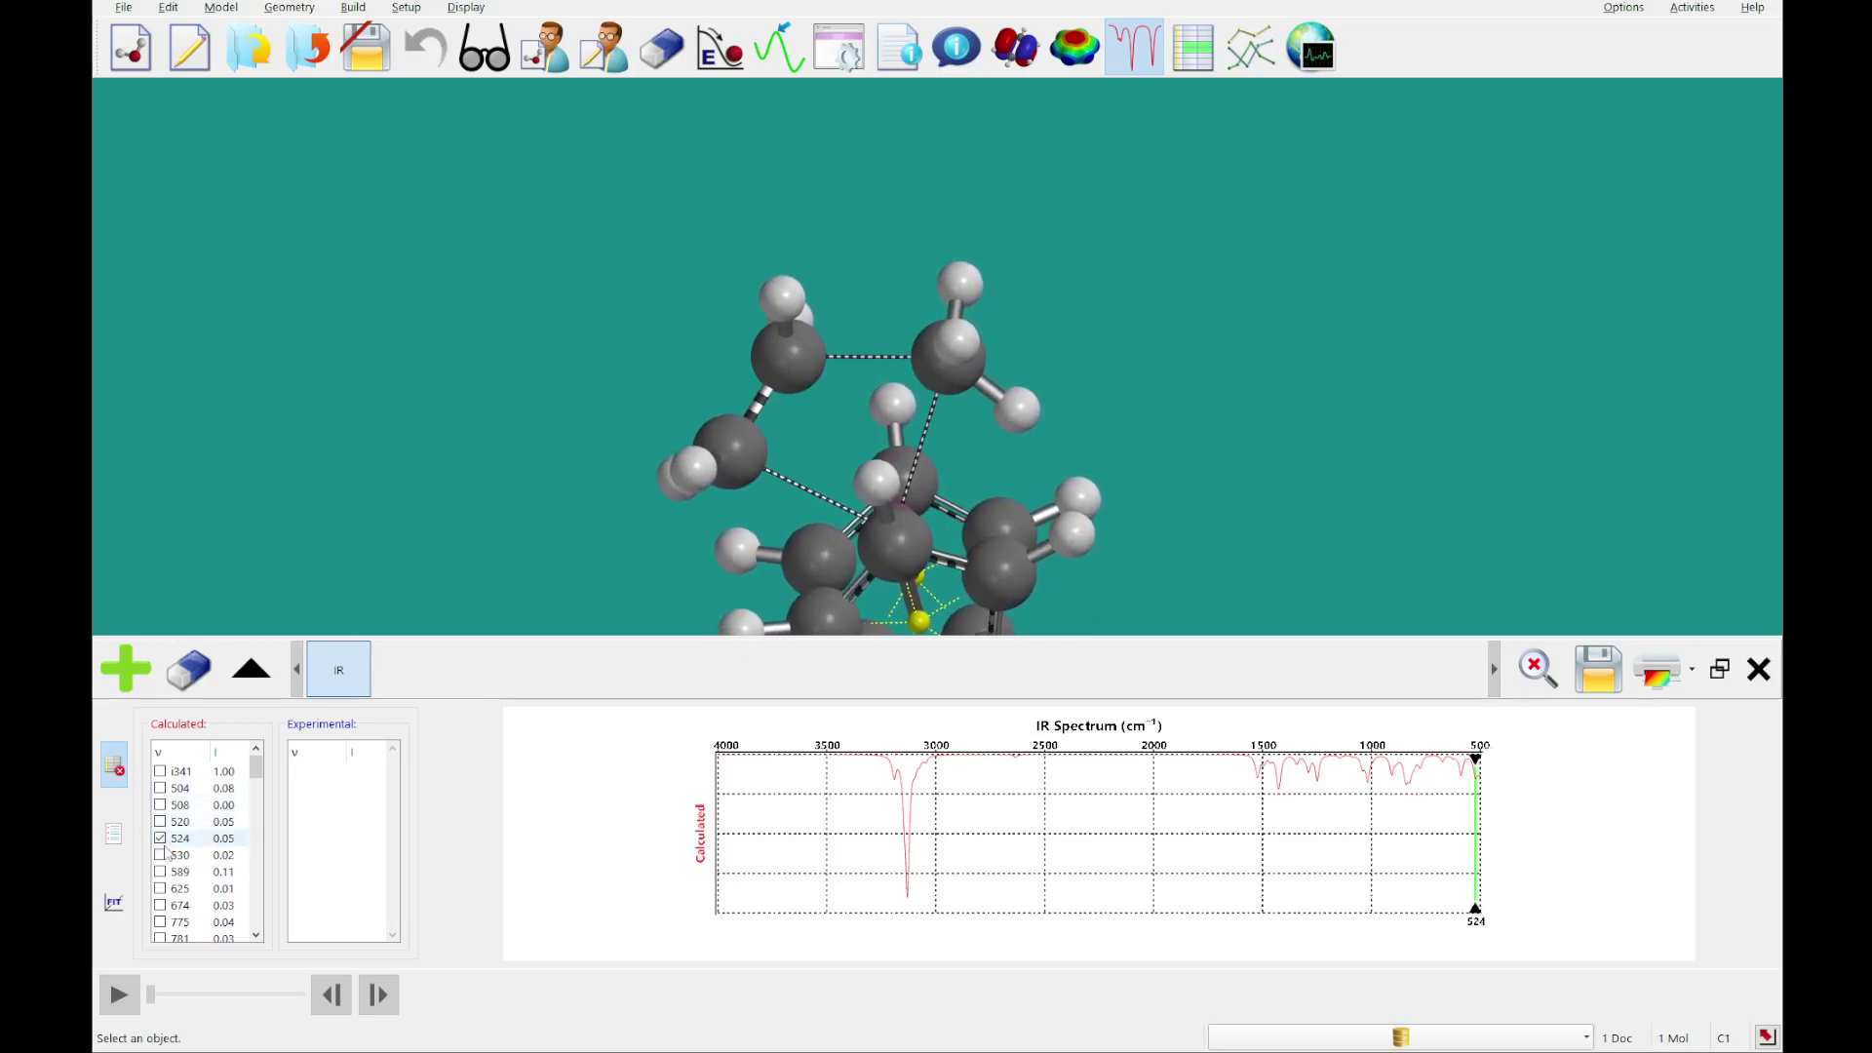
left_click(162, 889)
scroll(189, 872, "down", 2)
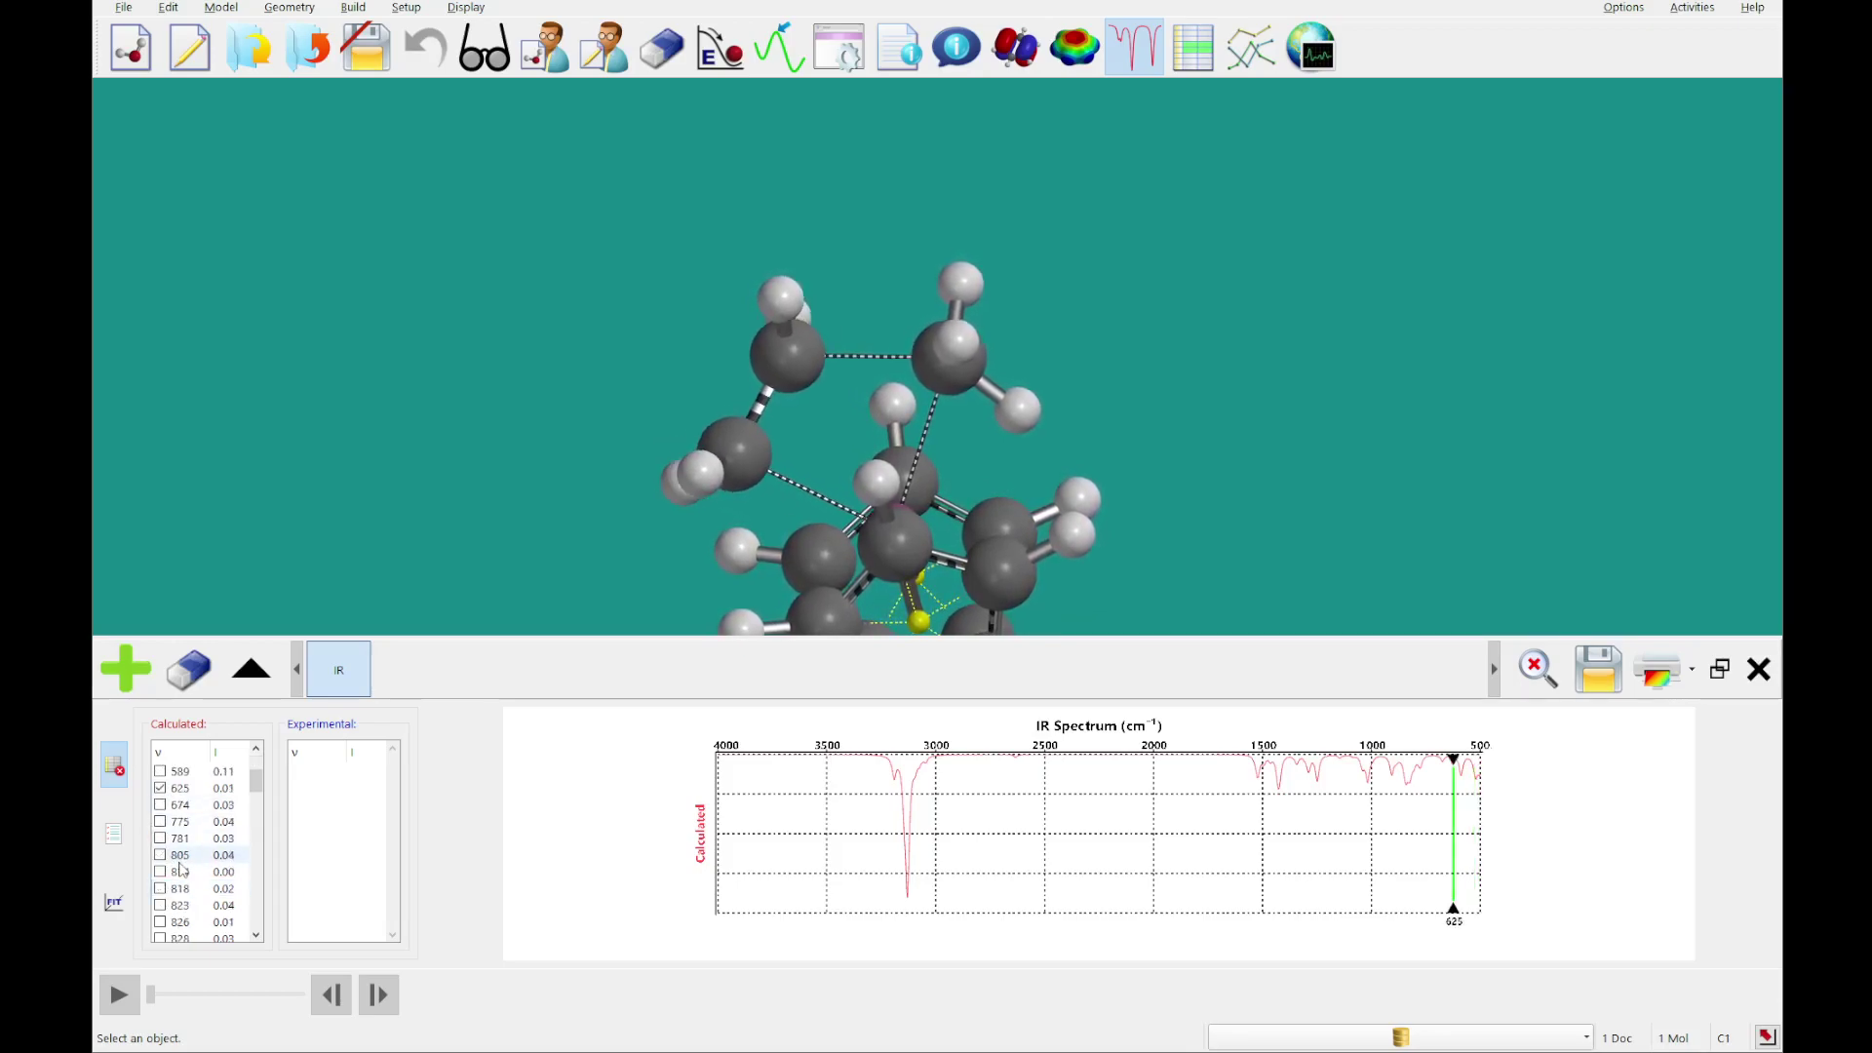
scroll(189, 873, "down", 2)
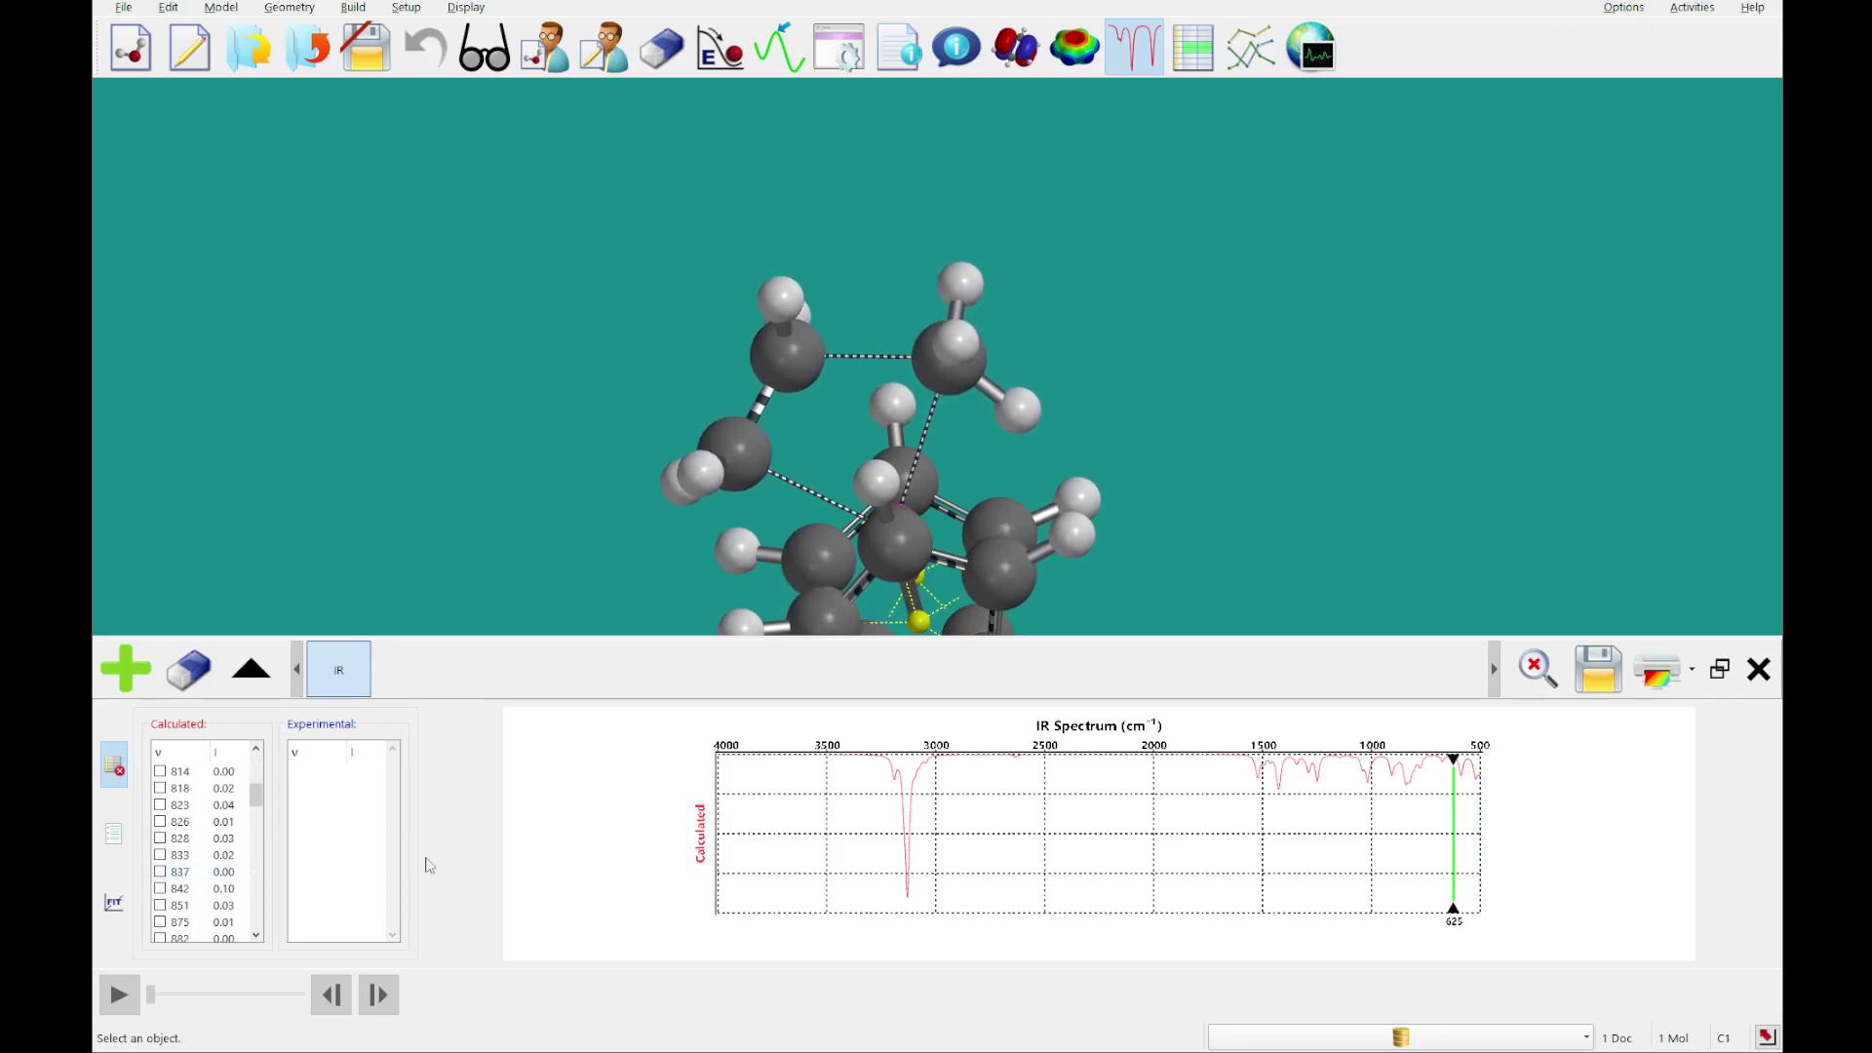
left_click(908, 798)
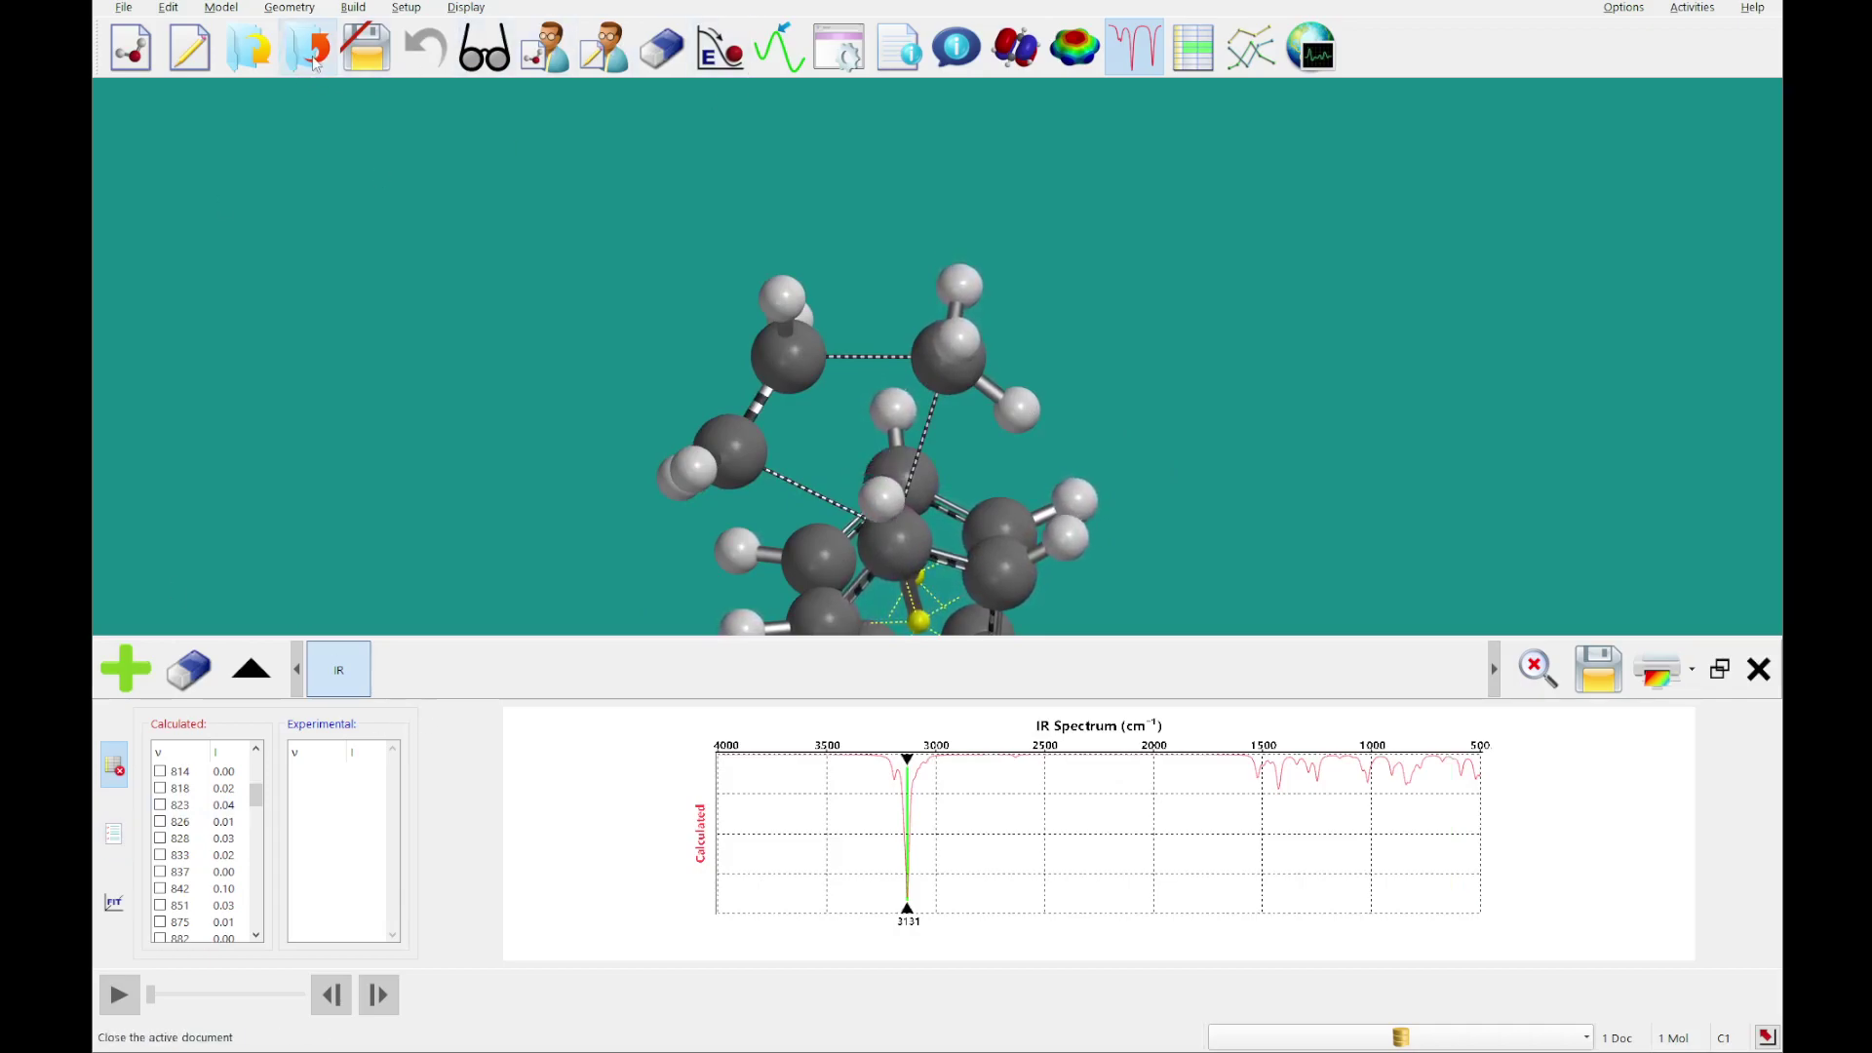
key("ctrl+w")
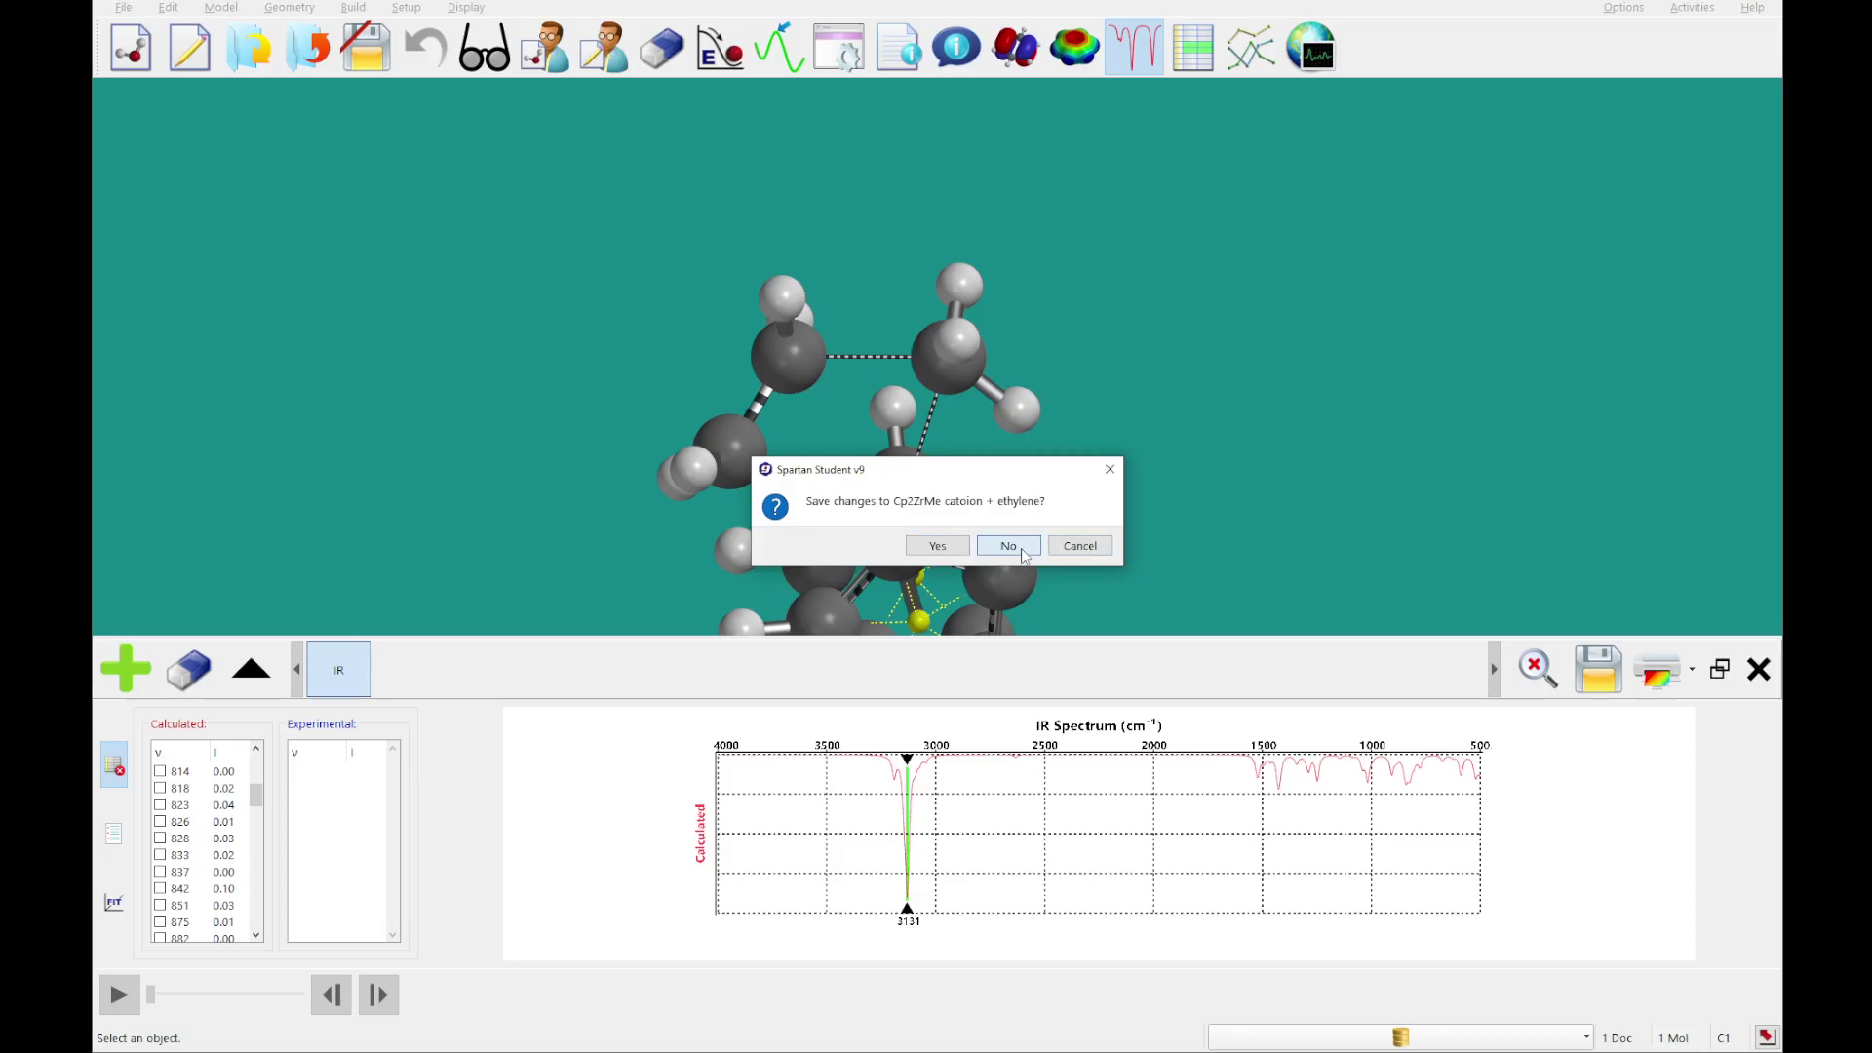
left_click(1008, 546)
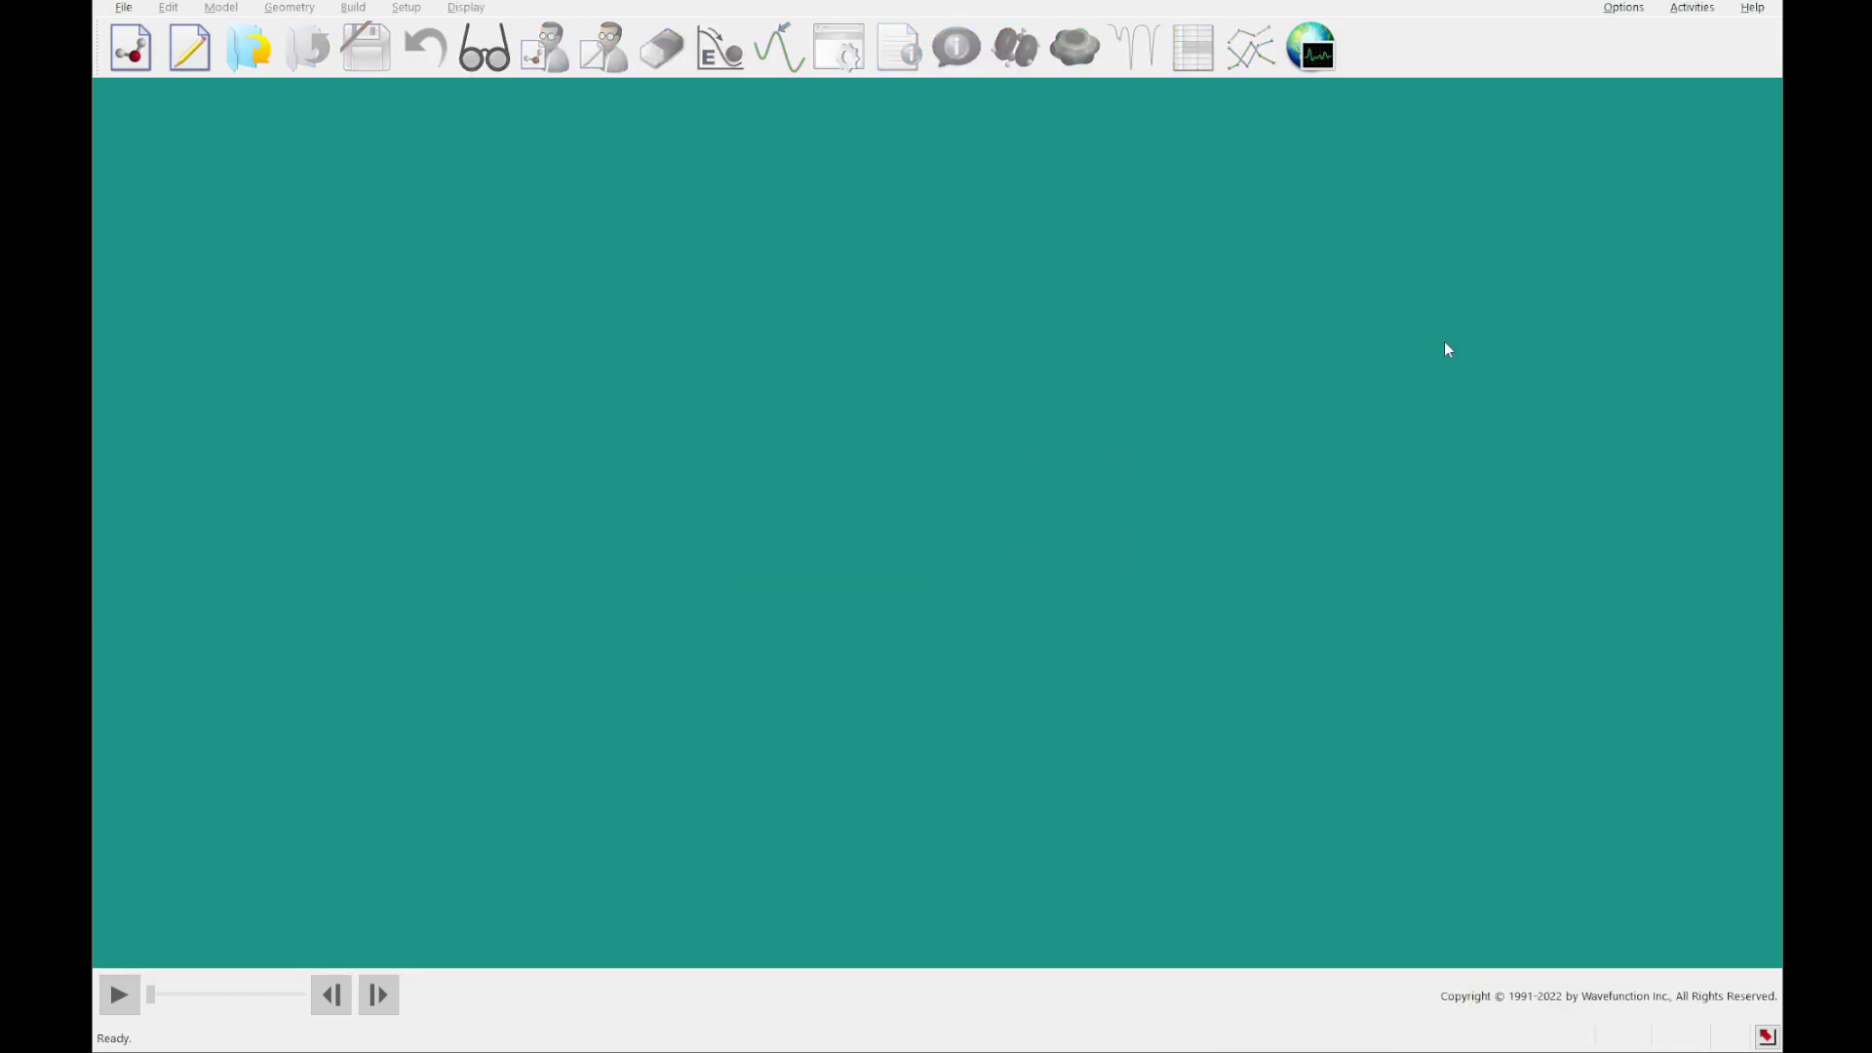